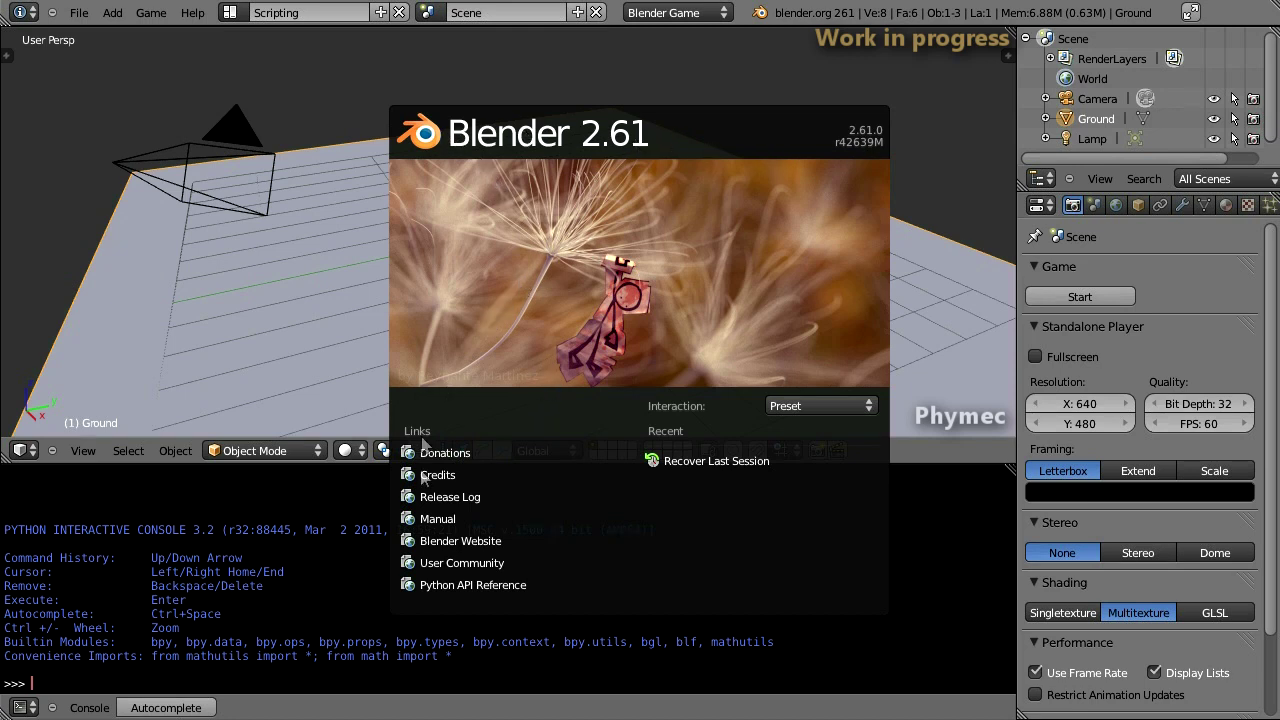
- Dismiss the splash and import everything from phymec_tools in the Python console
click(323, 528)
text(from phymec_too)
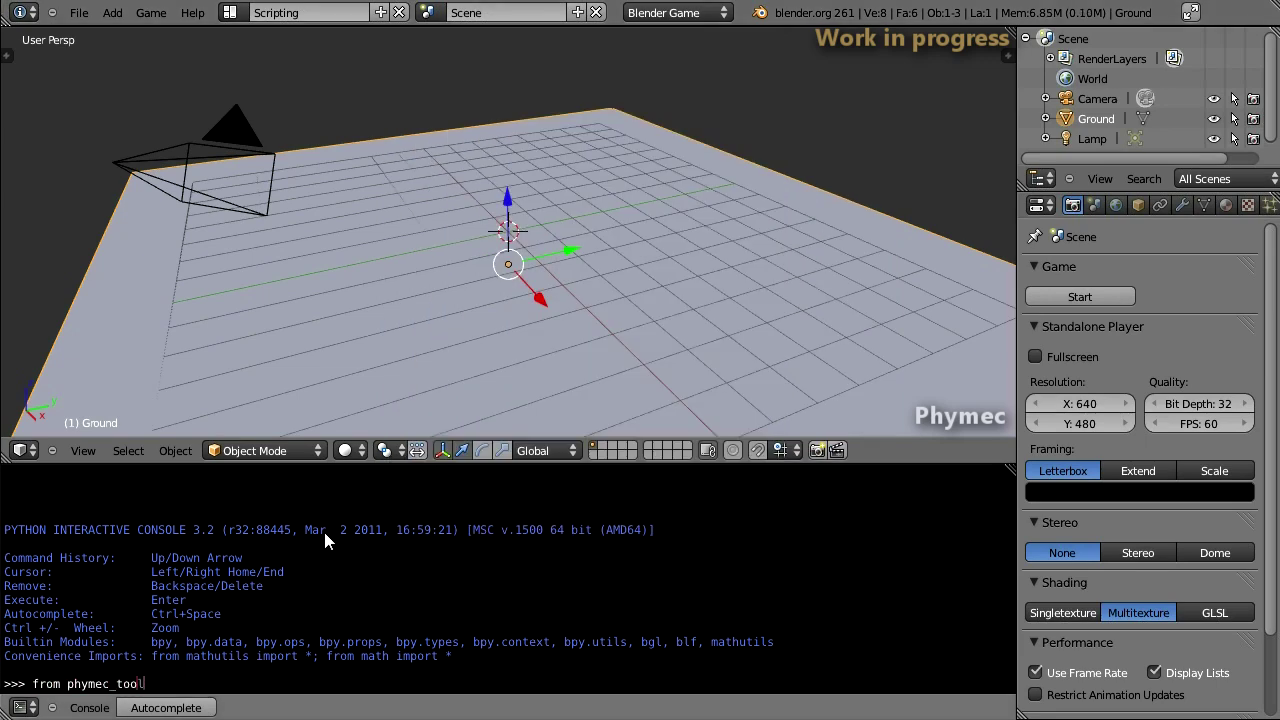
text(ls import )
text(*)
key(Return)
text(setupPhymecLogic)
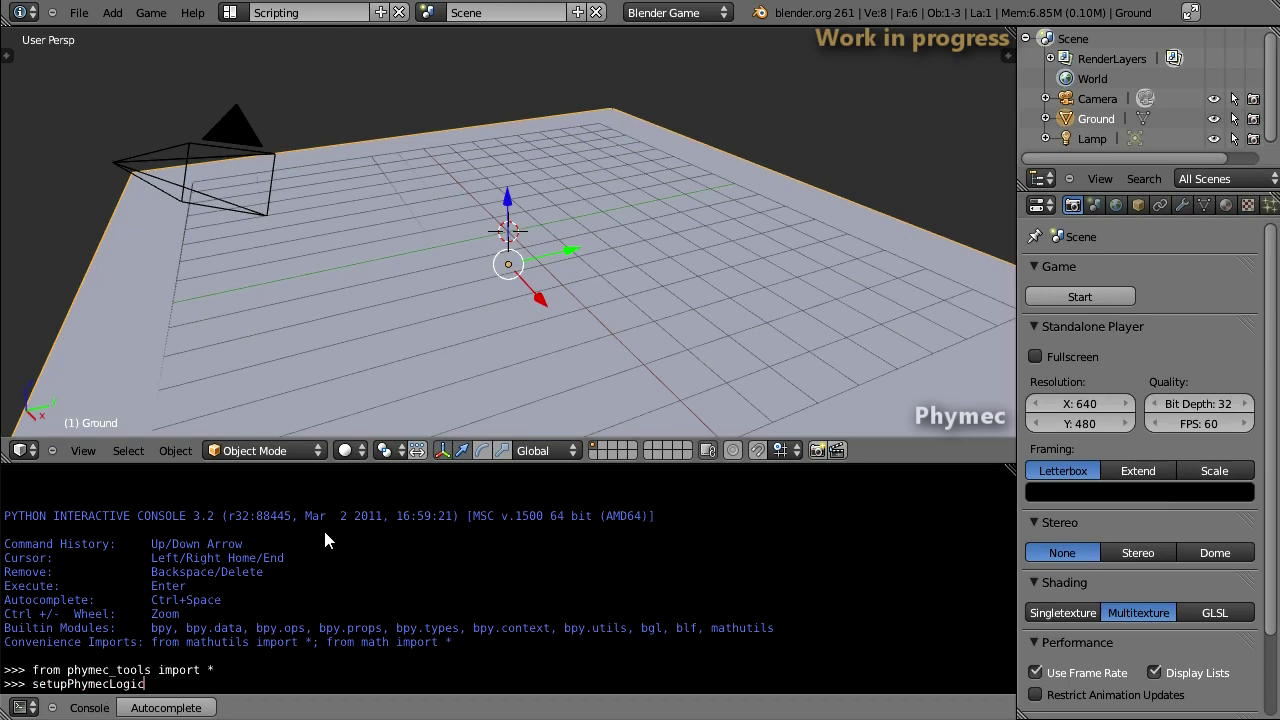
- Run setupPhymecLogic() and add a Cube mesh to the scene
text(())
key(Return)
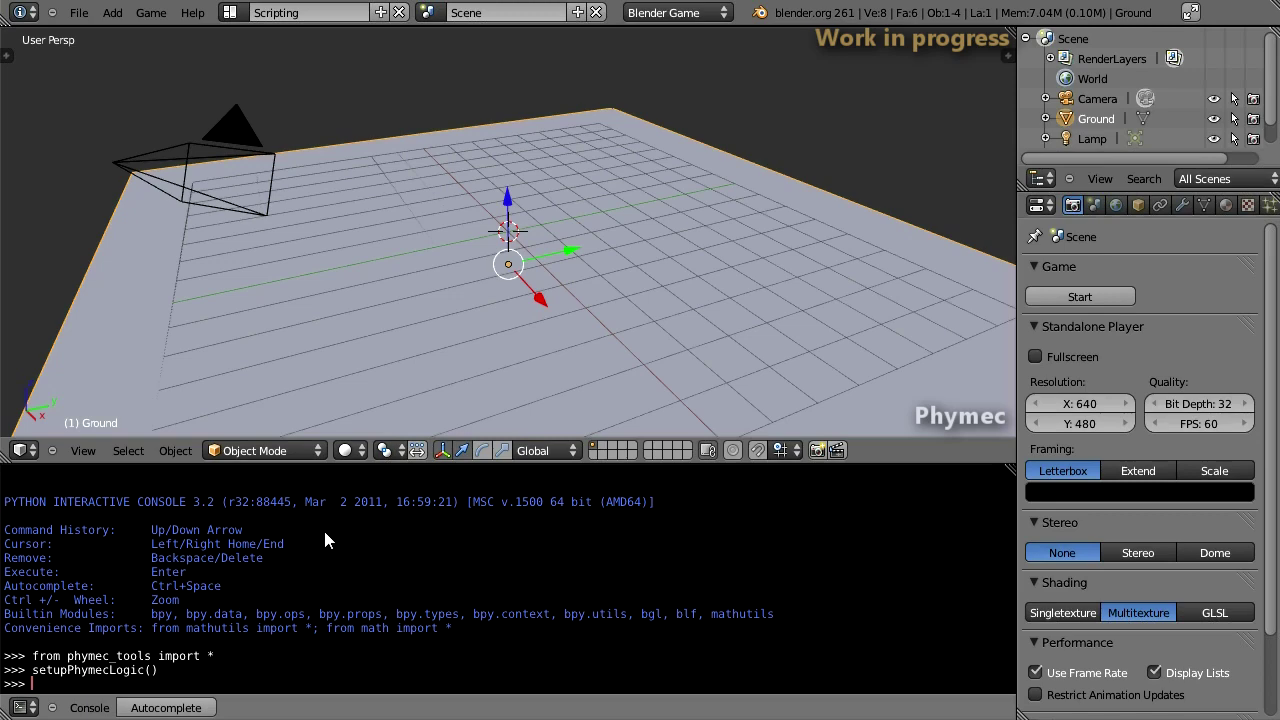
key(shift+a)
click(545, 250)
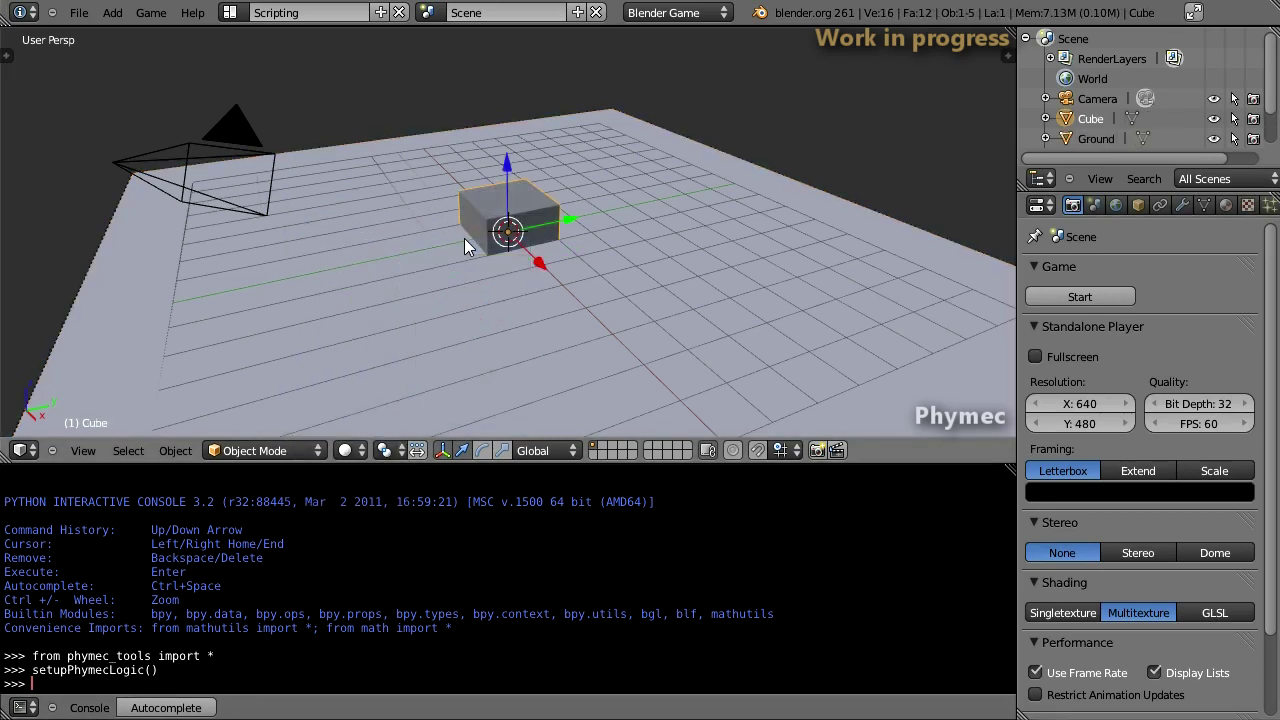
- Scale the cube by 2 and raise it 2 units along Z onto the ground
text(s2)
key(Return)
text(gz)
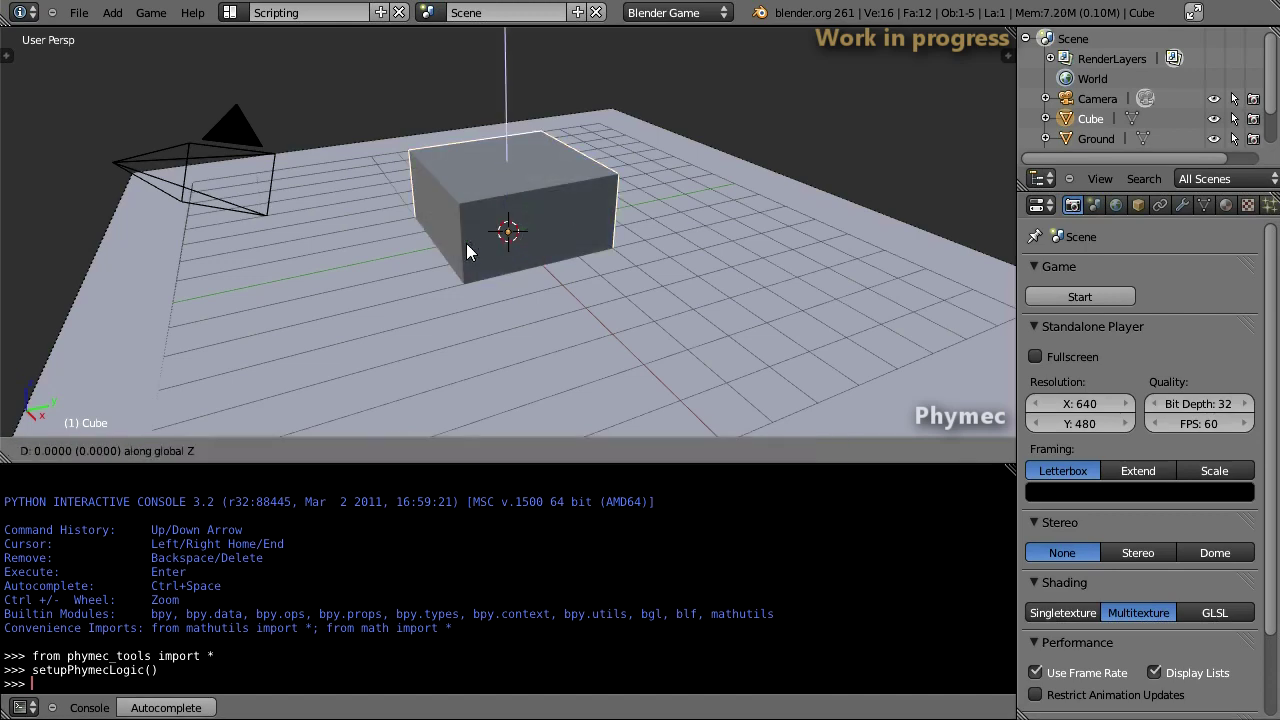
text(2)
key(Return)
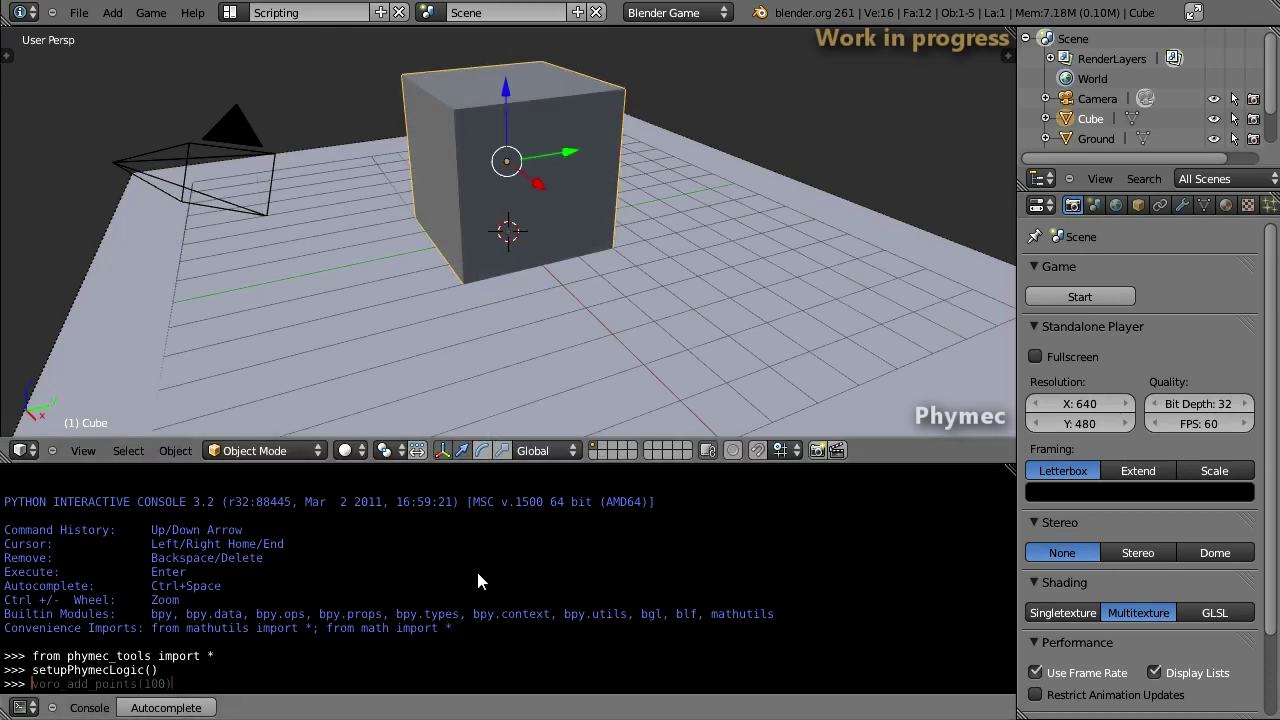
- Scatter 100 points in the cube with voro_add_points(100) and Voronoi-shatter it
key(Return)
mouse_move(651, 200)
middle_down()
mouse_move(533, 160)
mouse_move(480, 172)
mouse_move(657, 168)
mouse_move(567, 173)
mouse_move(617, 179)
middle_up()
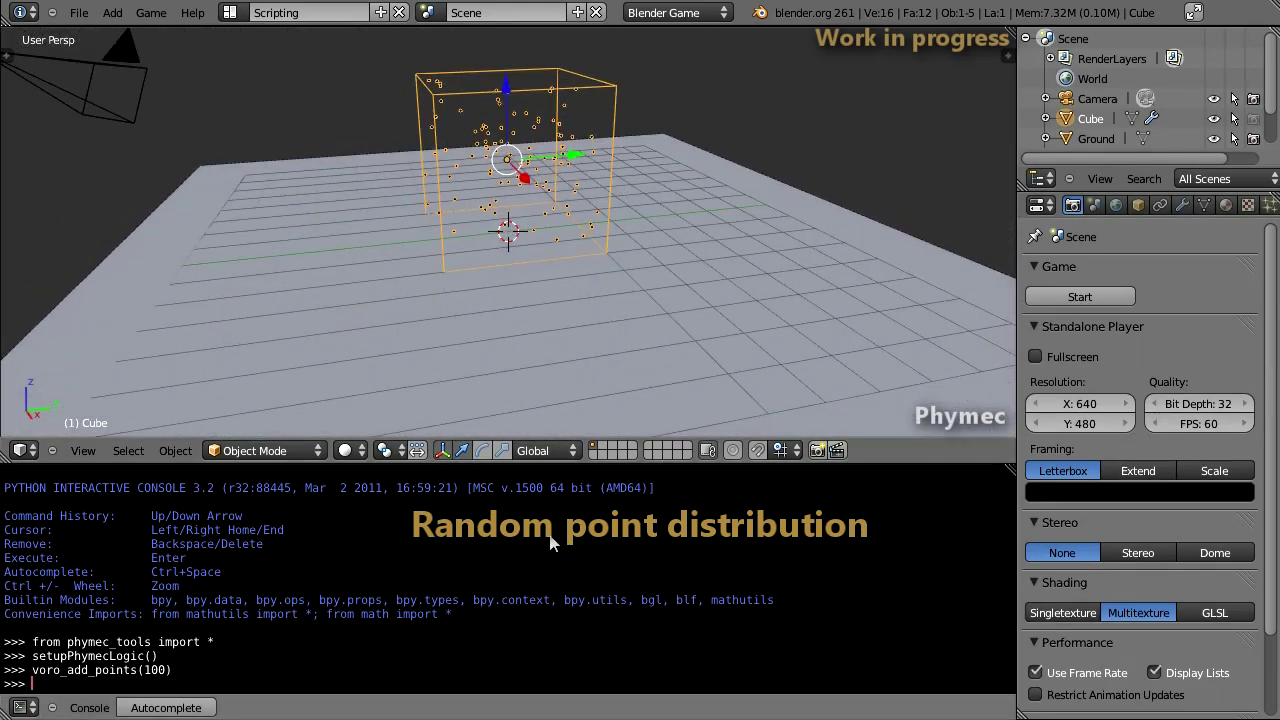
key(Return)
text(physics_voronoi_shatter(points))
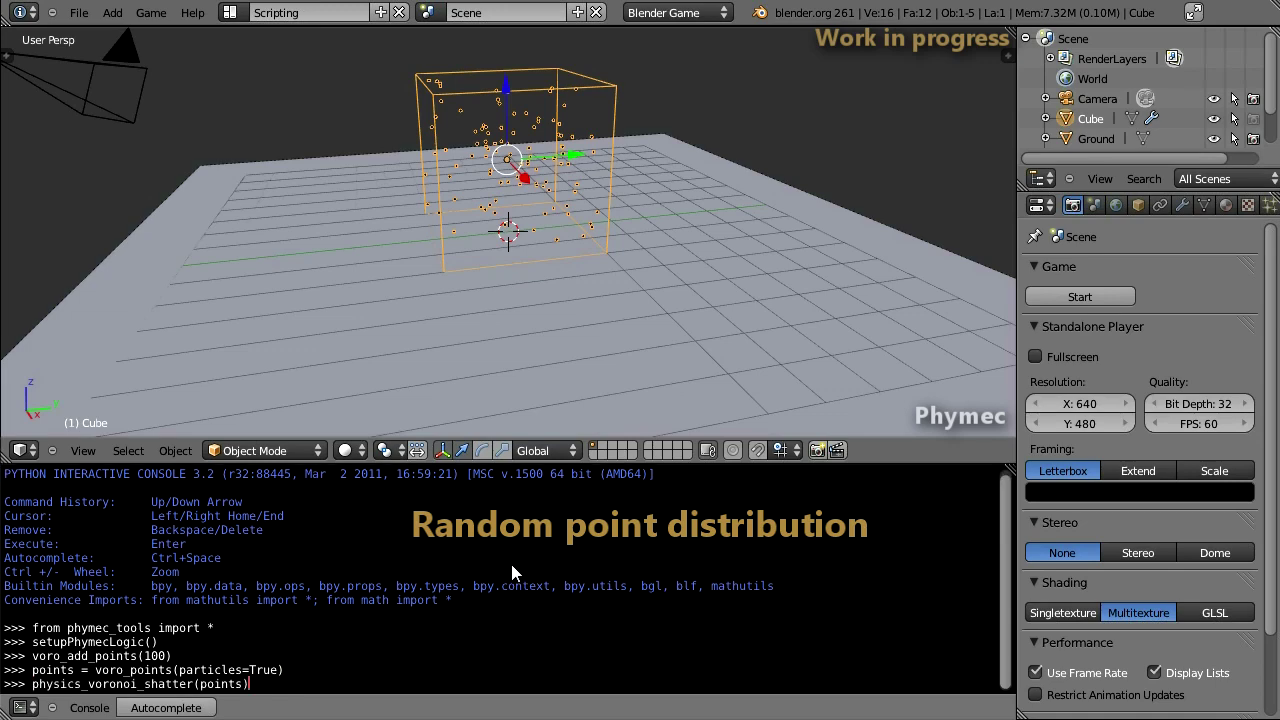
key(Return)
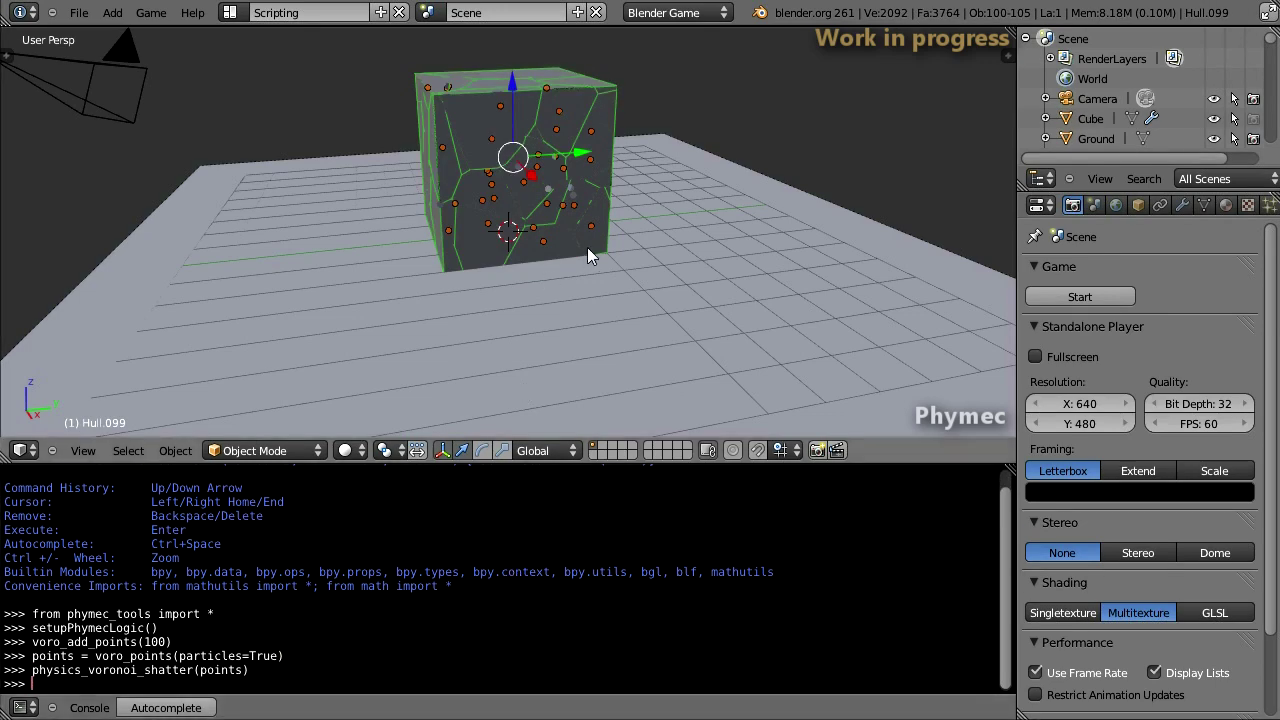
key(p)
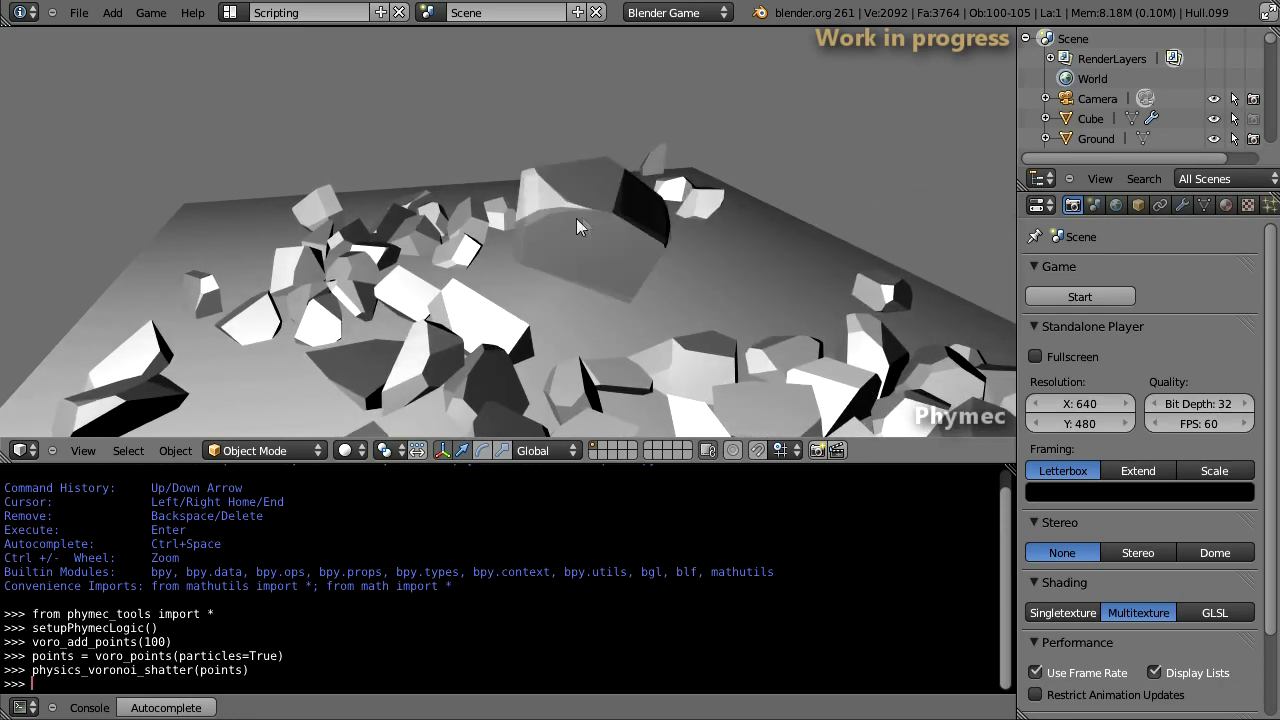
- Carry a fragment across the ground in-game, then exit, remove the hulls and reselect the Cube
drag(576, 218, 492, 175)
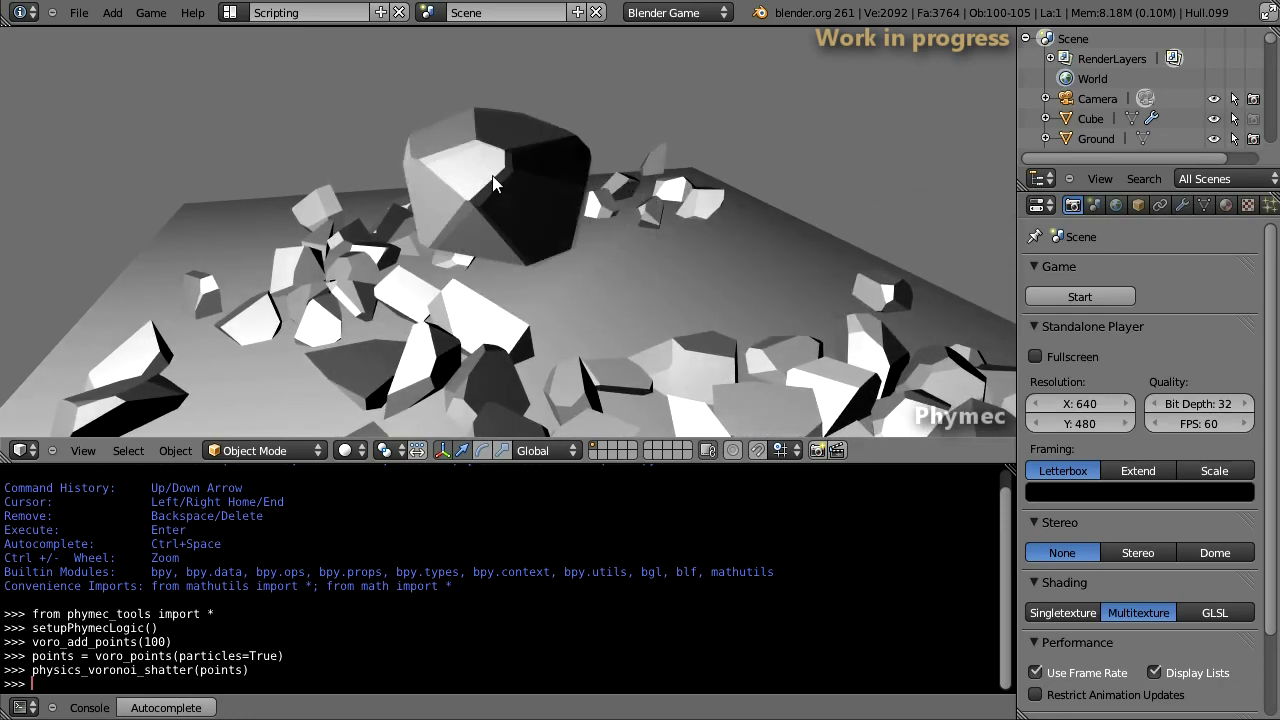
mouse_move(492, 175)
mouse_down()
mouse_move(851, 343)
mouse_move(363, 287)
mouse_up()
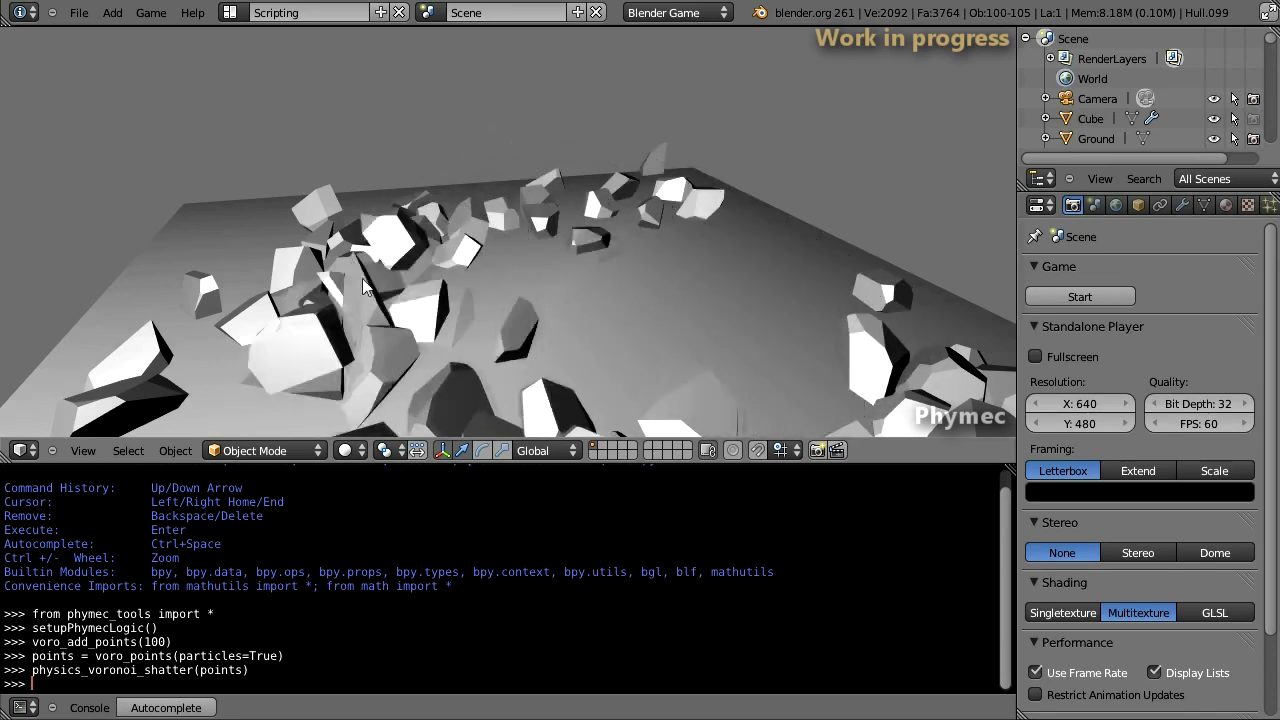
key(Escape)
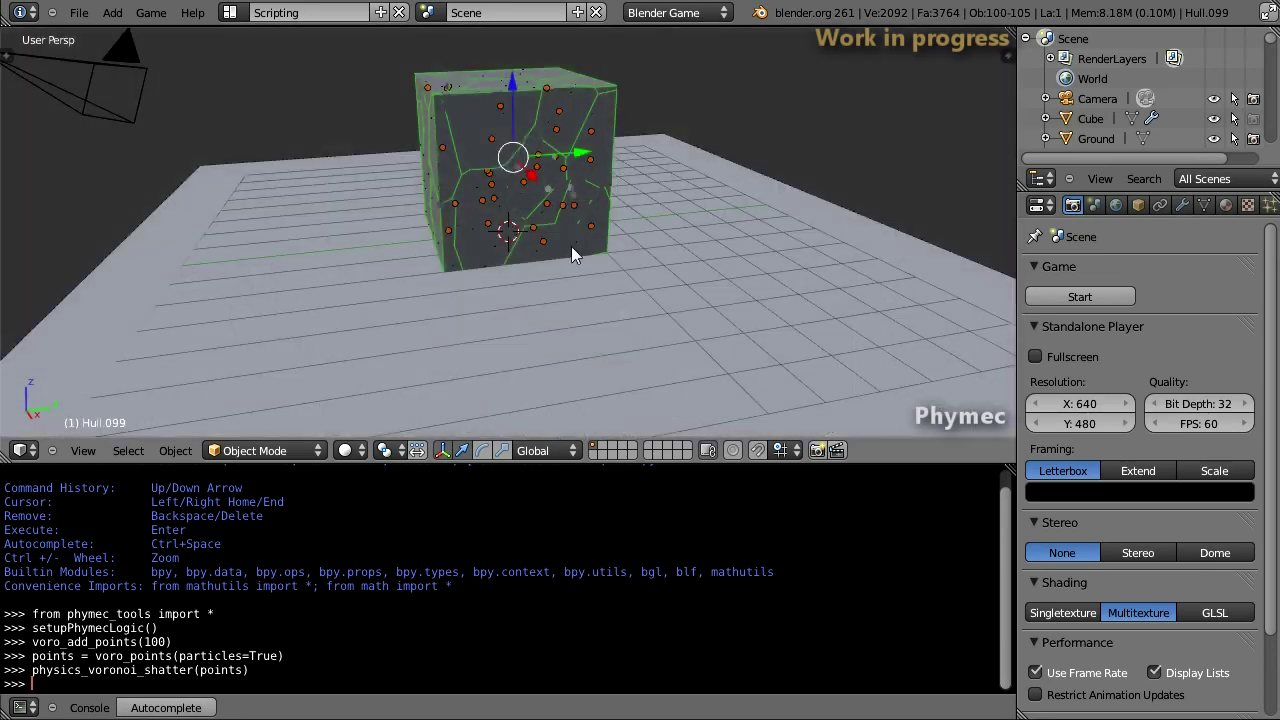
key(ctrl+z)
right_click(590, 108)
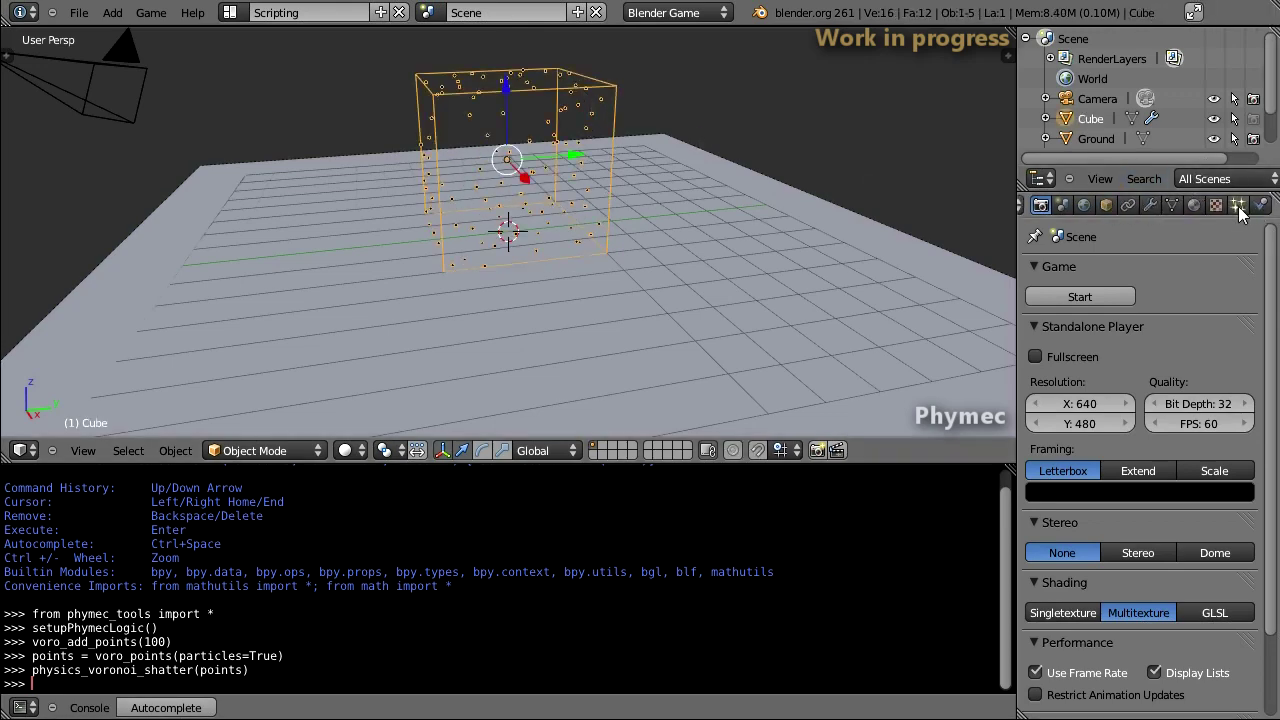
- Reshatter the cube using points from its 250-particle system
click(1238, 205)
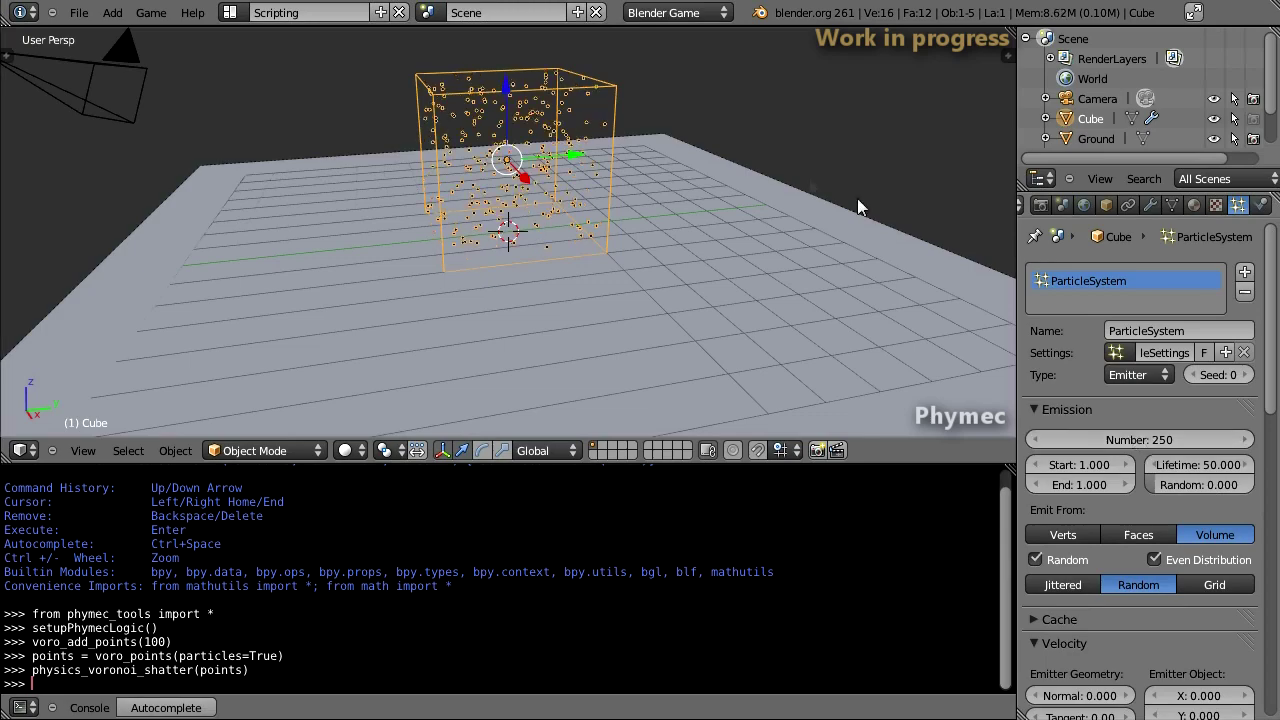
mouse_move(709, 312)
middle_down()
mouse_move(530, 274)
mouse_move(719, 293)
mouse_move(686, 300)
middle_up()
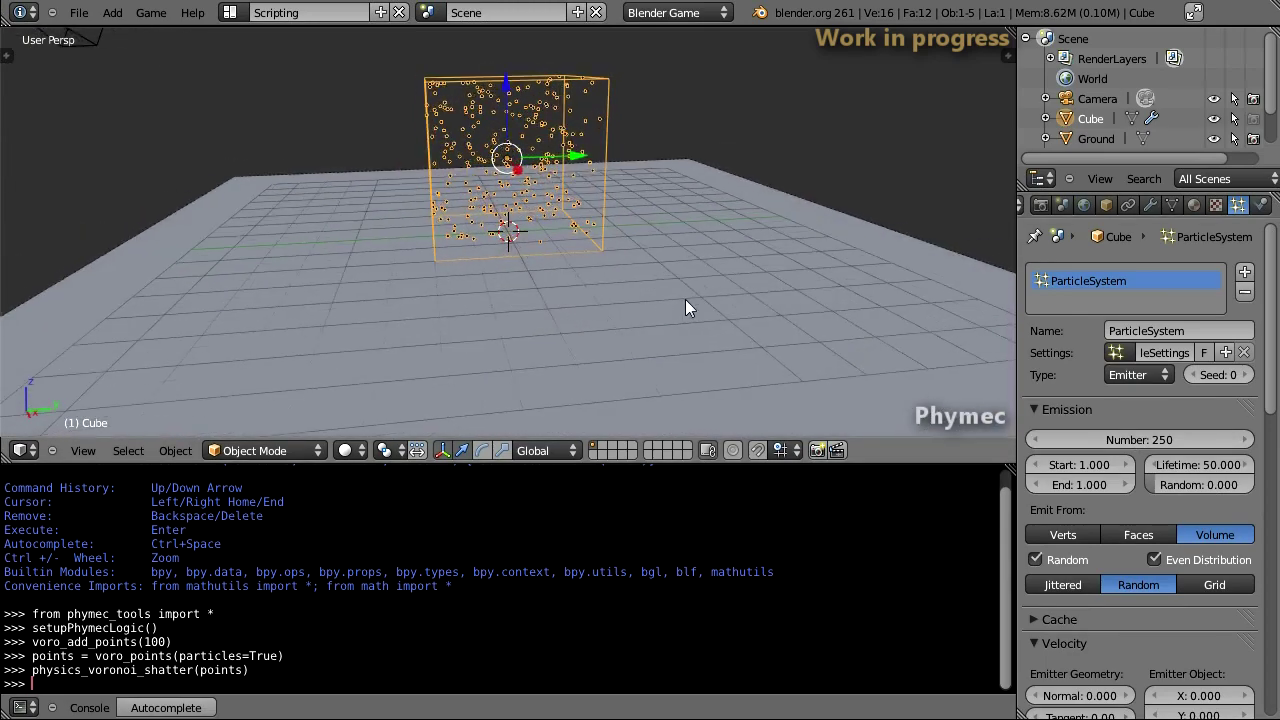
key(Up)
key(Up)
key(Return)
key(Up)
key(Up)
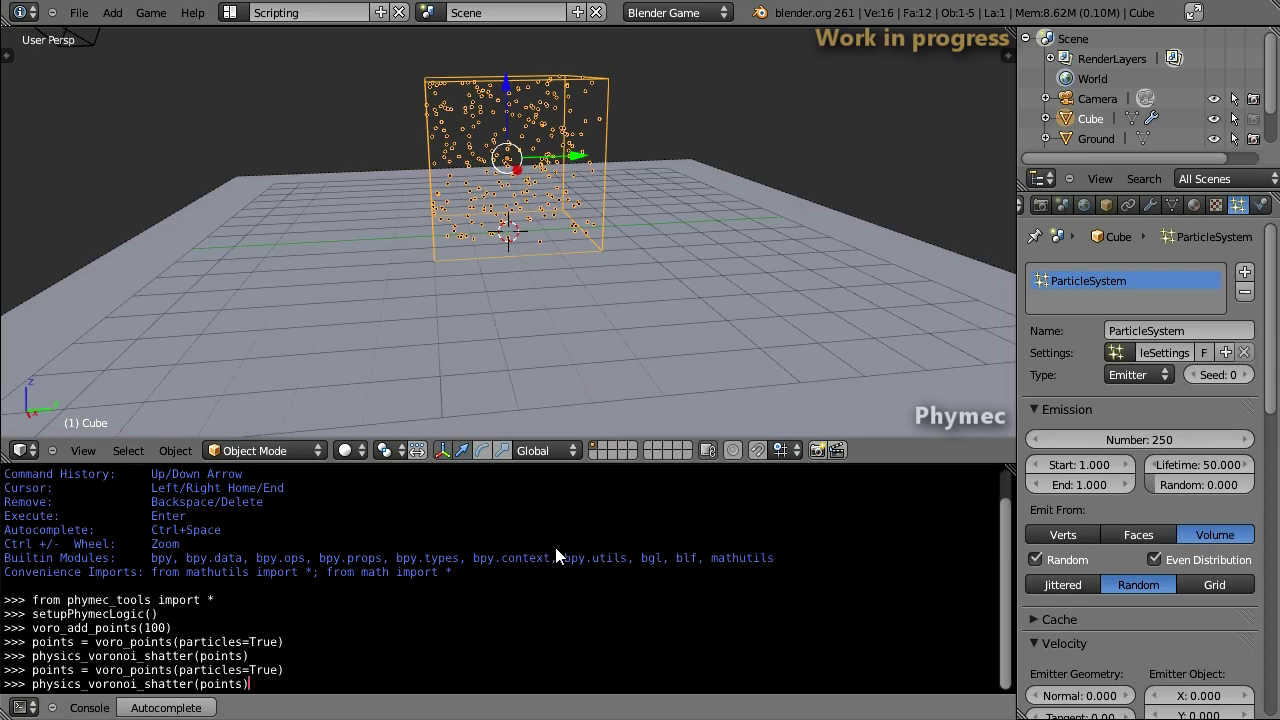
key(Return)
- Burst the cube apart in the game, then exit and remove the fracture hulls
key(p)
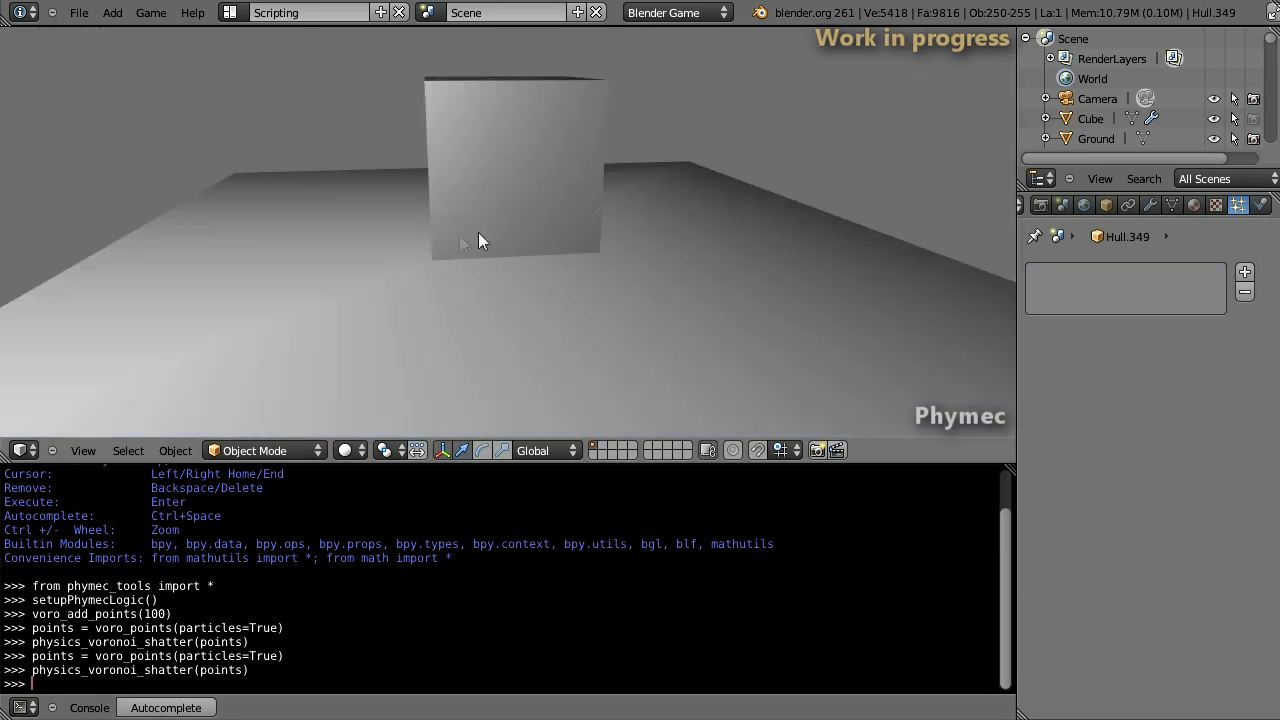
click(481, 128)
click(630, 176)
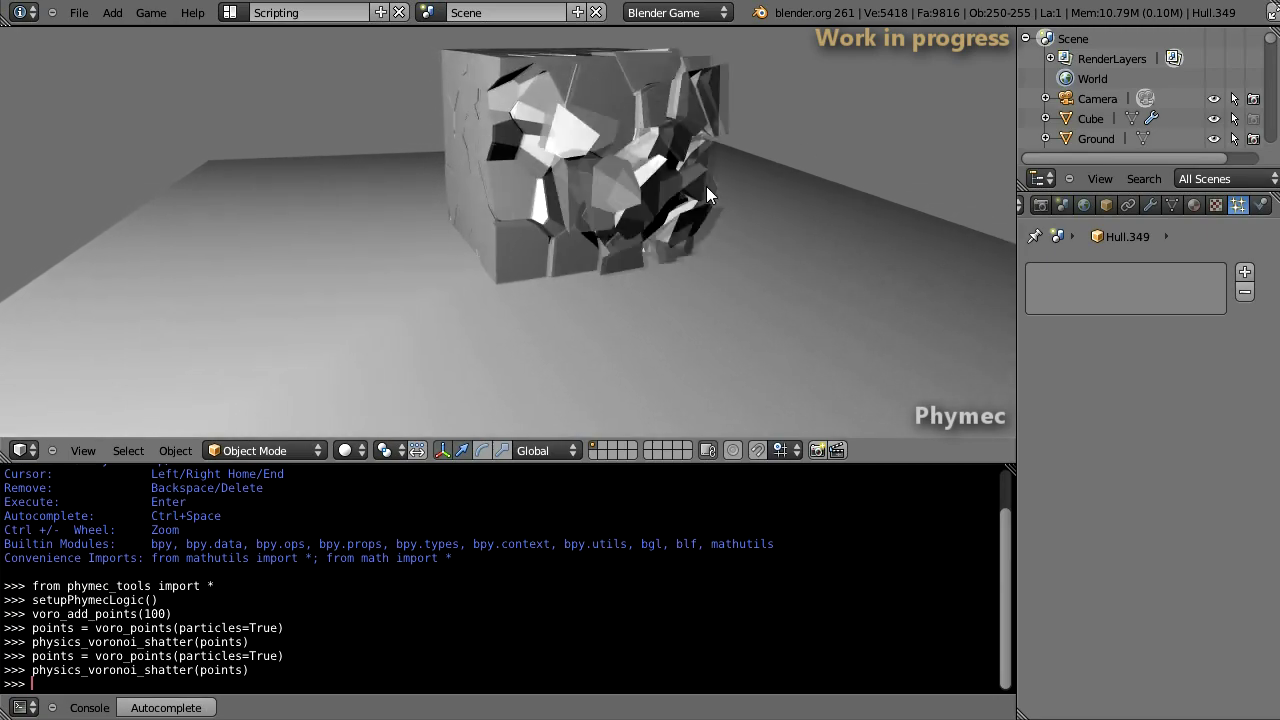
click(393, 193)
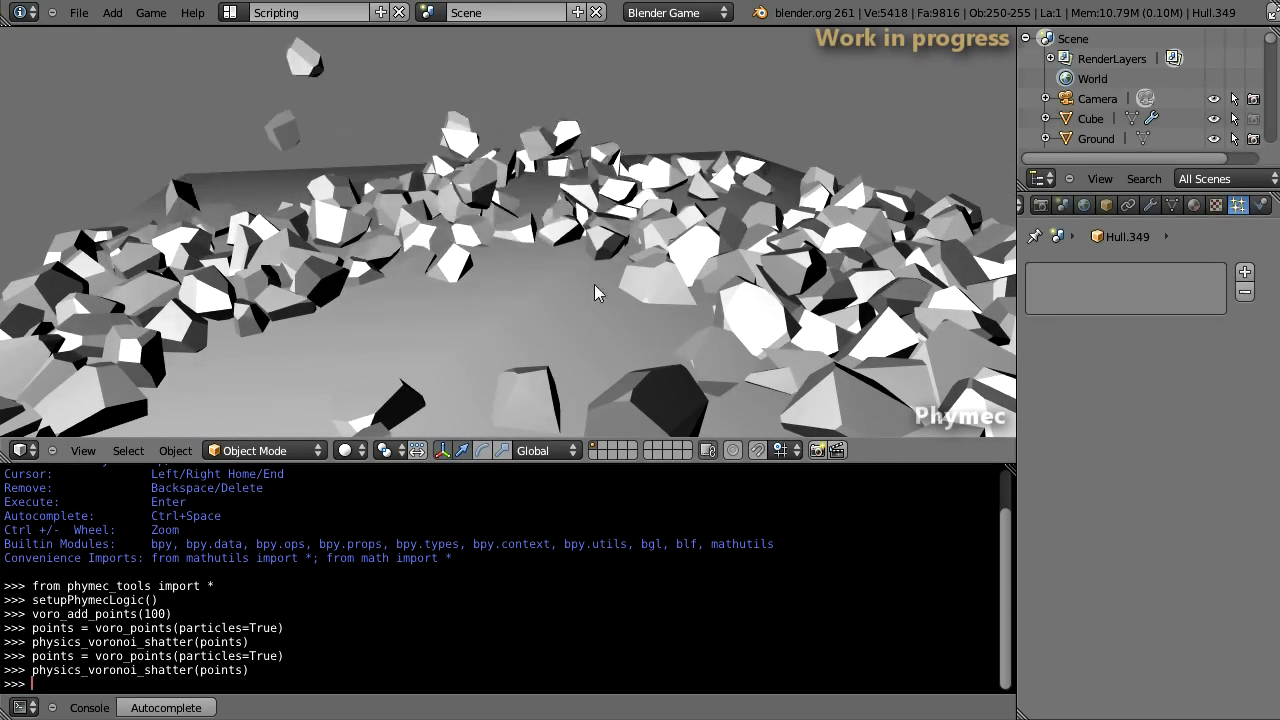
key(Escape)
key(ctrl+z)
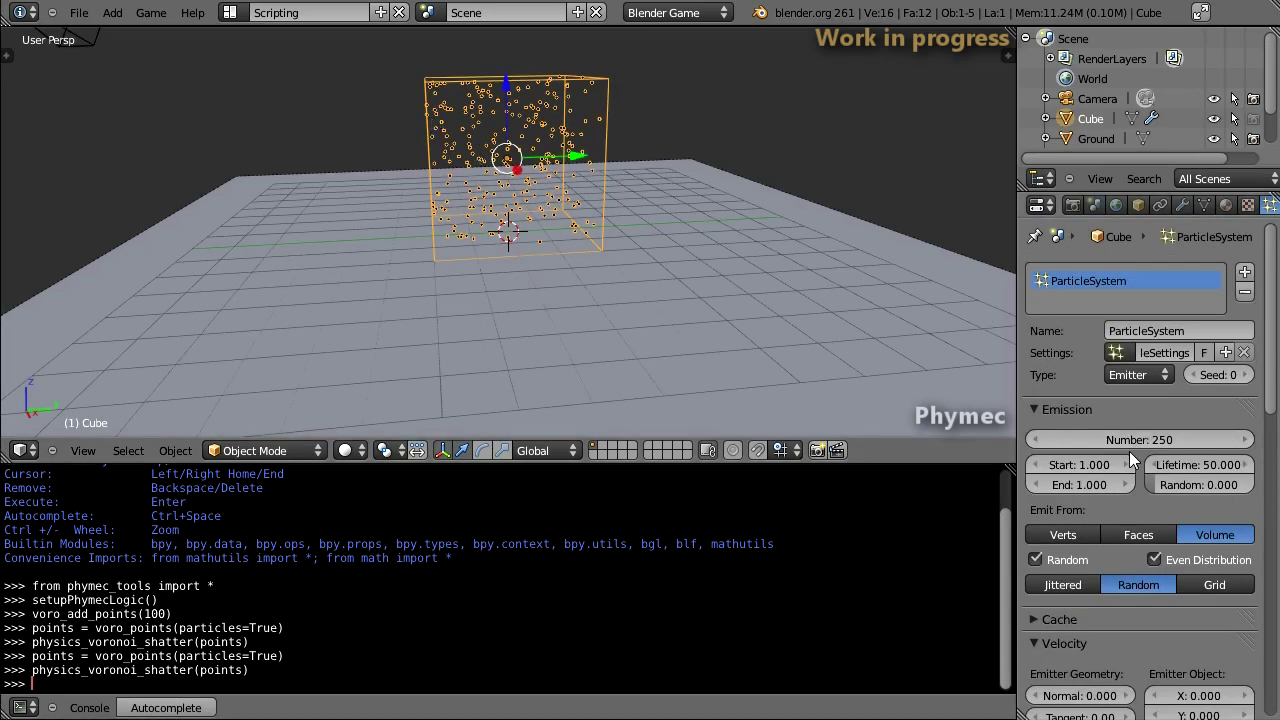
- Raise the particle count to 500 and reshatter the cube into finer hulls
click(1129, 440)
text(500)
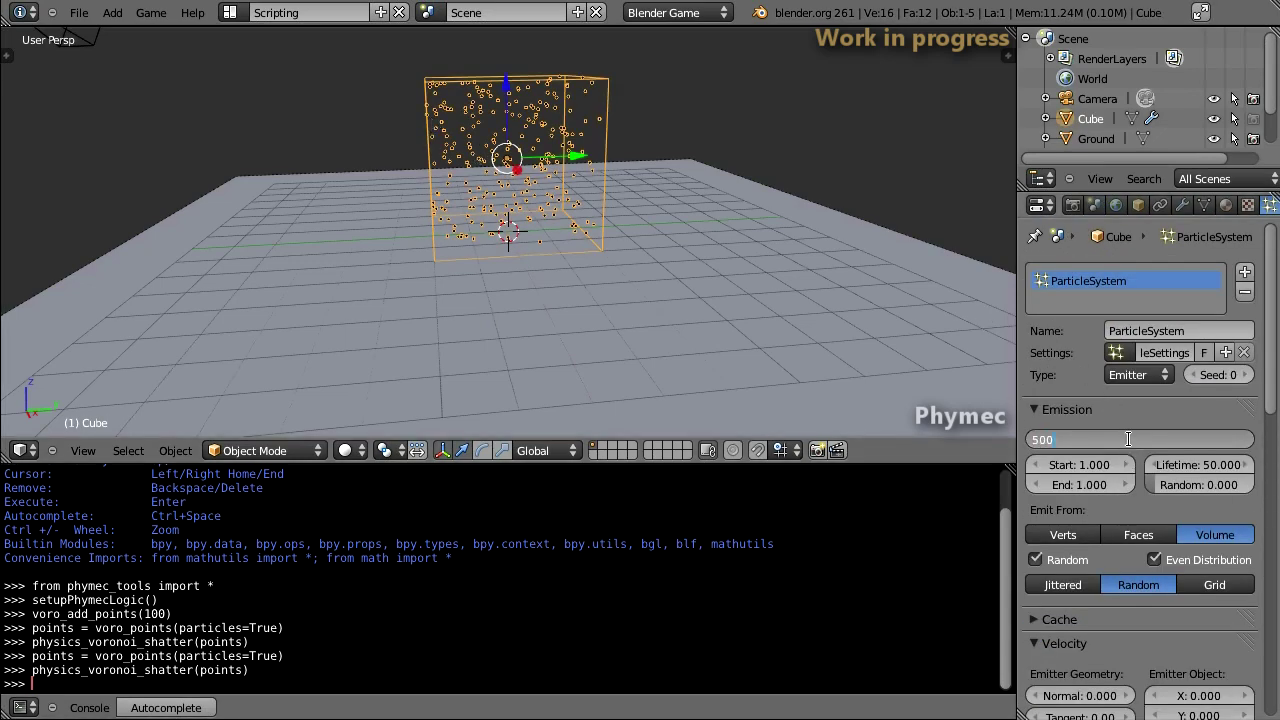
key(Return)
key(Up)
key(Up)
key(Return)
key(Up)
key(Up)
key(Return)
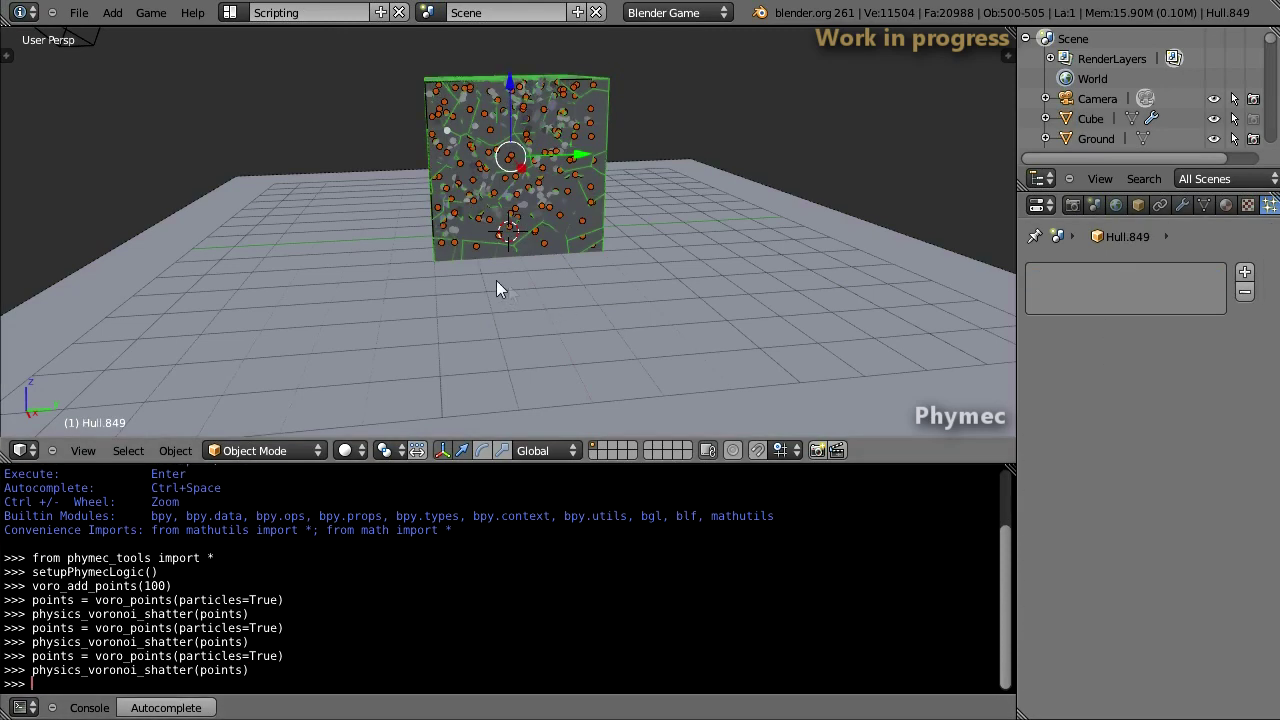
middle_drag(501, 289, 577, 274)
mouse_move(520, 238)
middle_down()
mouse_move(537, 218)
mouse_move(608, 218)
middle_up()
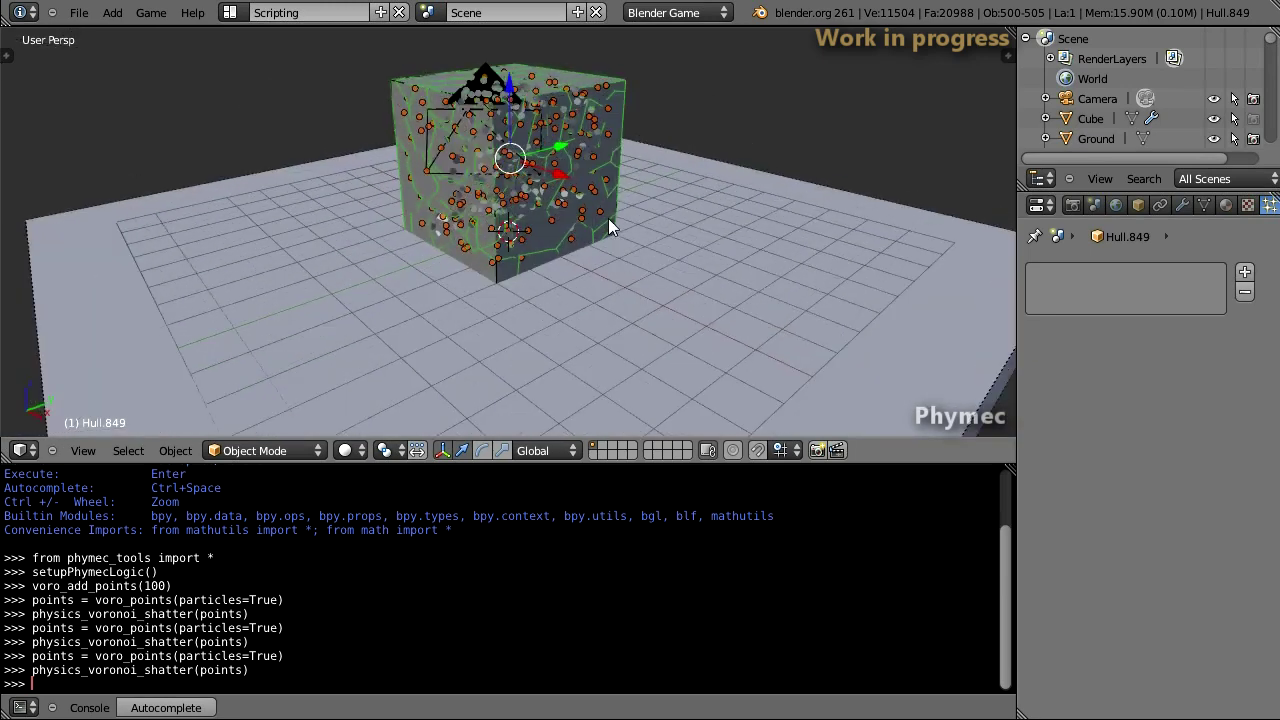
- Run the game, drag a rock across the rubble pile, then exit
key(p)
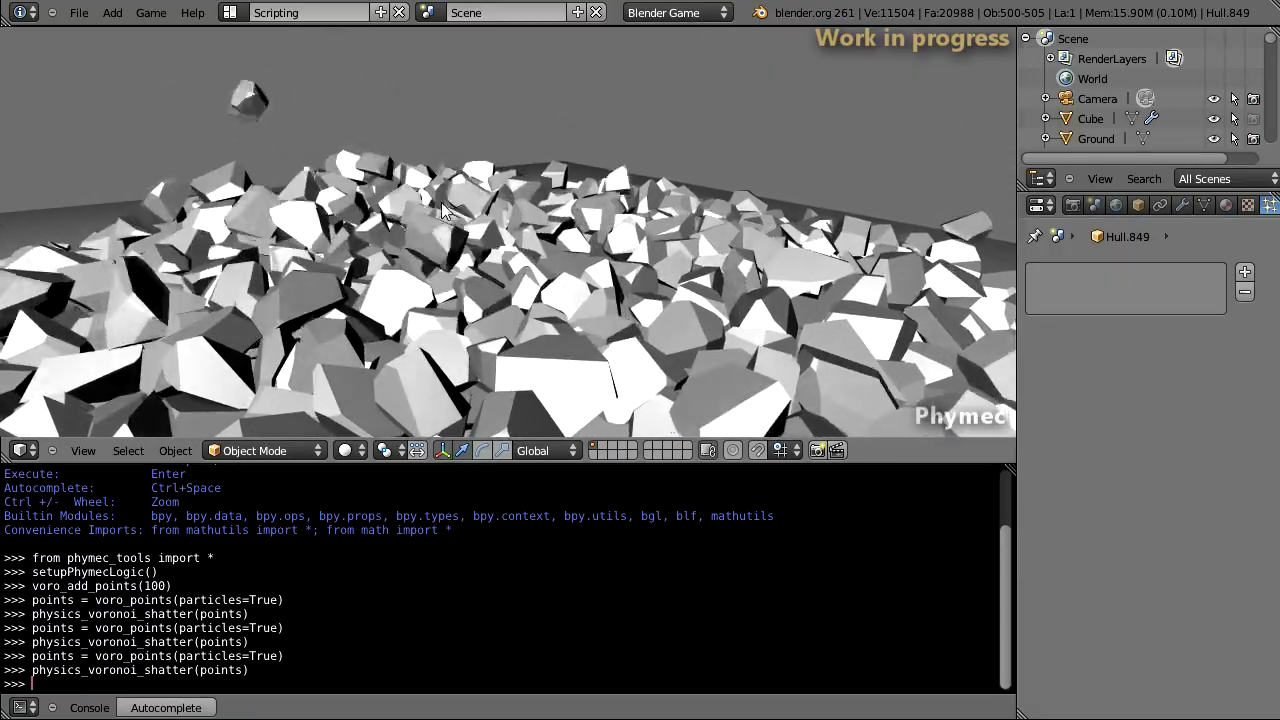
mouse_move(487, 192)
mouse_down()
mouse_move(786, 280)
mouse_move(760, 272)
mouse_up()
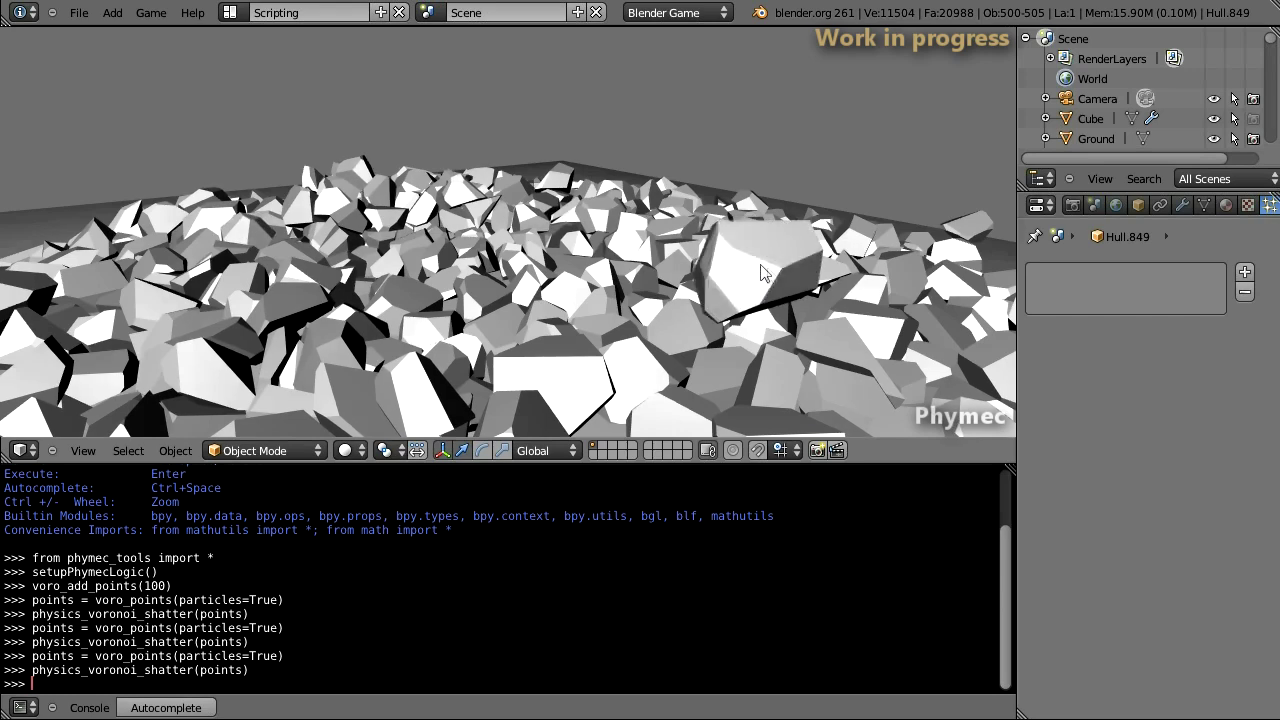
drag(760, 272, 445, 370)
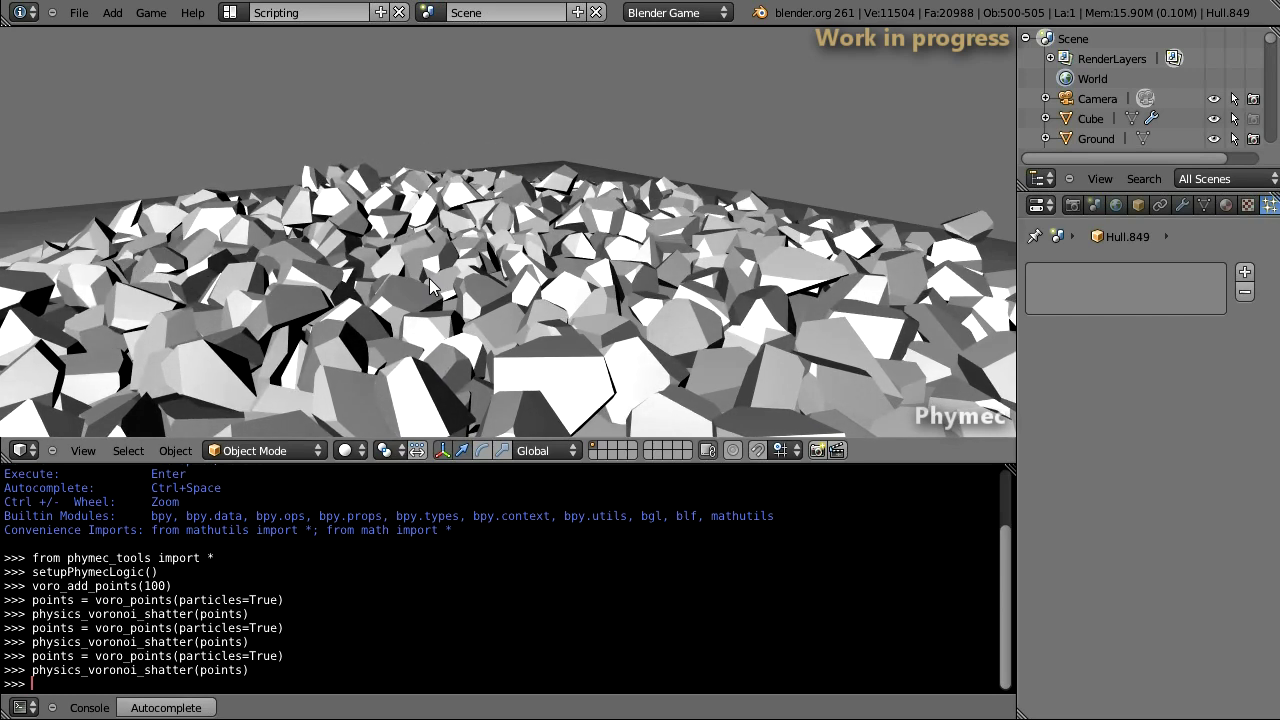
key(Escape)
middle_drag(459, 262, 478, 283)
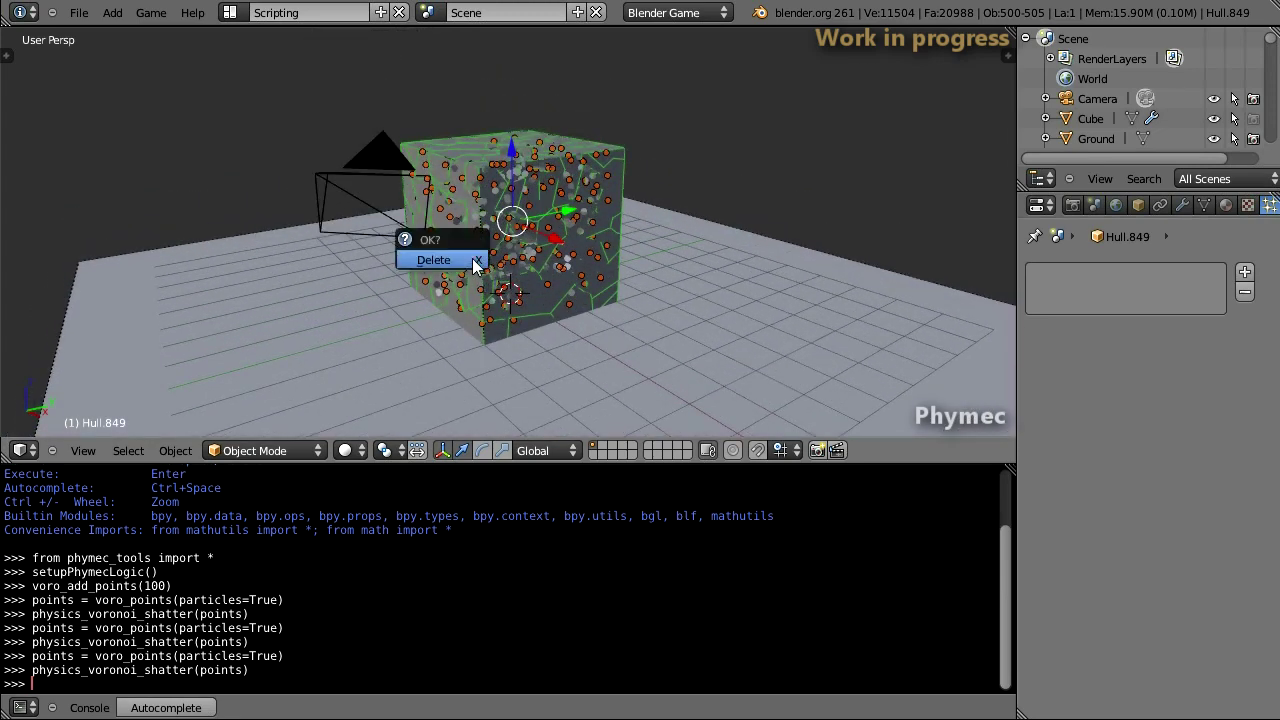
- Delete the hulls, create a 4×0.25×2 wall cuboid and raise it 1 unit
click(434, 260)
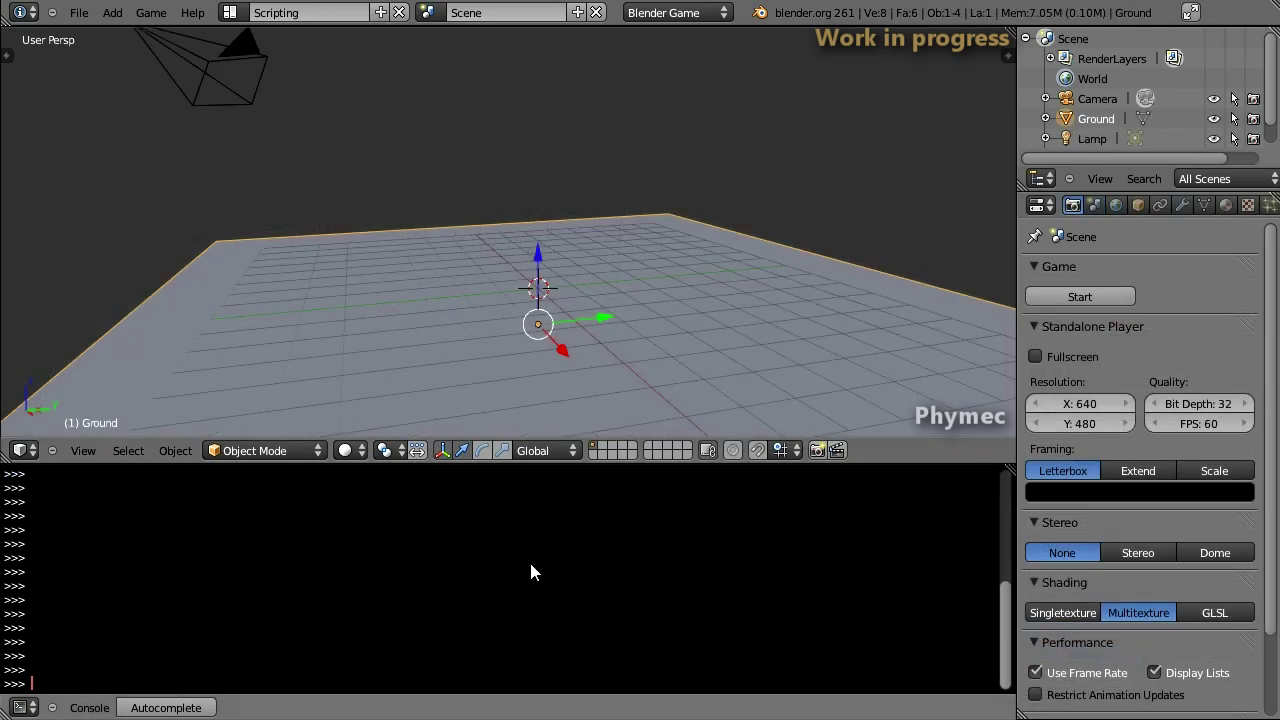
key(Return)
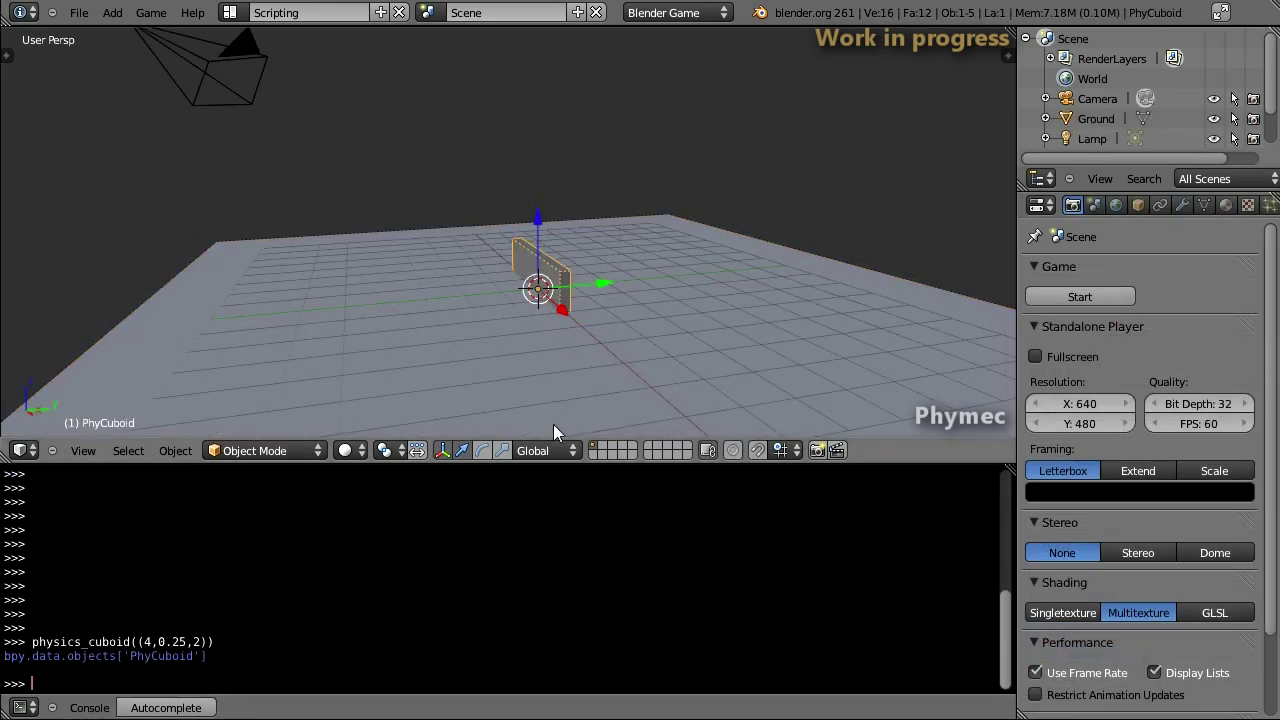
key(g)
key(z)
key(1)
key(Return)
click(553, 424)
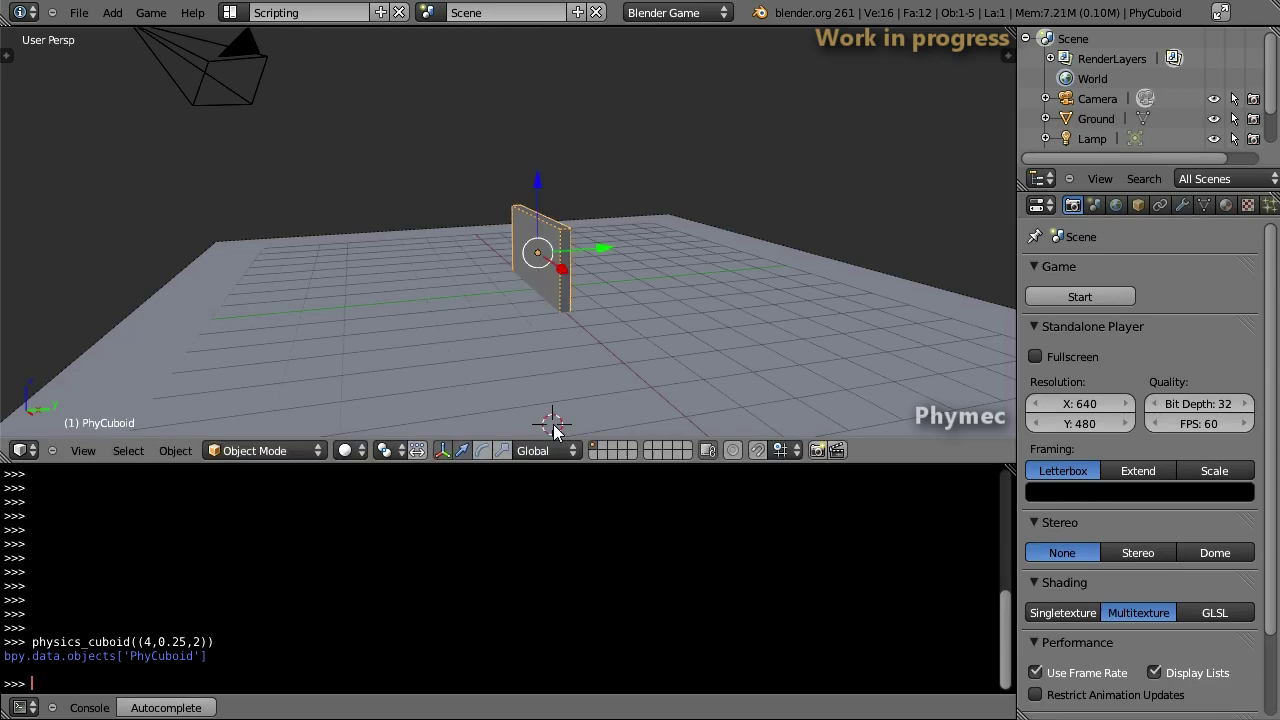
key(Home)
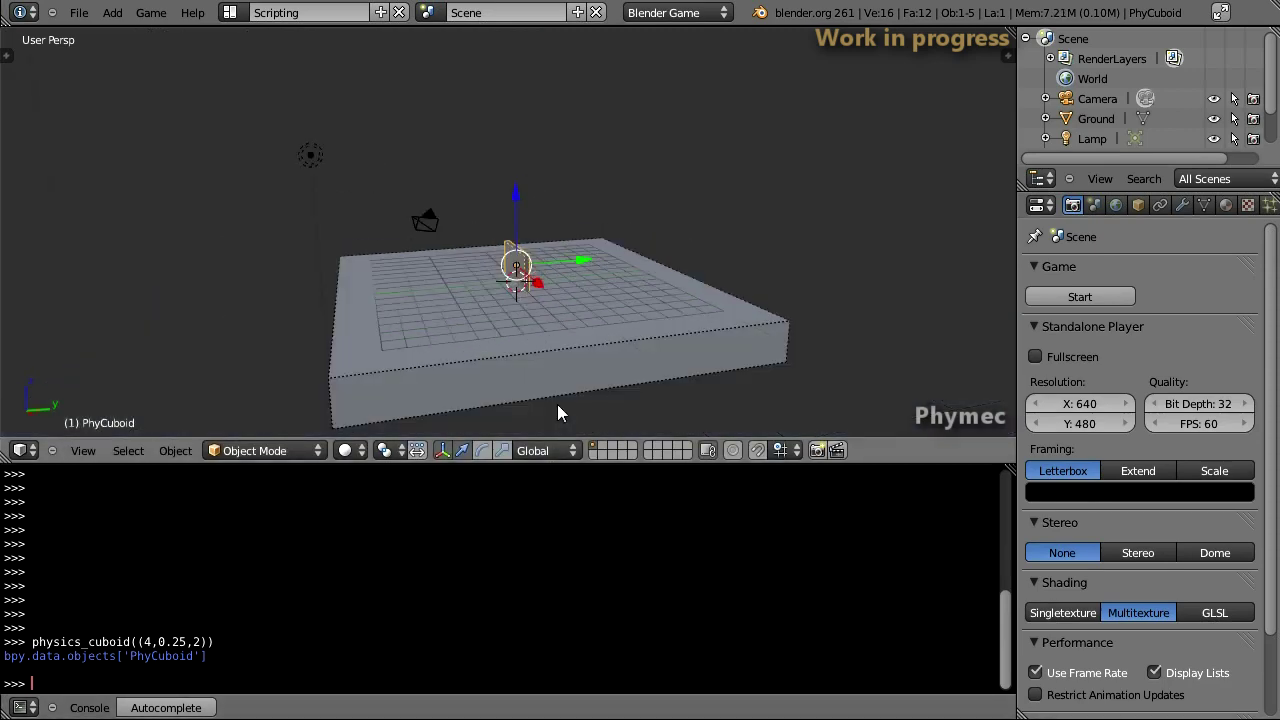
key(KP_Decimal)
scroll(561, 390, down, 1)
text(physics_cuboid((4,8,0.5)))
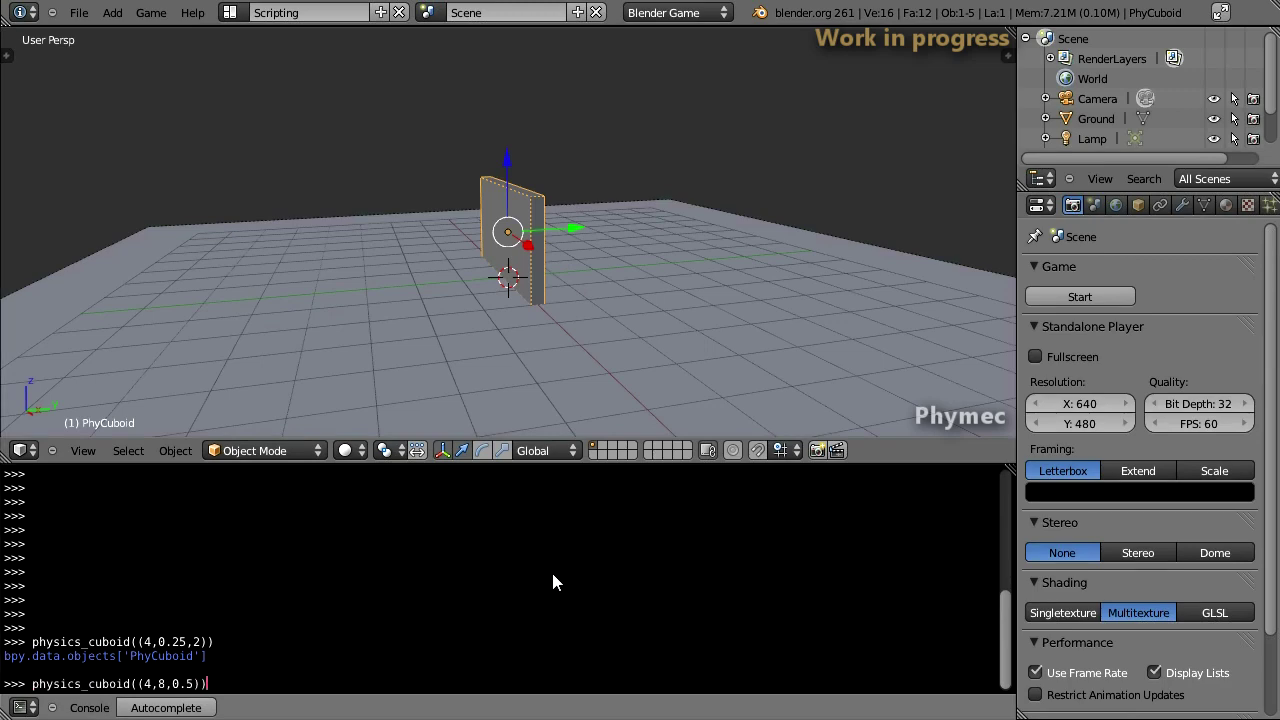
- Create a 4×8×0.5 slab, raise it 3 units above the wall and tilt it
key(Return)
key(g)
key(z)
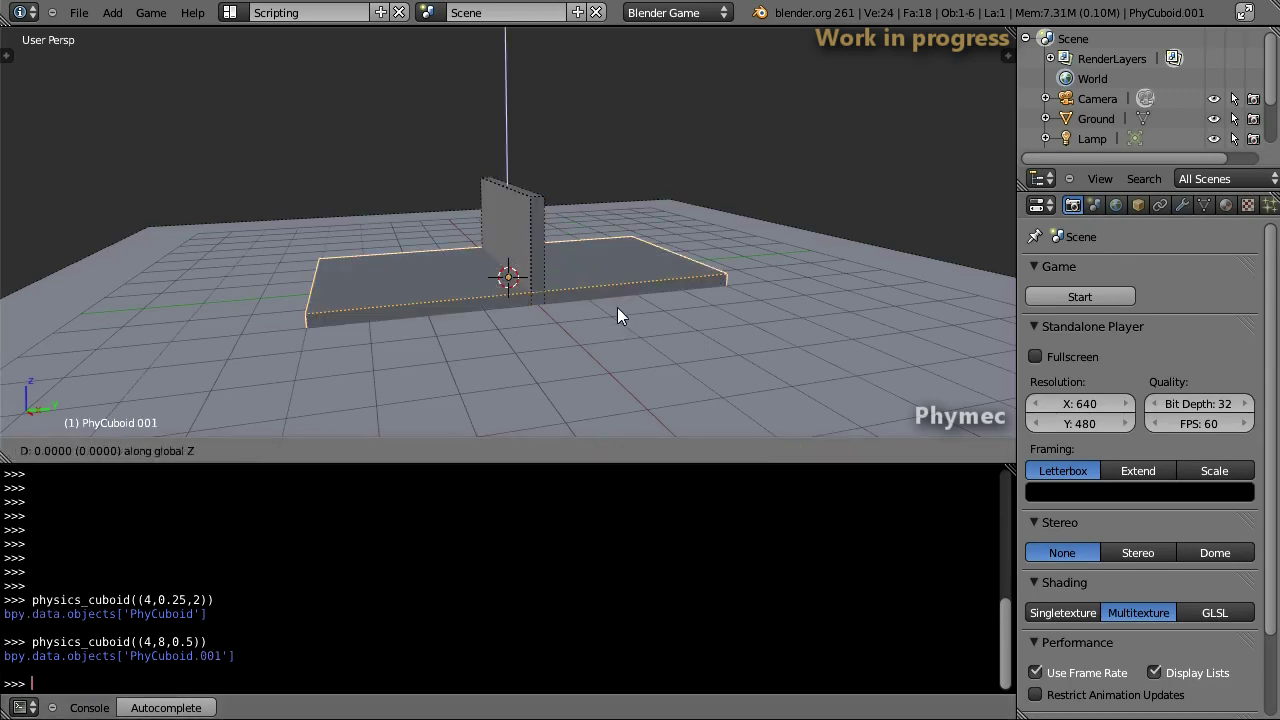
text(3)
key(Escape)
text(gz3)
key(Return)
middle_drag(623, 343, 657, 325)
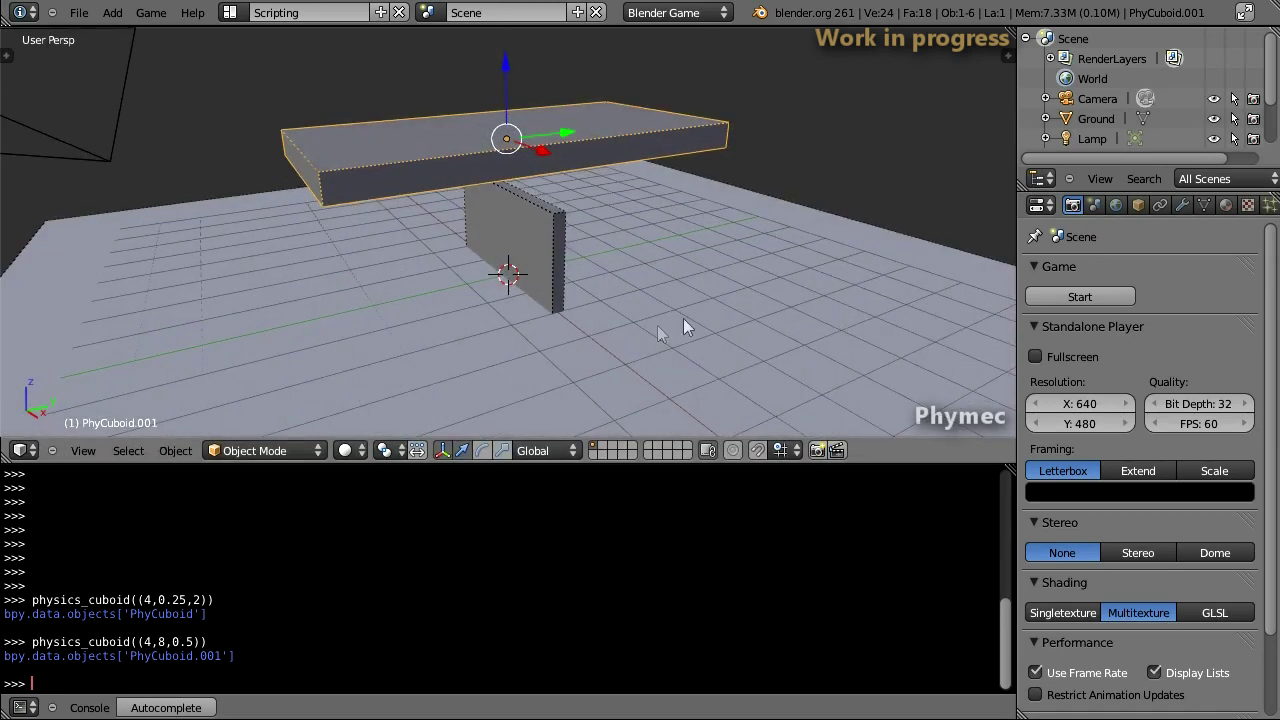
key(r)
click(688, 339)
middle_drag(688, 339, 666, 337)
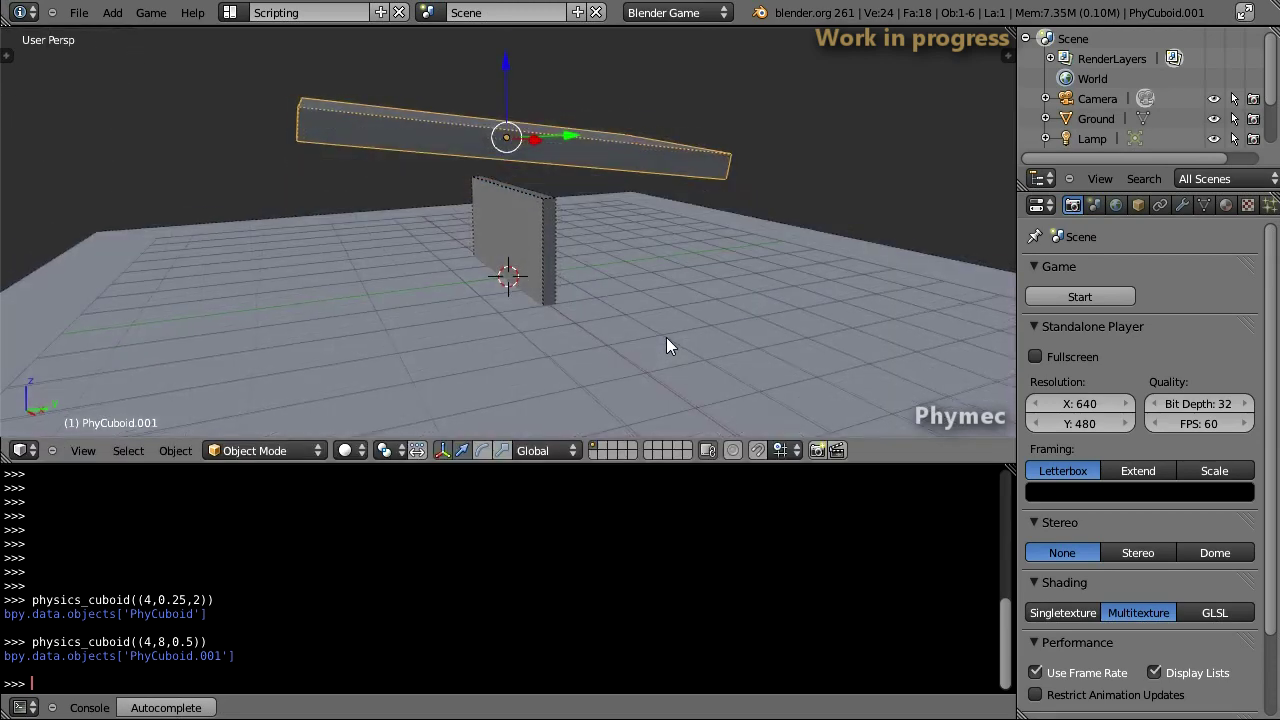
- Watch the slab fall in a test game, then scatter 1000 points in it
key(p)
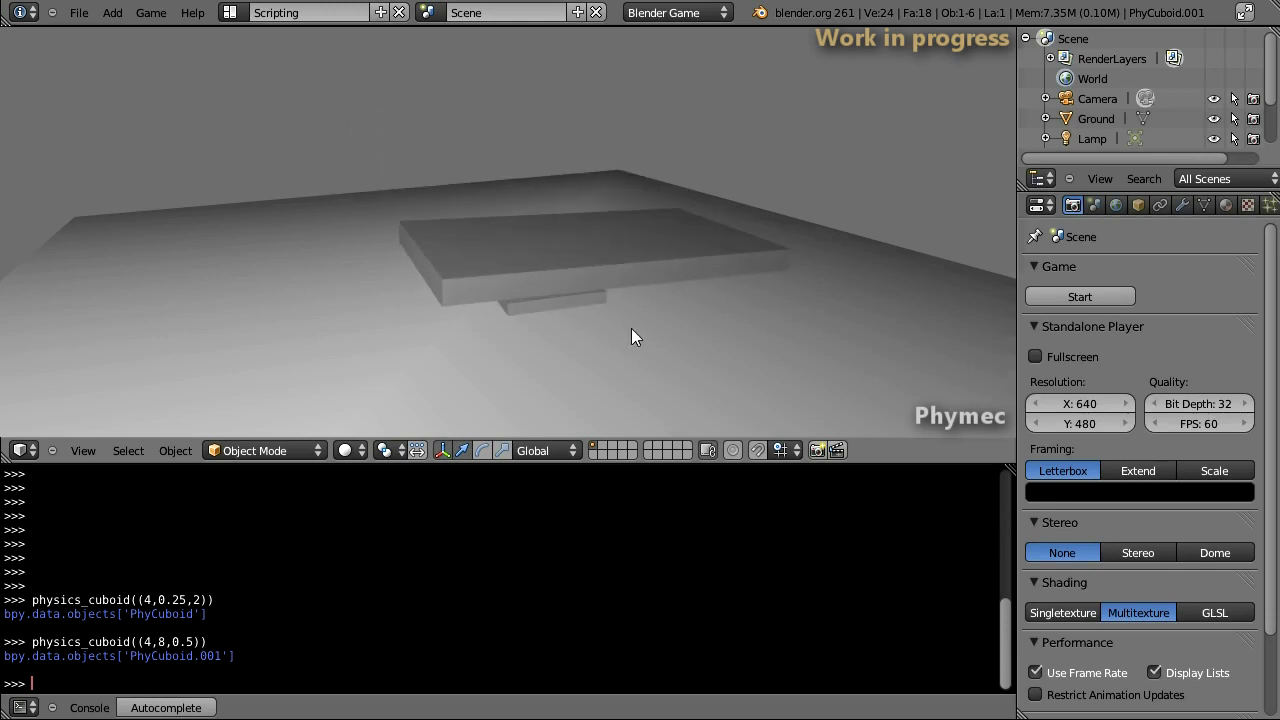
key(Escape)
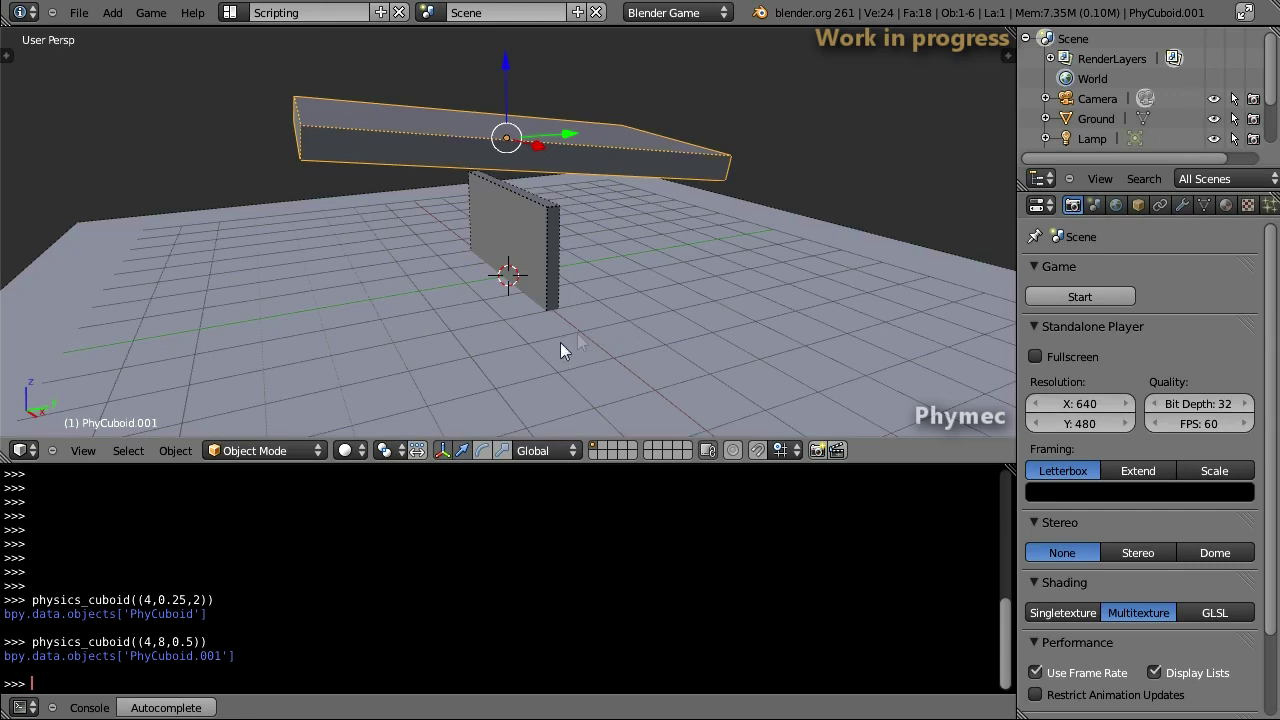
text(voro_add_points(1000))
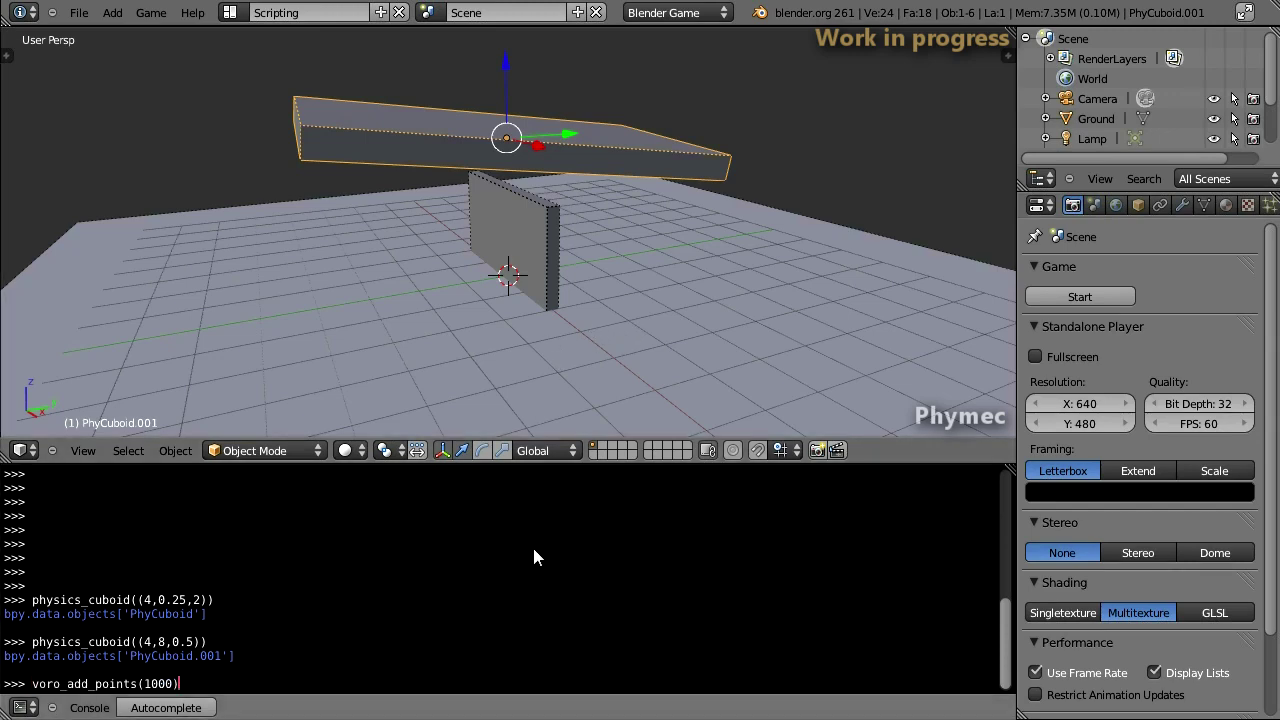
key(Return)
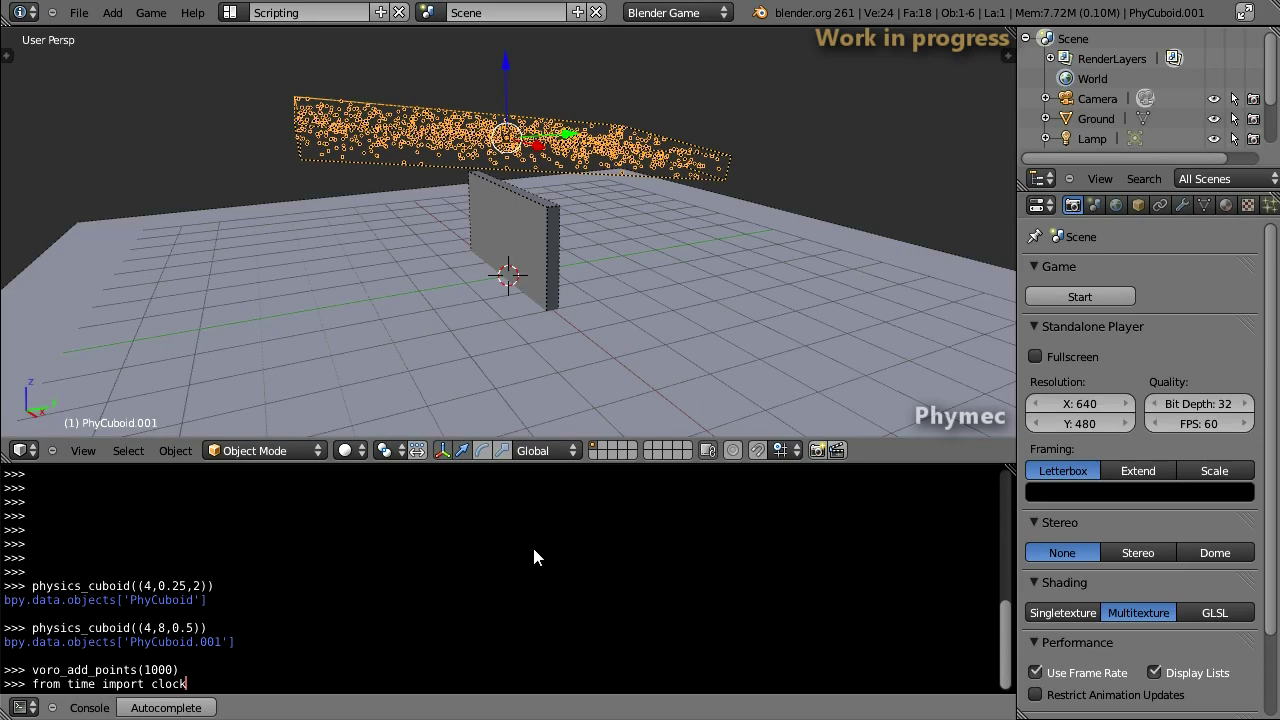
- Run a timed Voronoi shatter of the slab (0.72 s) and watch the hulls fall in-game
key(Return)
text(start=clock();physics_voronoi_shatter(voro_points(particles=True));print(clock()-start, 'seconds'))
key(Return)
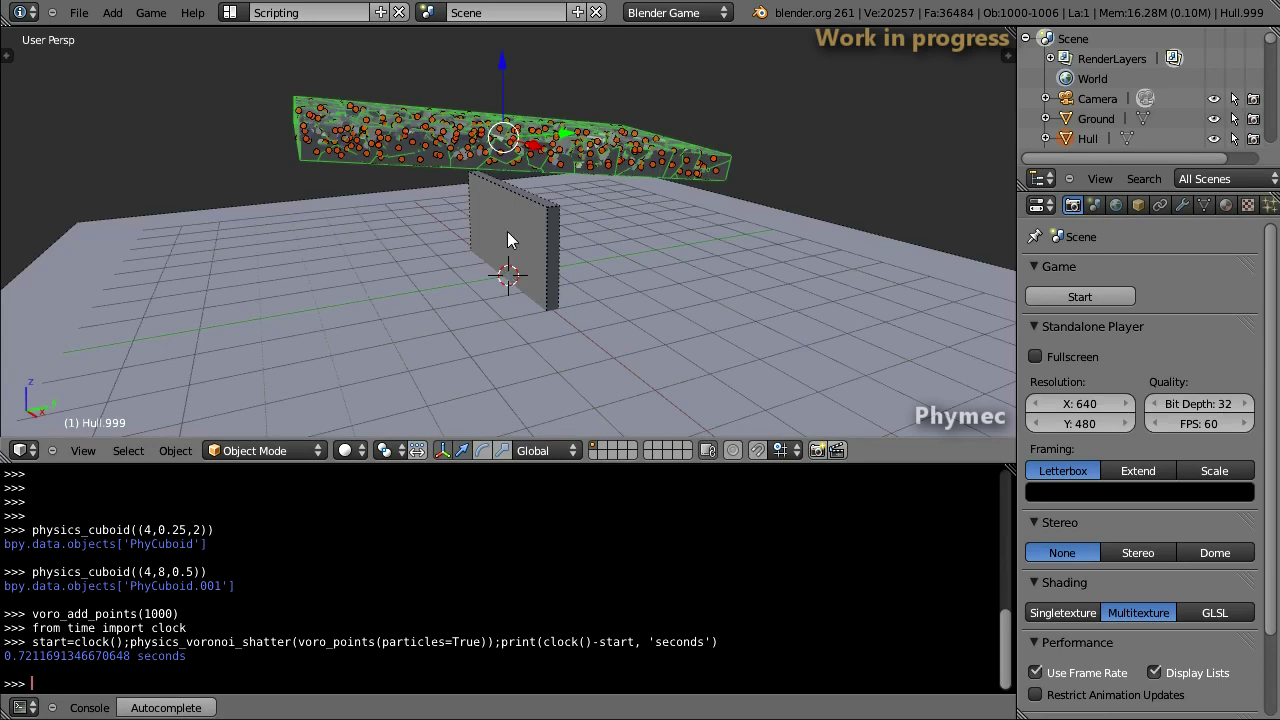
key(p)
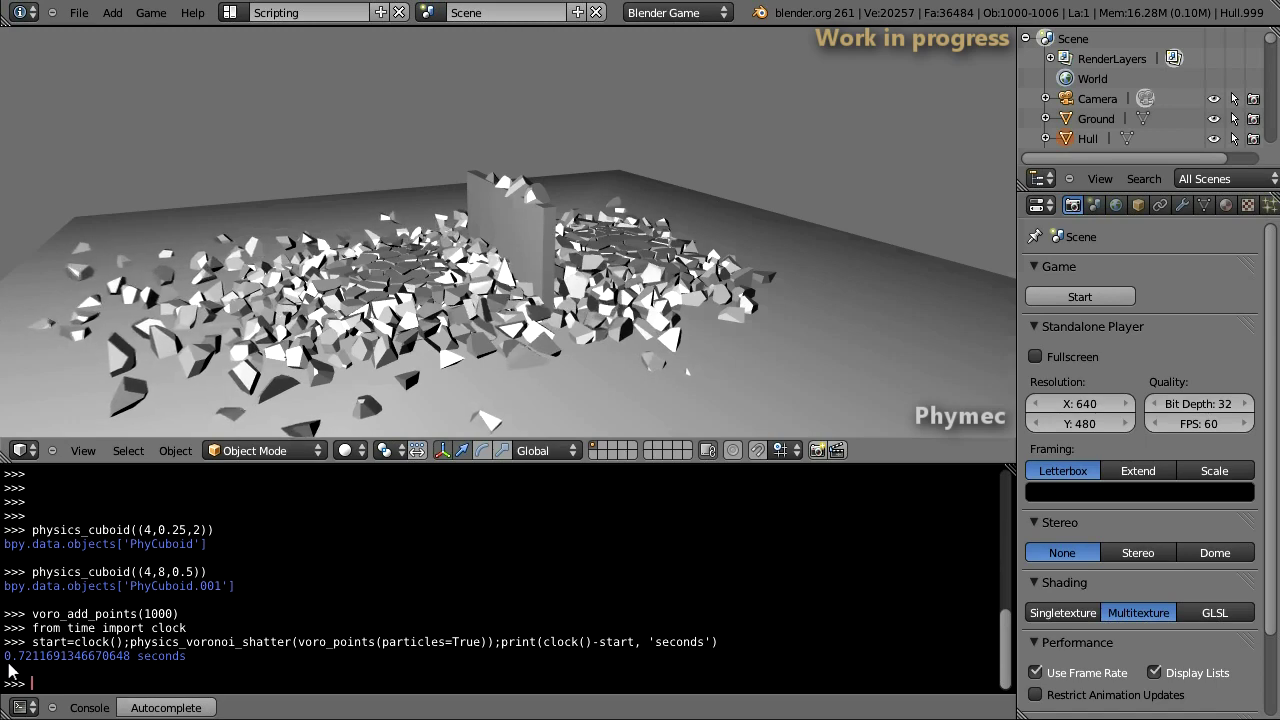
key(Escape)
- Delete the hull fragments and remove the slab's particle system
key(x)
click(571, 303)
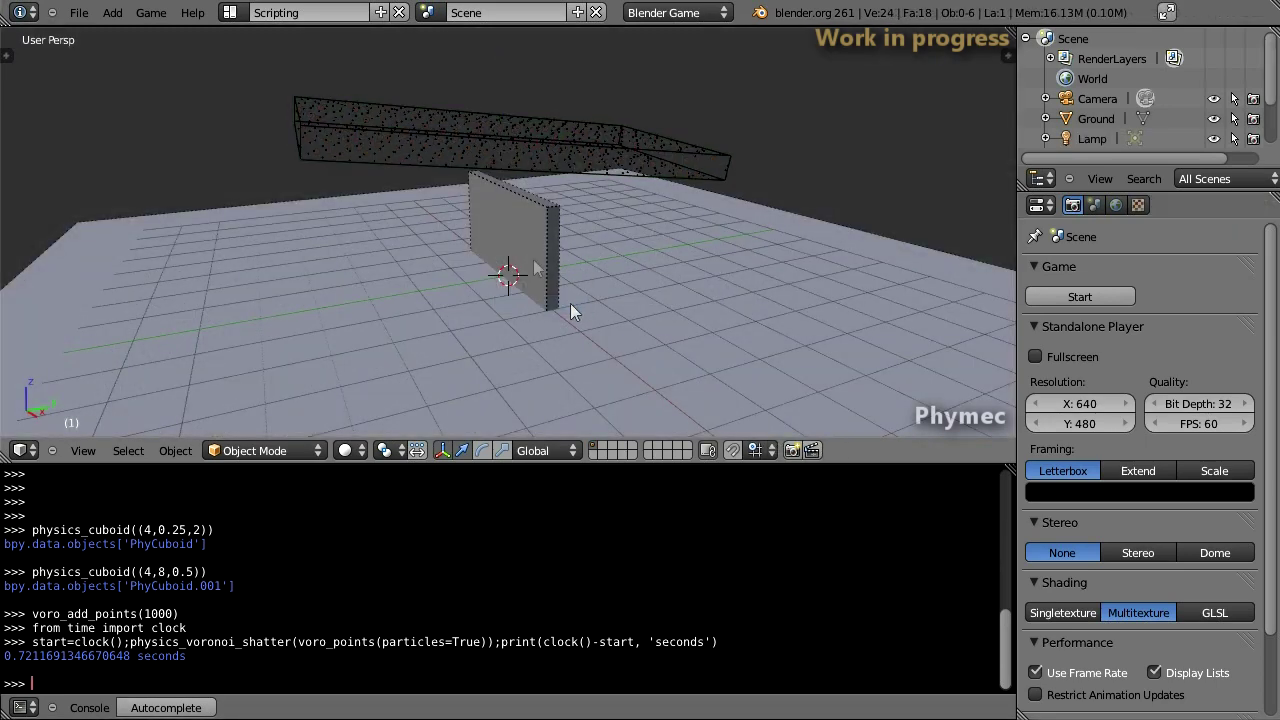
right_click(428, 130)
scroll(1258, 213, down, 2)
click(1238, 204)
click(1245, 292)
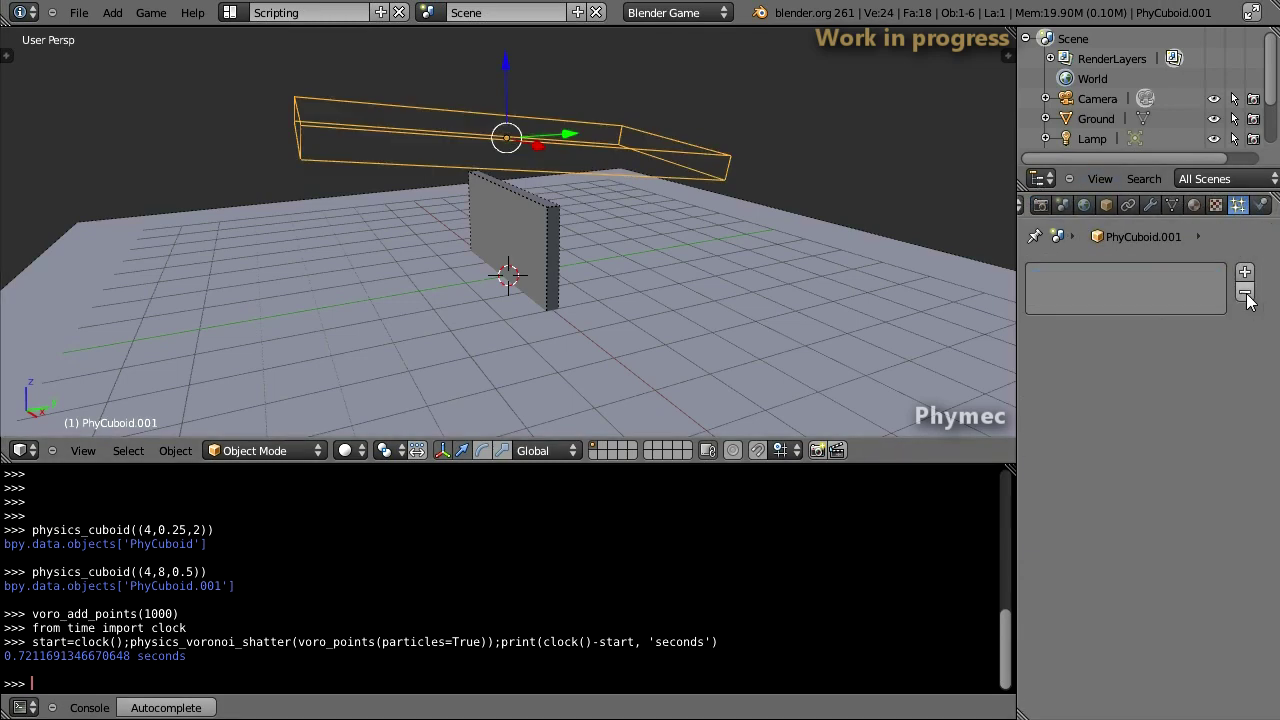
right_click(525, 236)
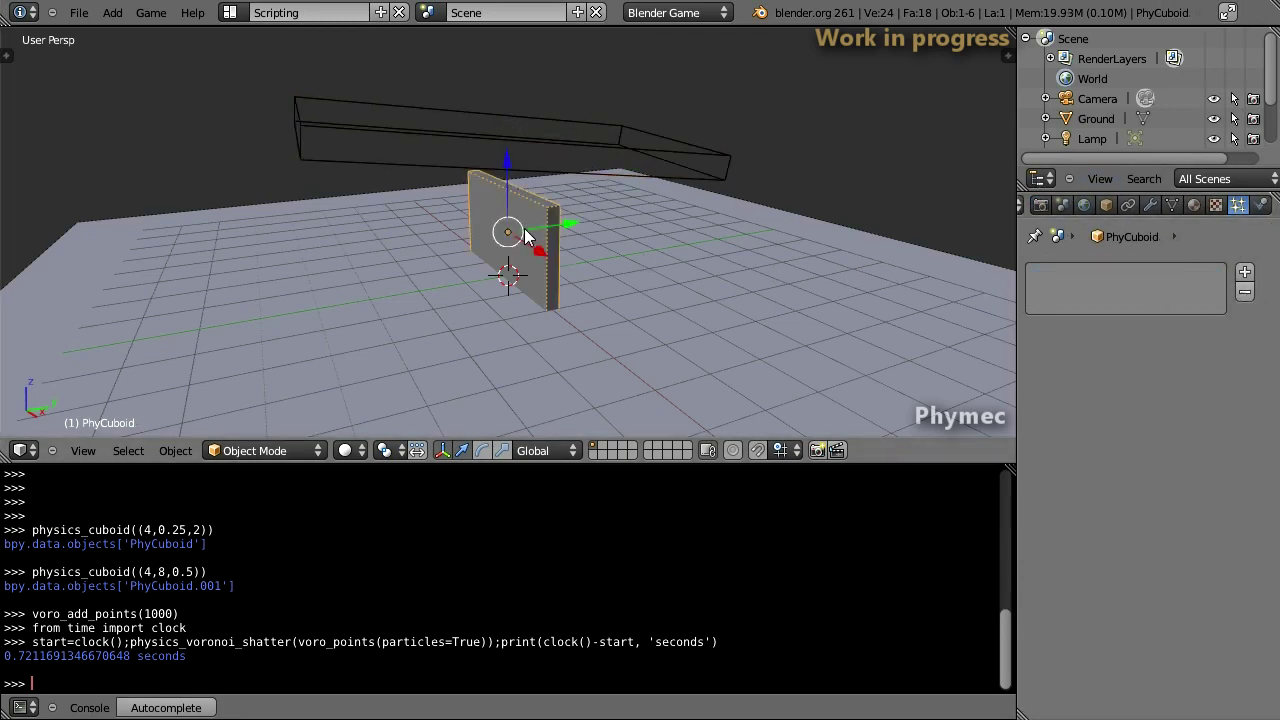
- Duplicate the wall, add 250 random points to the copy and raise it 1 unit
key(shift+d)
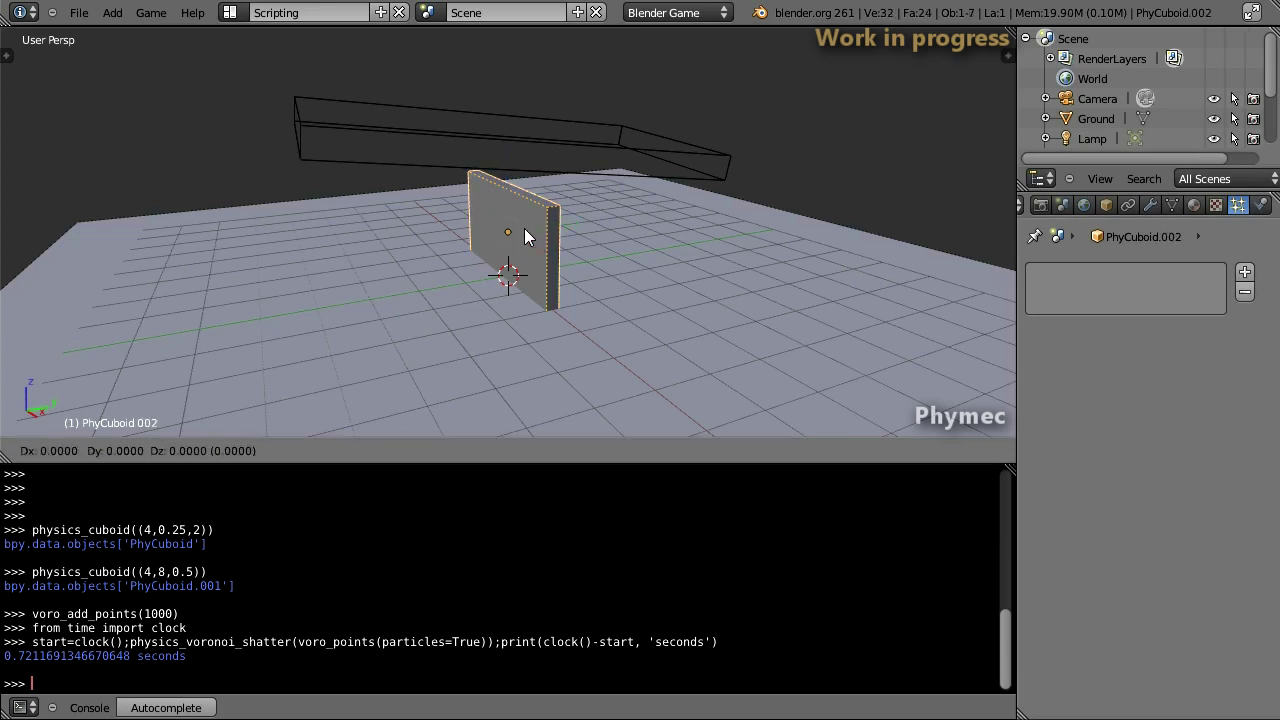
right_click(525, 236)
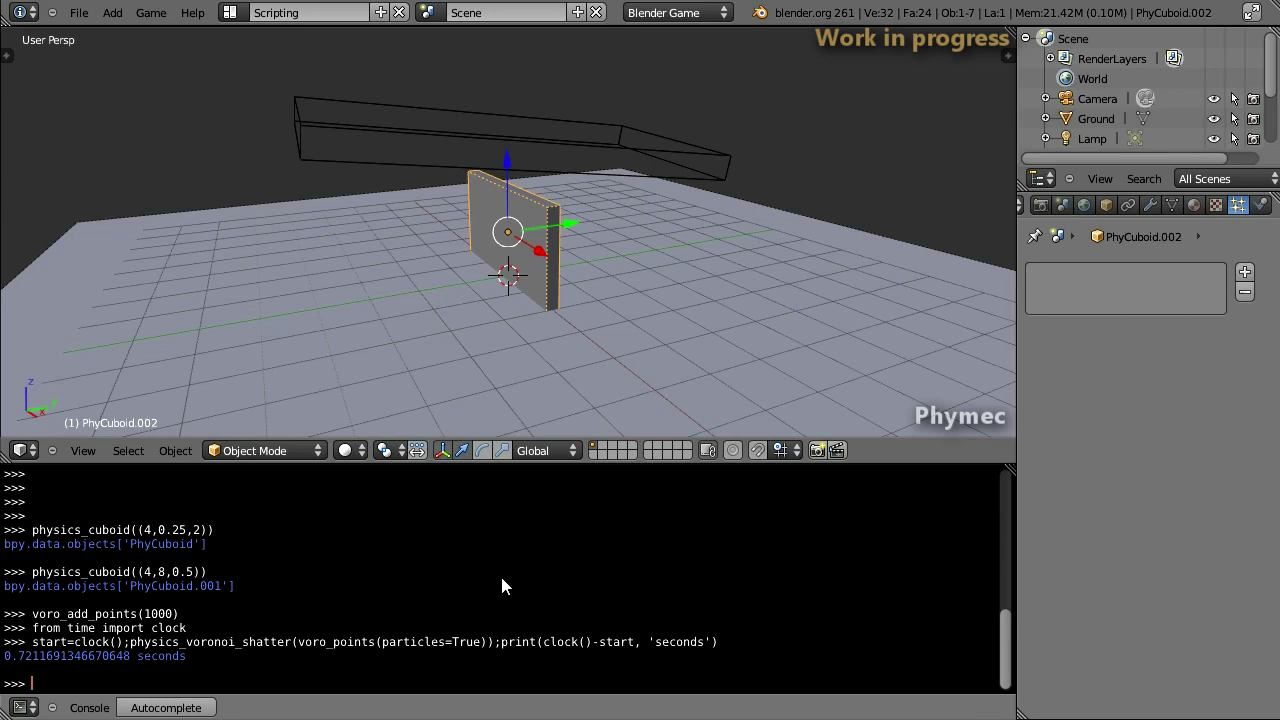
text(voro_add_points(250))
key(Return)
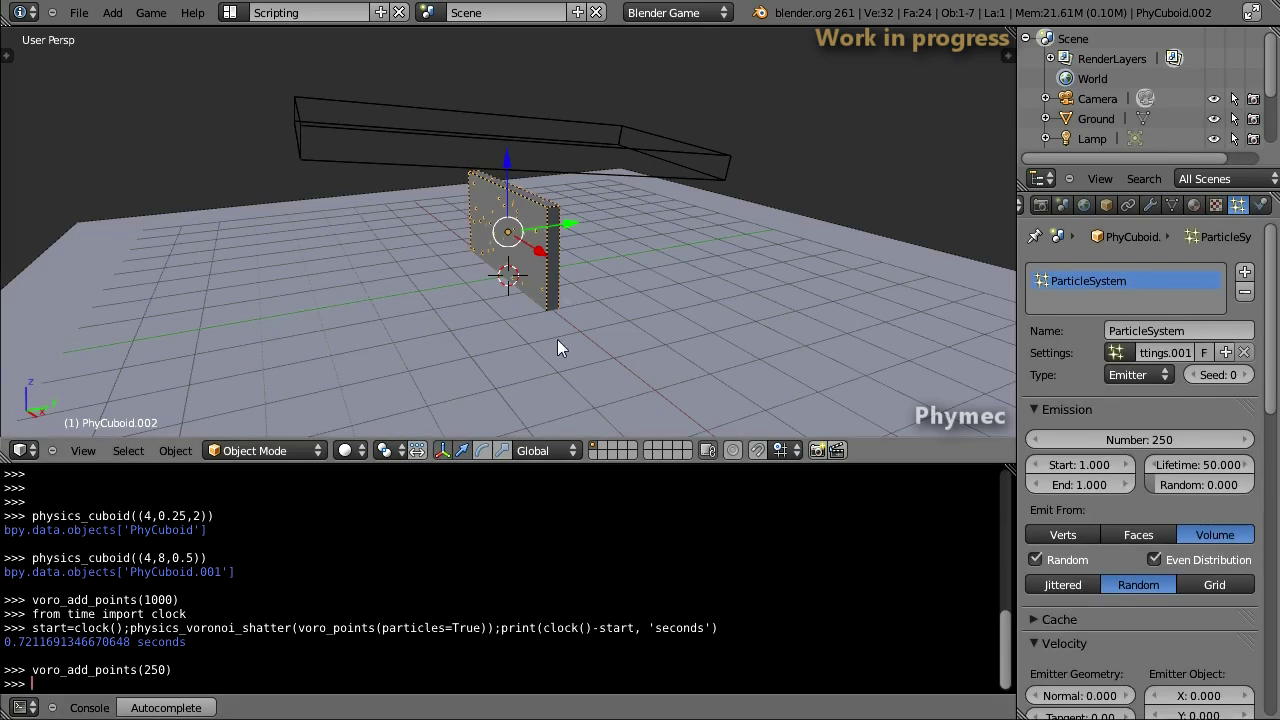
text(g)
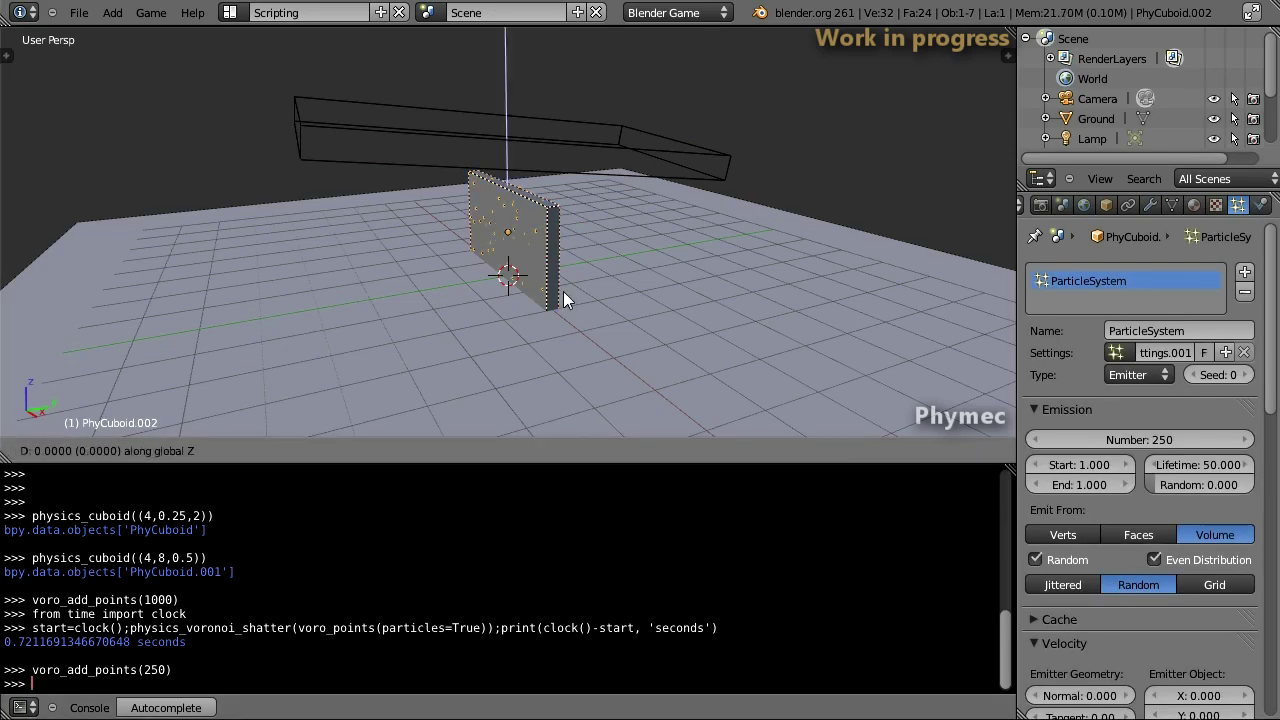
text(z1)
key(Return)
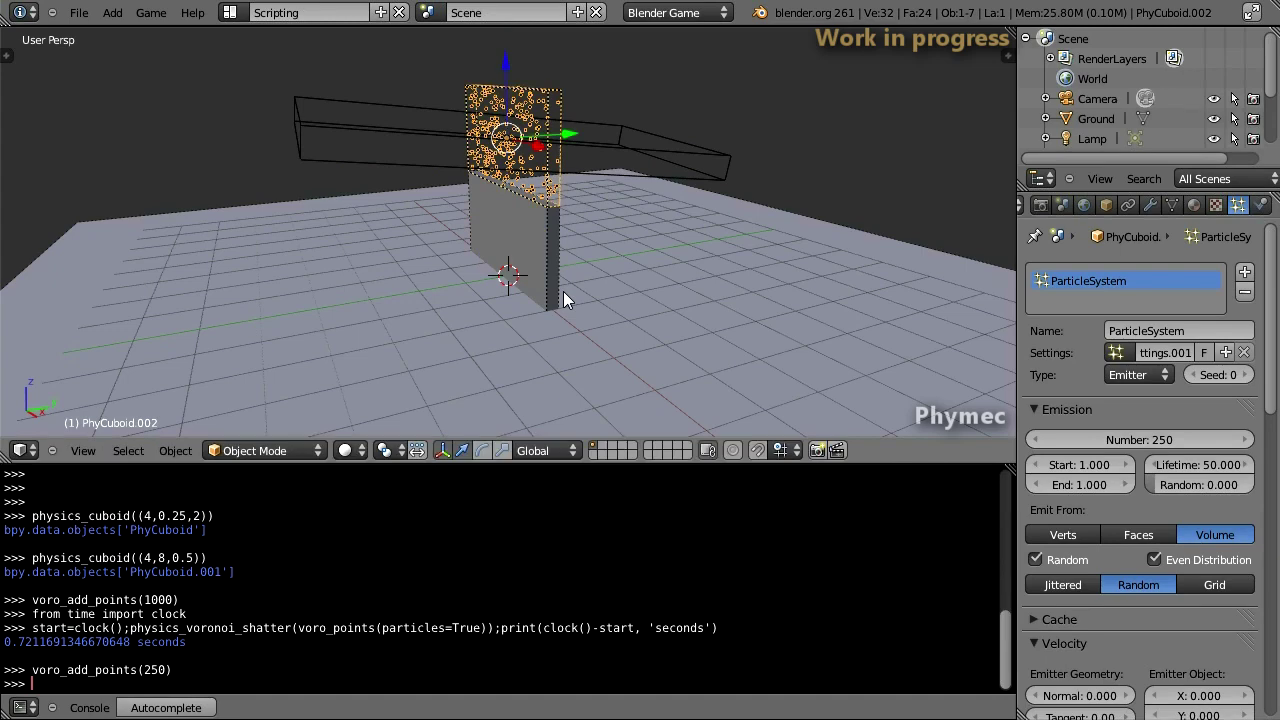
- Stretch the copy 5 times along Y and store its points with voro_points(particles=True)
text(sy5)
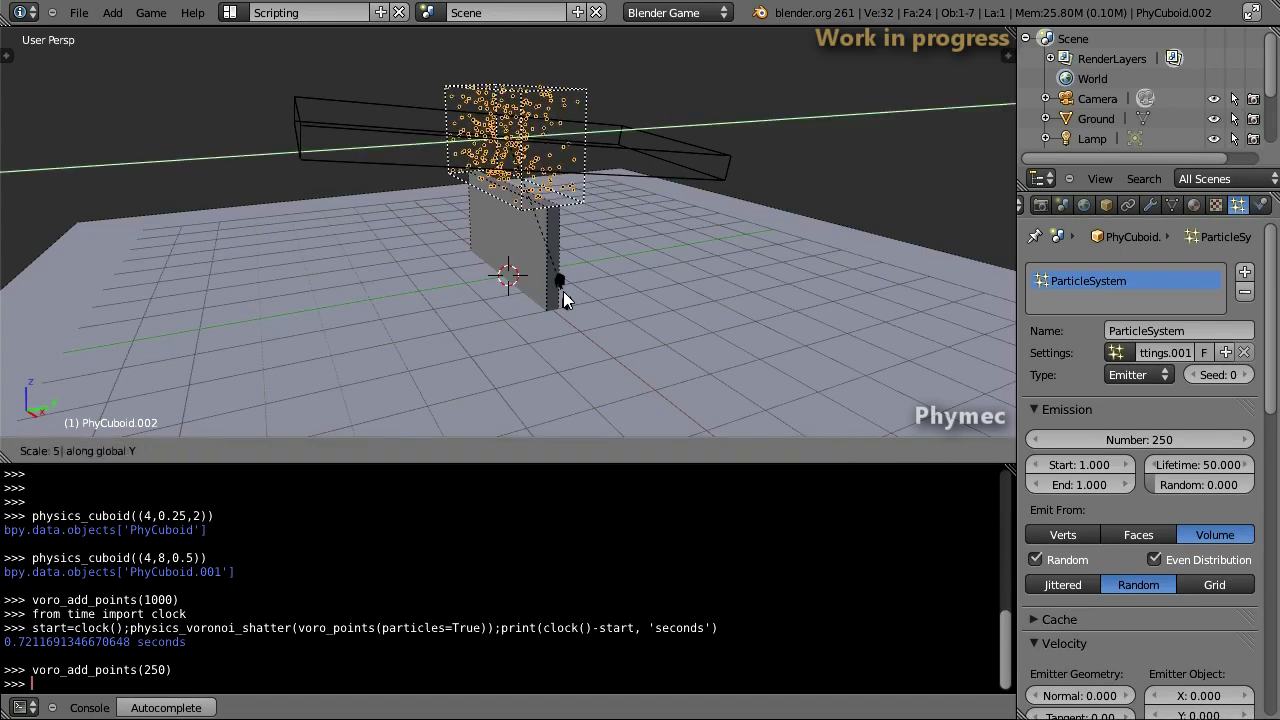
key(Return)
text(points = voro_points(particles=True))
key(Return)
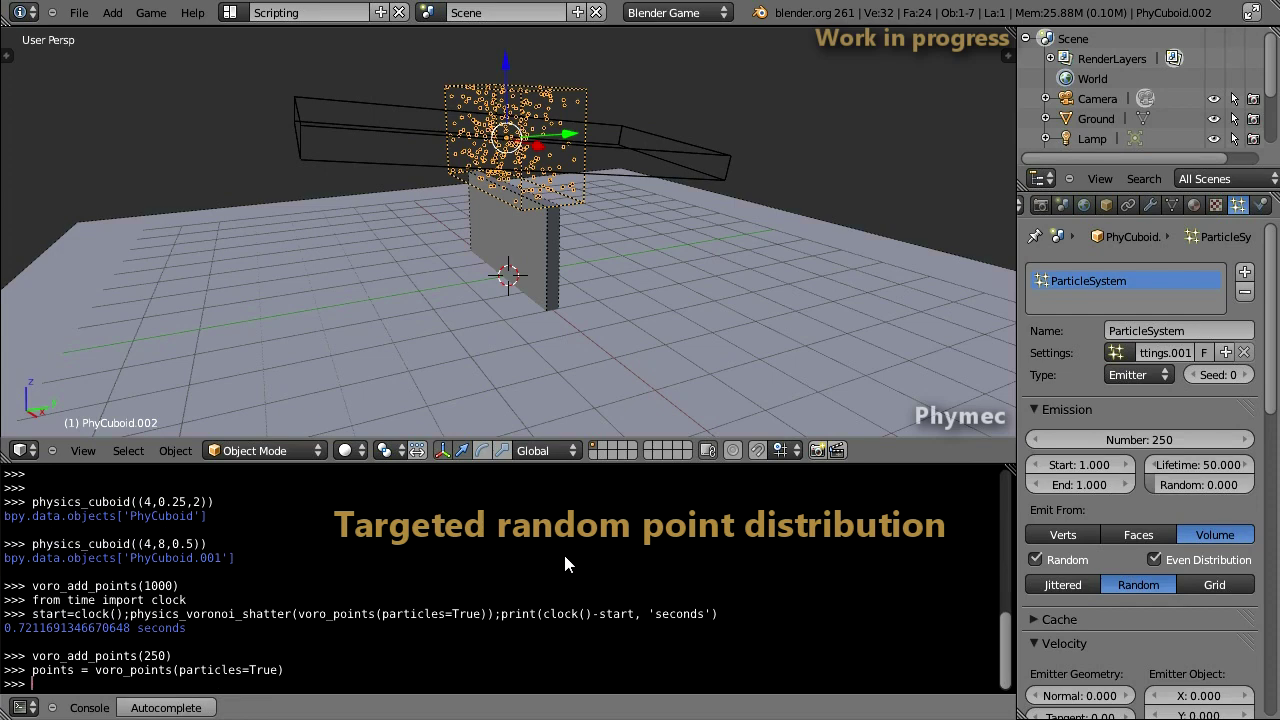
right_click(355, 130)
- Shatter the slab with the stored points using physics_voronoi_shatter(points)
text(physics_voronoi_shatter(points))
key(Return)
mouse_move(638, 270)
middle_down()
mouse_move(604, 283)
mouse_move(494, 108)
middle_up()
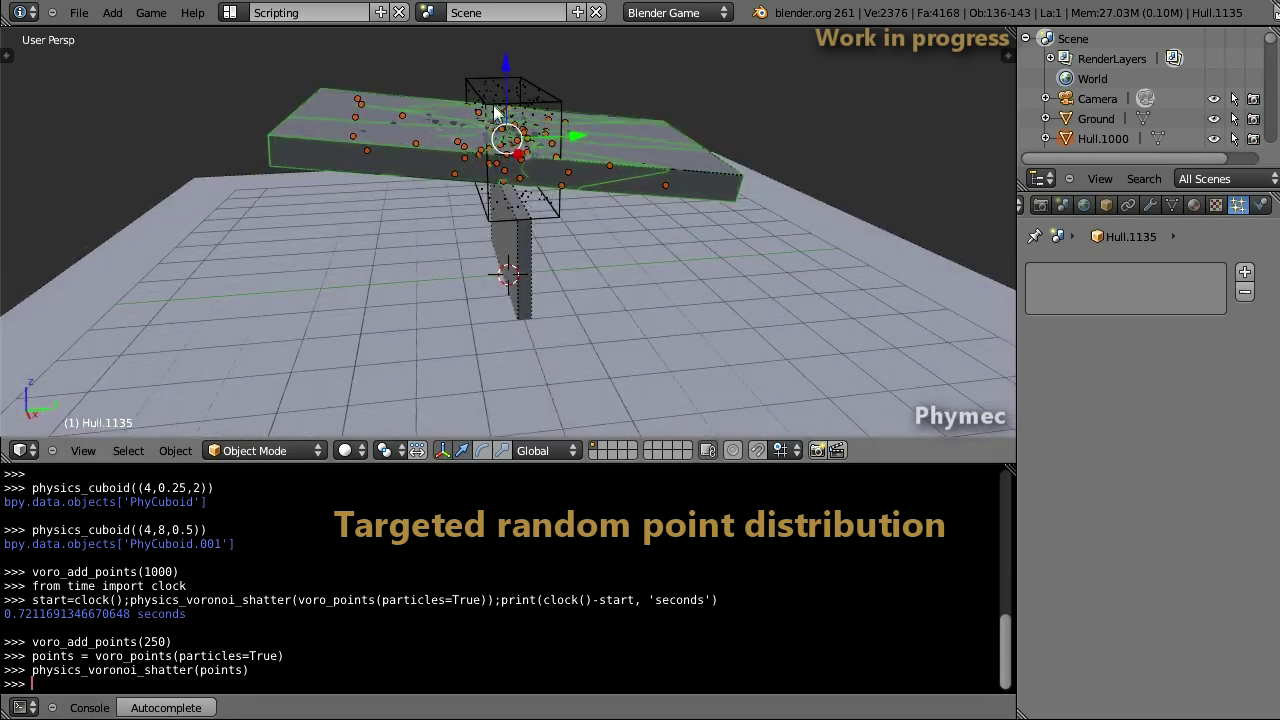
key(a)
- Delete the original slab PhyCuboid.001 and the points box PhyCuboid.002
right_click(266, 132)
key(x)
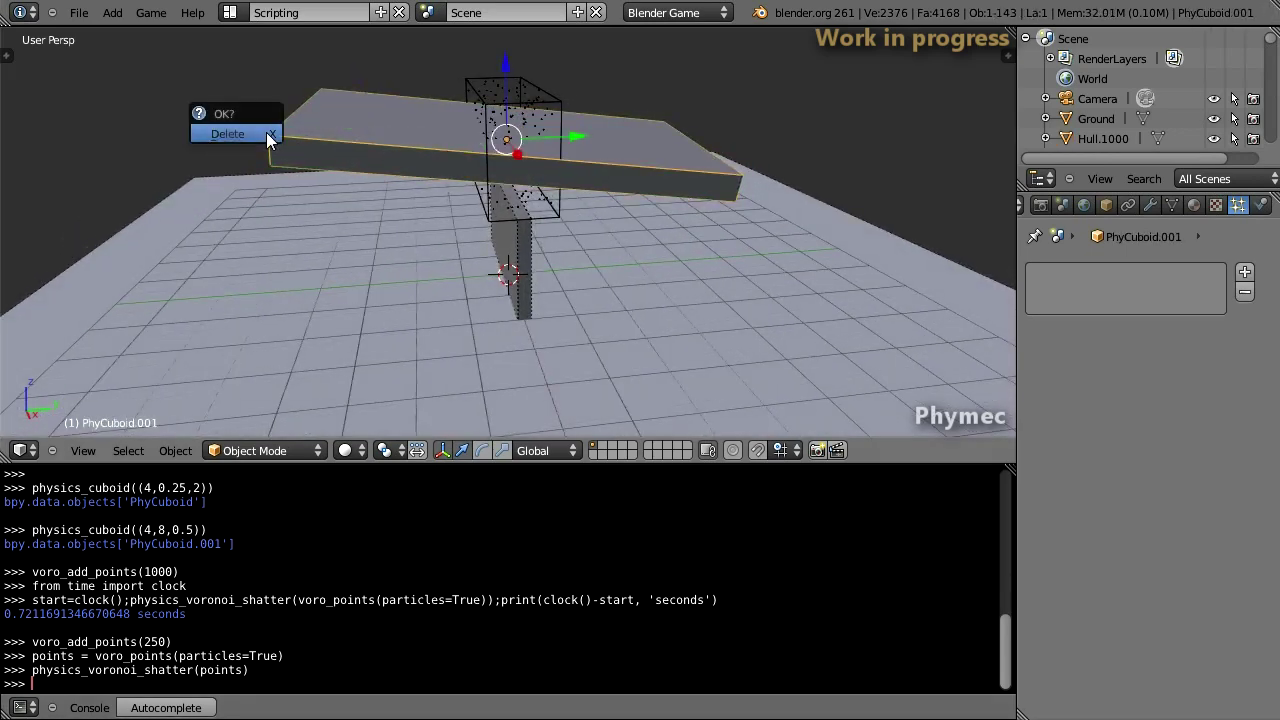
click(266, 132)
right_click(480, 91)
key(x)
click(415, 130)
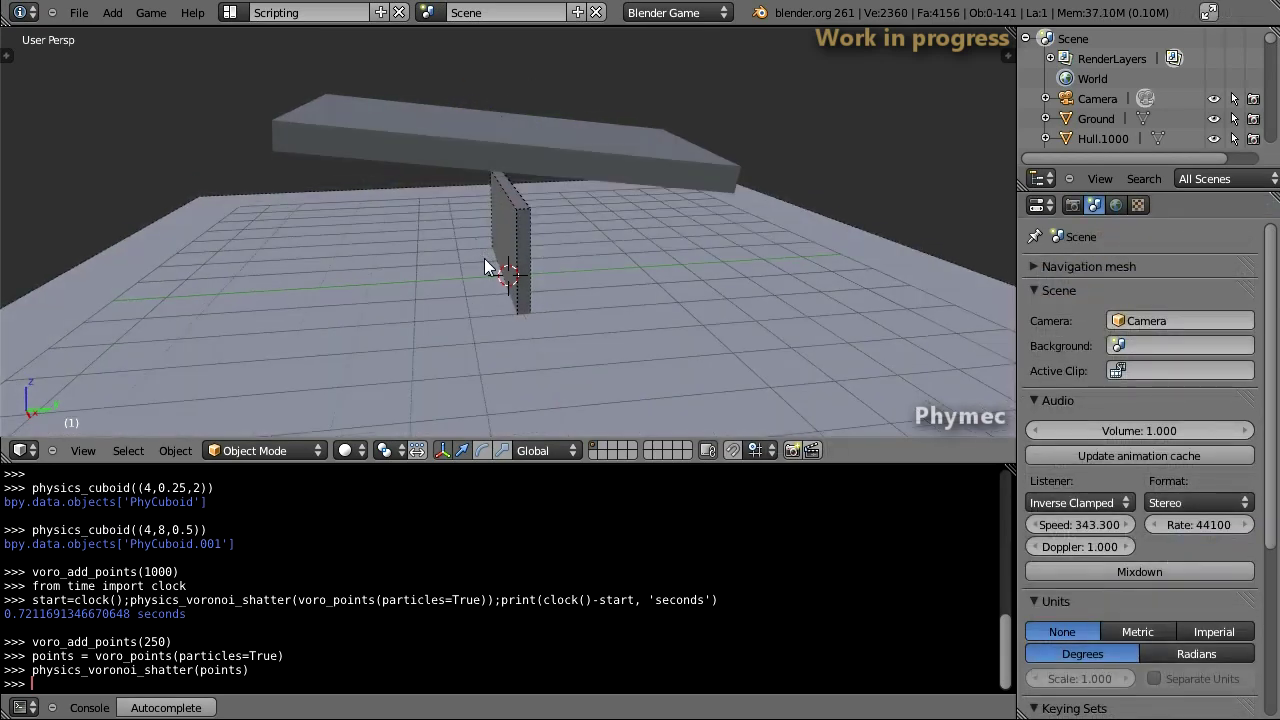
- Test the game so the shattered slab centre drops onto the wall
key(p)
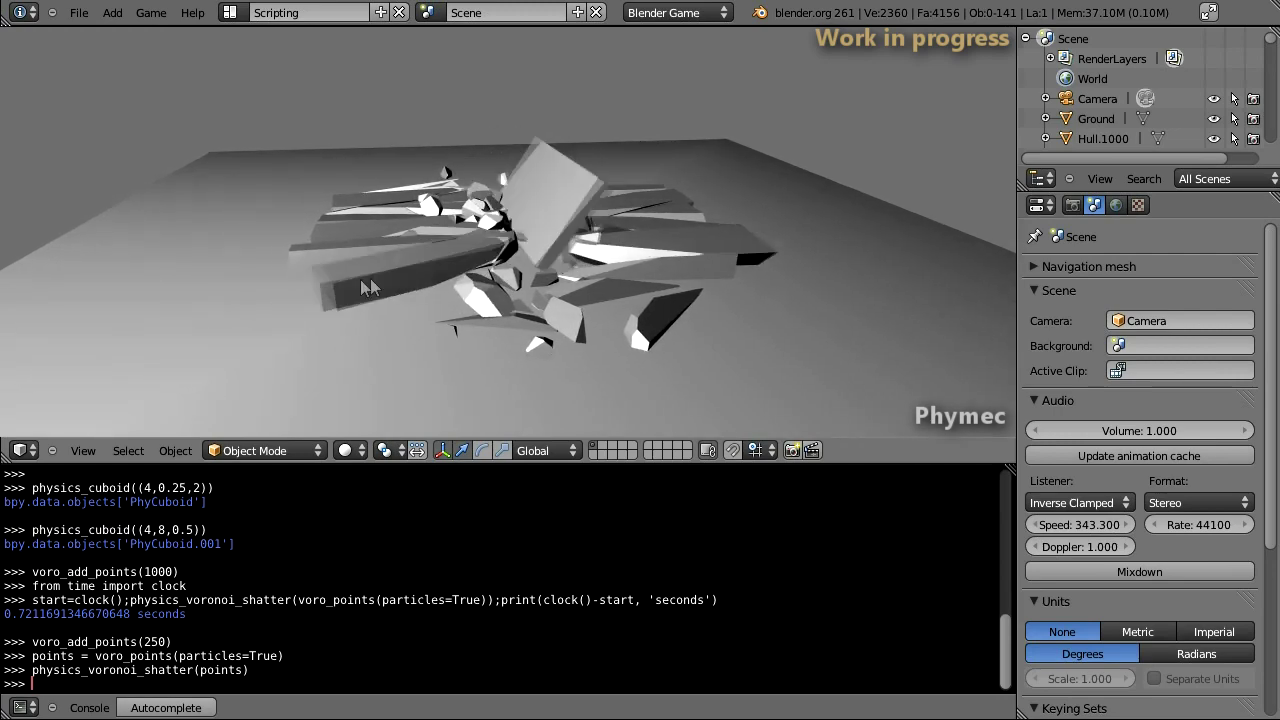
key(Escape)
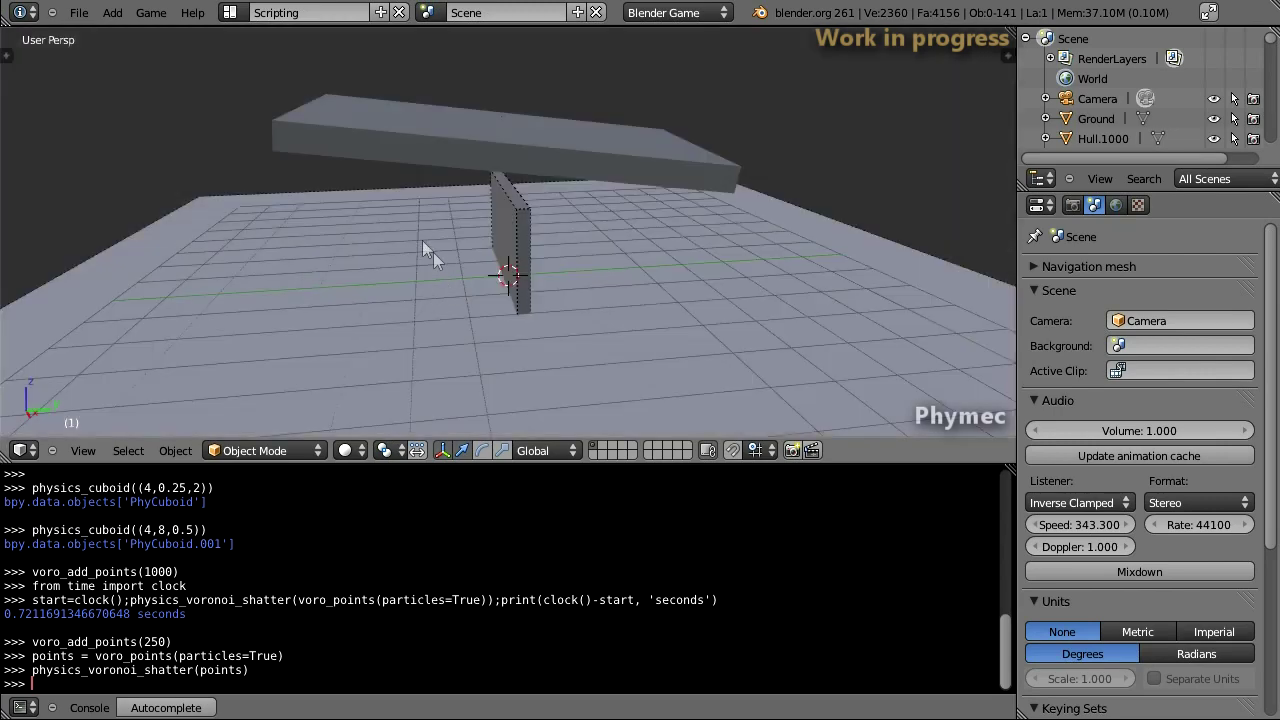
right_click(282, 140)
middle_drag(282, 140, 273, 83)
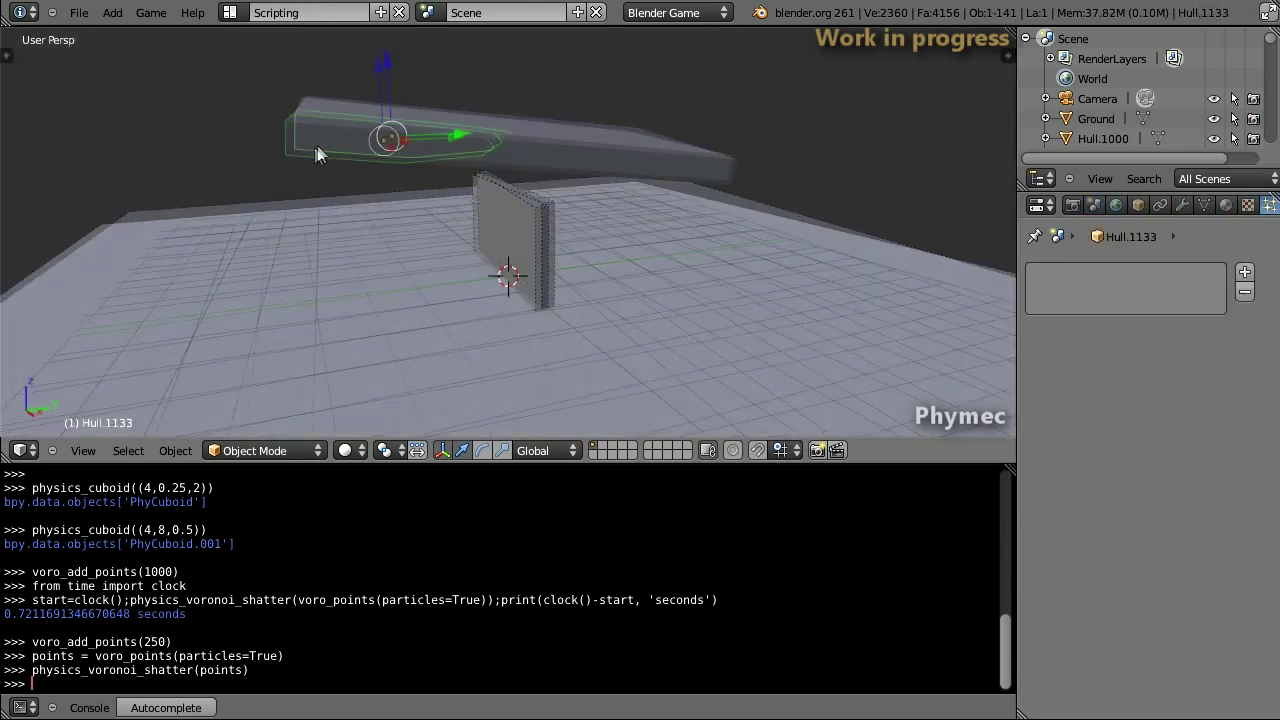
- Box-select fragments at the slab's end and combine them with physics_compound()
key(b)
drag(242, 79, 324, 159)
text(physics_compound)
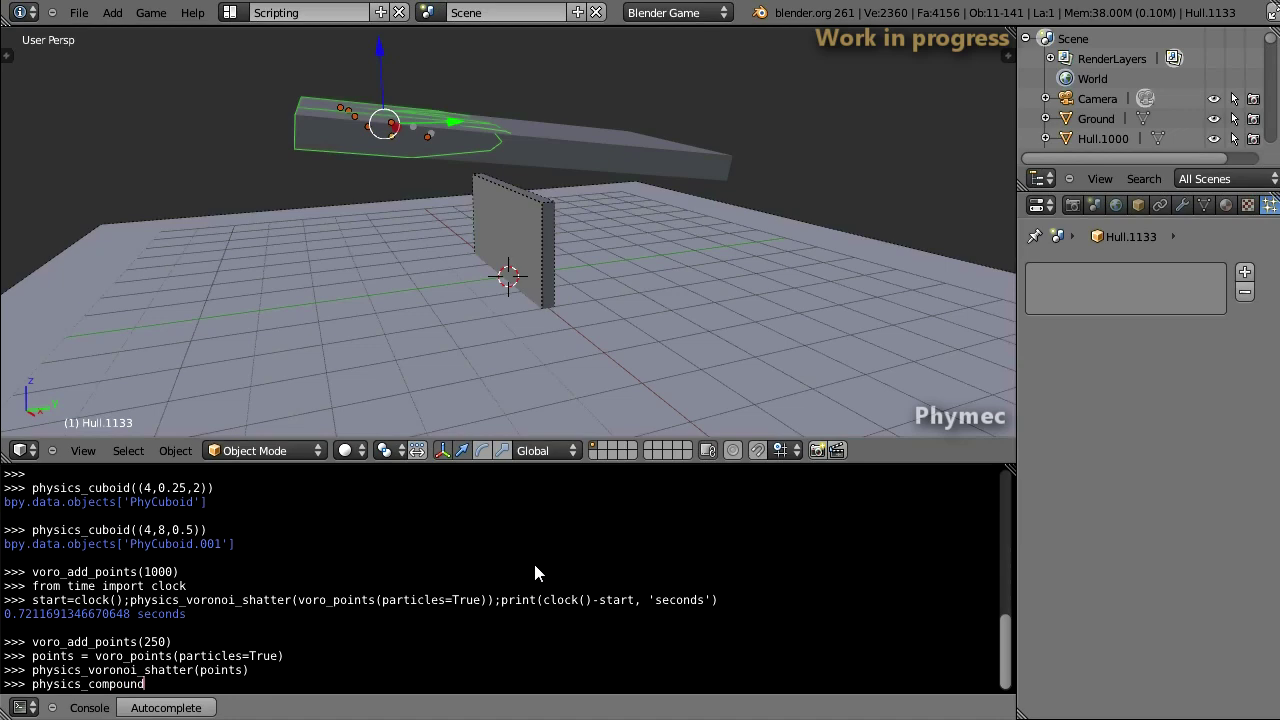
text(())
key(Return)
mouse_move(614, 239)
middle_down()
mouse_move(465, 249)
mouse_move(392, 228)
middle_up()
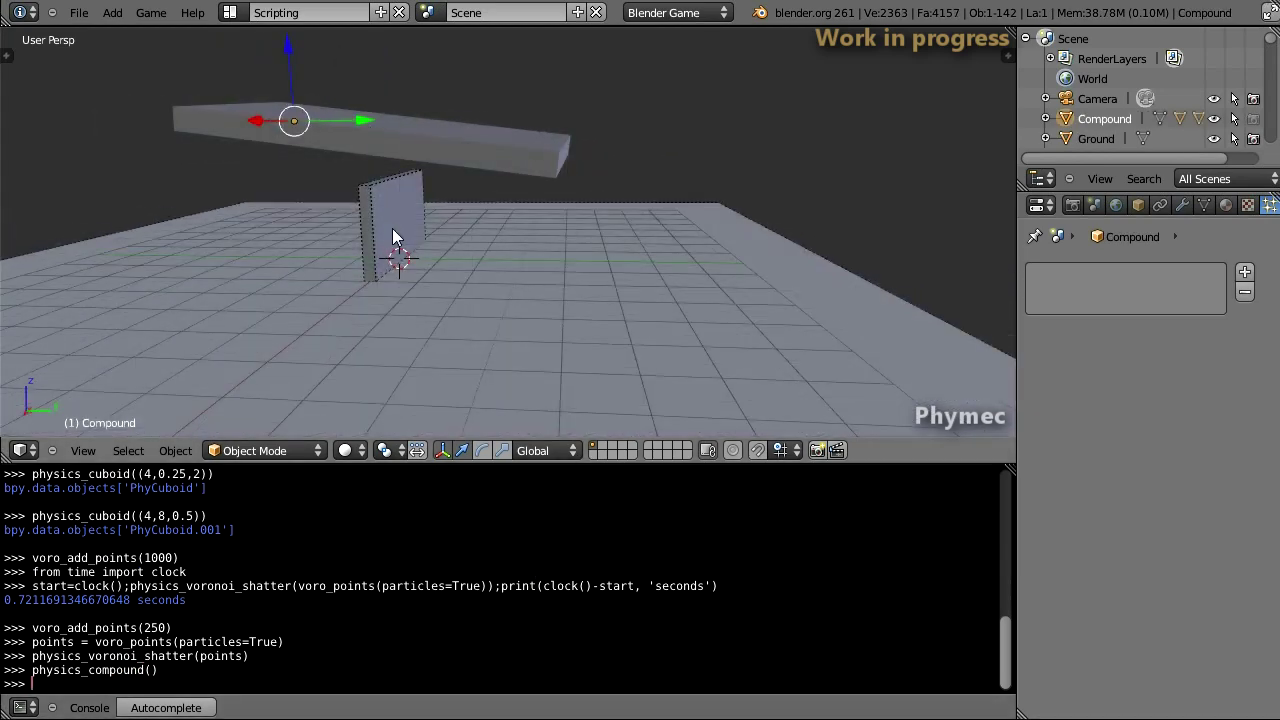
- Select all of the upper slab's pieces and combine them into Compound.001
right_click(548, 140)
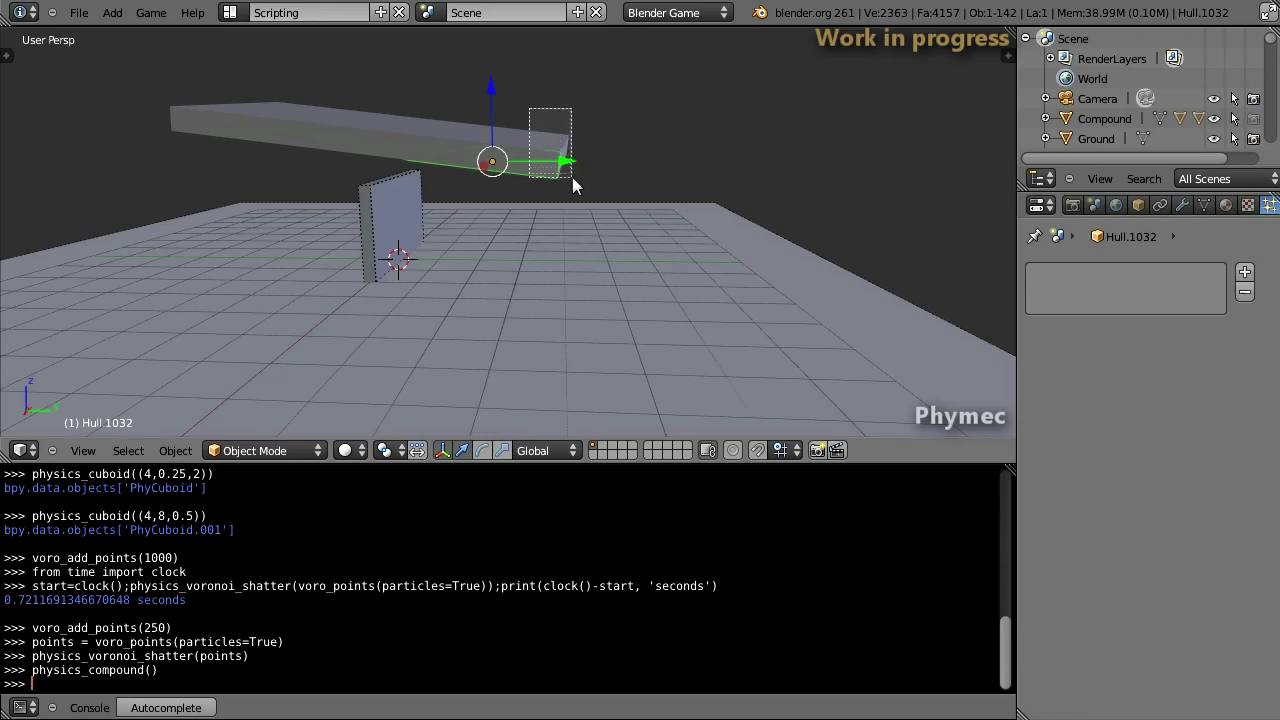
drag(587, 188, 588, 189)
key(Up)
key(Return)
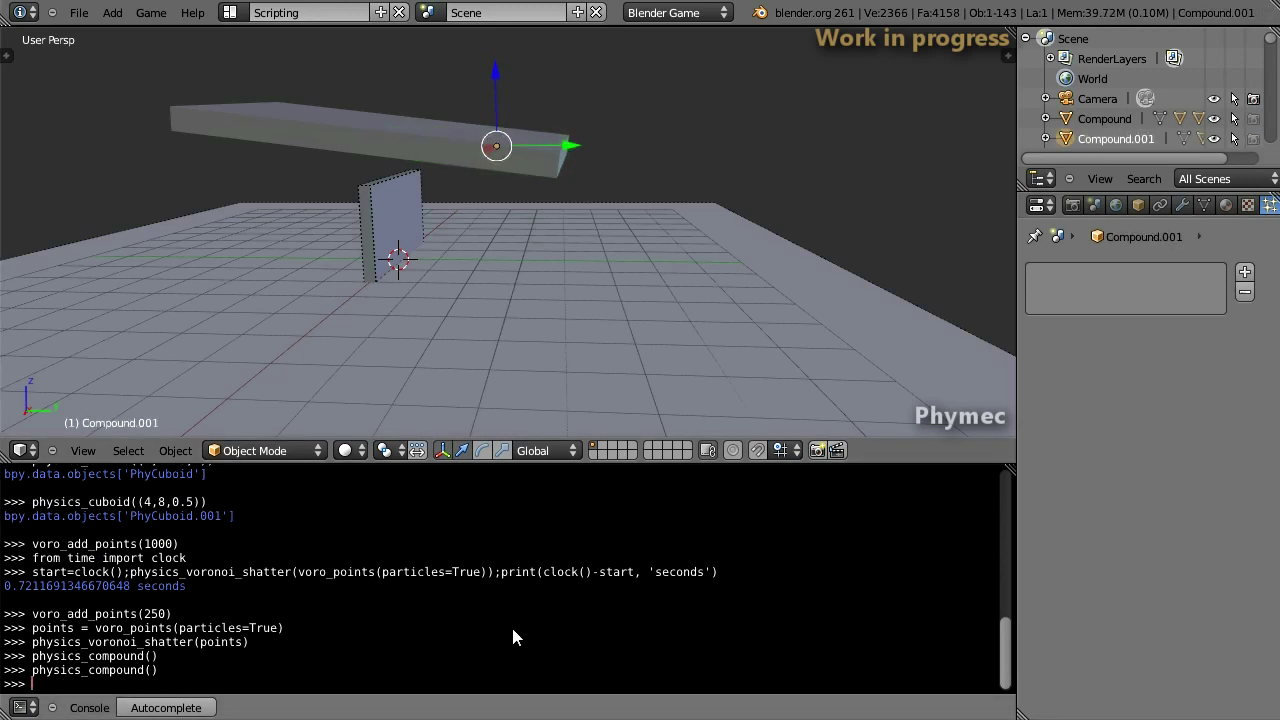
middle_drag(473, 302, 504, 238)
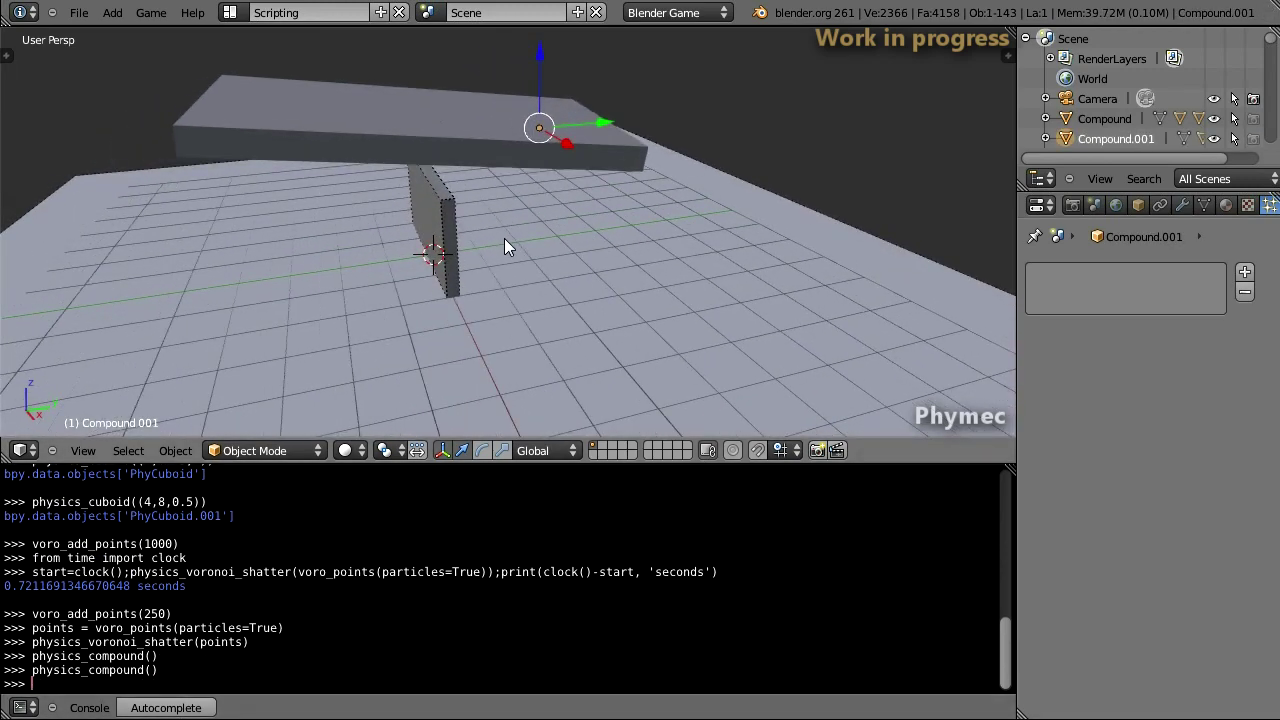
key(p)
- Drag a long slab fragment across the shattered pieces in the running game, then stop it
drag(287, 260, 291, 107)
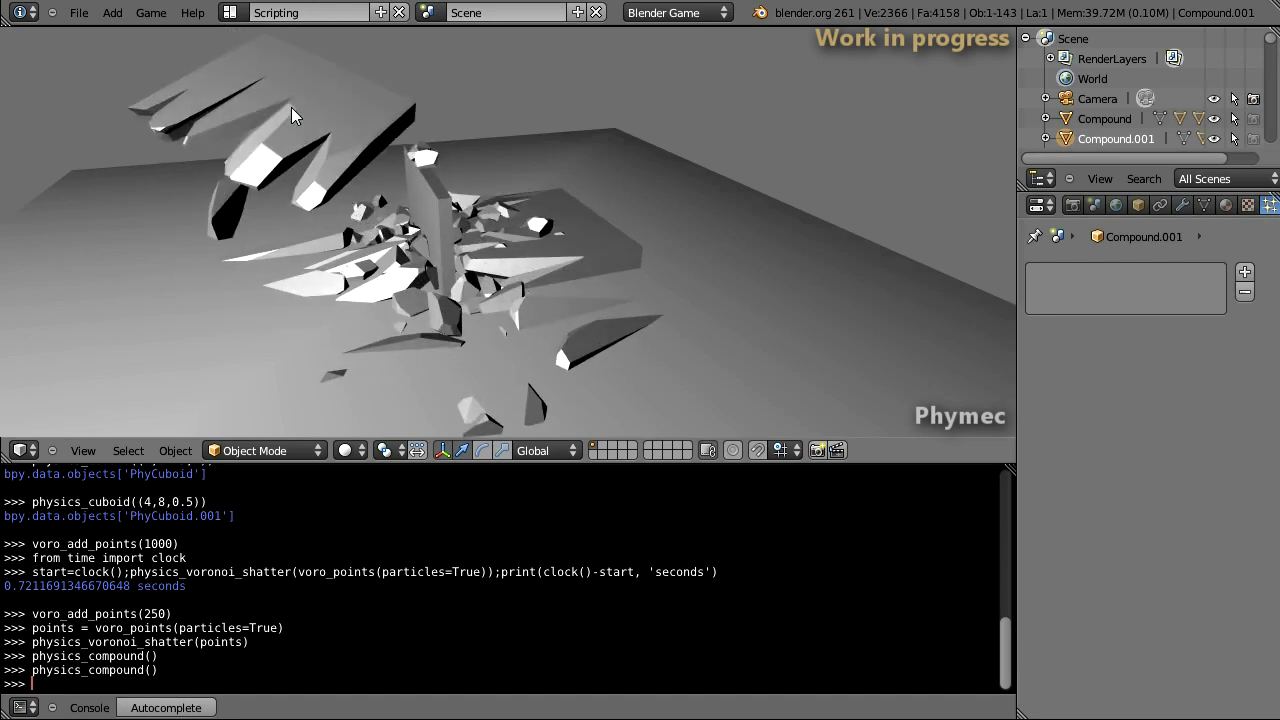
mouse_move(291, 107)
mouse_down()
mouse_move(418, 220)
mouse_move(467, 157)
mouse_up()
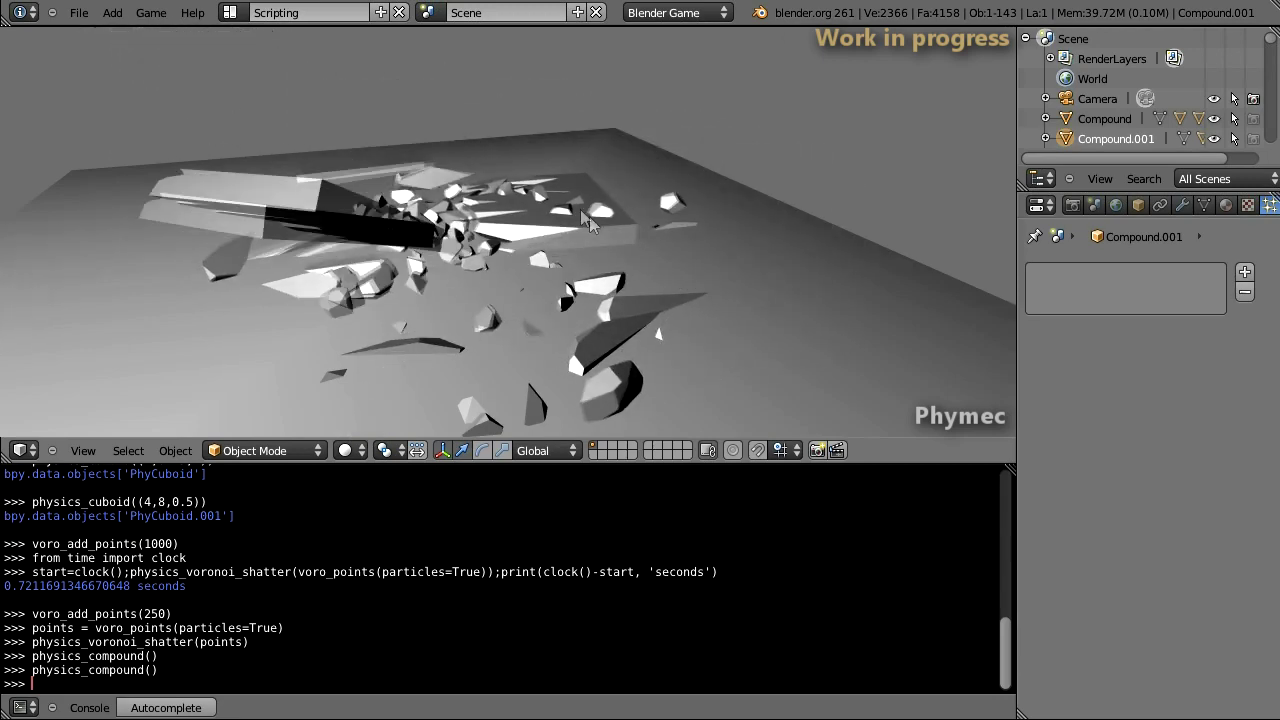
mouse_move(467, 157)
mouse_down()
mouse_move(541, 188)
mouse_move(615, 190)
mouse_move(576, 147)
mouse_up()
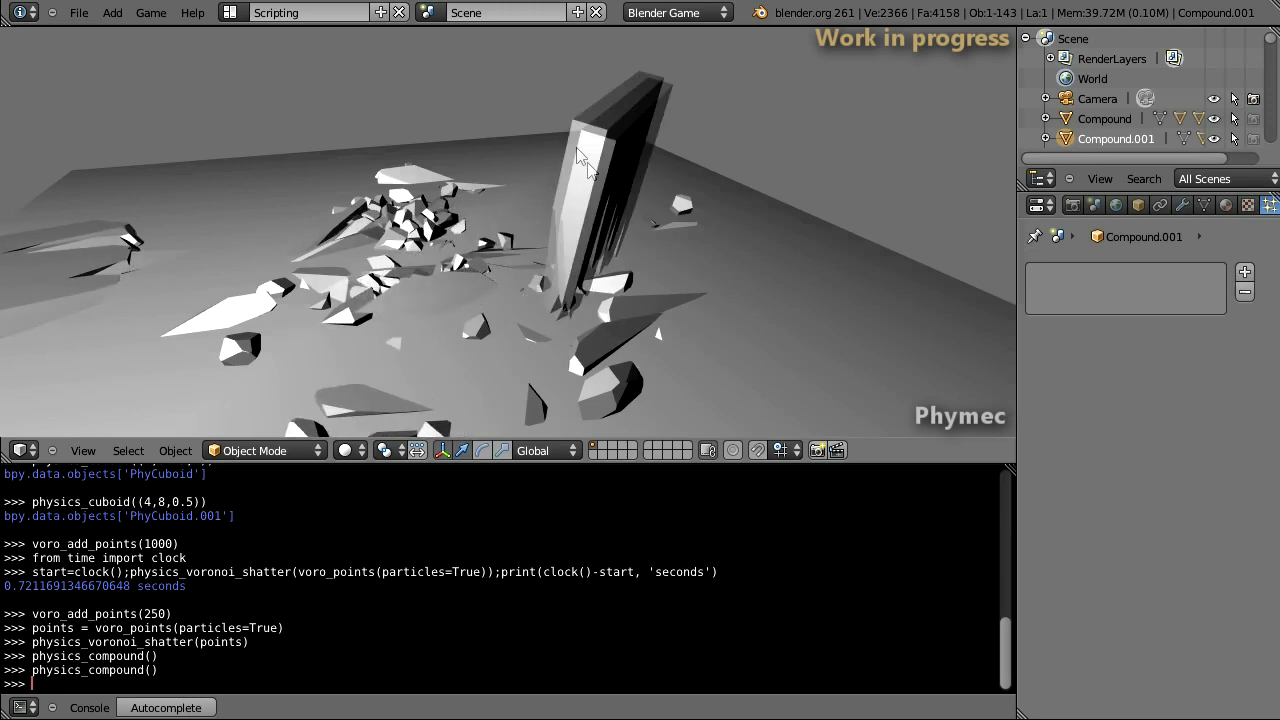
key(Escape)
mouse_move(448, 234)
middle_down()
mouse_move(381, 211)
mouse_move(451, 265)
mouse_move(449, 248)
mouse_move(473, 227)
mouse_move(475, 239)
middle_up()
- Restart the physics game, fly closer and back, and shove the large slabs through the shards
key(p)
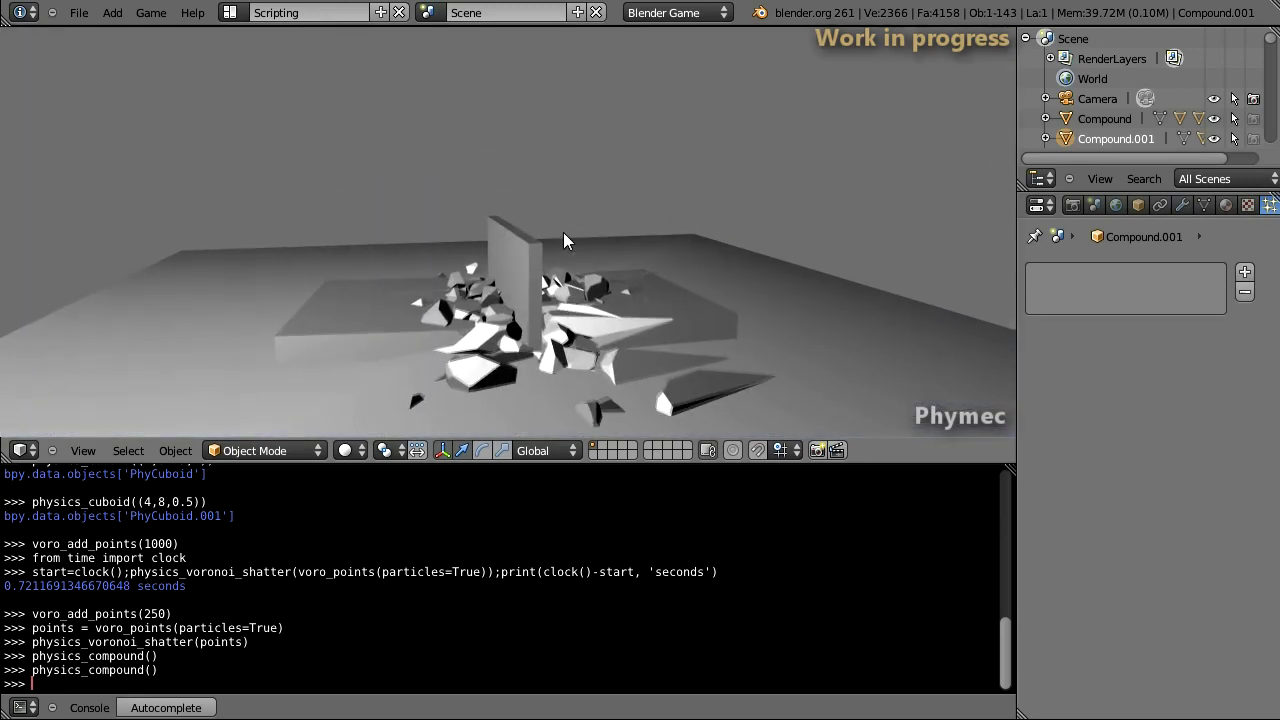
key(w)
key(s)
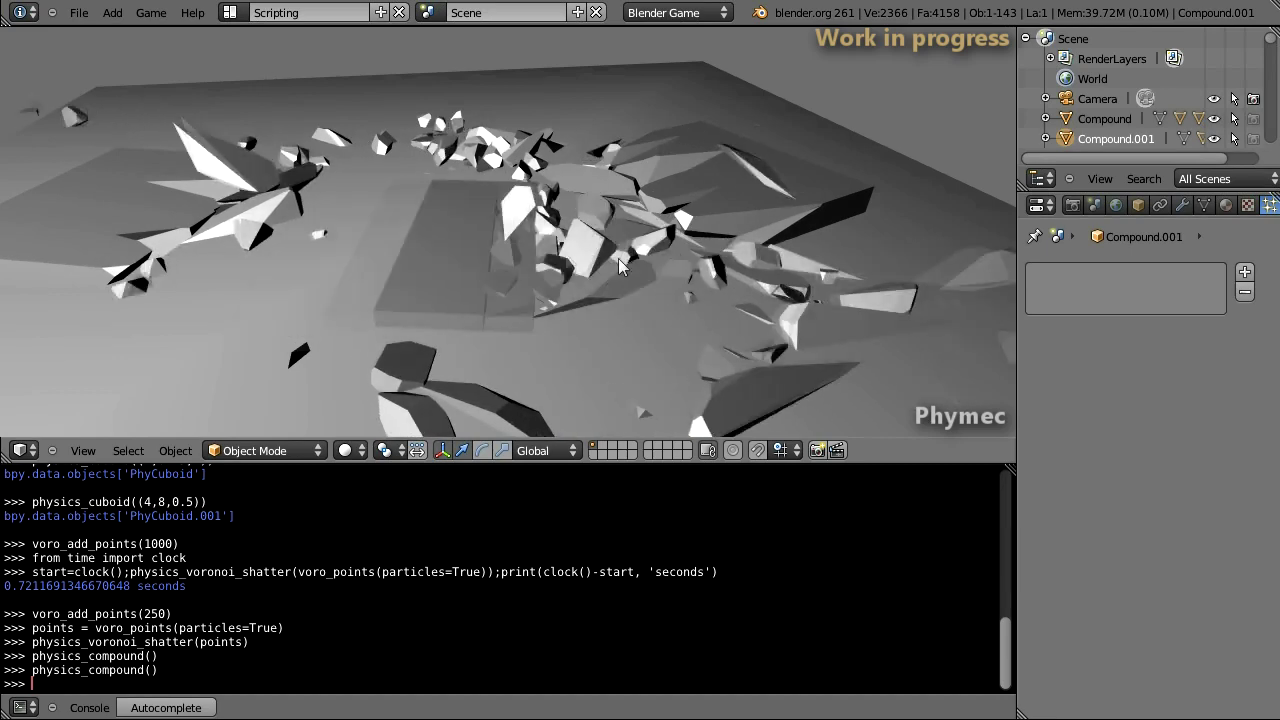
drag(454, 246, 468, 183)
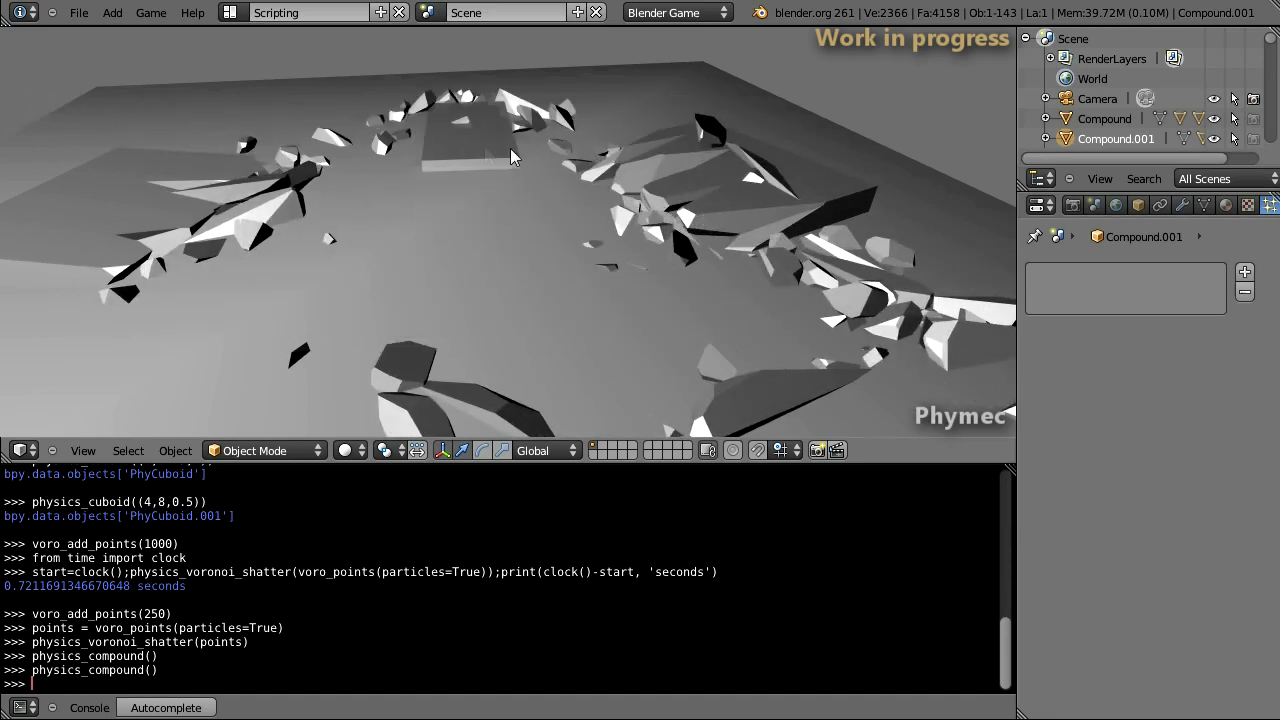
drag(468, 175, 776, 270)
mouse_move(583, 427)
mouse_down()
mouse_move(174, 183)
mouse_move(370, 106)
mouse_move(573, 157)
mouse_move(319, 352)
mouse_up()
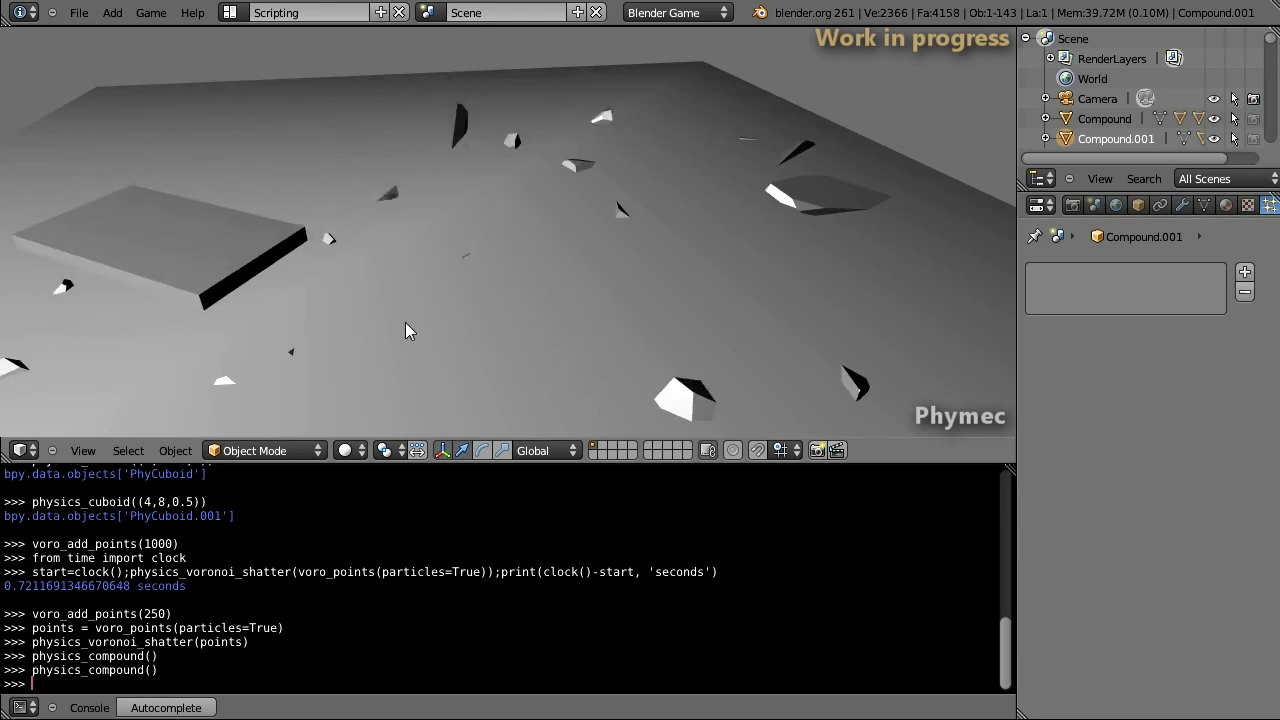
key(Escape)
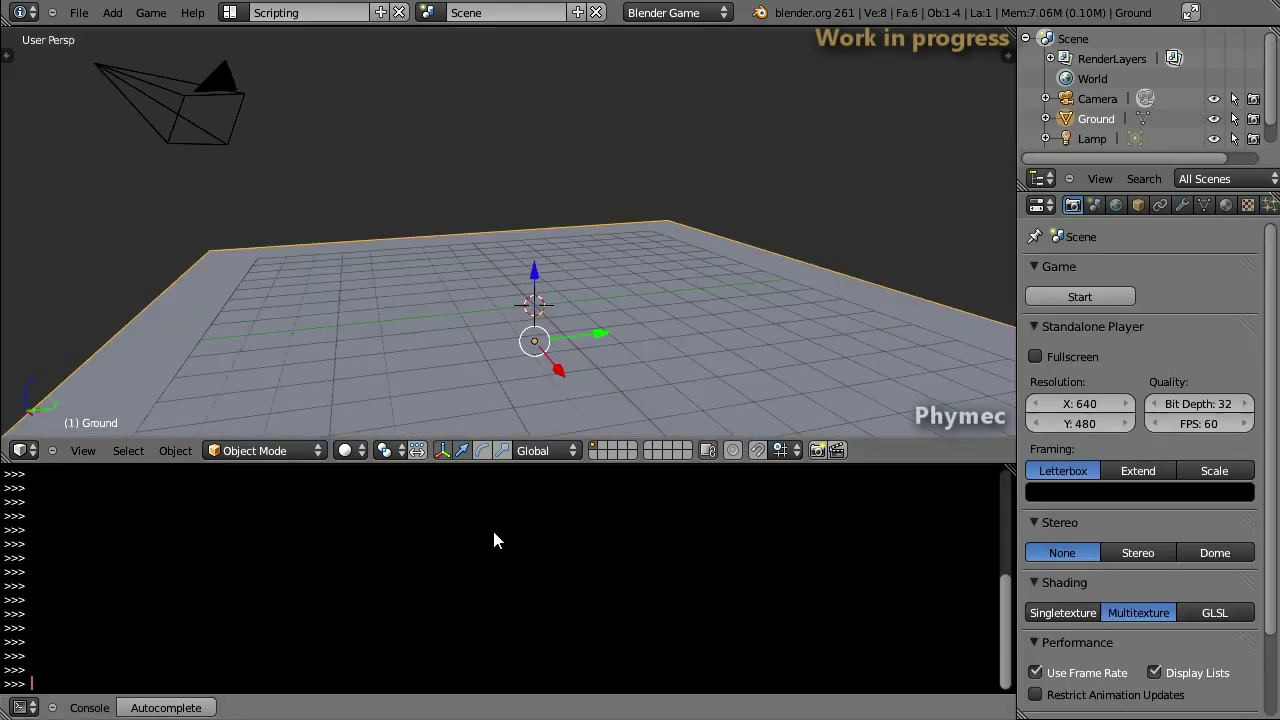
- Recreate the thin 0.2×8×8 physics cuboid and raise it vertically to stand on the ground
key(Up)
key(Up)
key(Return)
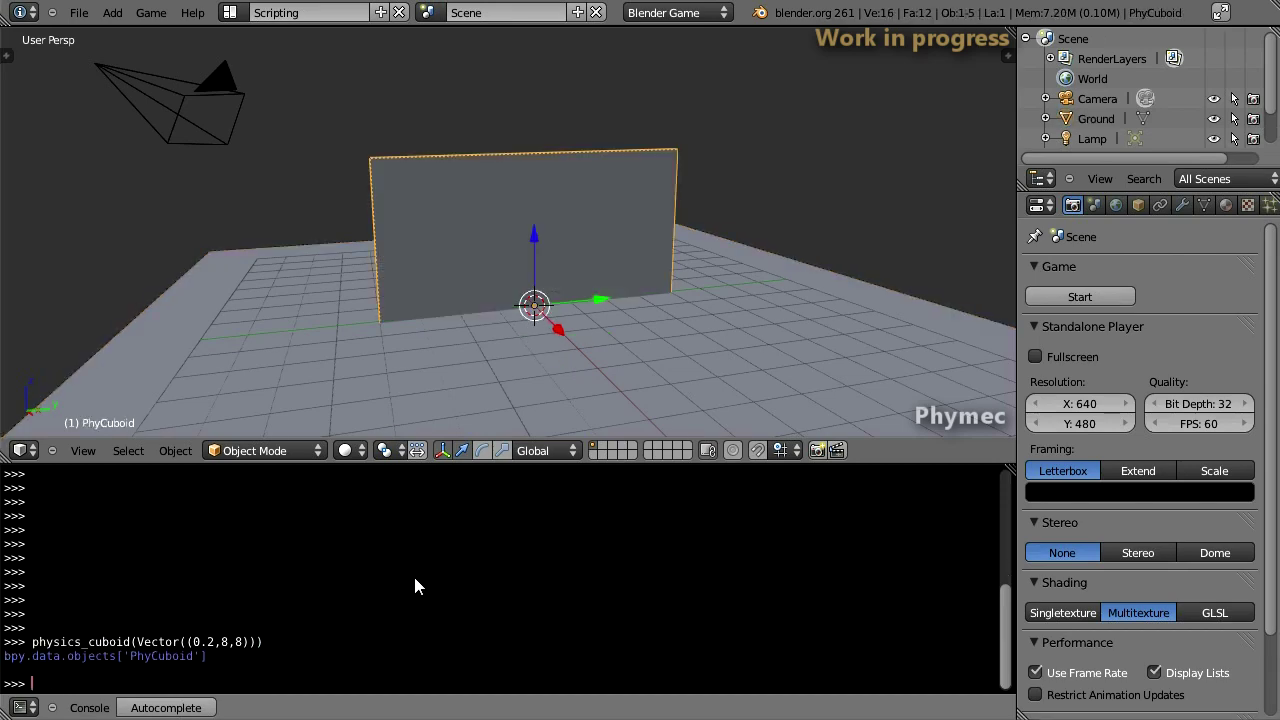
key(g)
key(z)
key(4)
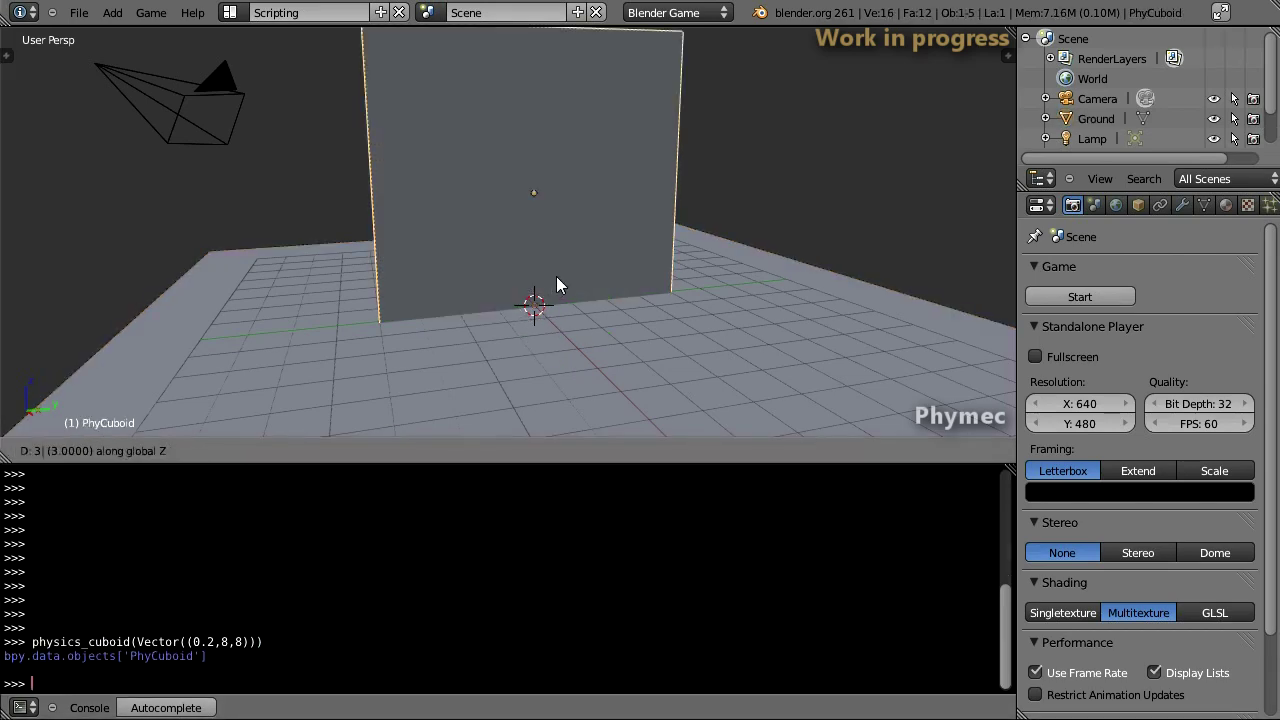
key(Return)
mouse_move(555, 276)
middle_down()
mouse_move(530, 277)
mouse_move(545, 269)
mouse_move(582, 301)
mouse_move(623, 281)
mouse_move(628, 256)
mouse_move(600, 265)
middle_up()
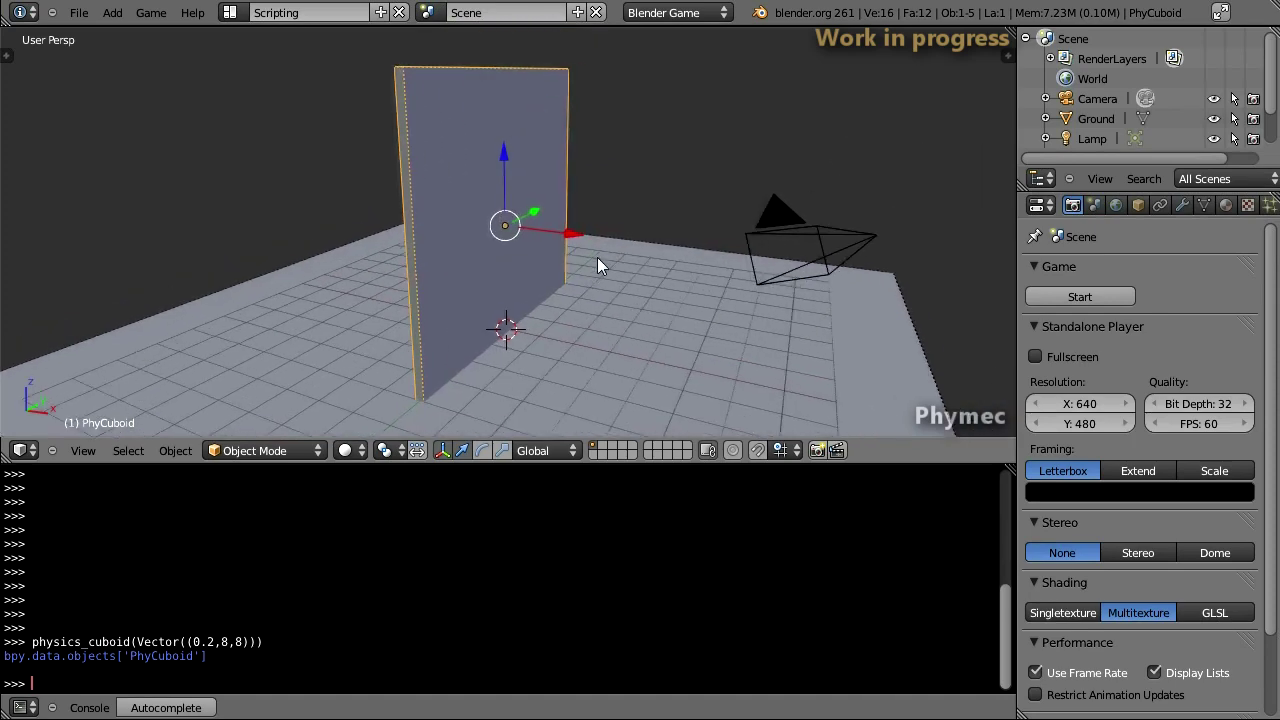
- Give the pane a new material named Pane and add a physics sphere
click(1224, 205)
click(1098, 338)
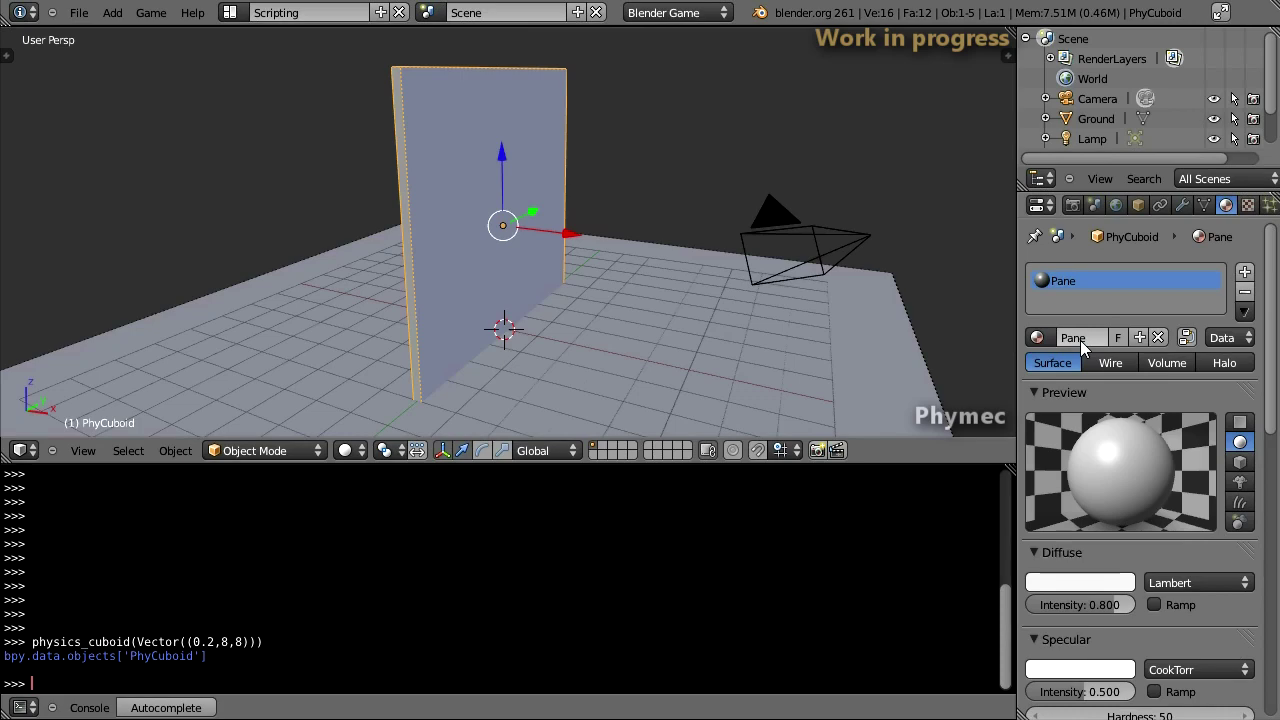
mouse_move(689, 326)
middle_down()
mouse_move(651, 294)
mouse_move(592, 420)
middle_up()
text(physics_sphere())
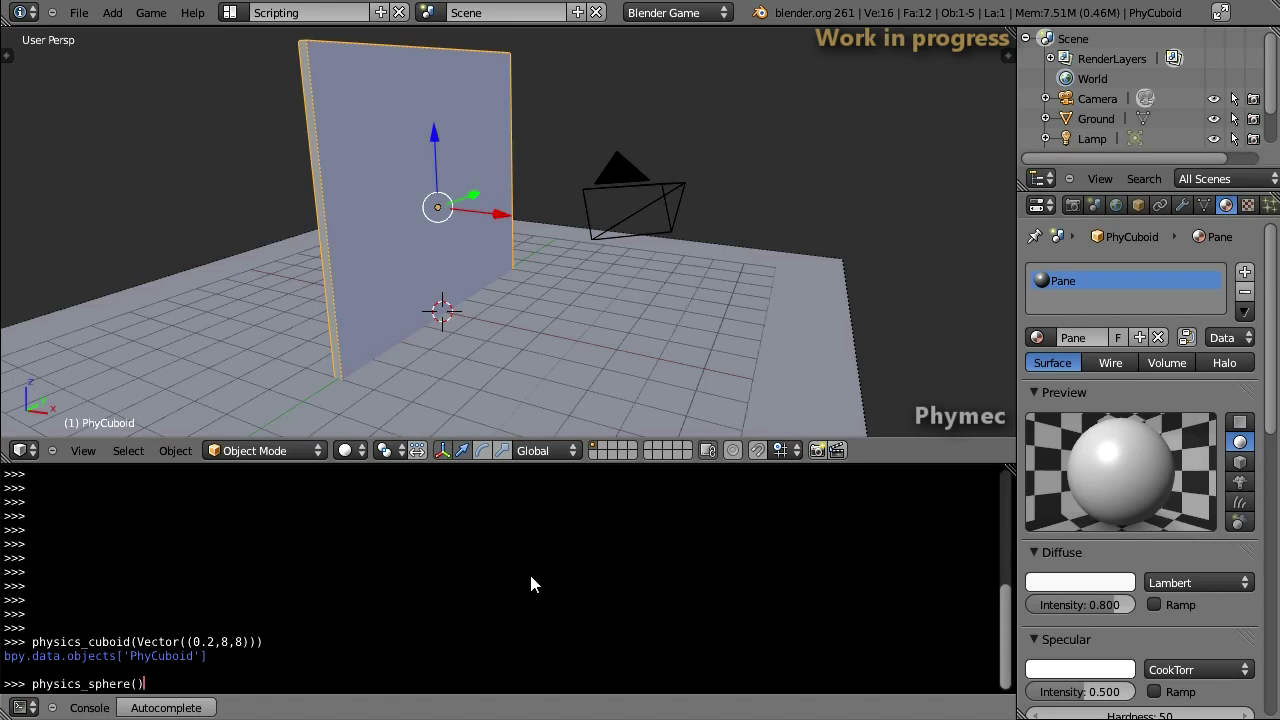
key(Return)
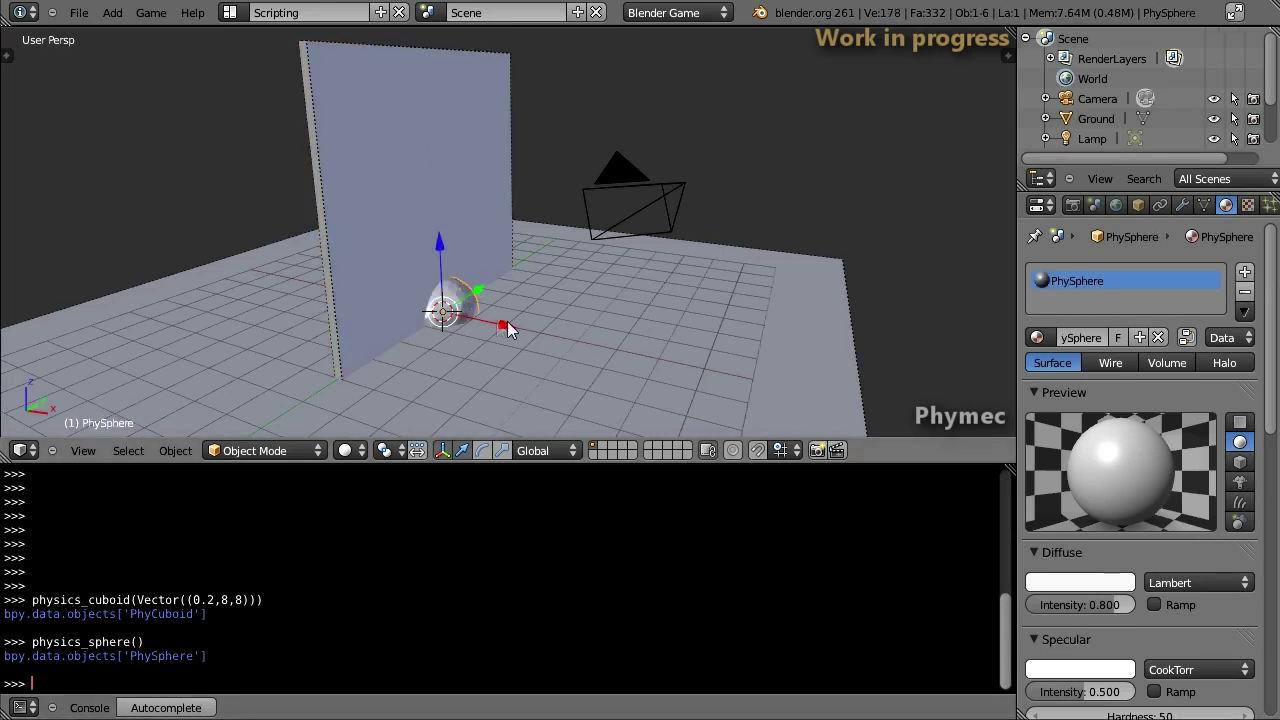
- Place the sphere nearer the camera and raised up, then test it in the game
key(g)
click(728, 356)
key(g)
key(z)
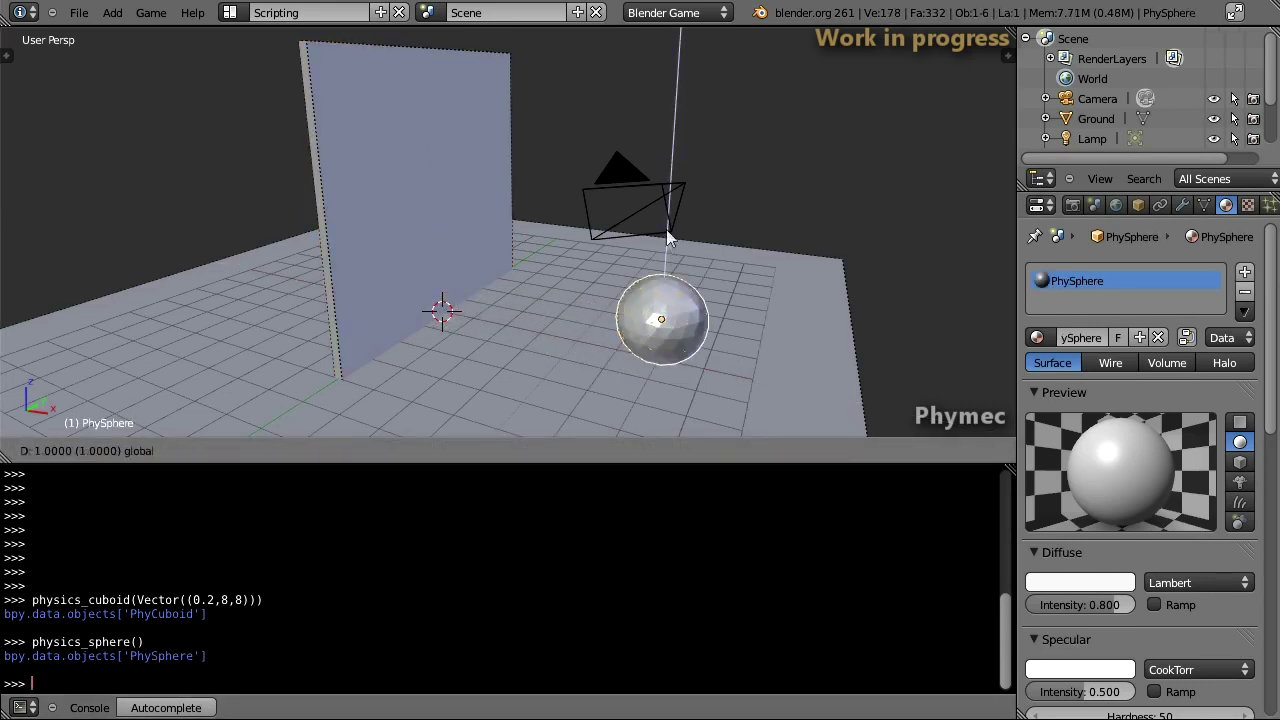
click(668, 242)
middle_drag(541, 315, 567, 312)
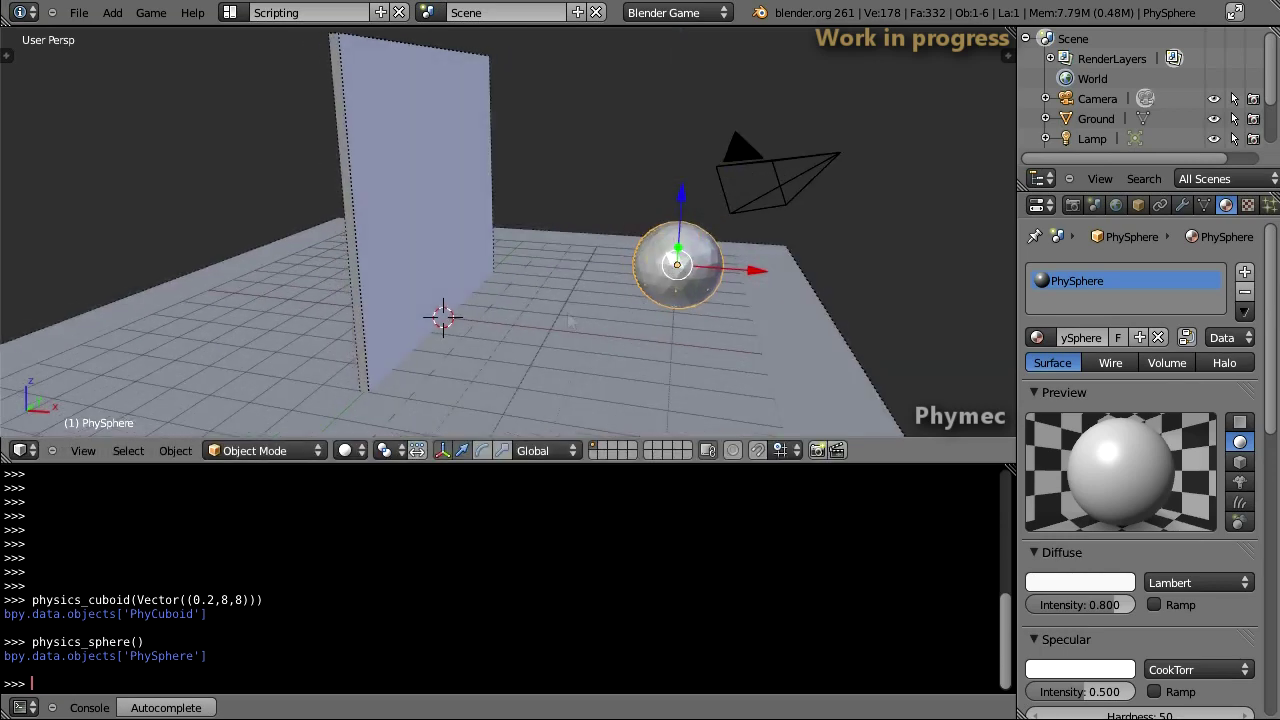
key(p)
key(Escape)
- Raise the pane slightly along Z and rerun the game to watch the sphere fall
right_click(450, 220)
key(g)
key(z)
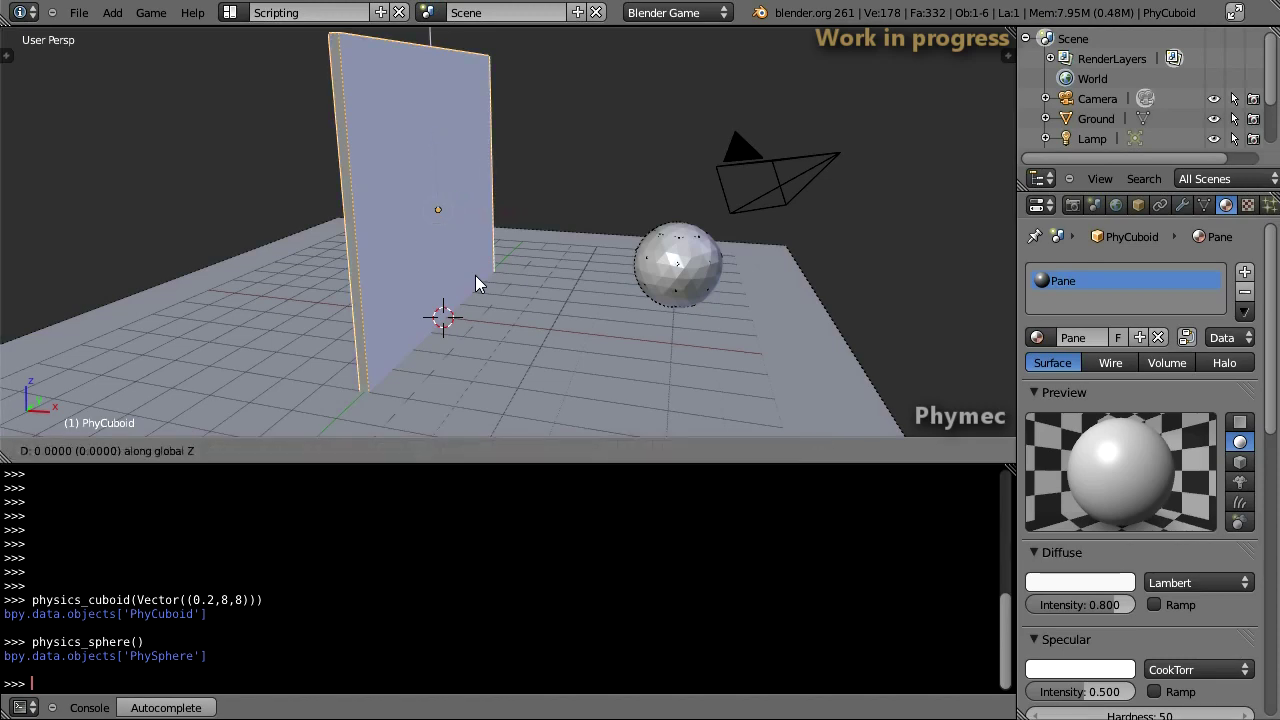
key(1)
key(Return)
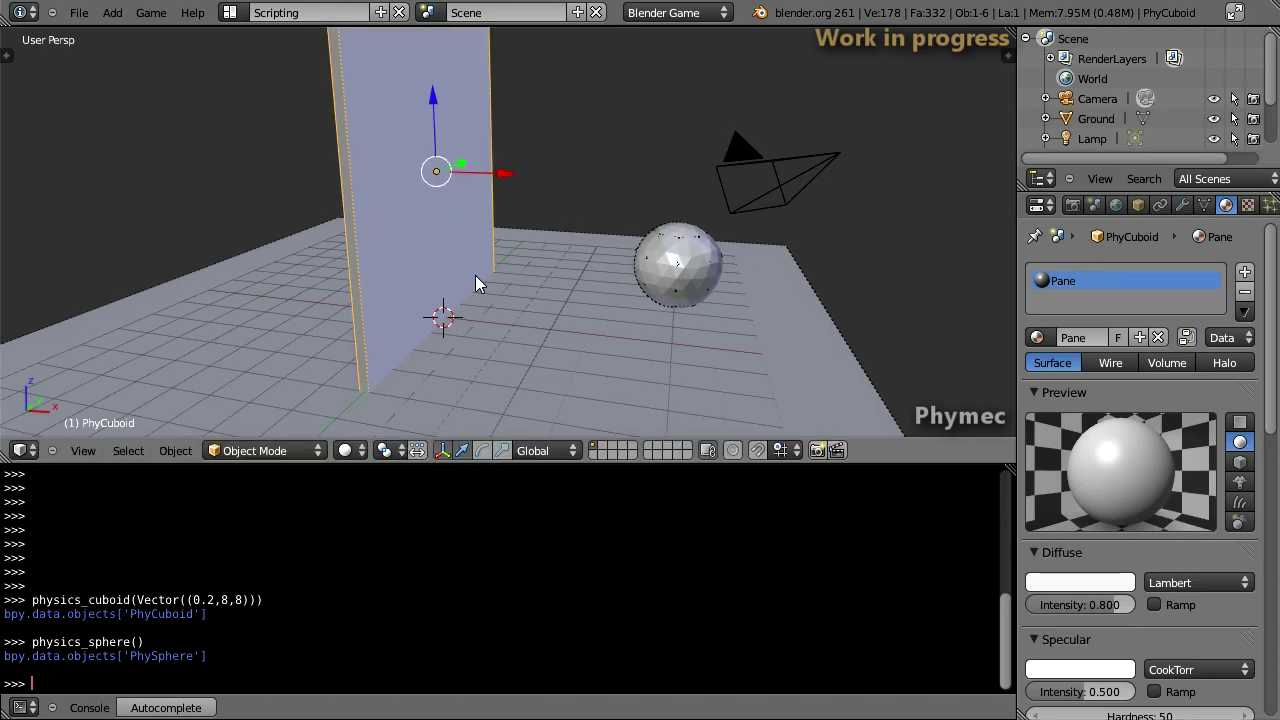
key(p)
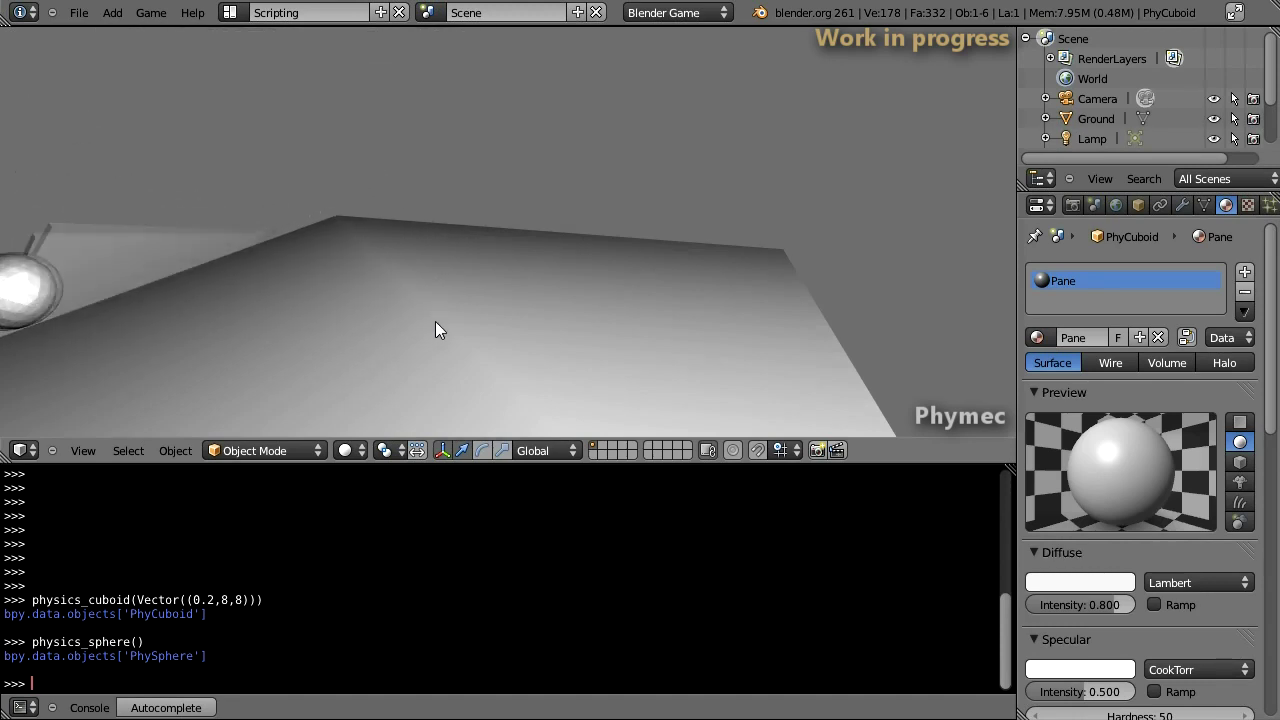
key(Escape)
- Run setup_collision('Pane'), set scene.record to True, and start the recorded game run
right_click(640, 298)
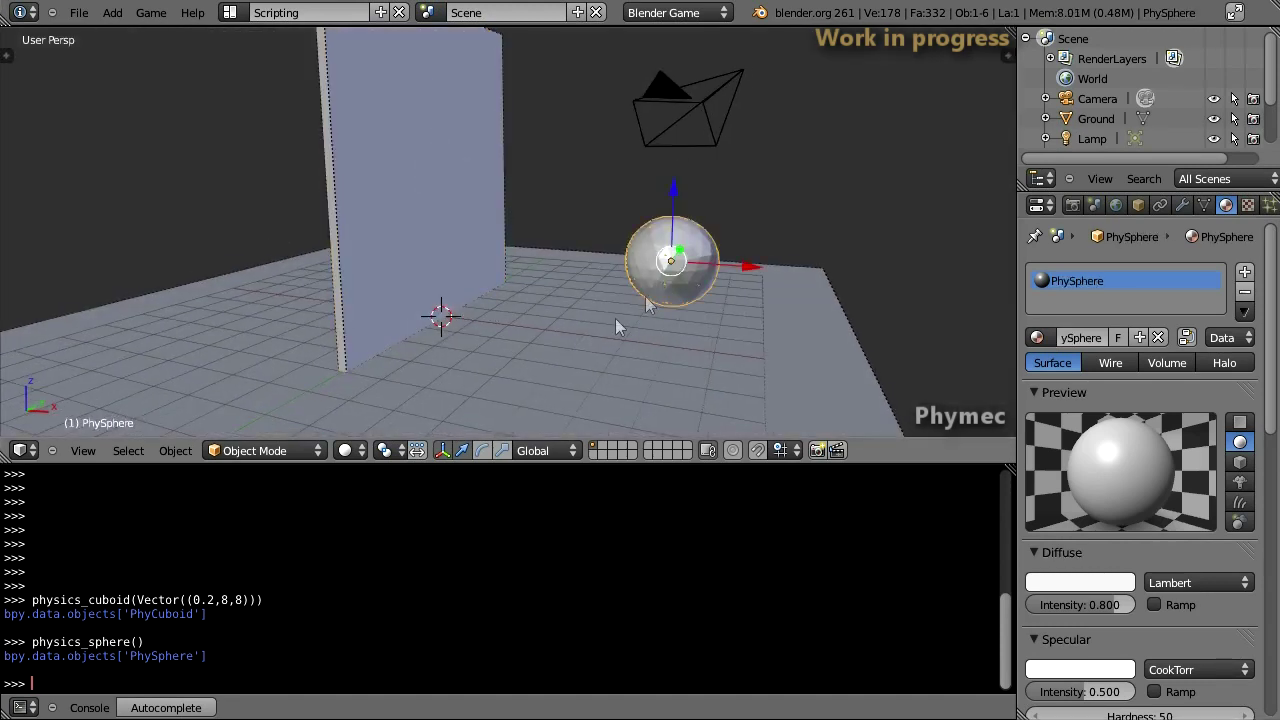
text(setup_collision('Pane'))
key(Return)
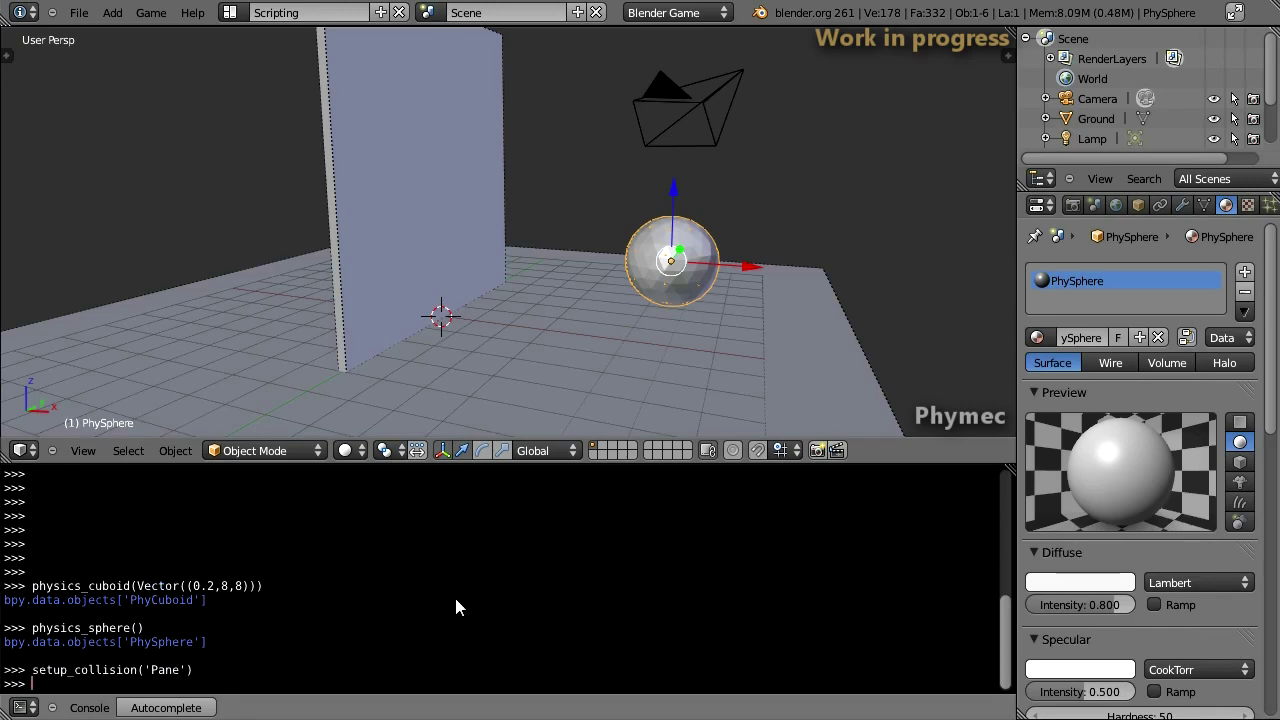
text(bpy.context.scene.record = True)
key(Return)
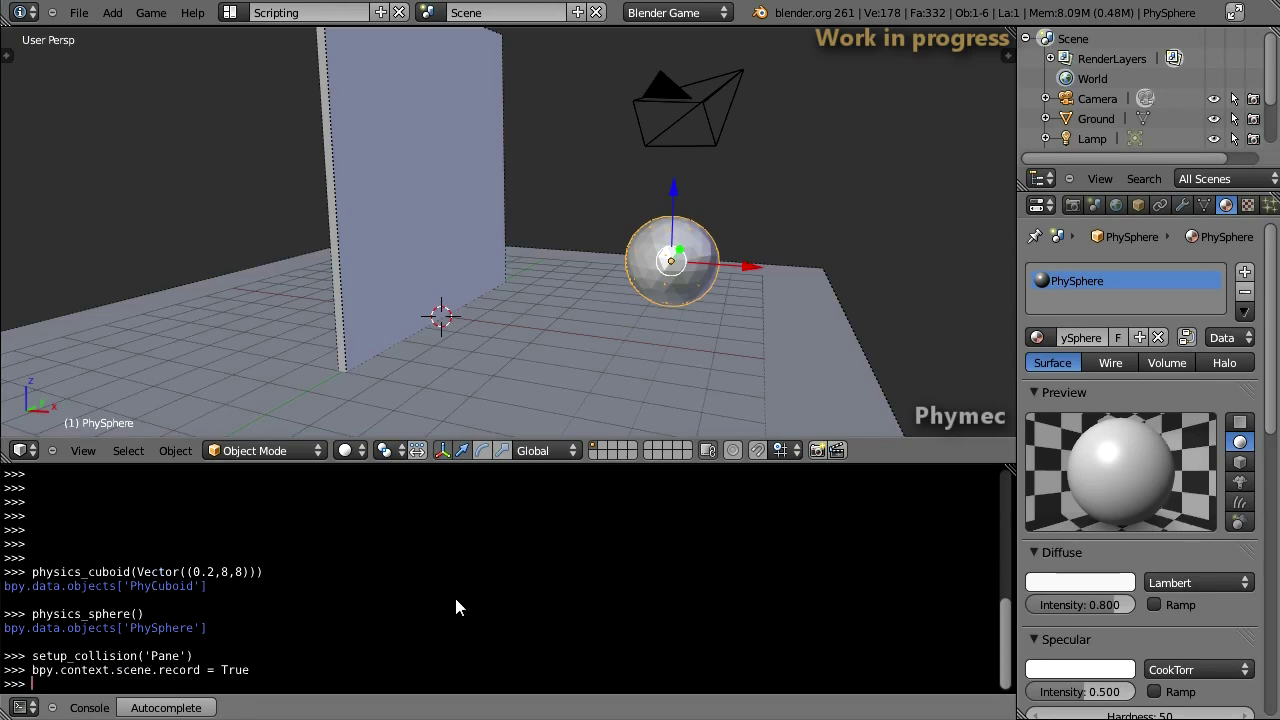
mouse_move(612, 282)
middle_down()
mouse_move(625, 282)
mouse_move(582, 273)
middle_up()
key(p)
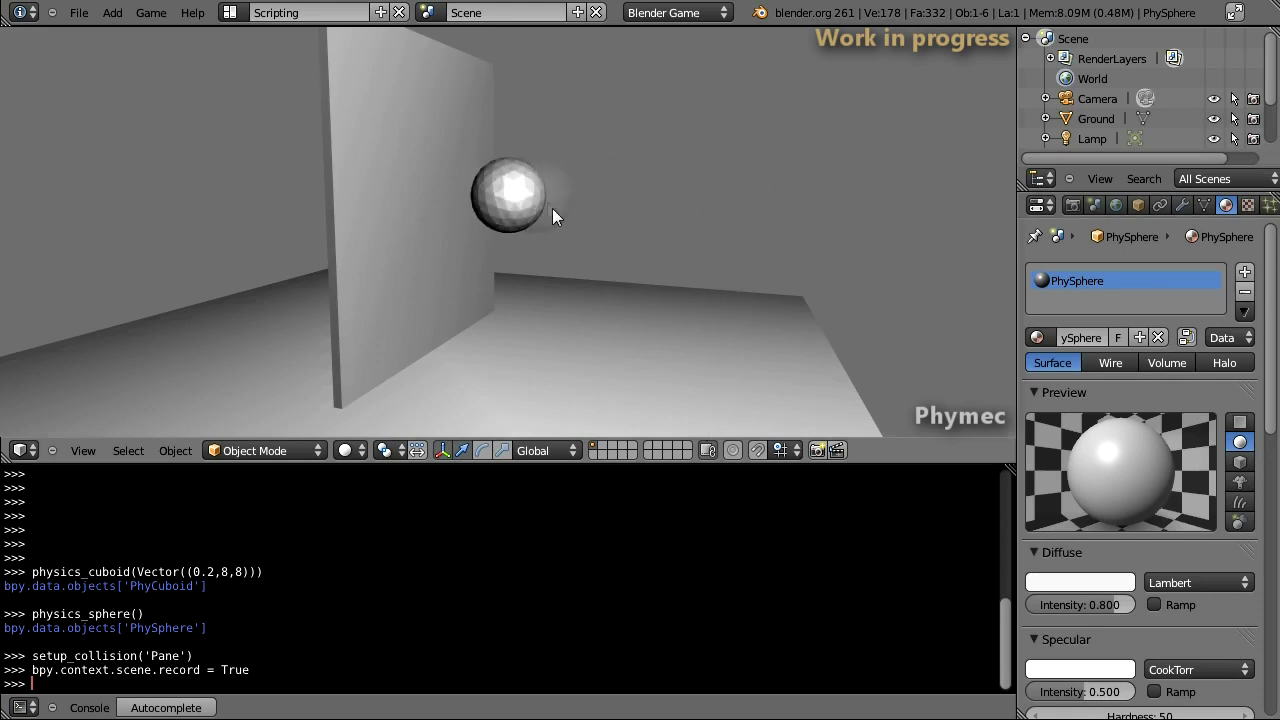
- Stop the game and spray 500 points at the impact area with voro_add_spray(500)
key(Escape)
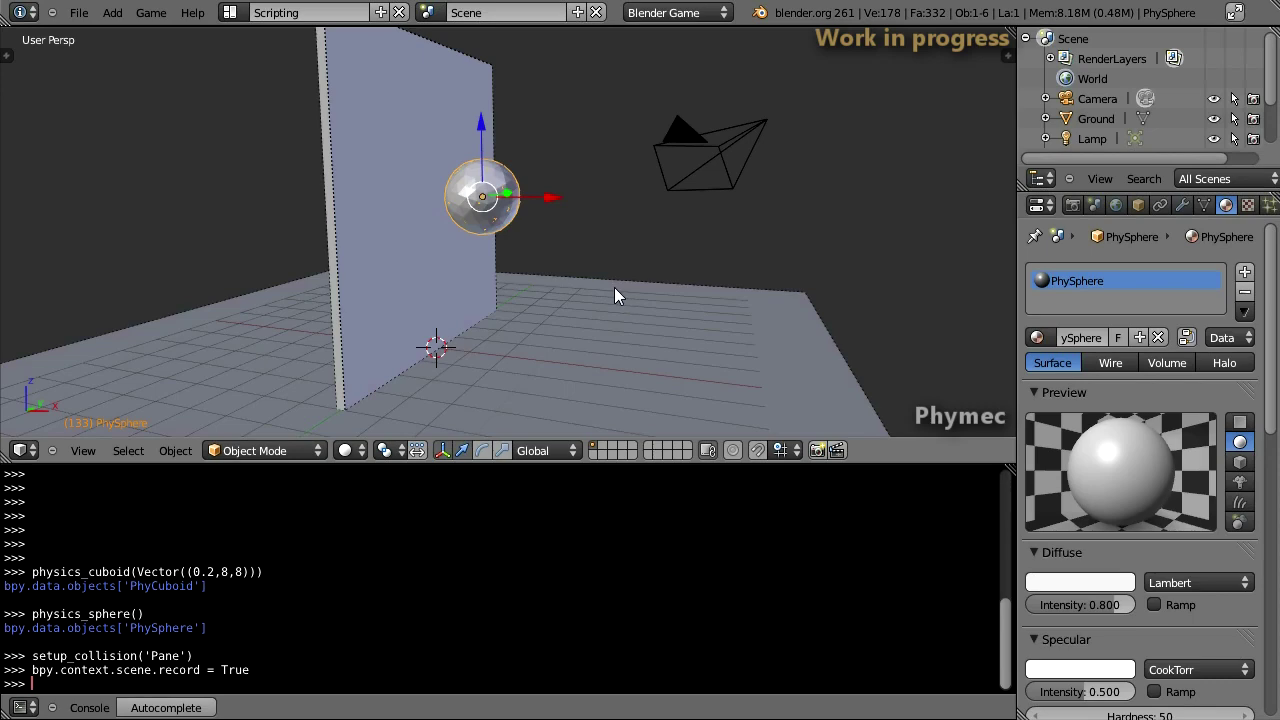
mouse_move(589, 290)
middle_down()
mouse_move(553, 316)
mouse_move(553, 302)
middle_up()
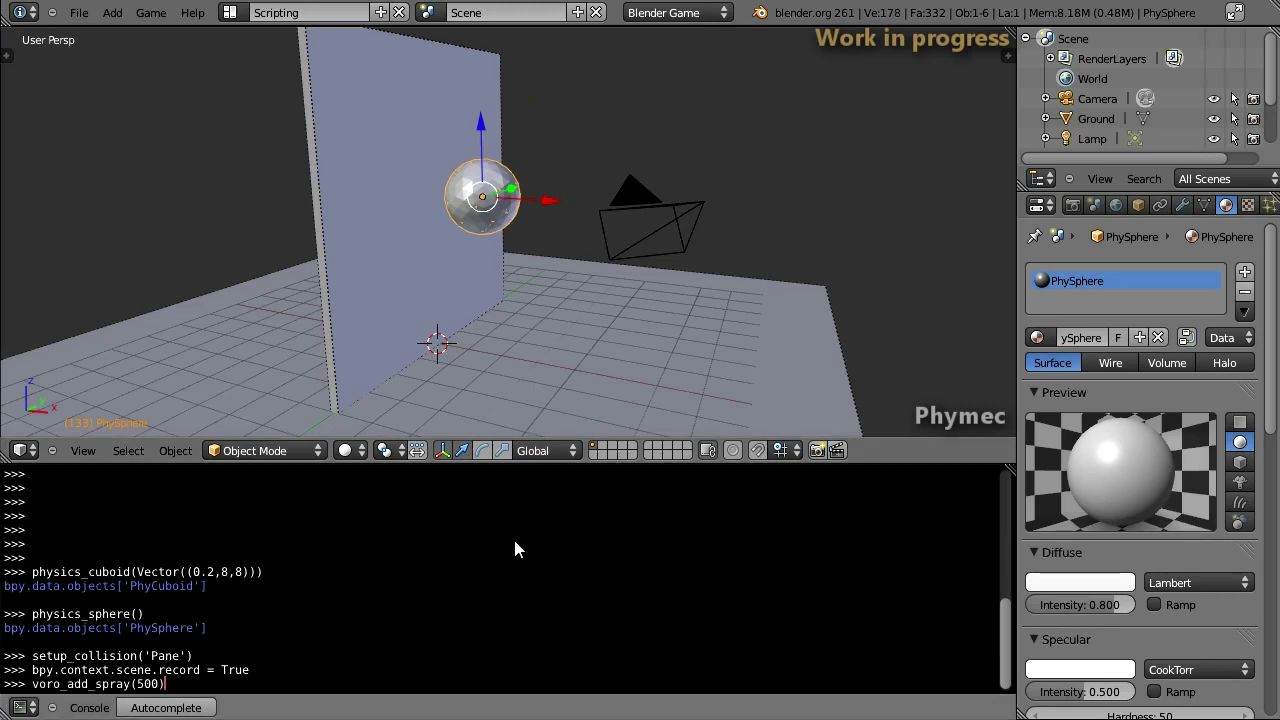
key(Return)
mouse_move(506, 291)
middle_down()
mouse_move(596, 350)
mouse_move(583, 354)
middle_up()
mouse_move(436, 222)
middle_down()
mouse_move(480, 230)
mouse_move(430, 240)
mouse_move(265, 220)
mouse_move(258, 199)
mouse_move(465, 236)
mouse_move(455, 251)
mouse_move(439, 233)
mouse_move(470, 238)
middle_up()
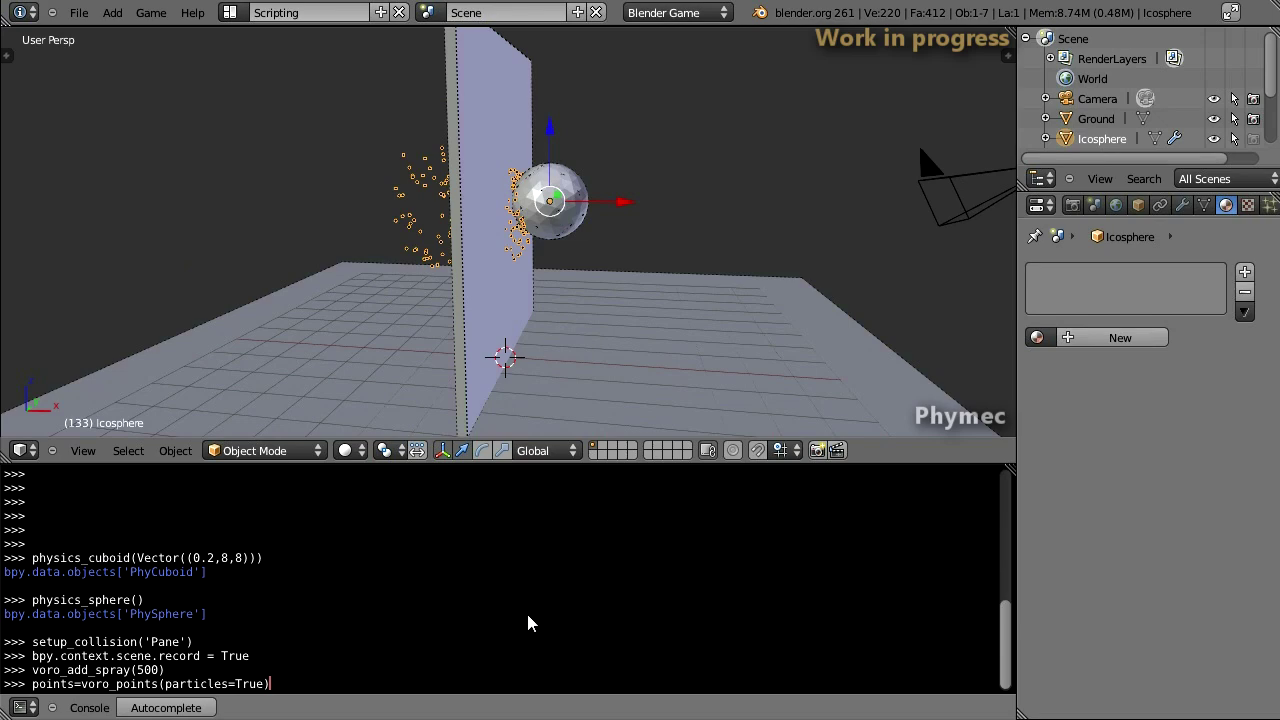
- Shatter the pane into Voronoi hulls and delete the original solid PhyCuboid
right_click(476, 153)
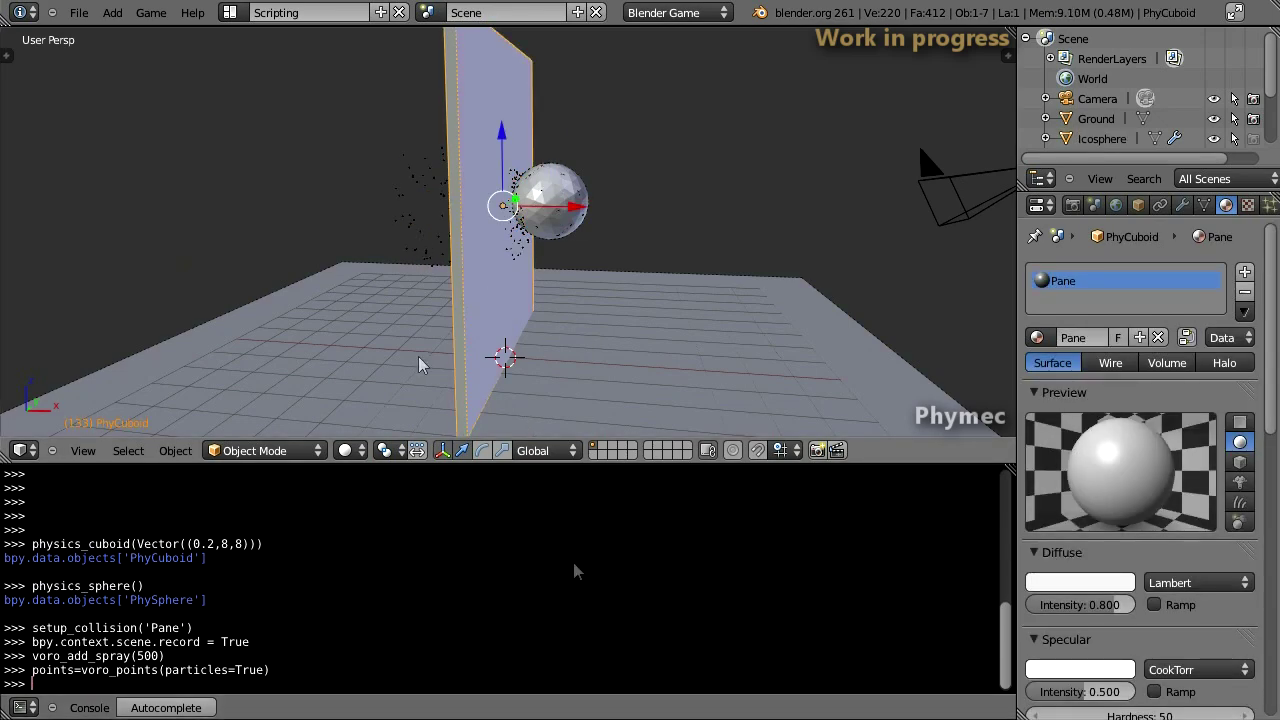
text(physics_voronoi_shatter(points))
key(Return)
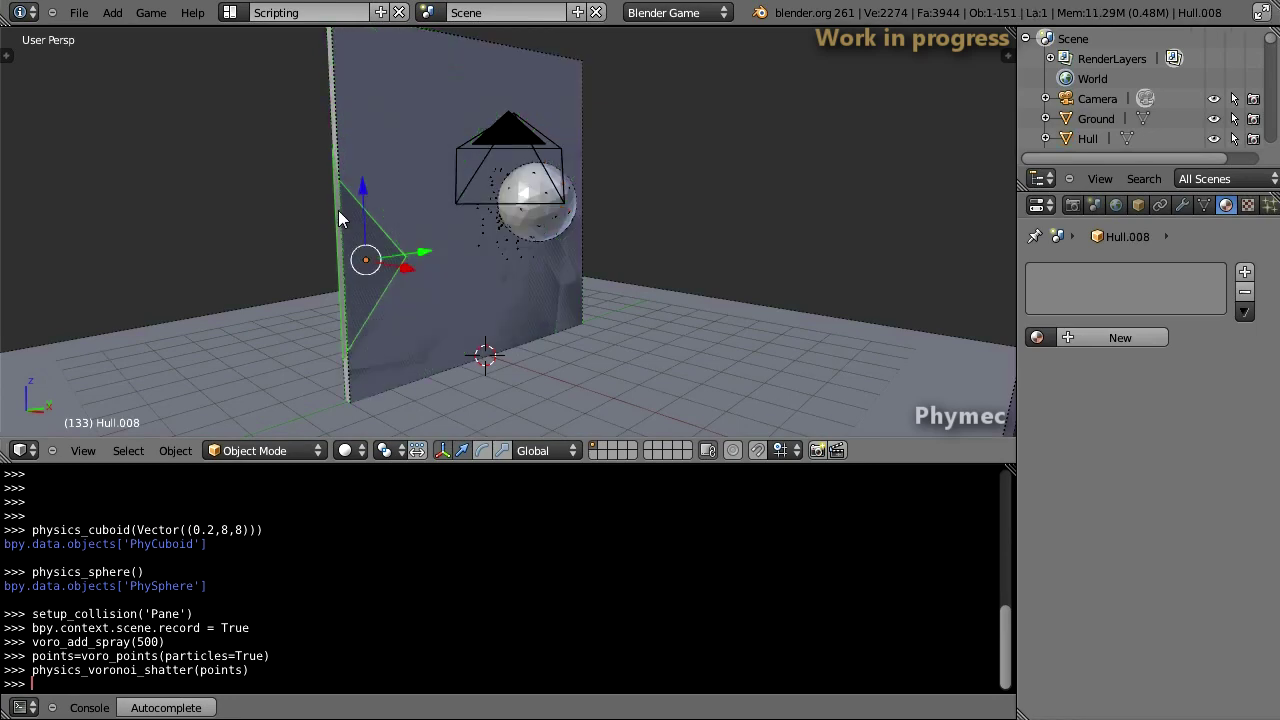
right_click(336, 208)
key(x)
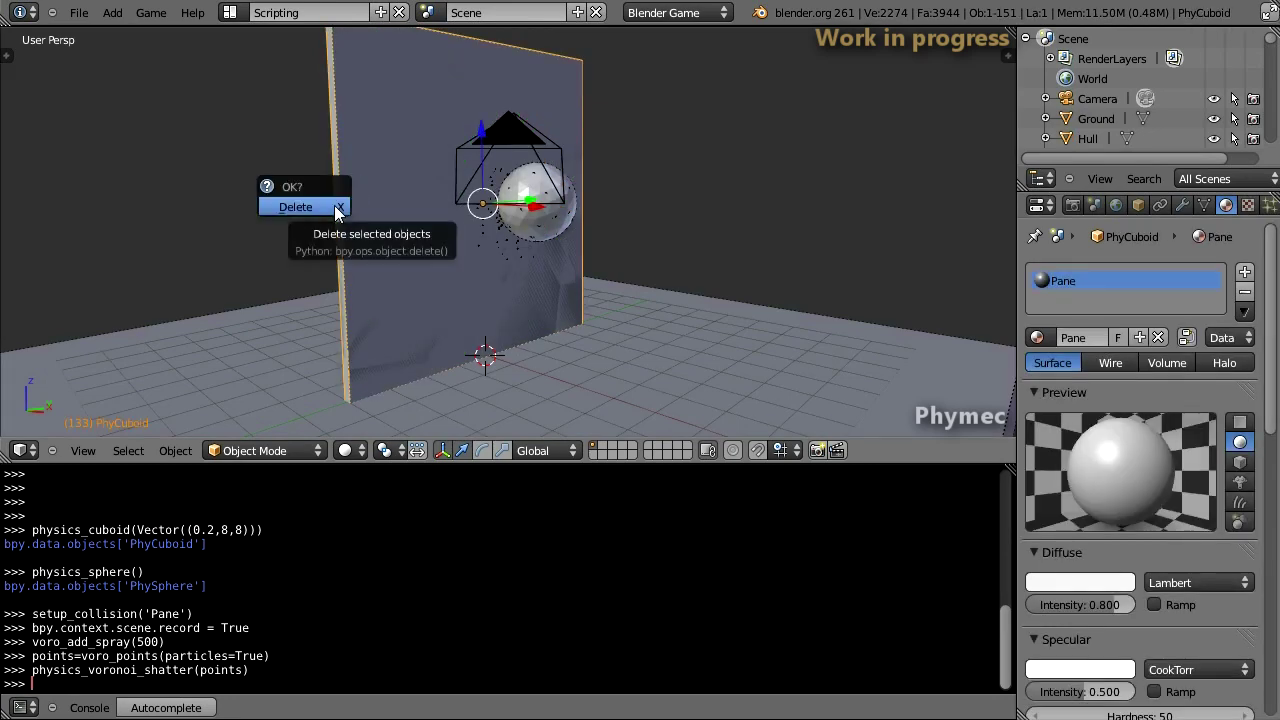
click(334, 205)
middle_drag(334, 205, 444, 255)
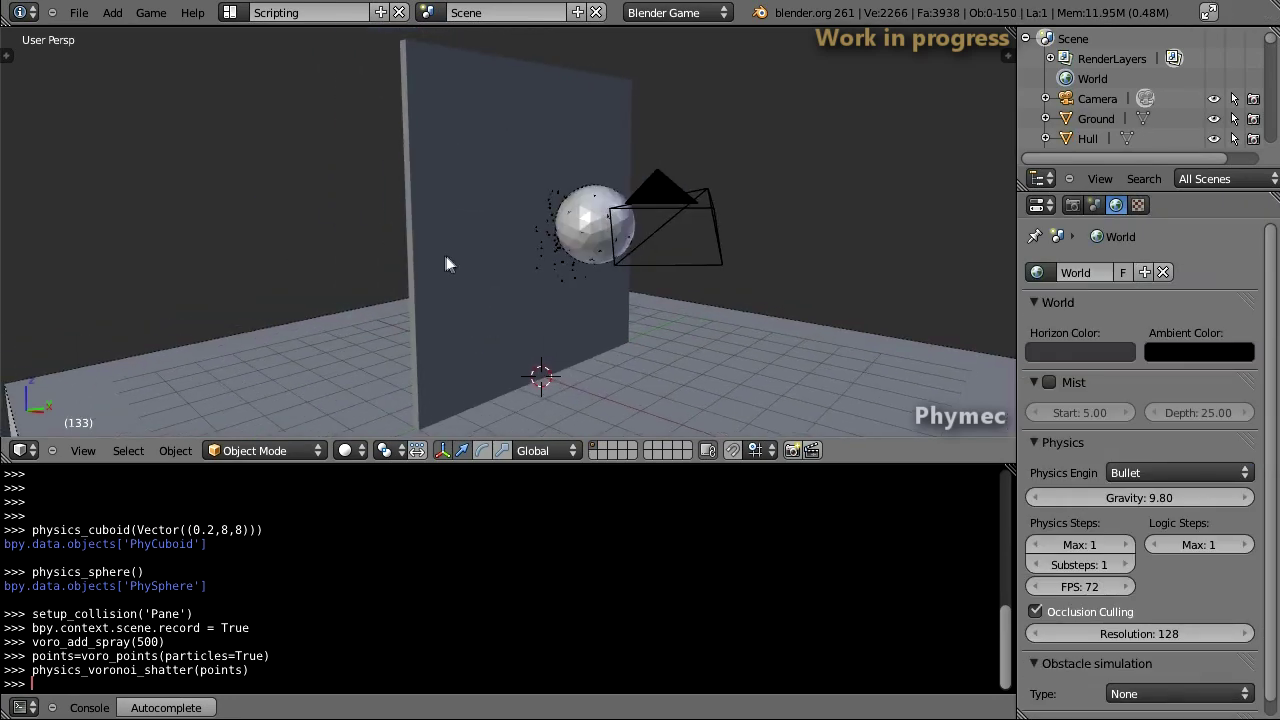
- Run the game to watch the sphere smash the pane, rewind to frame 1, and select the Icosphere
key(p)
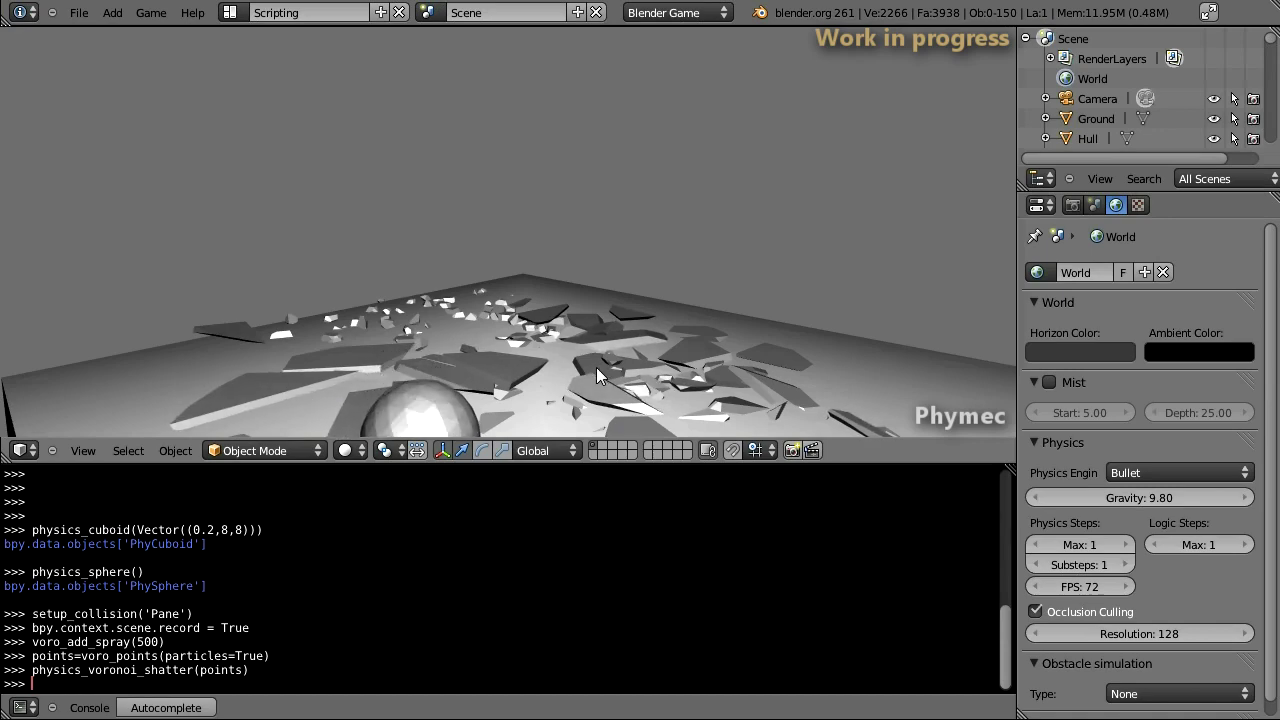
key(Escape)
mouse_move(681, 348)
middle_down()
mouse_move(609, 289)
mouse_move(591, 290)
middle_up()
key(shift+Left)
right_click(584, 218)
- Delete the Icosphere
key(x)
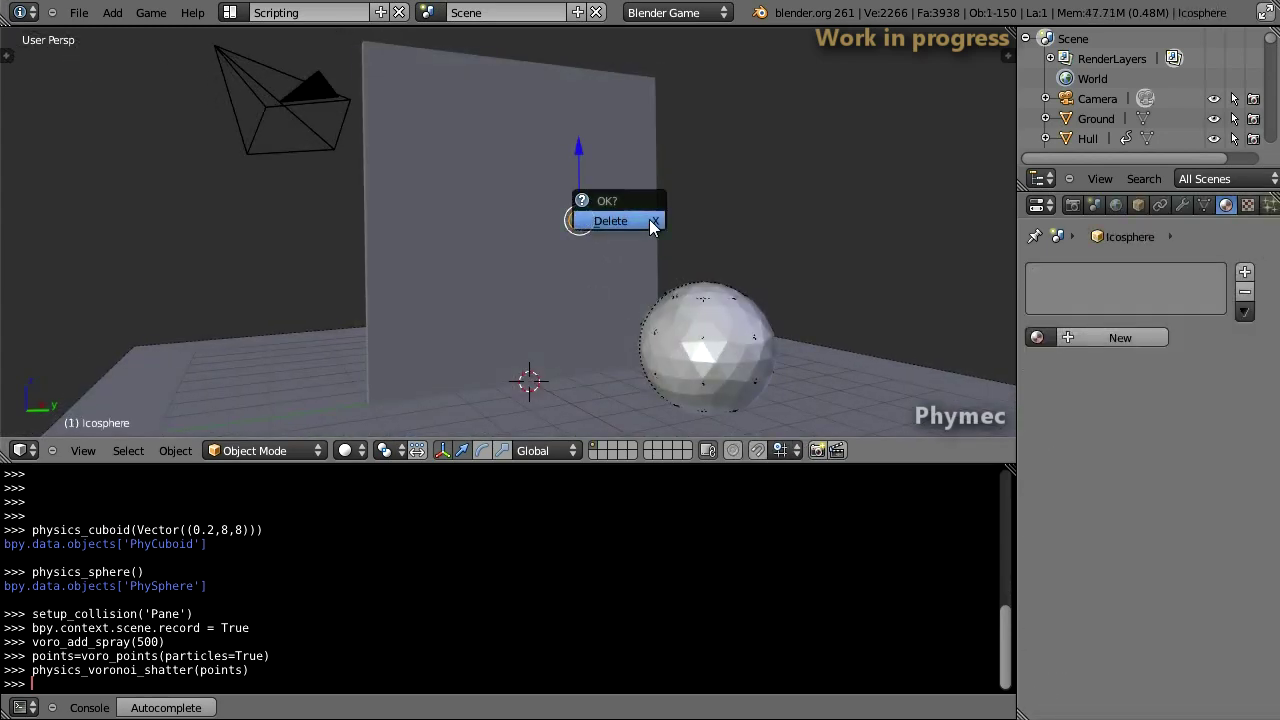
click(649, 219)
mouse_move(649, 219)
middle_down()
mouse_move(657, 296)
mouse_move(413, 221)
mouse_move(544, 220)
mouse_move(512, 226)
mouse_move(542, 253)
middle_up()
- Play back the recorded shatter animation while orbiting, stopping at frame 130
key(alt+a)
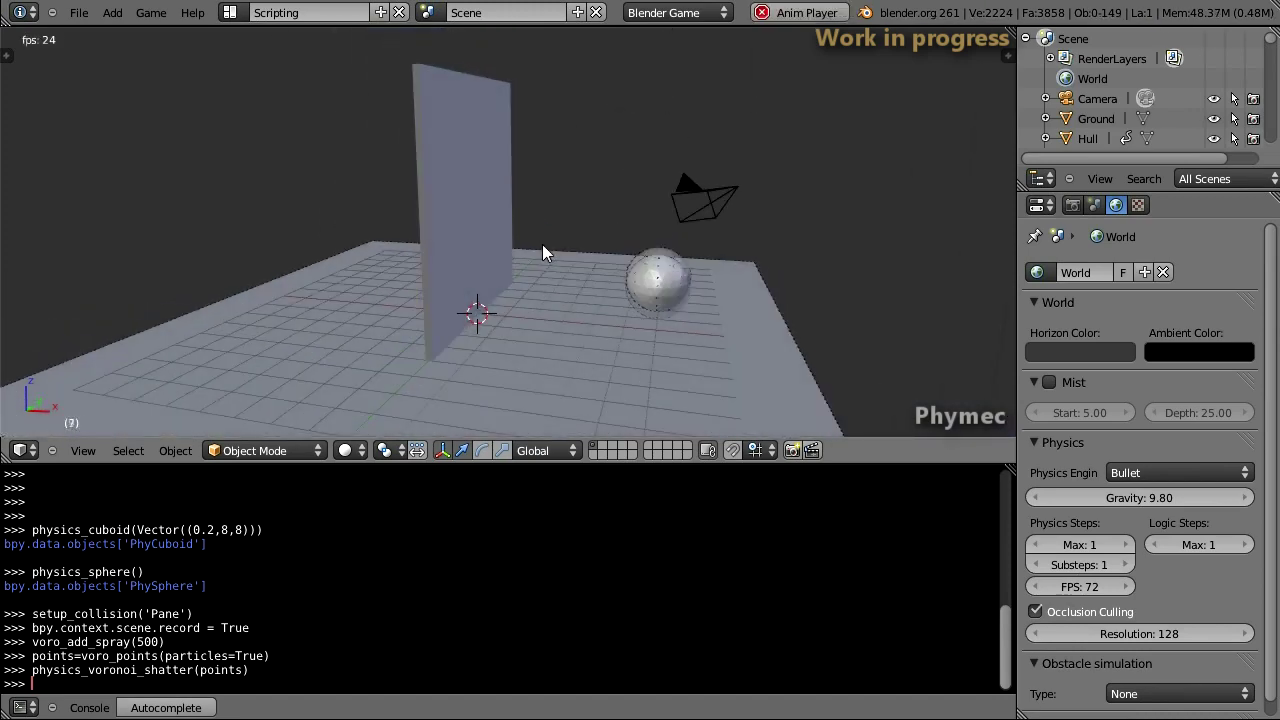
mouse_move(627, 282)
middle_down()
mouse_move(475, 311)
mouse_move(440, 291)
middle_up()
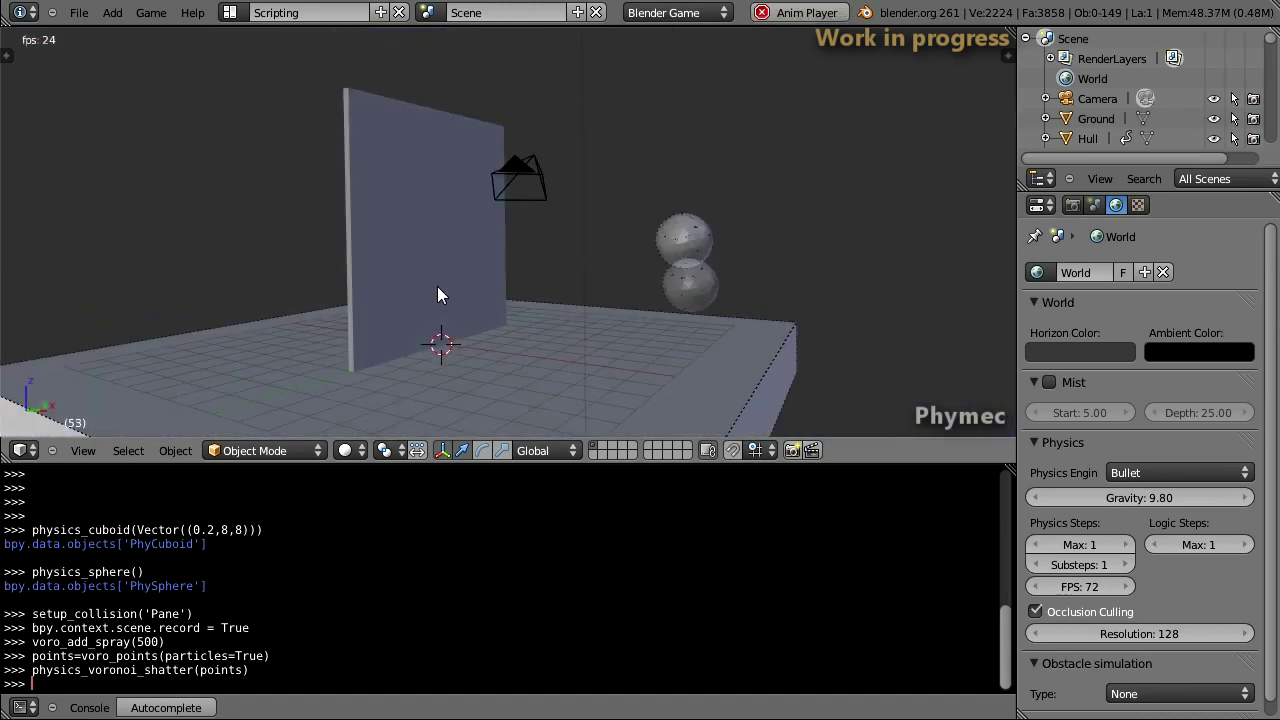
mouse_move(661, 299)
middle_down()
mouse_move(464, 308)
mouse_move(493, 314)
middle_up()
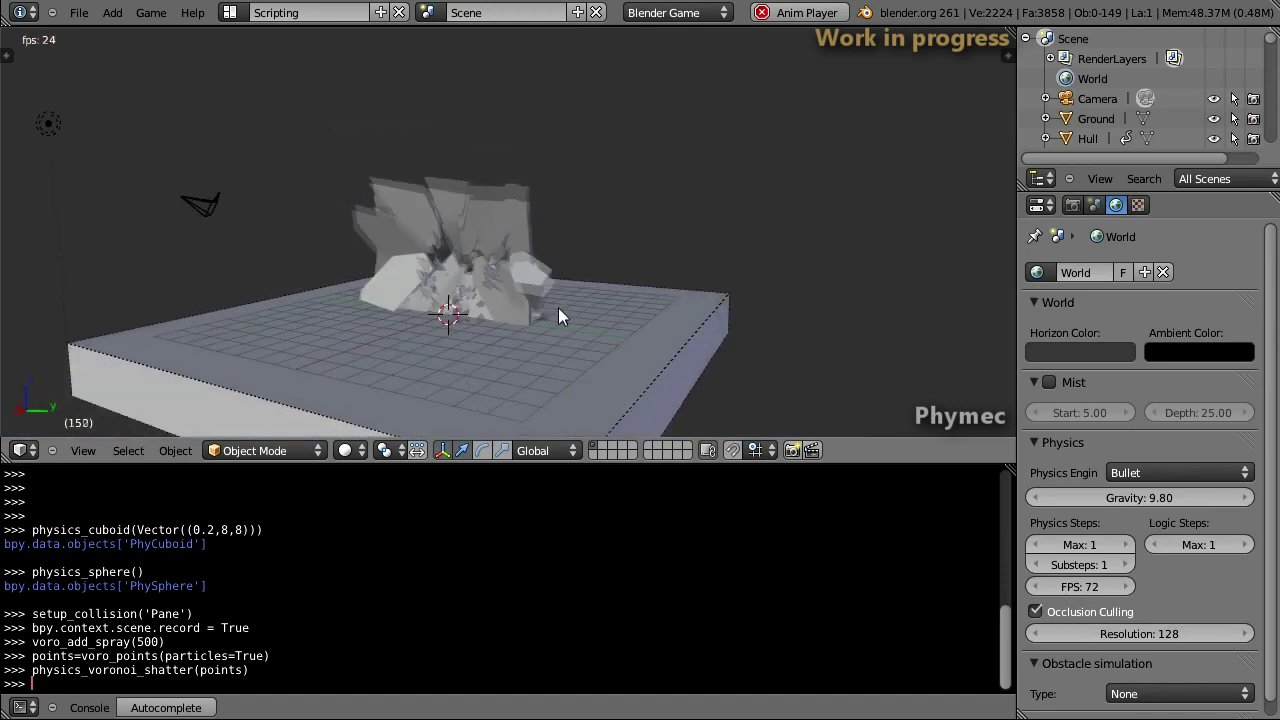
middle_drag(557, 308, 434, 333)
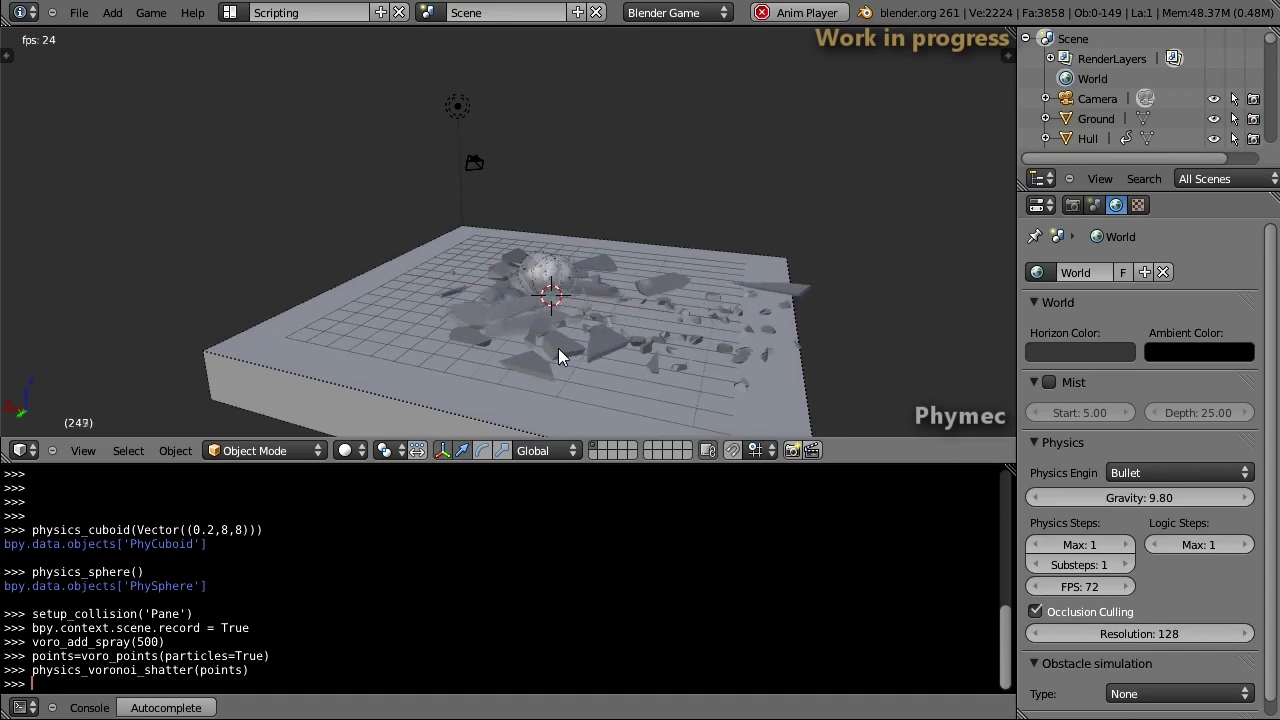
mouse_move(573, 344)
middle_down()
mouse_move(454, 331)
mouse_move(543, 321)
mouse_move(553, 351)
mouse_move(541, 284)
mouse_move(515, 295)
middle_up()
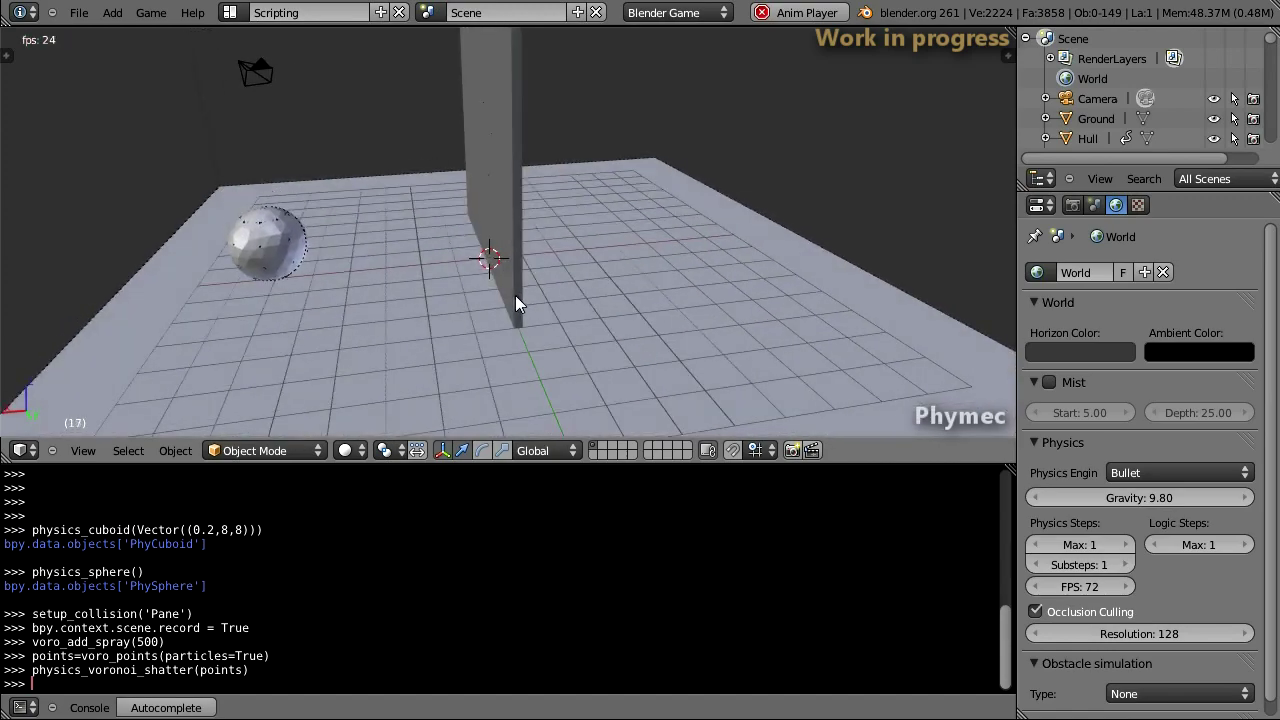
mouse_move(506, 295)
middle_down()
mouse_move(547, 268)
mouse_move(562, 297)
mouse_move(568, 259)
mouse_move(493, 279)
middle_up()
key(alt+a)
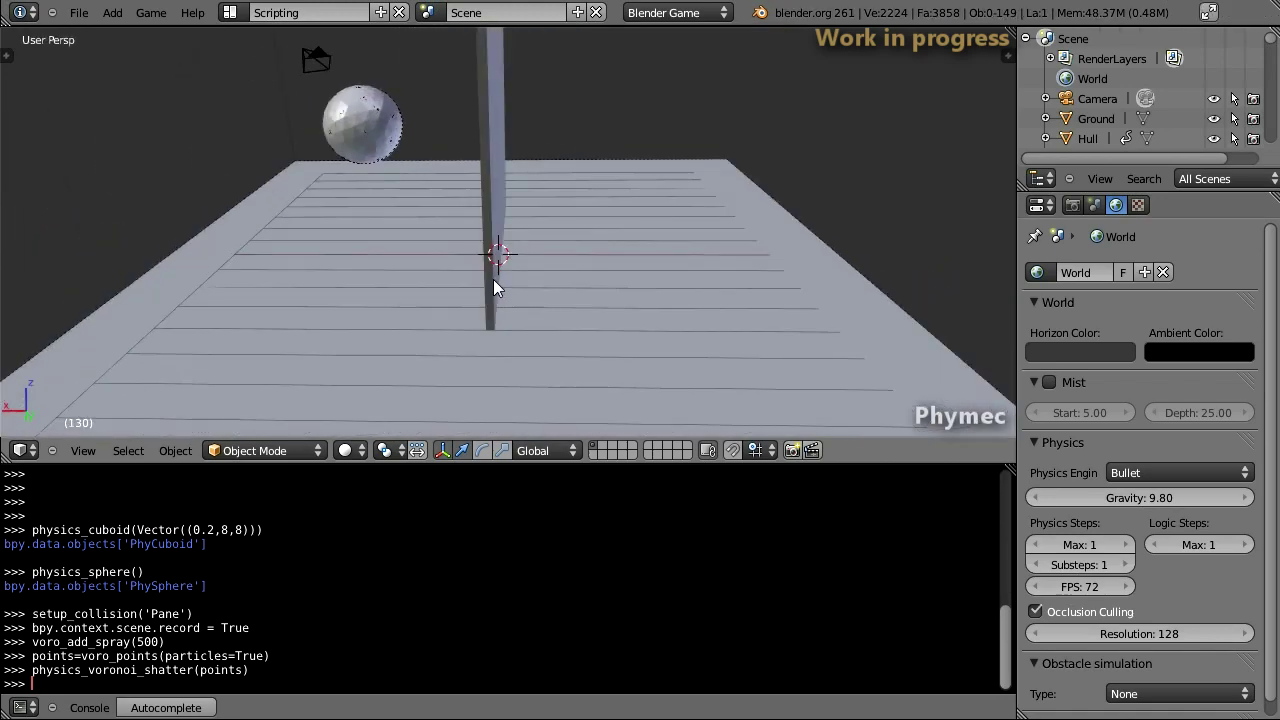
- Resume playback and zoom in on the wall as the sphere breaks through
key(alt+a)
mouse_move(493, 280)
middle_down()
mouse_move(498, 323)
mouse_move(365, 291)
mouse_move(480, 300)
mouse_move(507, 335)
mouse_move(500, 299)
mouse_move(503, 324)
middle_up()
scroll(365, 291, up, 2)
key(alt+a)
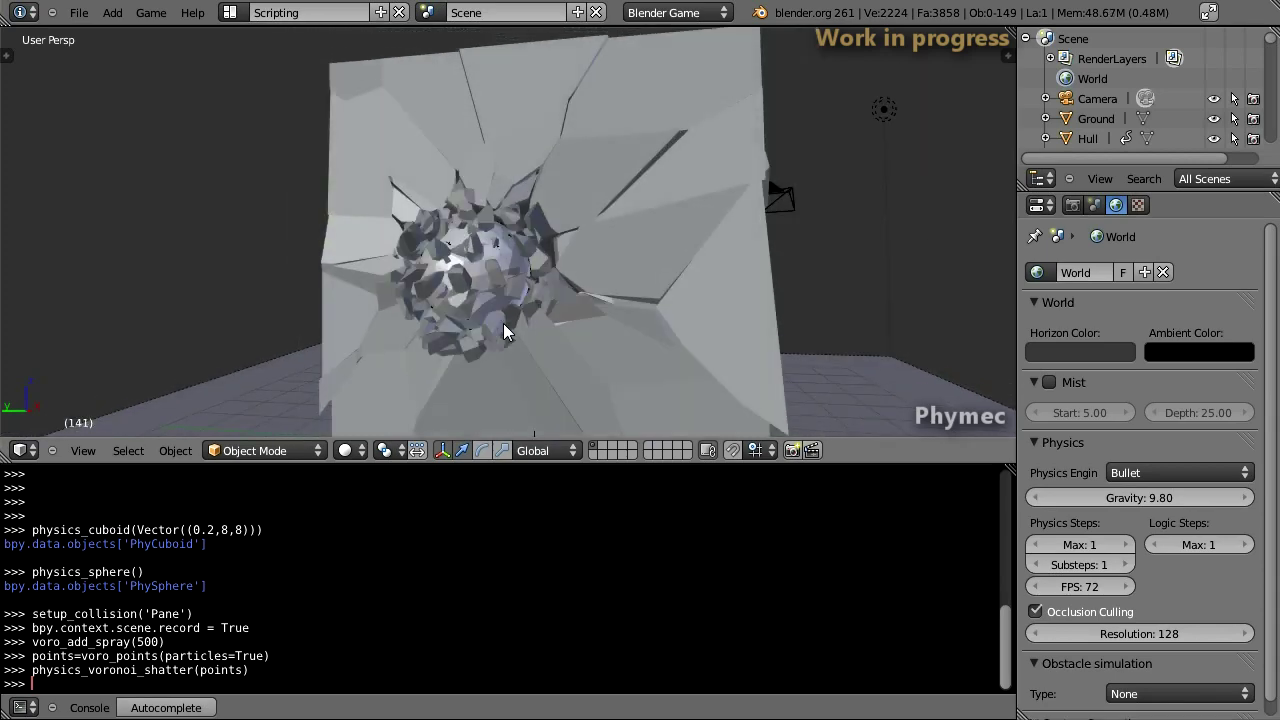
scroll(499, 324, down, 3)
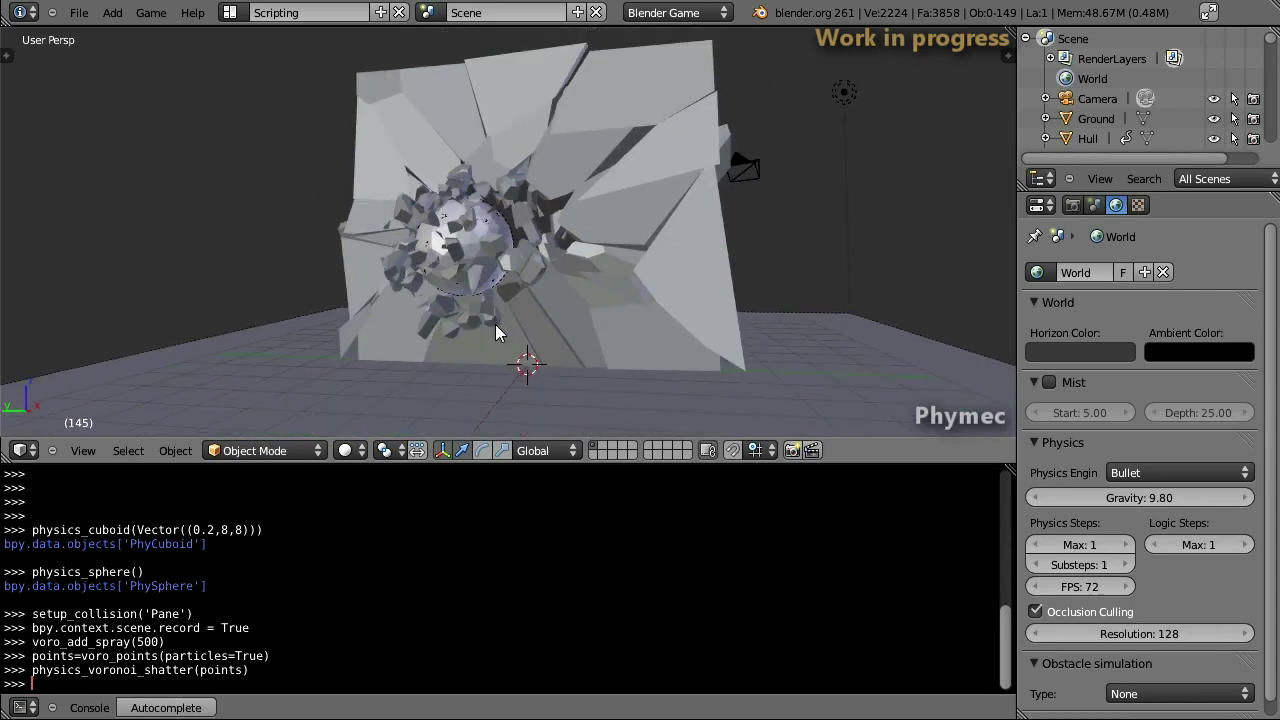
scroll(495, 324, down, 2)
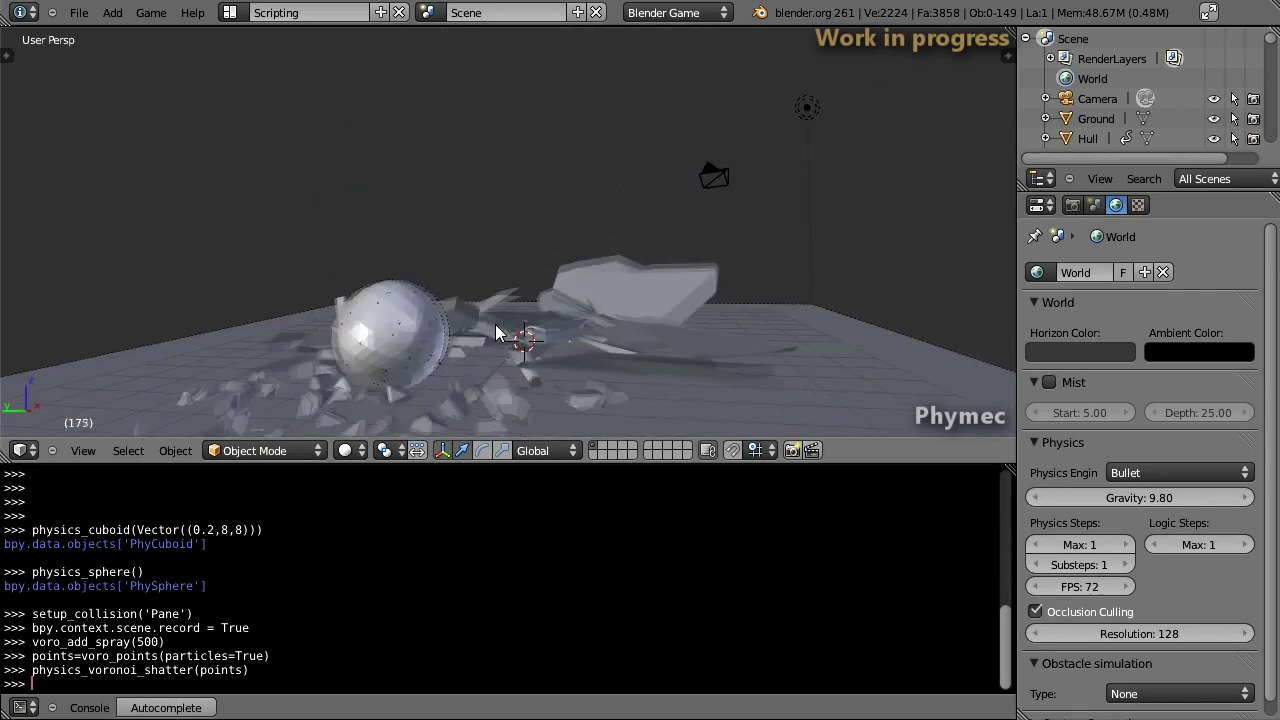
- Play the animation backwards and forwards to watch the wall crack and reassemble
key(shift+alt+a)
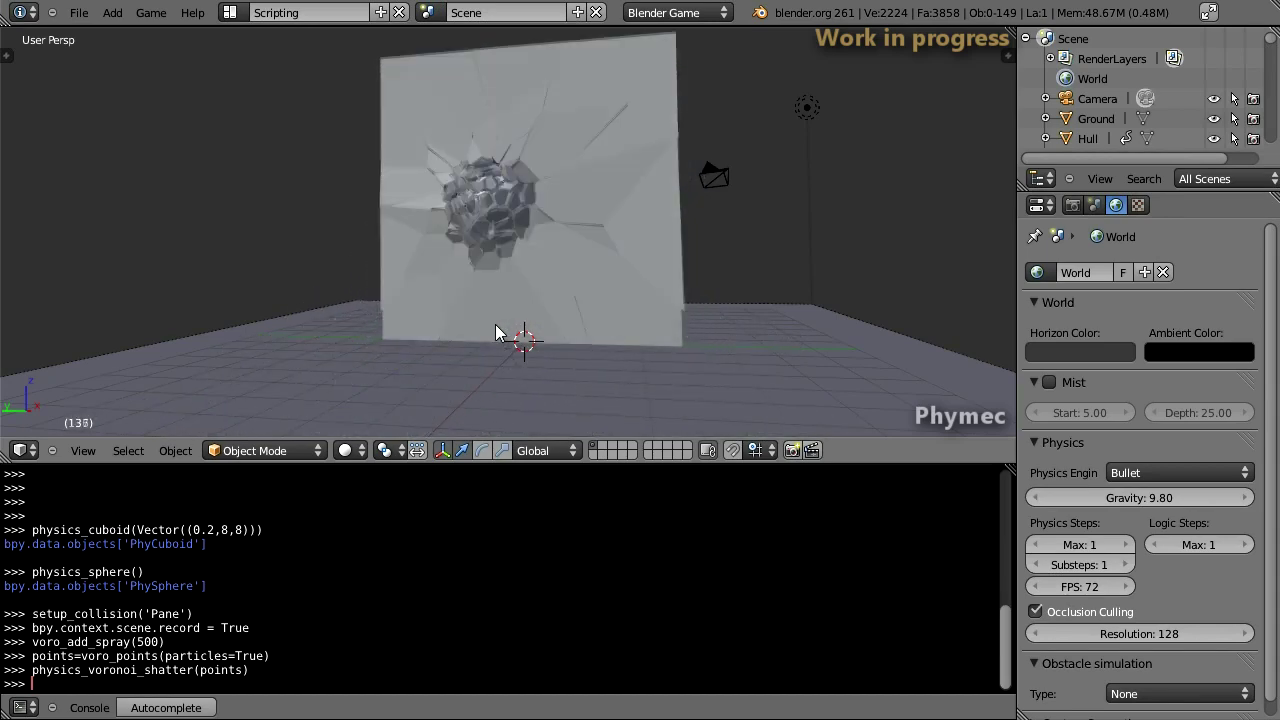
mouse_move(495, 324)
middle_down()
mouse_move(669, 236)
mouse_move(412, 240)
mouse_move(642, 284)
mouse_move(520, 298)
mouse_move(446, 277)
middle_up()
mouse_move(543, 324)
middle_down()
mouse_move(507, 271)
mouse_move(474, 267)
middle_up()
key(alt+a)
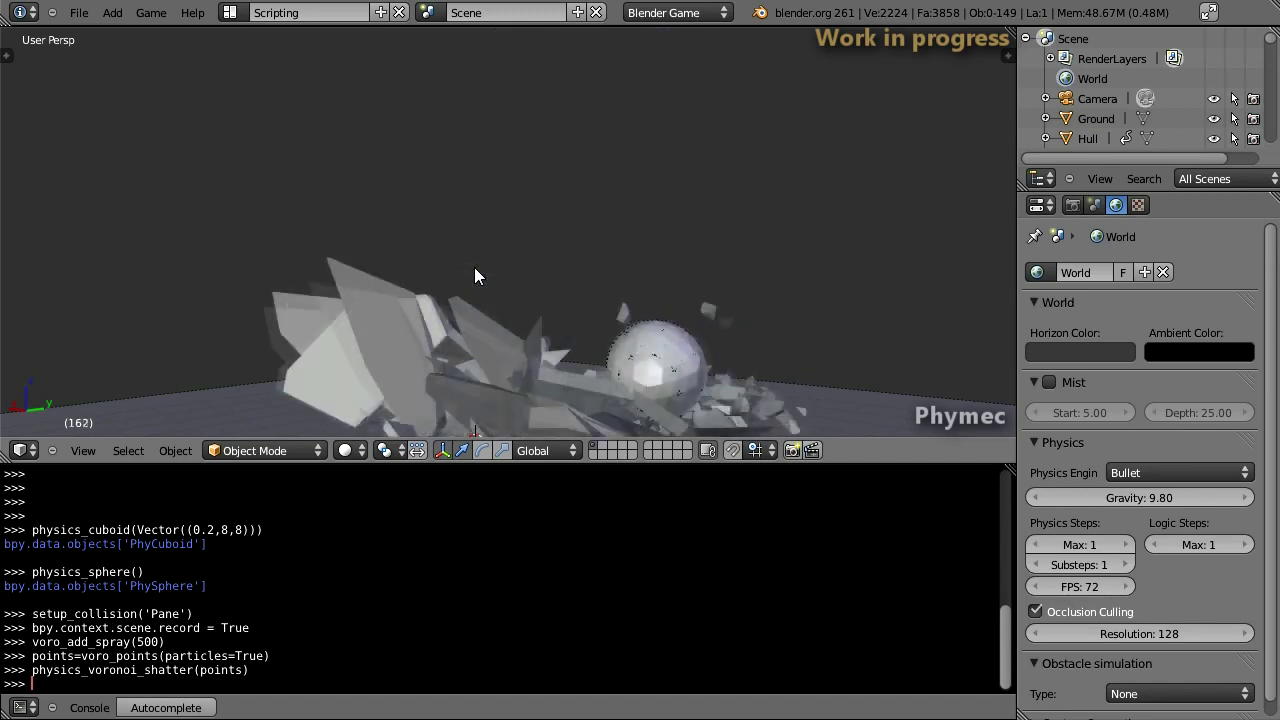
key(shift+alt+a)
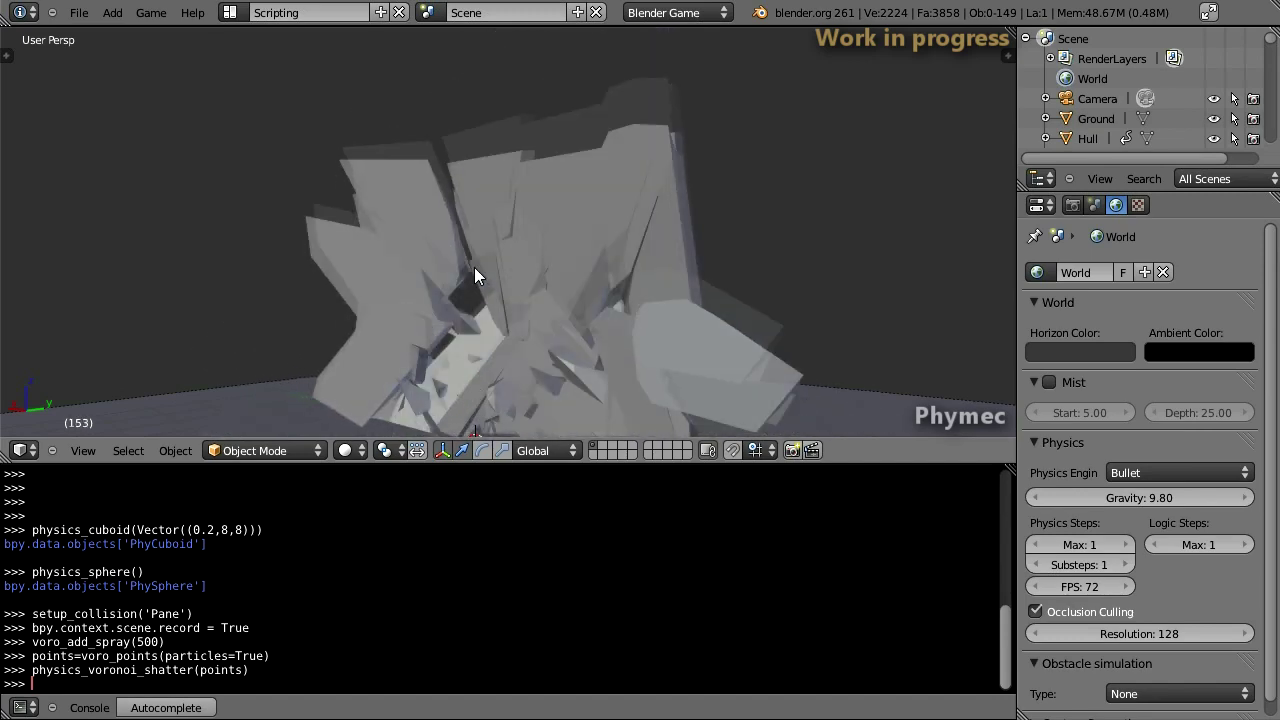
mouse_move(659, 314)
middle_down()
mouse_move(440, 323)
mouse_move(320, 285)
mouse_move(471, 337)
mouse_move(469, 361)
mouse_move(480, 331)
mouse_move(489, 344)
mouse_move(492, 312)
middle_up()
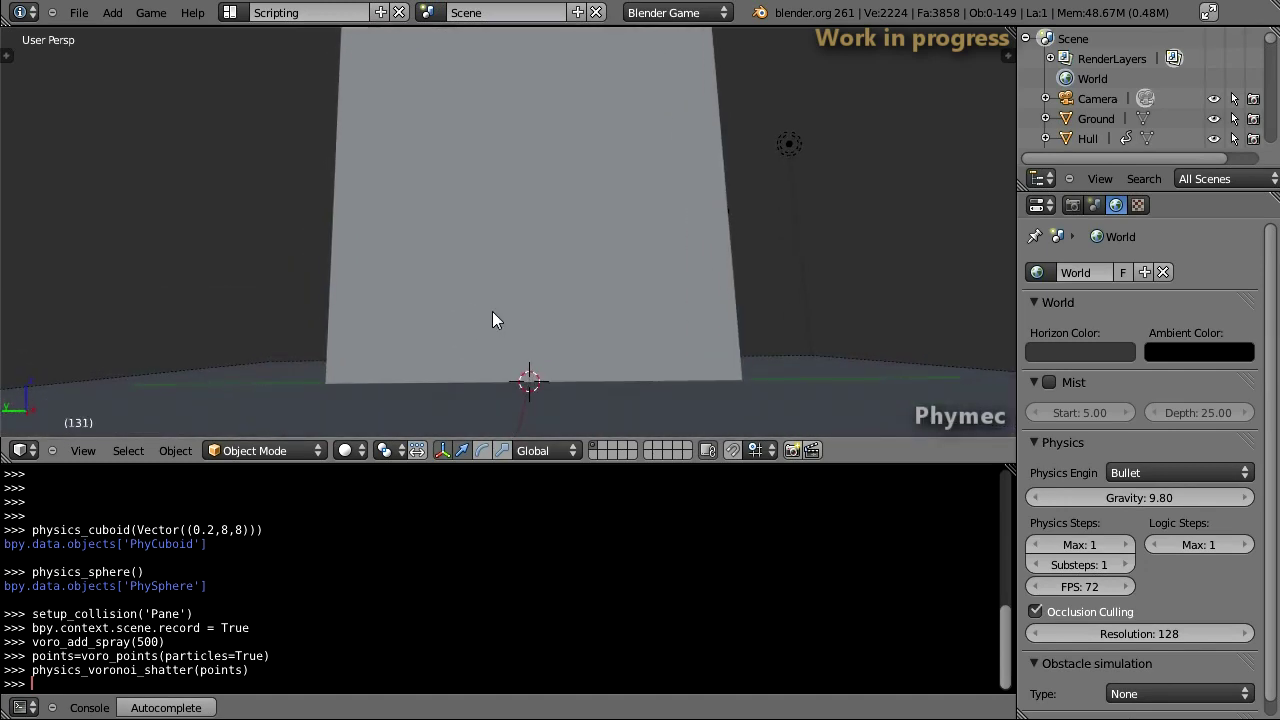
- Play the impact forward, then rewind and replay from the first frame
key(alt+a)
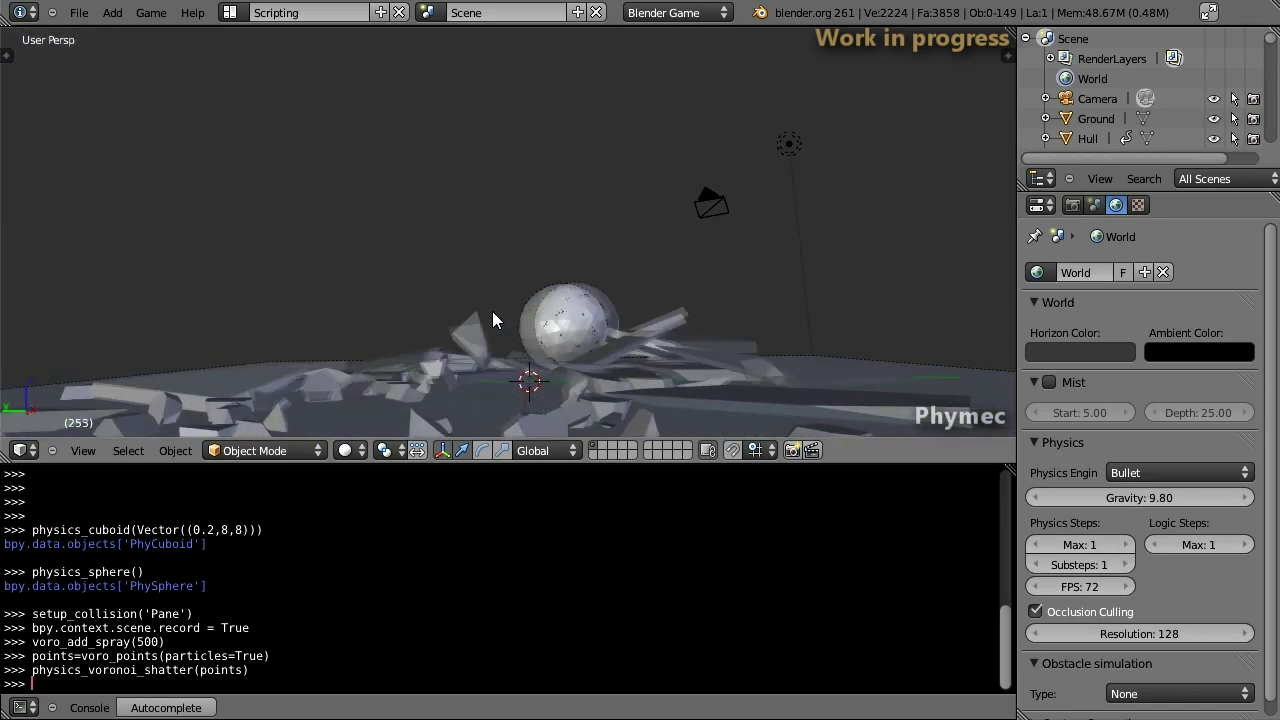
key(shift+Left)
key(alt+a)
mouse_move(370, 305)
middle_down()
mouse_move(606, 344)
mouse_move(451, 351)
mouse_move(541, 357)
mouse_move(486, 370)
middle_up()
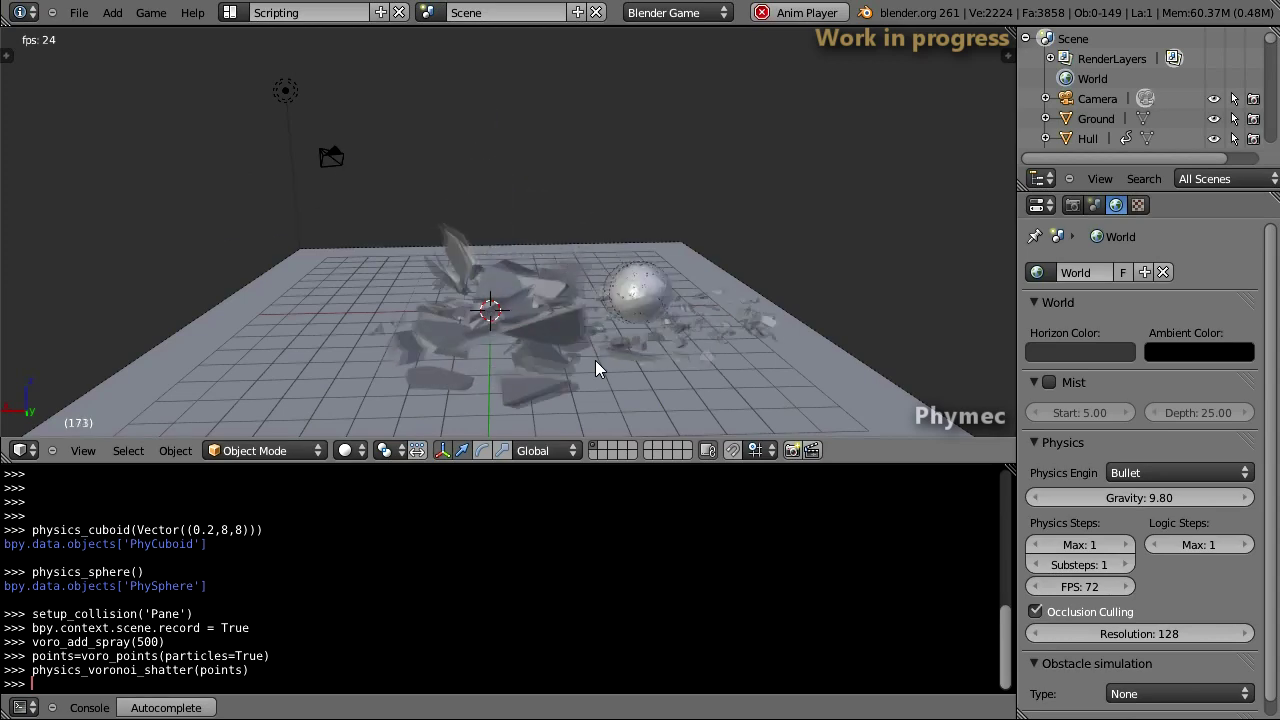
- Rewind and step frame by frame around the impact near frame 133
key(alt+a)
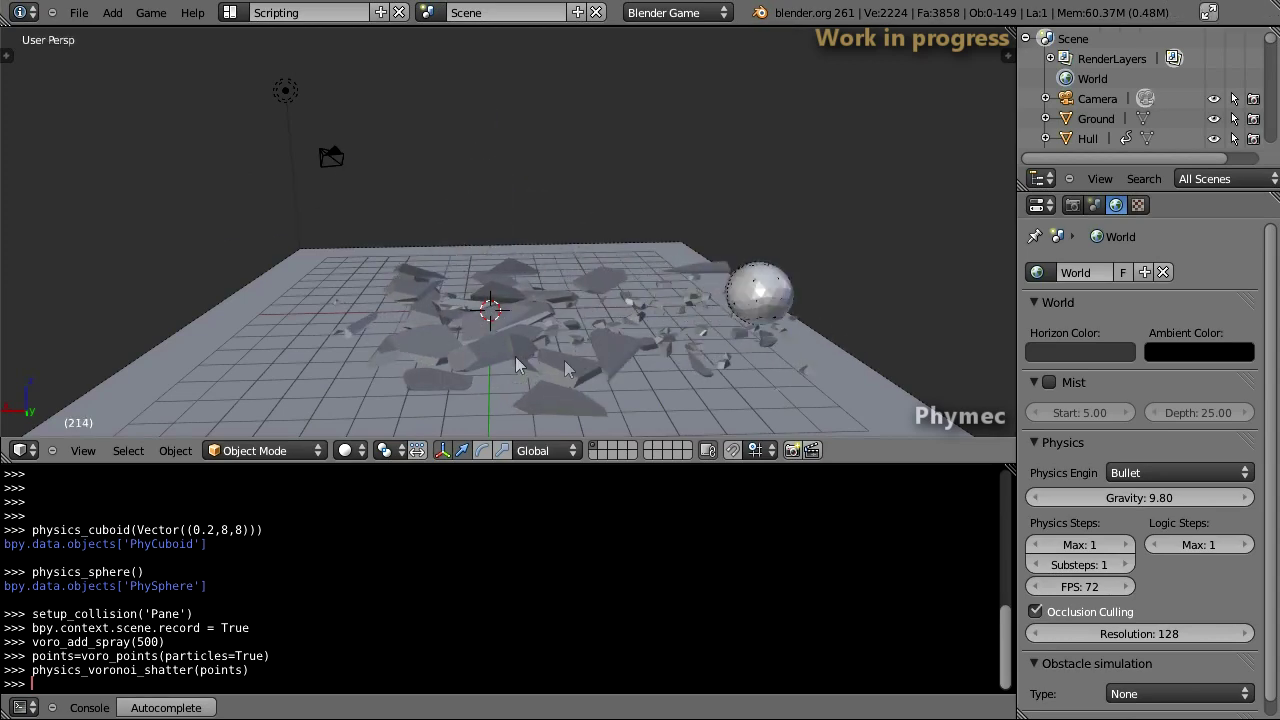
middle_drag(564, 368, 696, 360)
key(shift+Left)
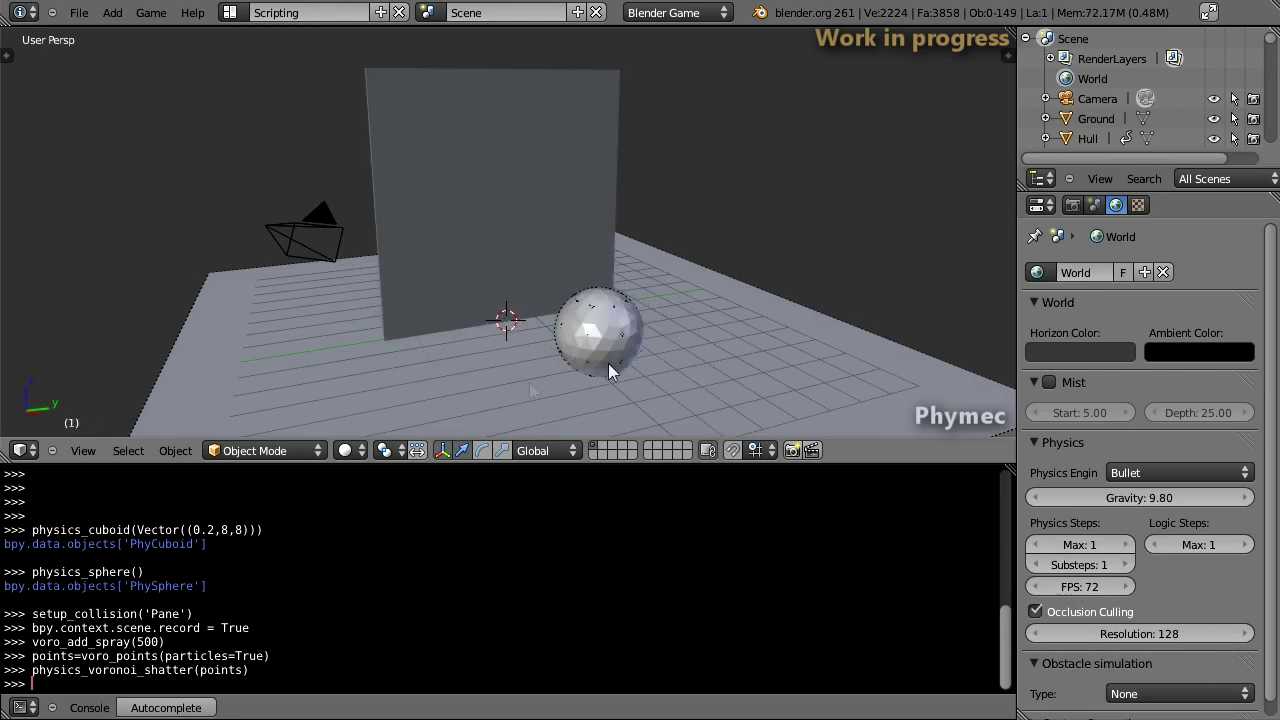
middle_drag(608, 363, 561, 355)
key(Up)
key(Up)
key(Up)
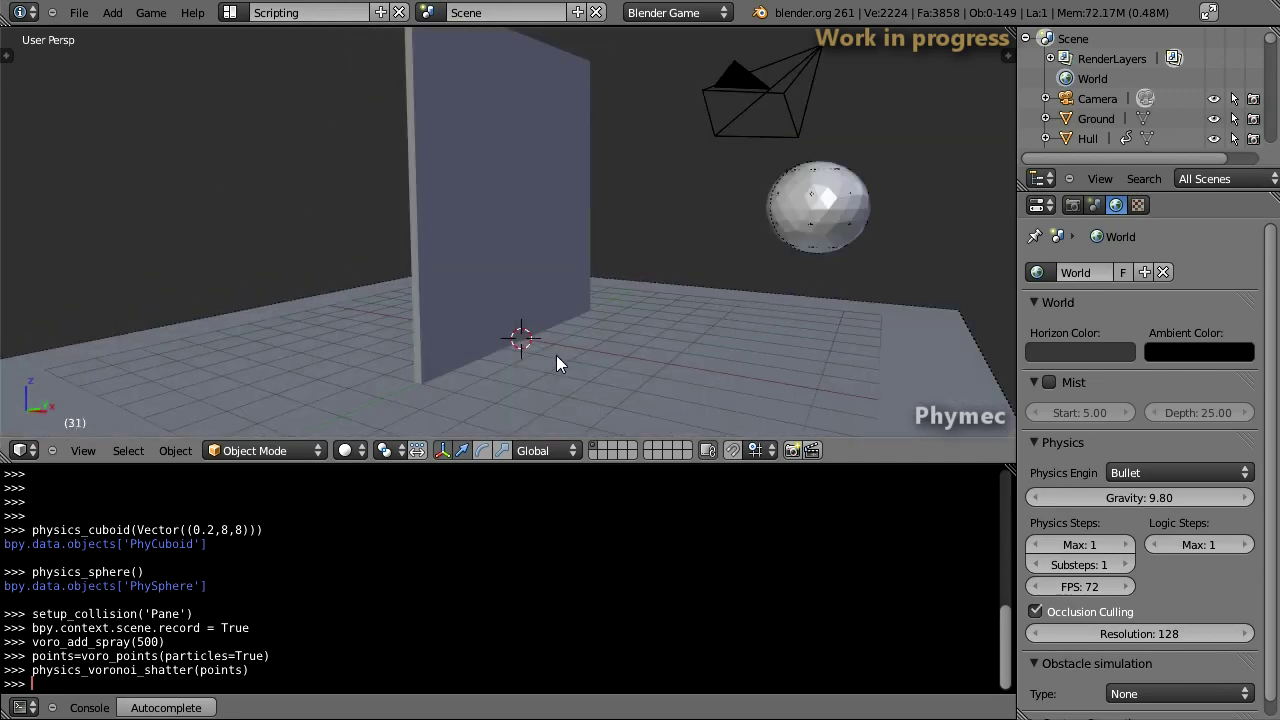
key(Right)
key(Right)
key(Right)
key(Right)
key(Right)
key(Right)
key(Right)
key(Right)
key(Right)
key(Right)
key(Right)
key(Right)
key(Right)
key(Right)
key(Right)
key(Right)
key(Right)
key(Right)
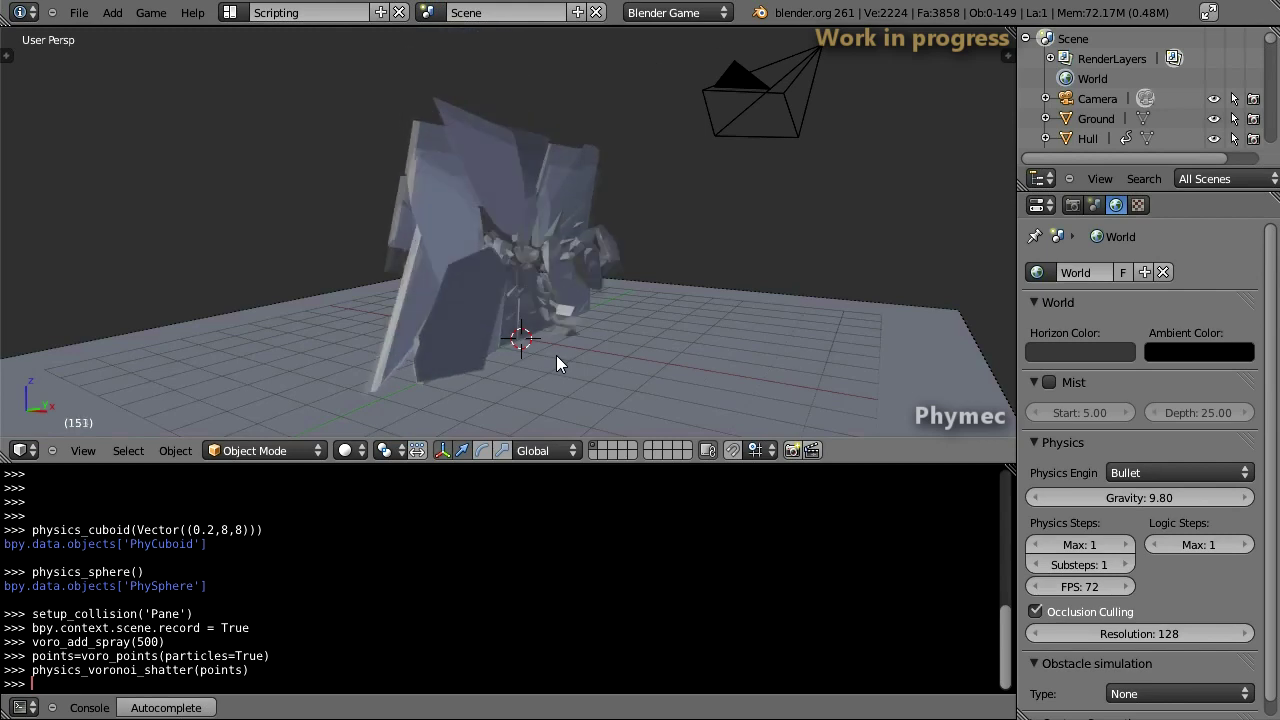
key(Right)
key(Right)
key(Right)
key(Right)
key(Right)
key(Right)
key(Left)
key(Left)
key(Left)
key(Left)
key(Left)
key(Left)
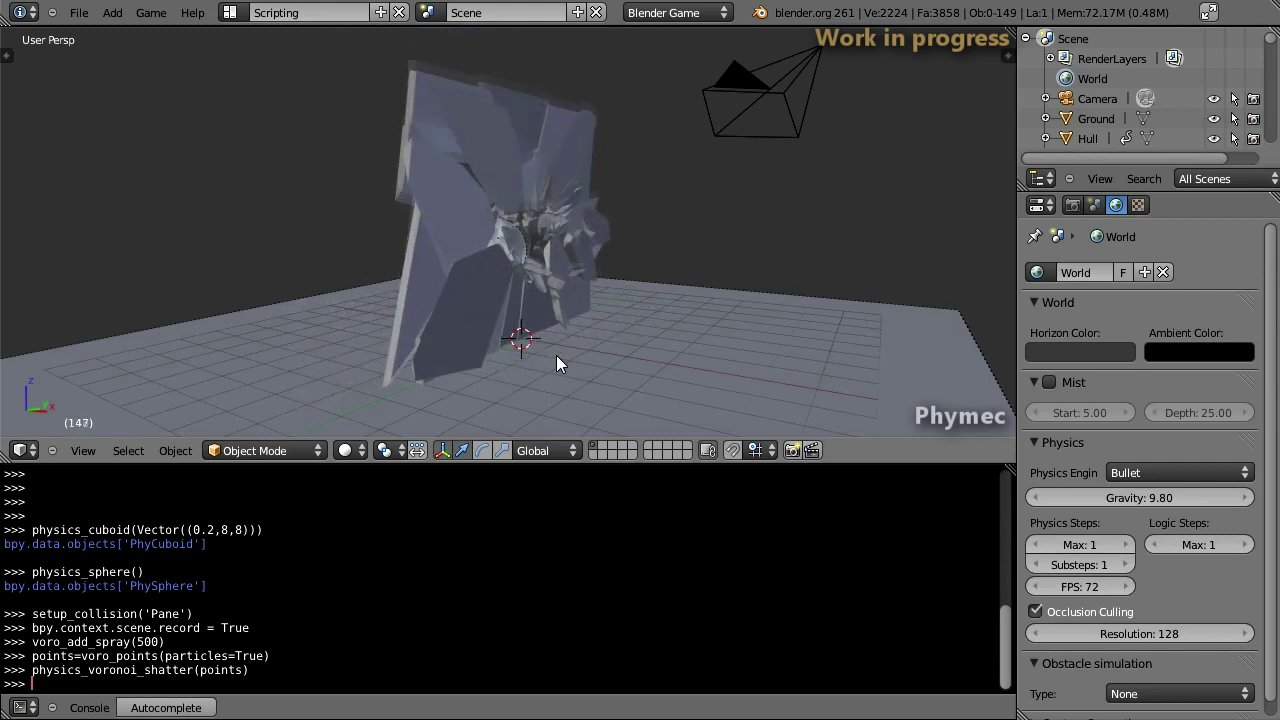
key(Left)
key(Left)
key(Left)
key(Left)
key(Left)
key(Left)
key(Right)
key(Right)
key(Right)
key(Left)
key(Left)
key(Left)
key(Left)
key(Left)
key(Left)
key(Right)
key(Right)
key(Right)
- Face the wall head-on and step through the shattering frames, then open the Add menu in the fresh scene
scroll(546, 357, up, 2)
mouse_move(546, 349)
middle_down()
mouse_move(544, 280)
mouse_move(583, 278)
middle_up()
key(Right)
key(Right)
key(Right)
key(Right)
key(Right)
key(Right)
key(Right)
key(Right)
key(Right)
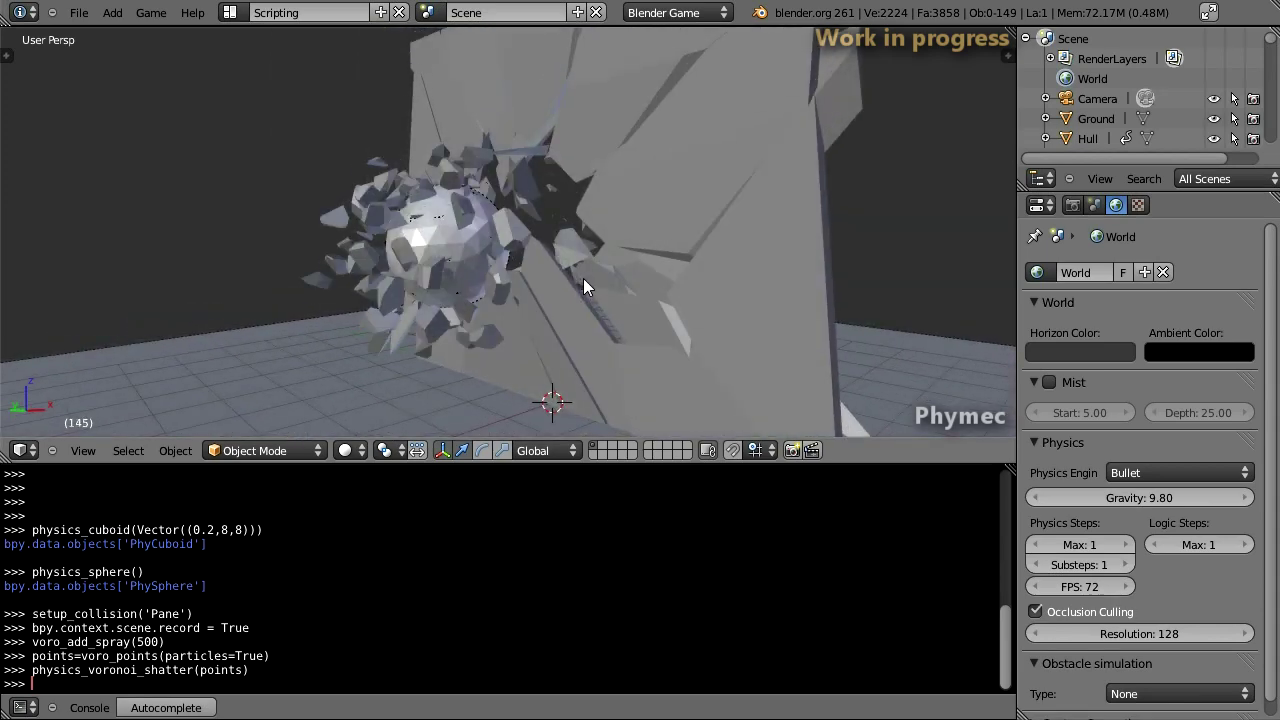
key(Right)
key(Right)
key(Right)
key(Right)
key(Right)
key(Right)
key(Right)
key(Right)
key(Right)
key(Right)
key(Right)
key(Right)
key(Right)
key(Right)
key(Right)
key(Right)
key(Right)
key(Right)
key(Left)
key(Left)
key(Left)
key(Left)
key(Left)
key(Left)
key(Left)
key(Left)
key(Left)
key(Left)
key(Left)
key(Left)
key(Right)
key(Right)
key(Right)
key(Right)
key(Right)
key(Right)
key(Right)
key(Right)
key(Right)
key(Right)
key(Right)
key(Right)
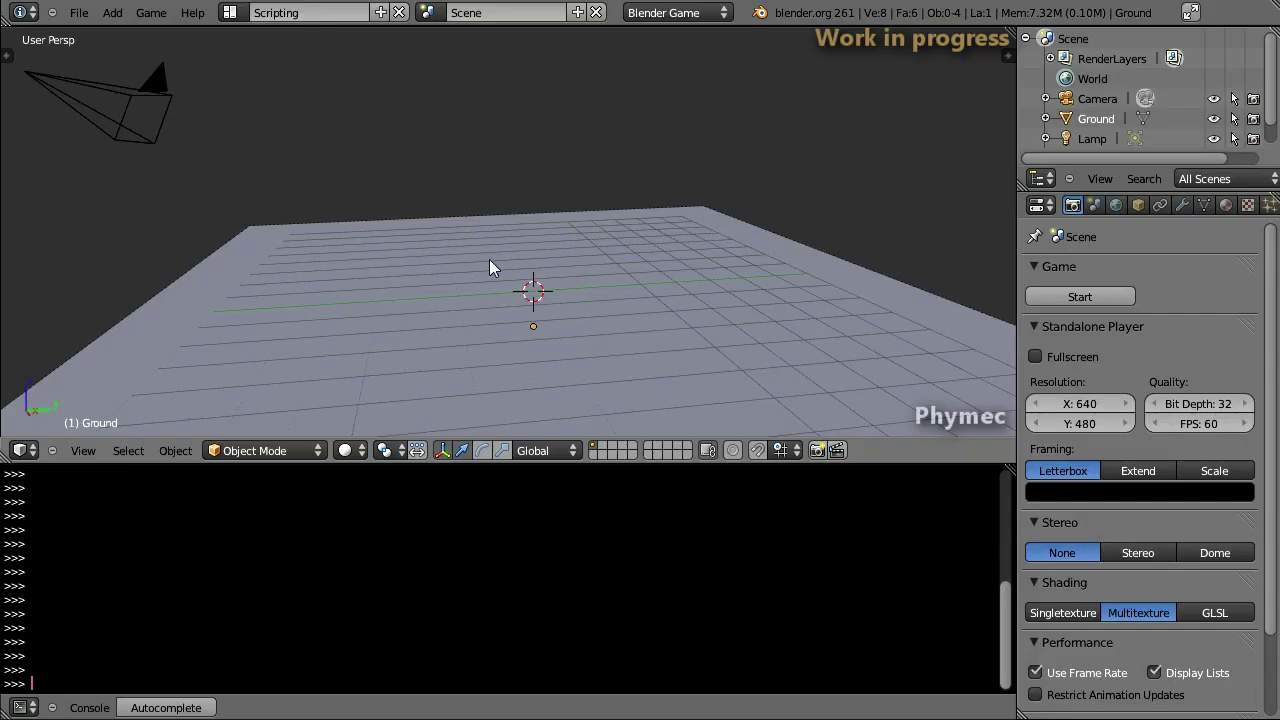
middle_drag(489, 259, 477, 263)
key(shift+a)
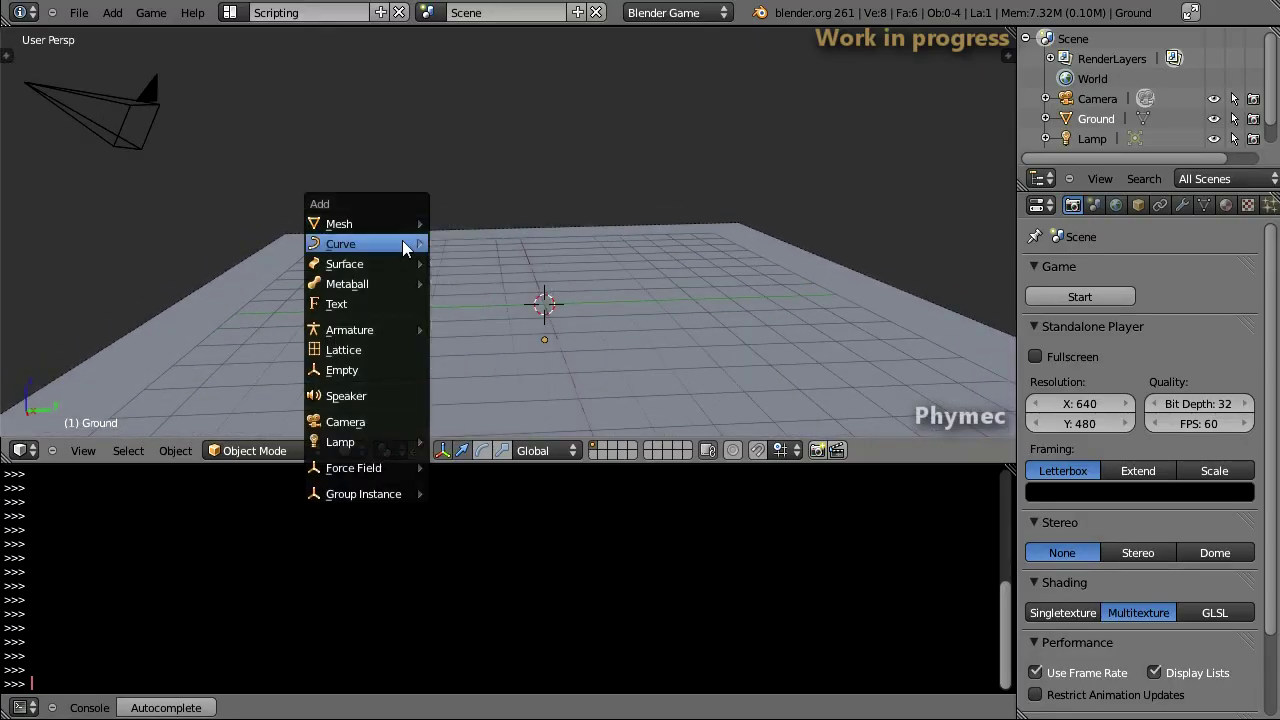
- Add a path curve and move it down one unit
click(489, 318)
middle_drag(489, 318, 507, 326)
scroll(510, 326, up, 3)
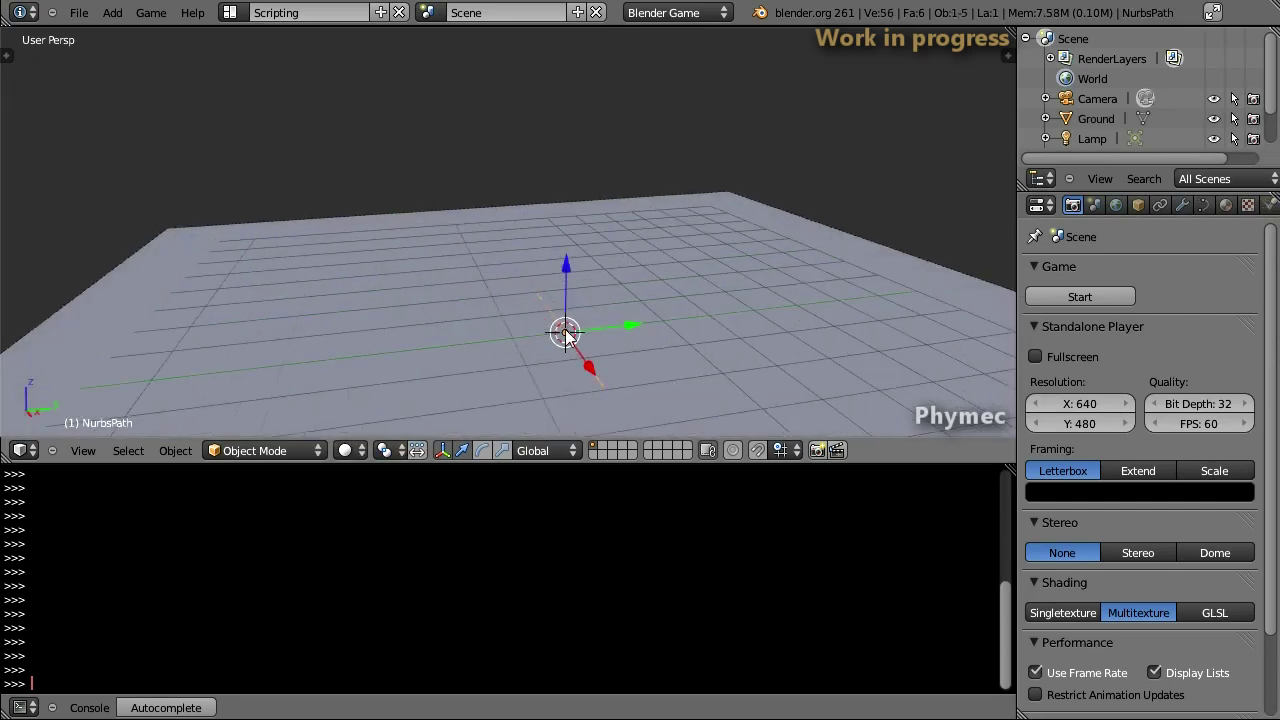
key(Tab)
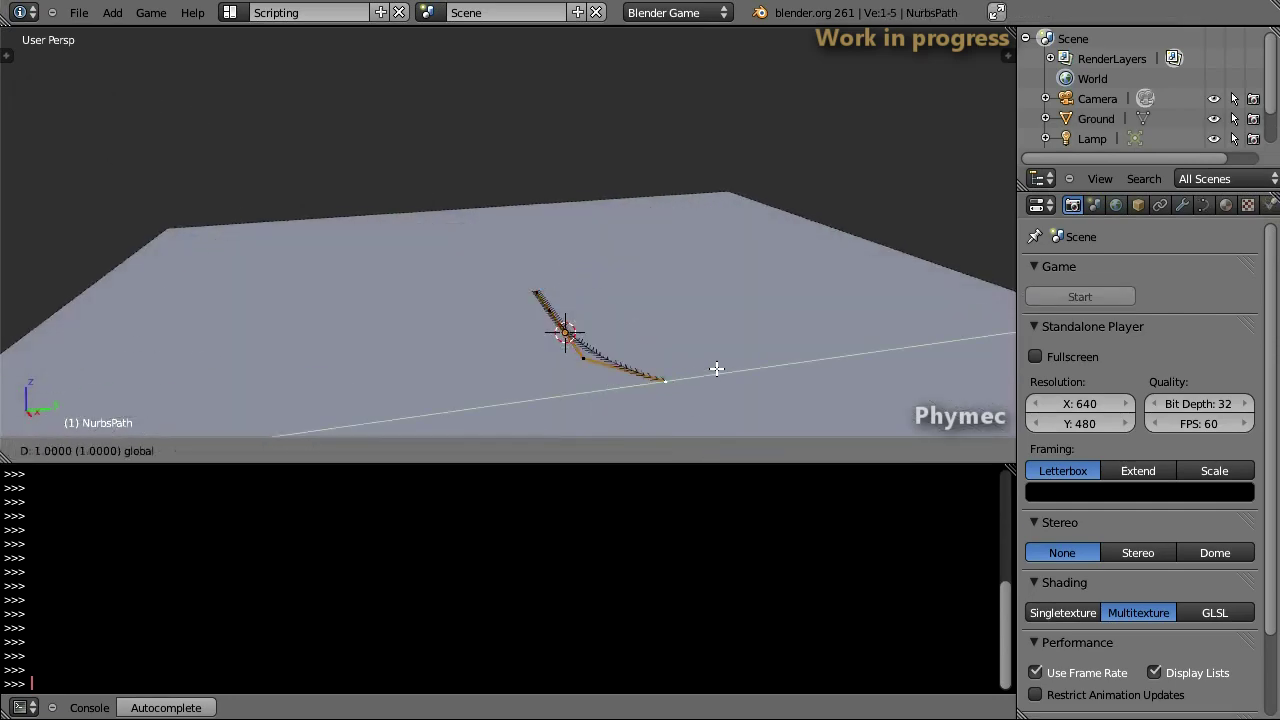
key(Return)
key(Tab)
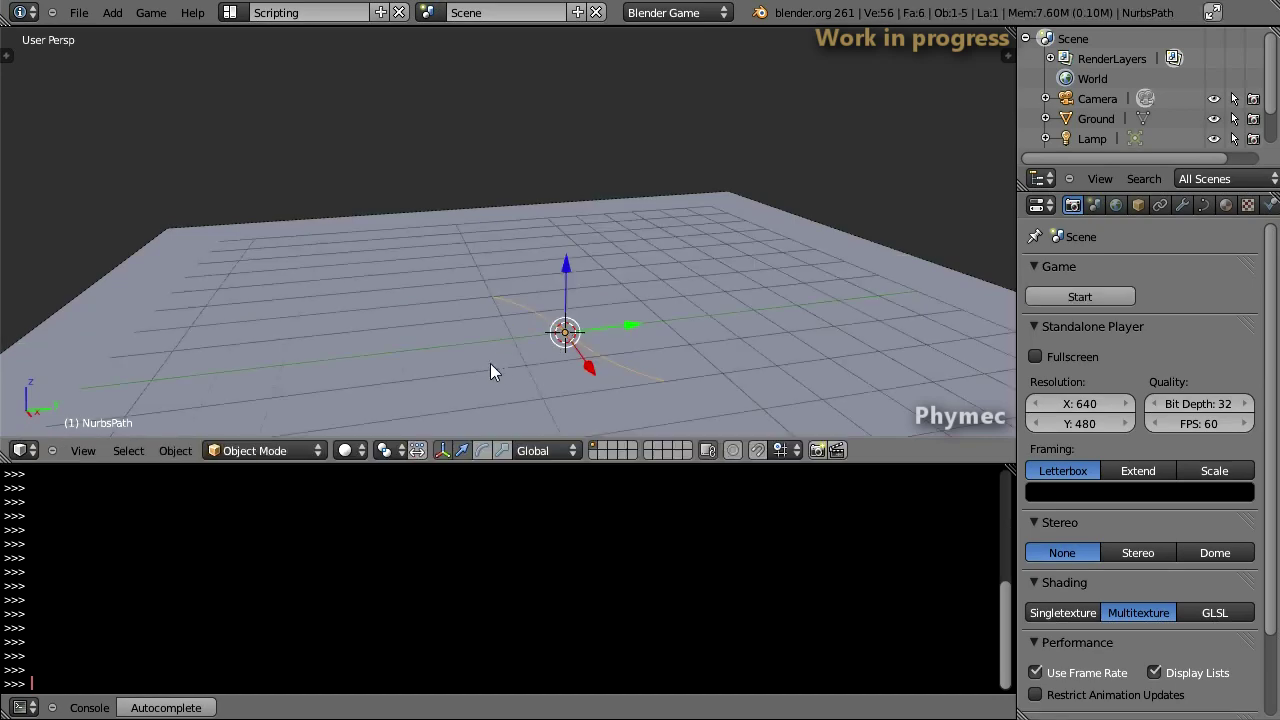
- Build bricks along the curve with physics_bricks_on_curve((0.25,1,0.5), 4) and test them falling in-game
text(physics_bricks_on_curve((0.25,1,0.5), 4))
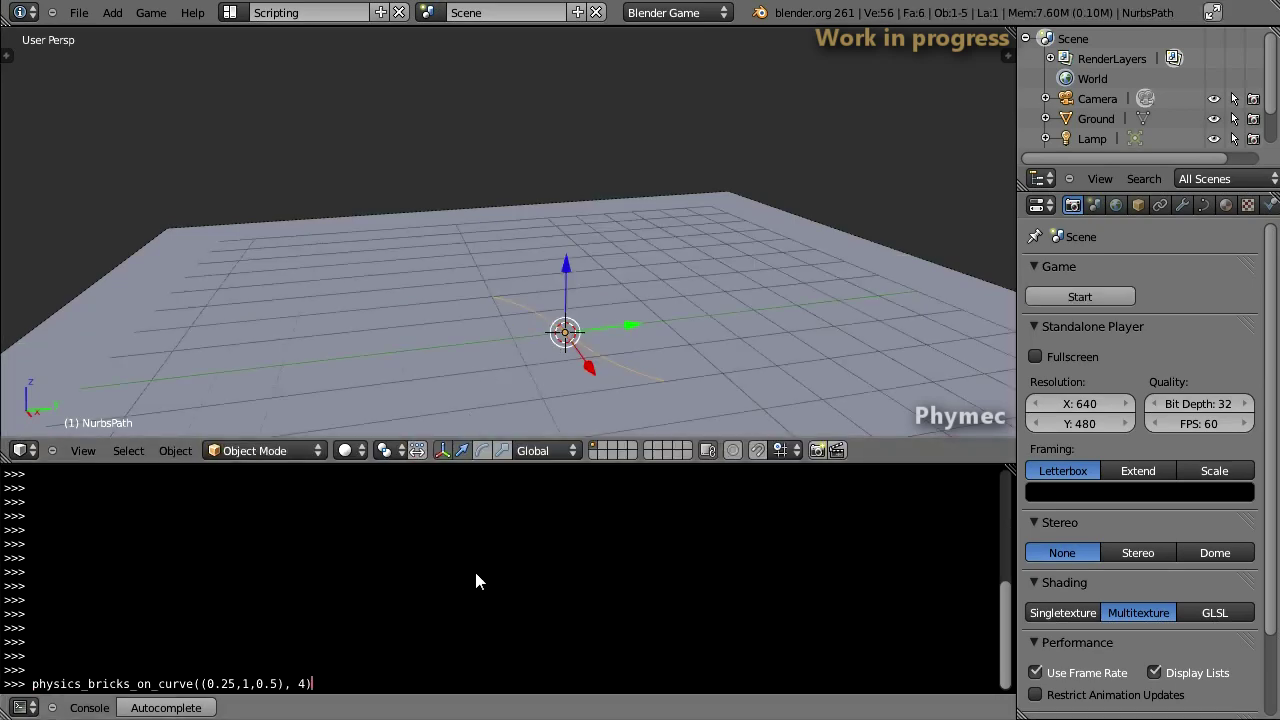
key(Return)
middle_drag(492, 310, 507, 292)
key(p)
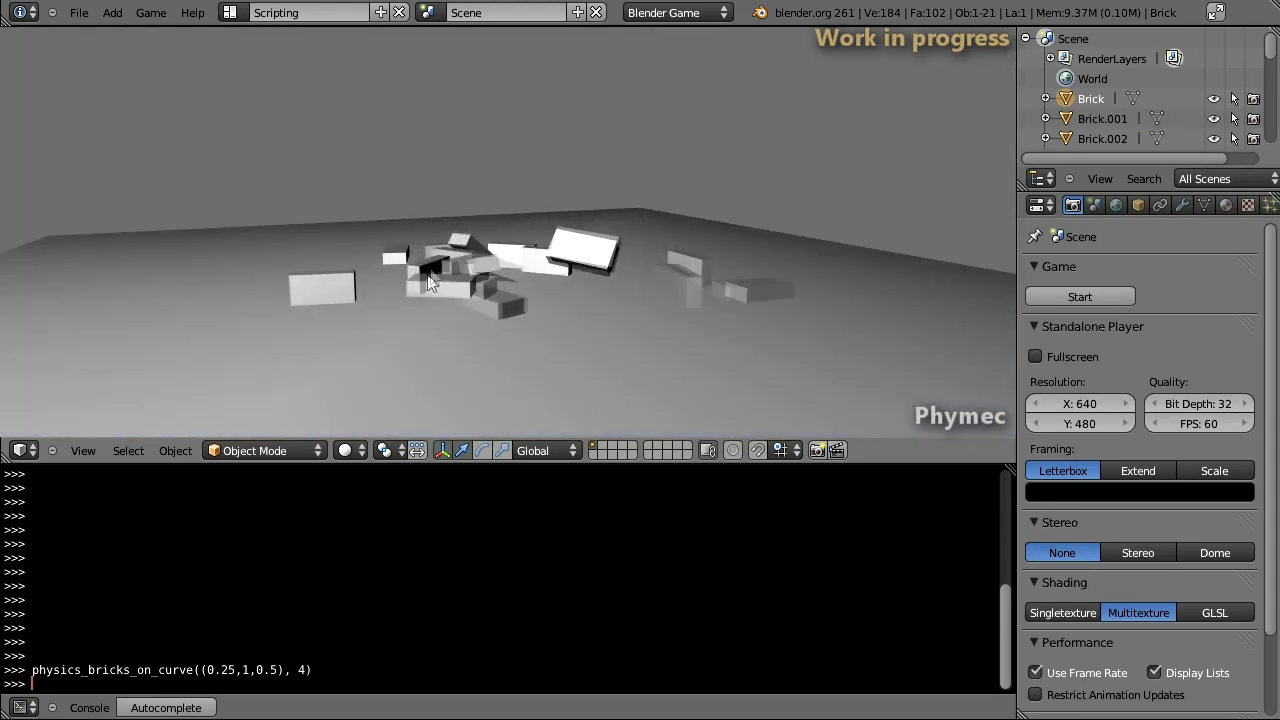
key(Escape)
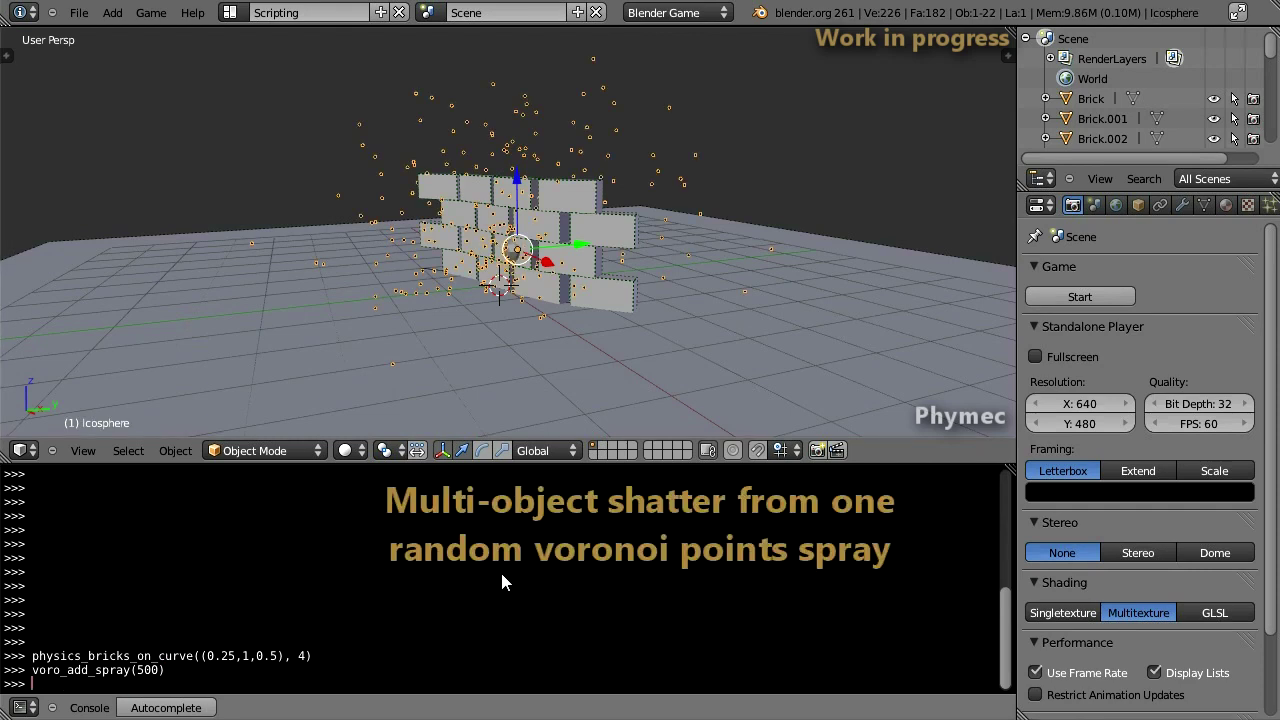
- Collect the sprayed points with voro_points(particles=True) and select all child bricks of the wall
key(Return)
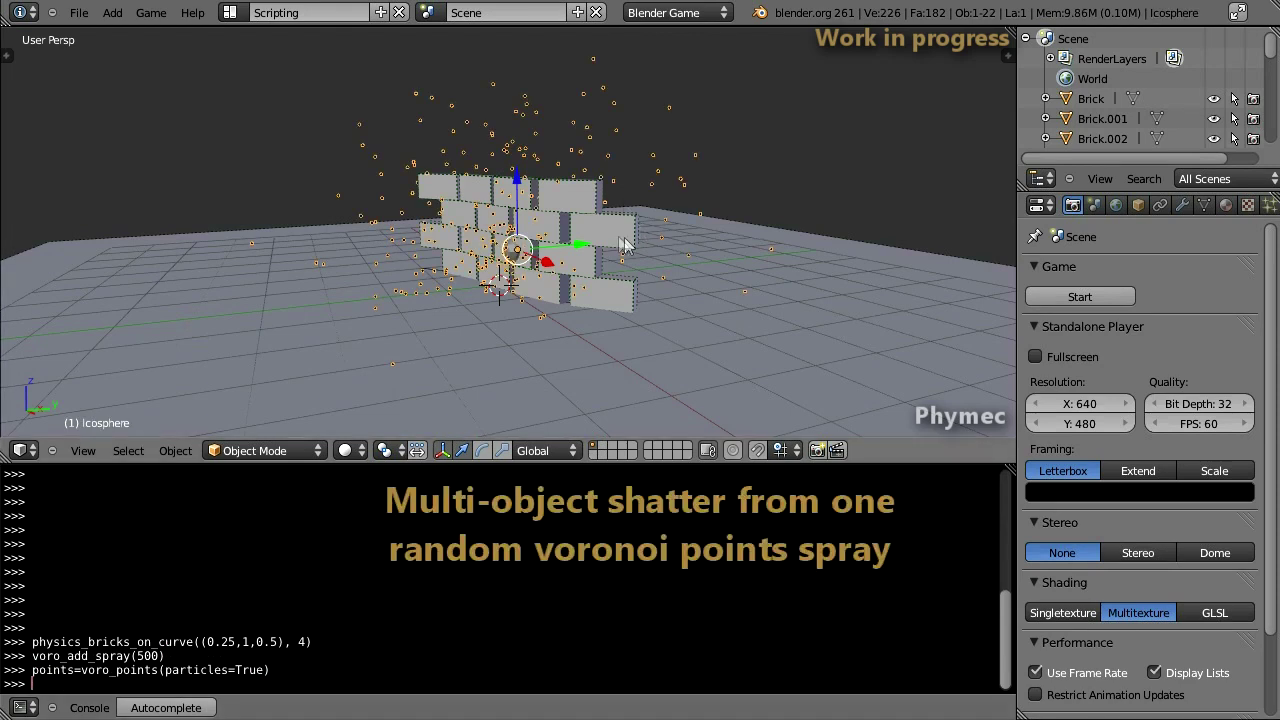
middle_drag(603, 240, 587, 252)
key(shift+g)
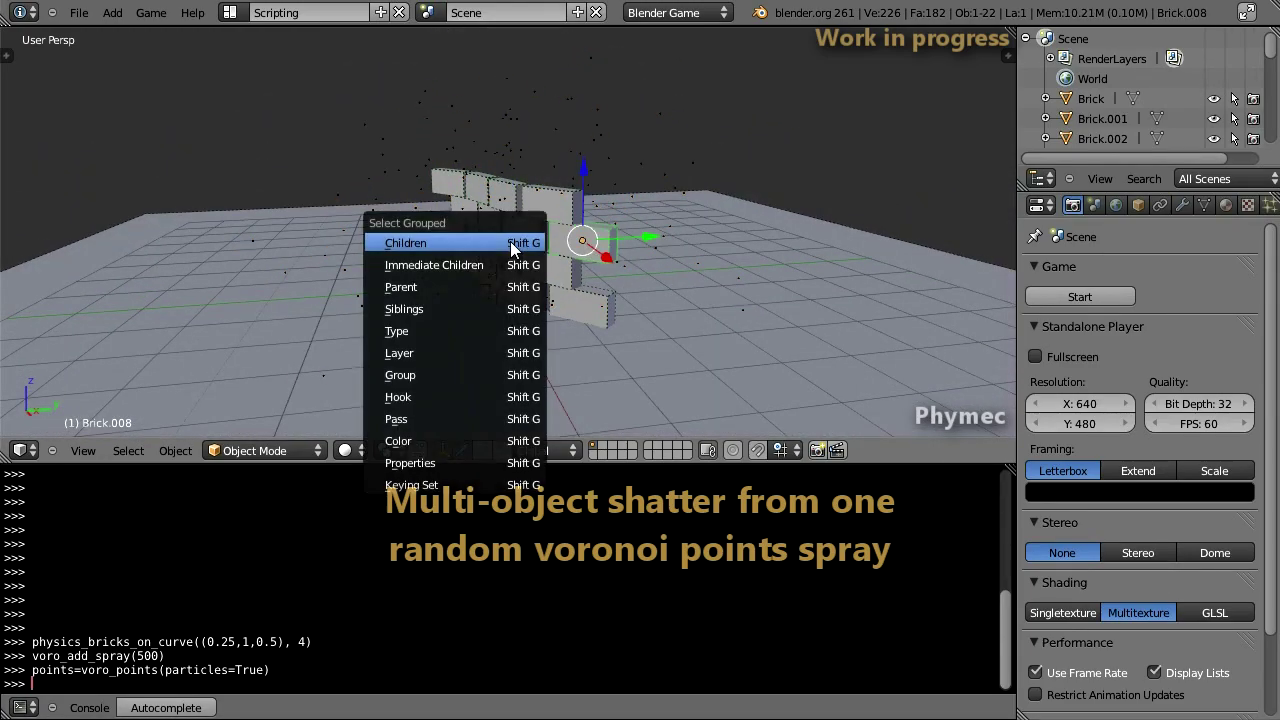
click(486, 375)
- Run physics_voronoi_shatter(points) to split the selected bricks into Voronoi hulls
middle_drag(486, 373, 492, 360)
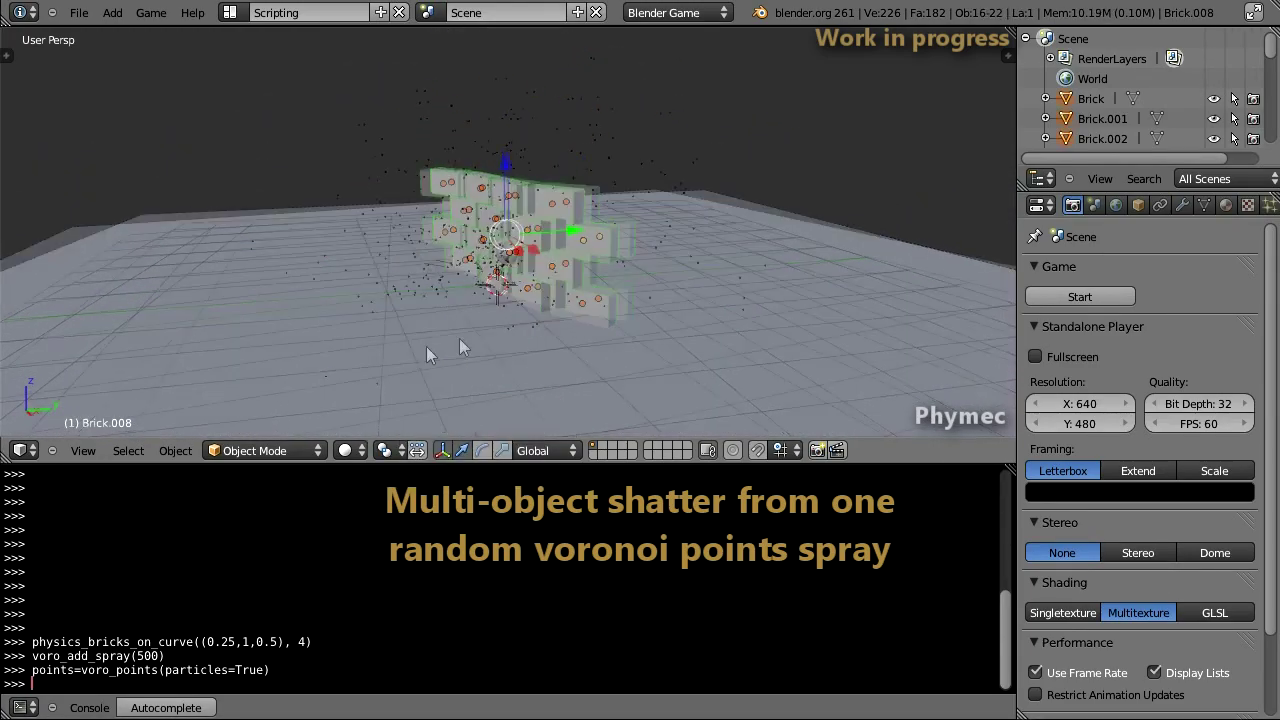
text(physics_voronoi_shatter(points))
key(Return)
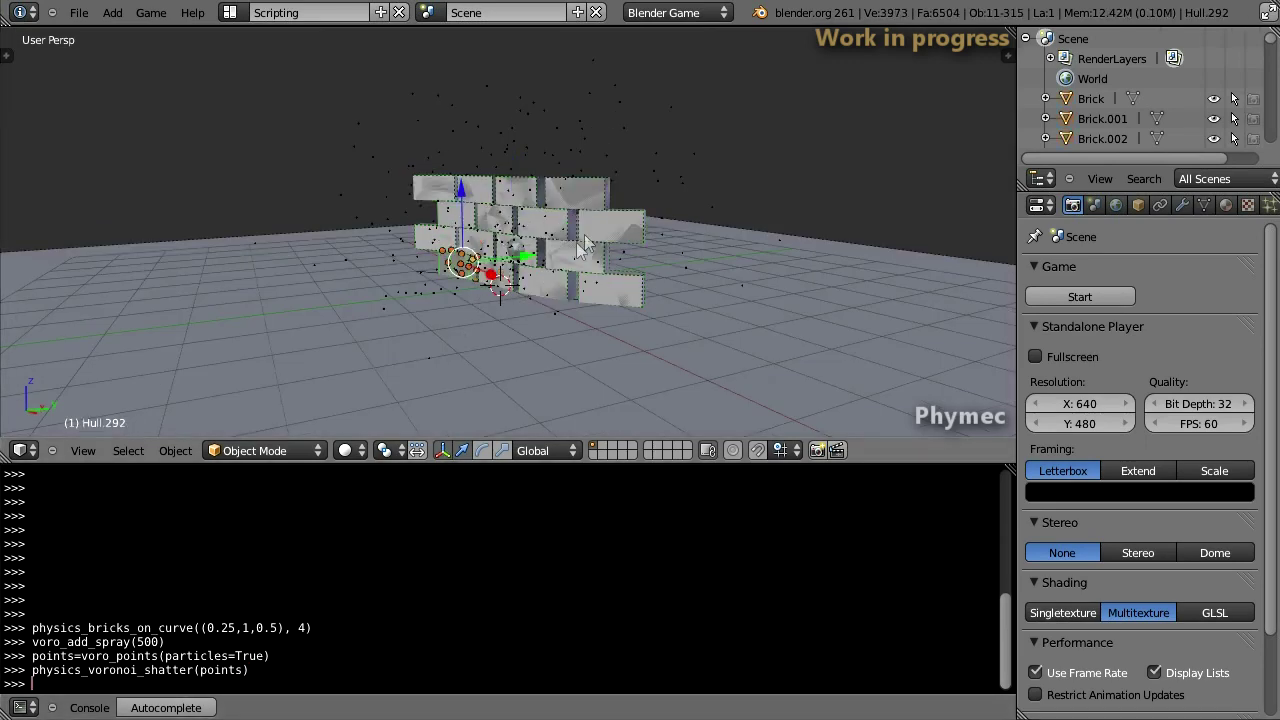
middle_drag(497, 260, 503, 262)
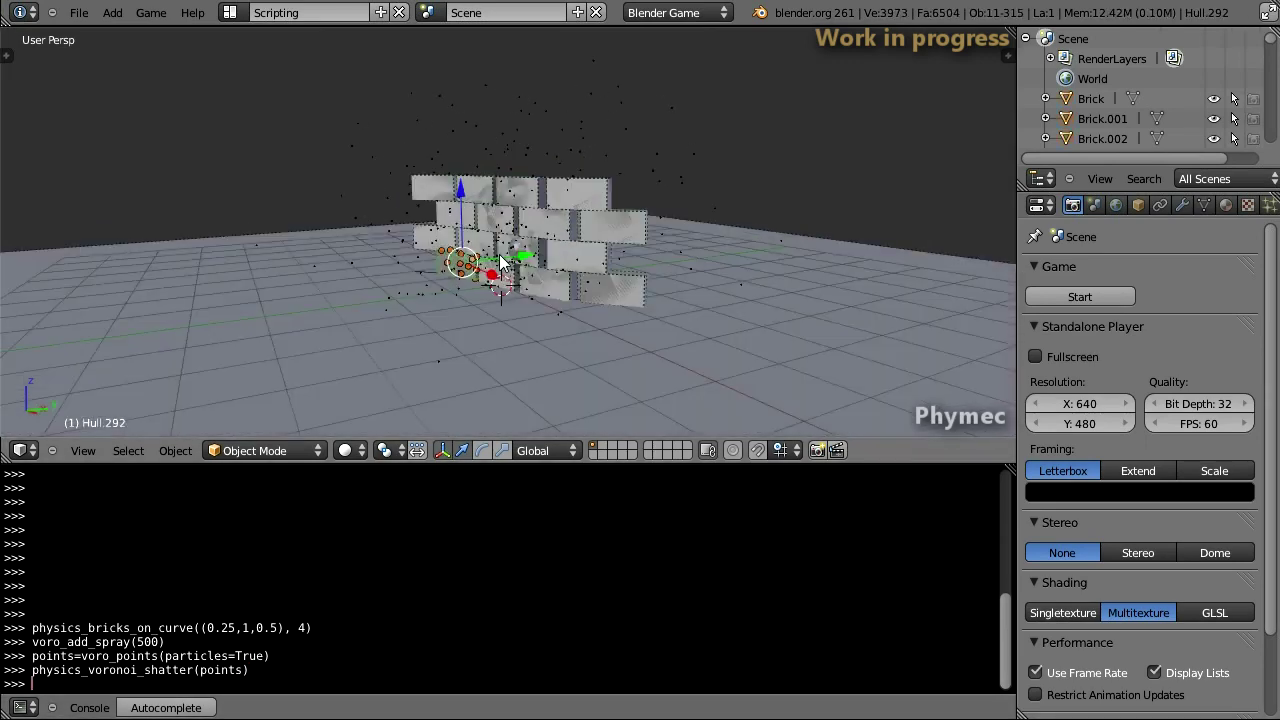
scroll(500, 262, up, 2)
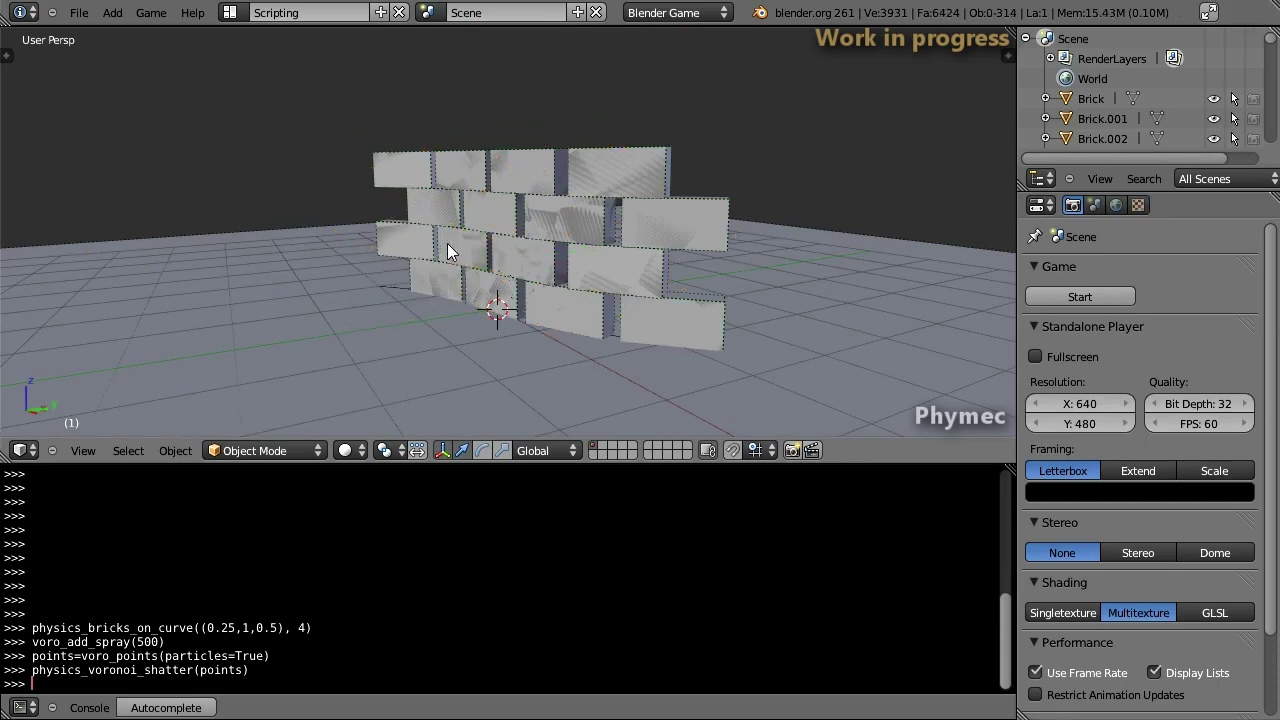
key(p)
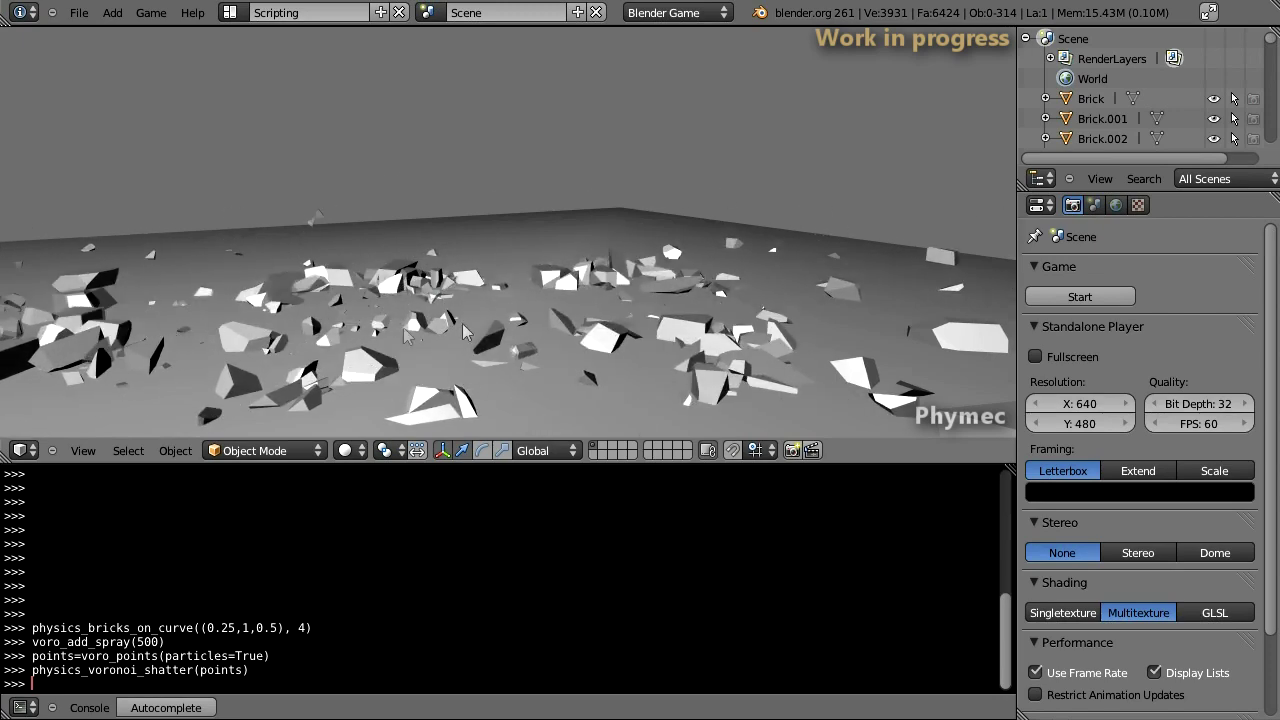
key(Escape)
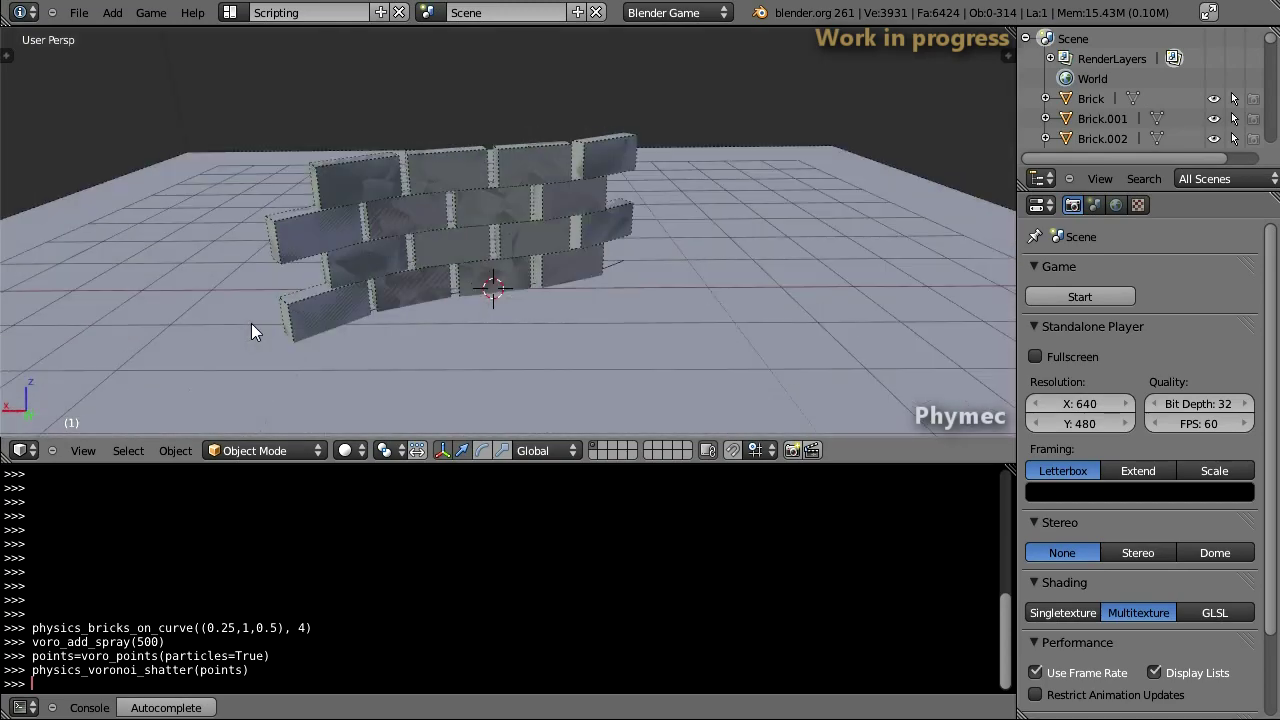
key(p)
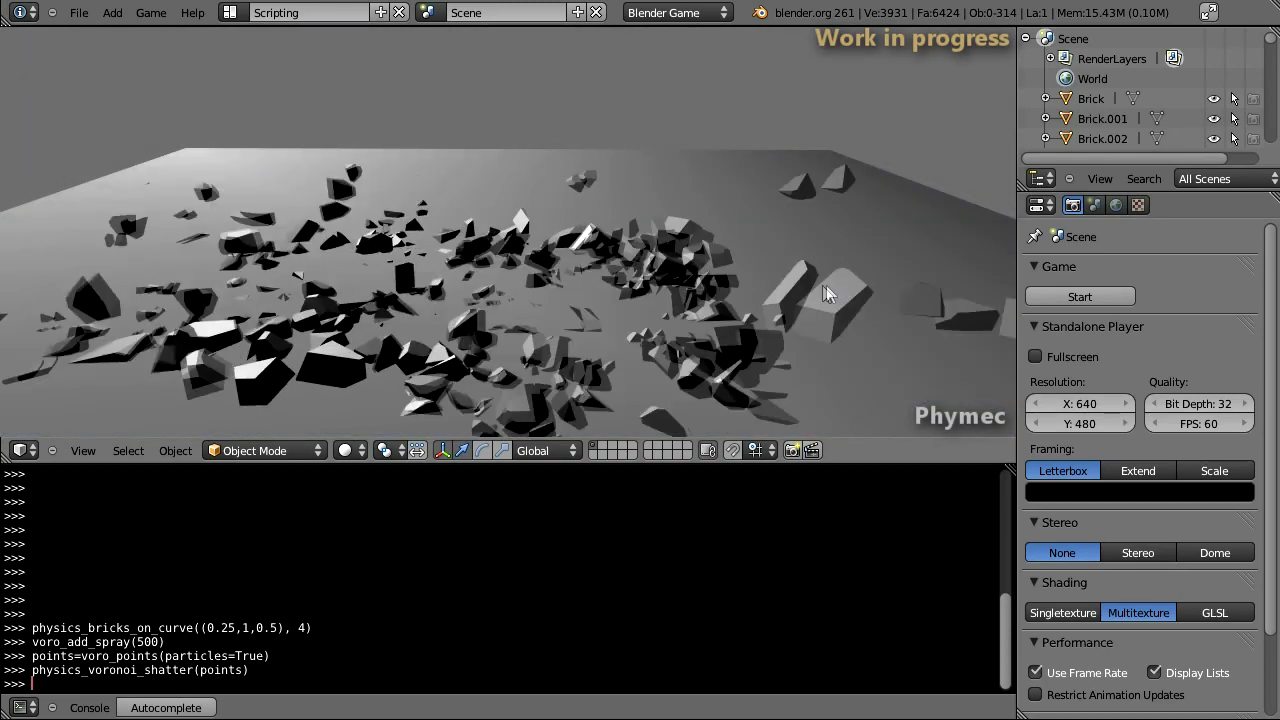
key(Escape)
middle_drag(321, 333, 821, 313)
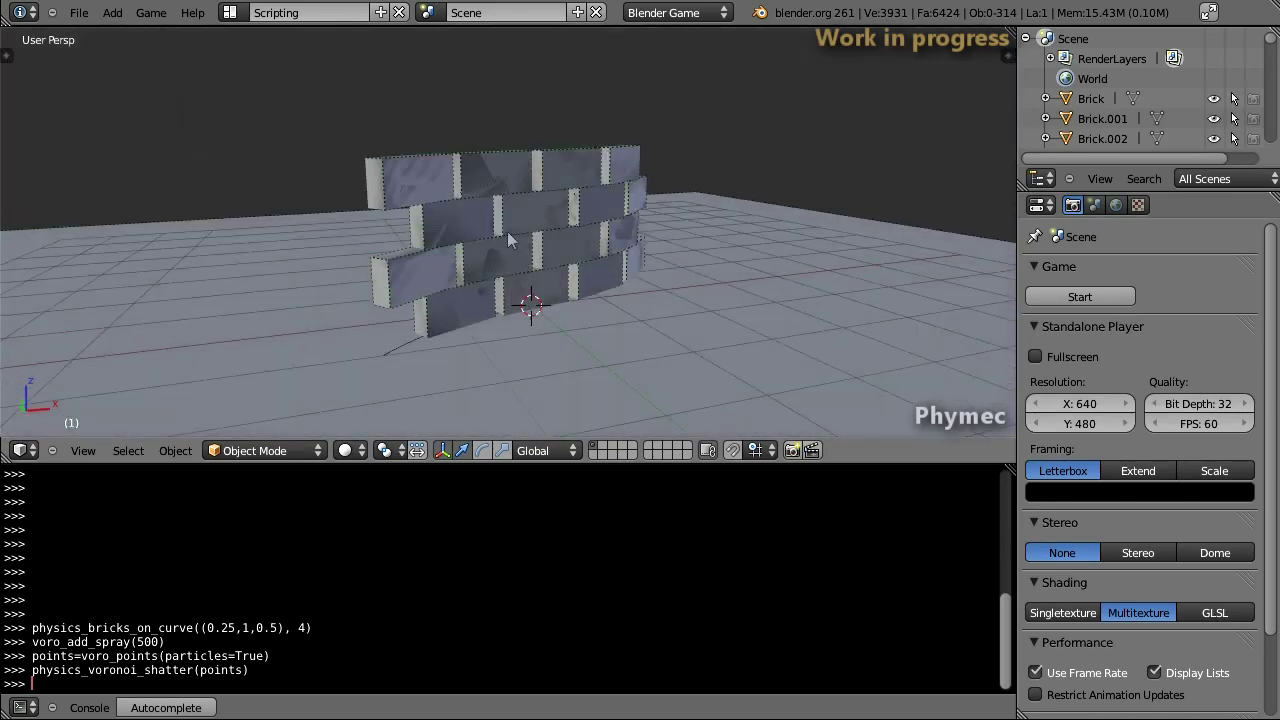
key(p)
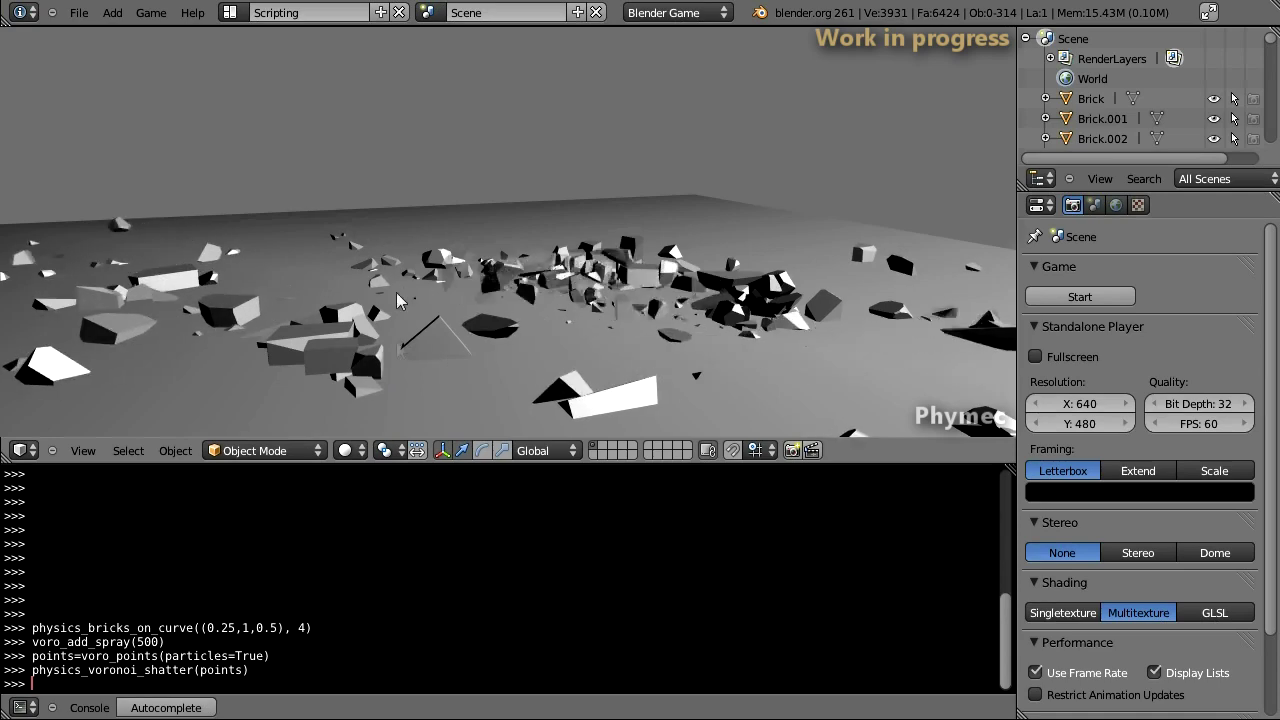
key(Escape)
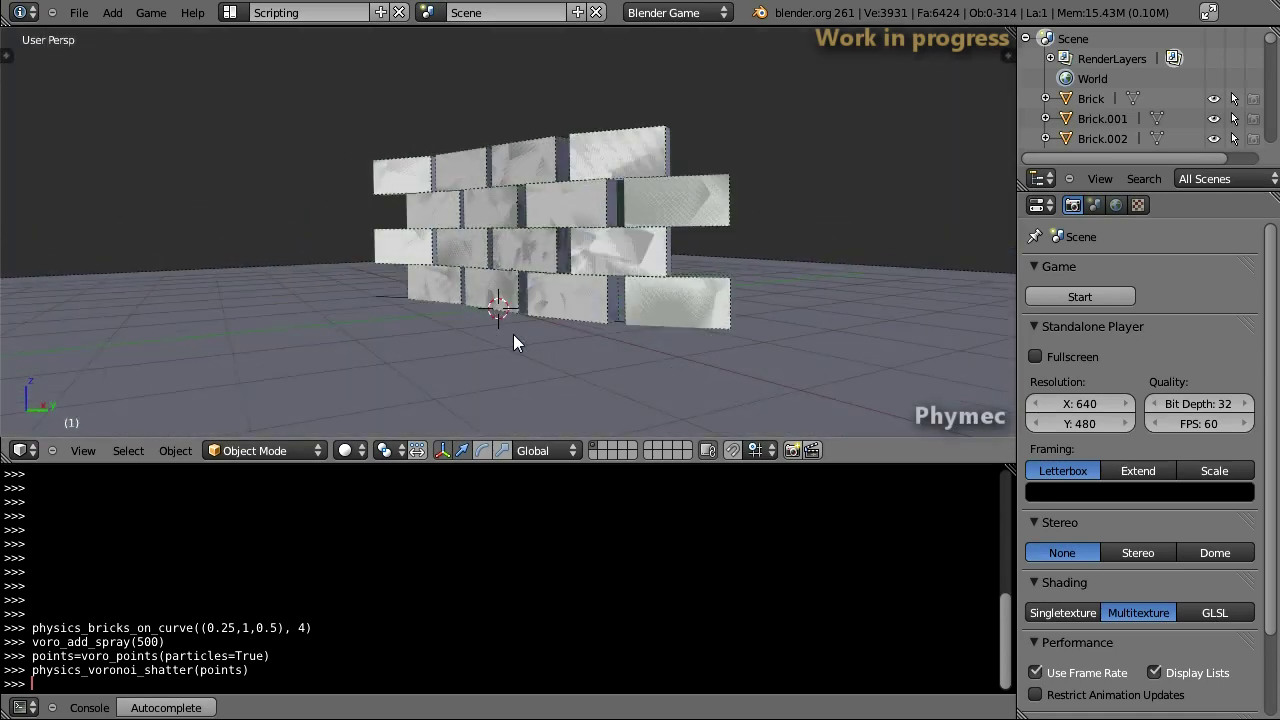
key(KP_1)
right_click(405, 178)
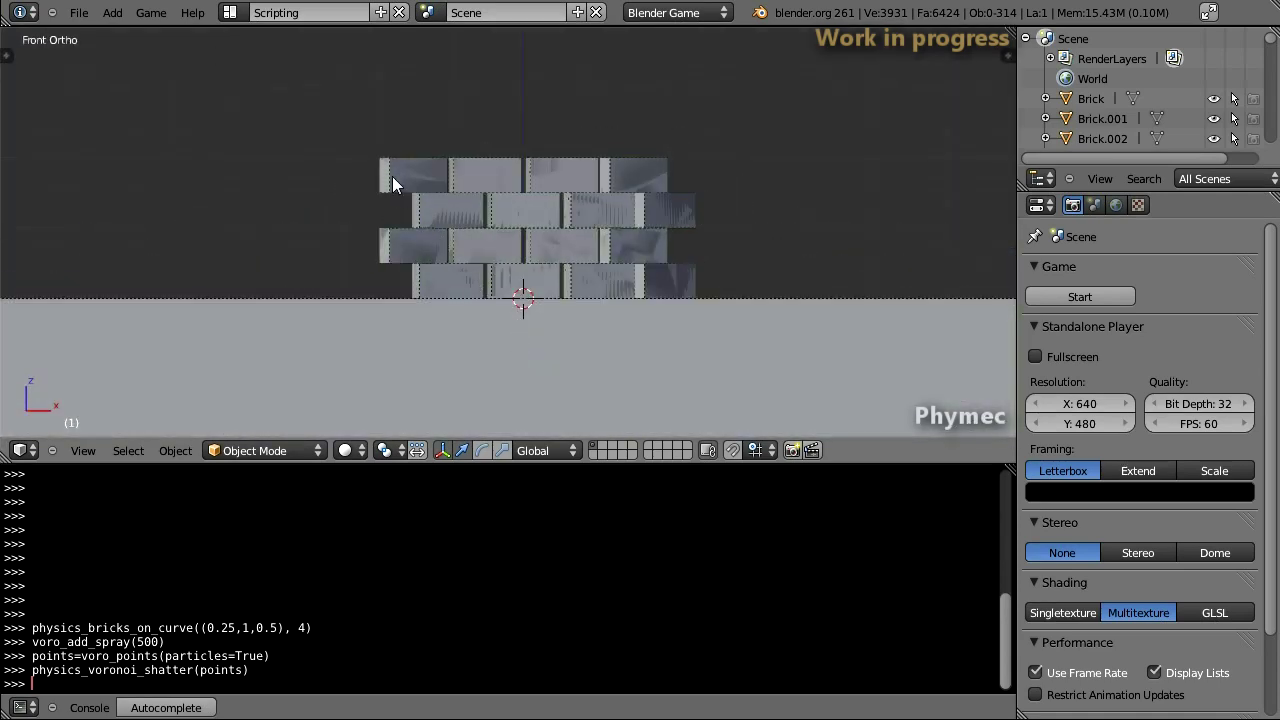
- Box-select all the wall bricks and delete them
key(b)
drag(342, 118, 756, 302)
click(755, 281)
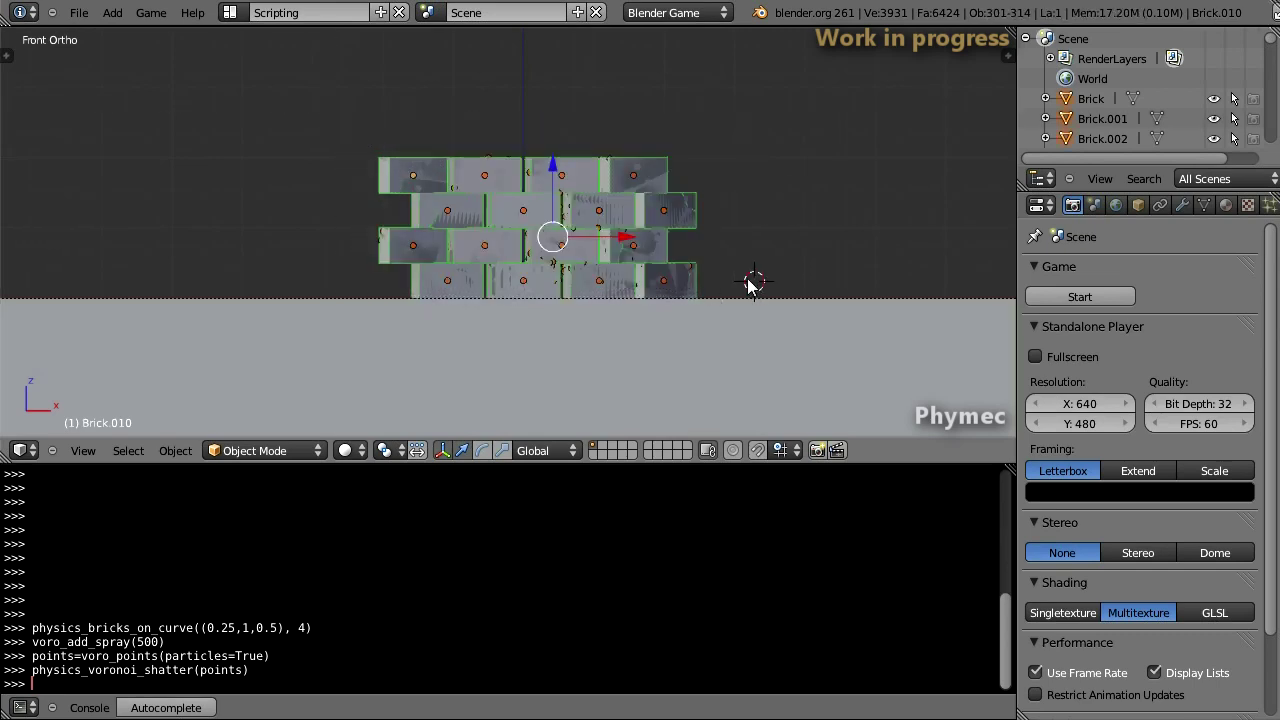
key(x)
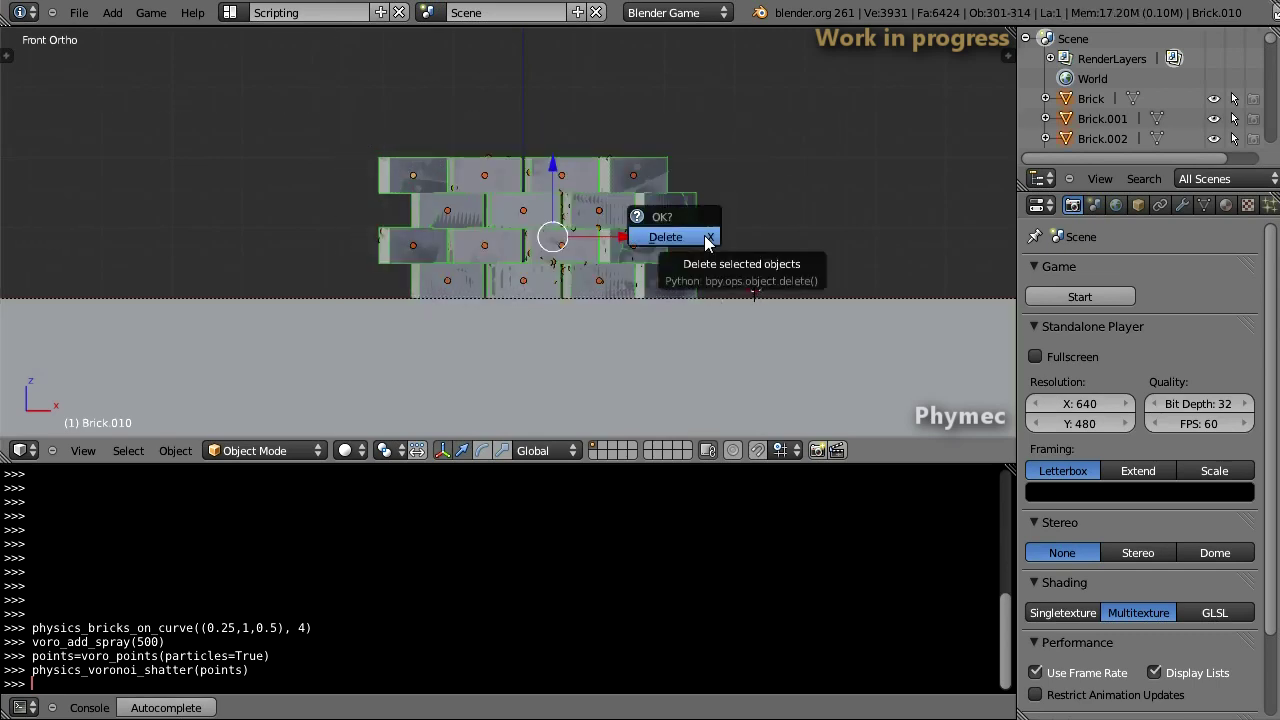
click(704, 240)
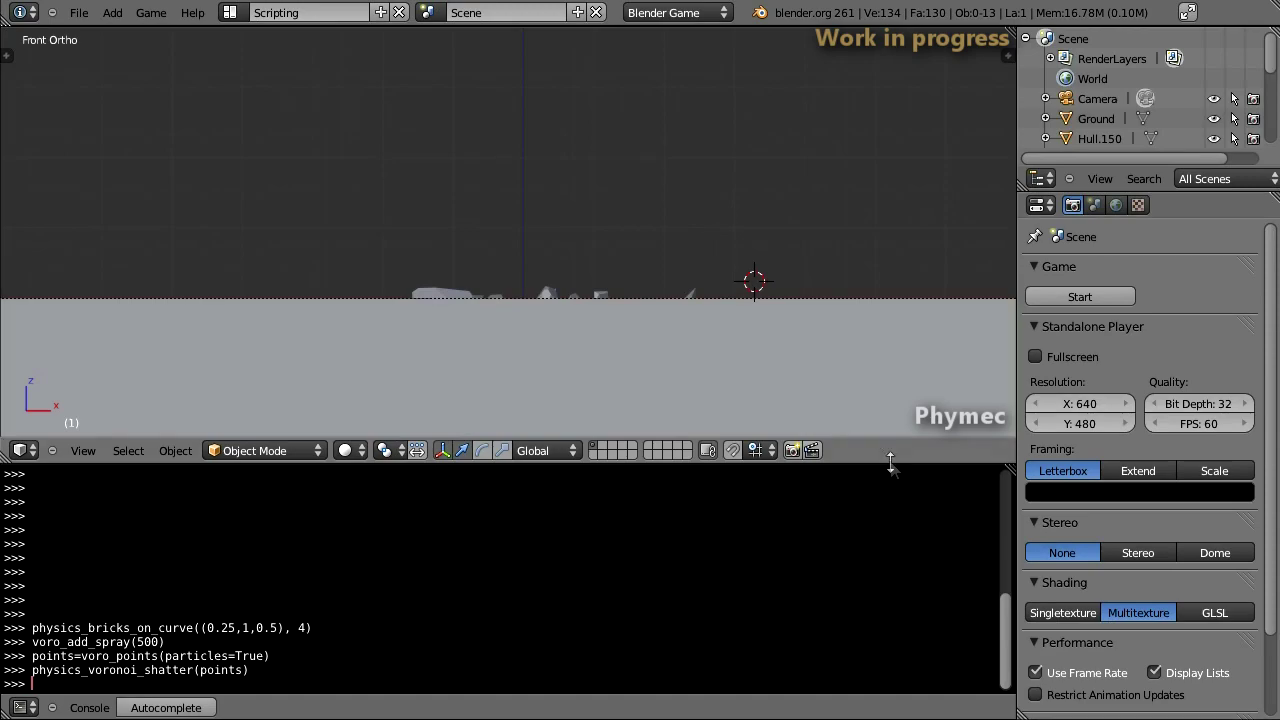
- Create a 1×1×4 physics cuboid with physics_cuboid((1,1,4)) and raise it 2 units along Z
middle_drag(862, 440, 504, 375)
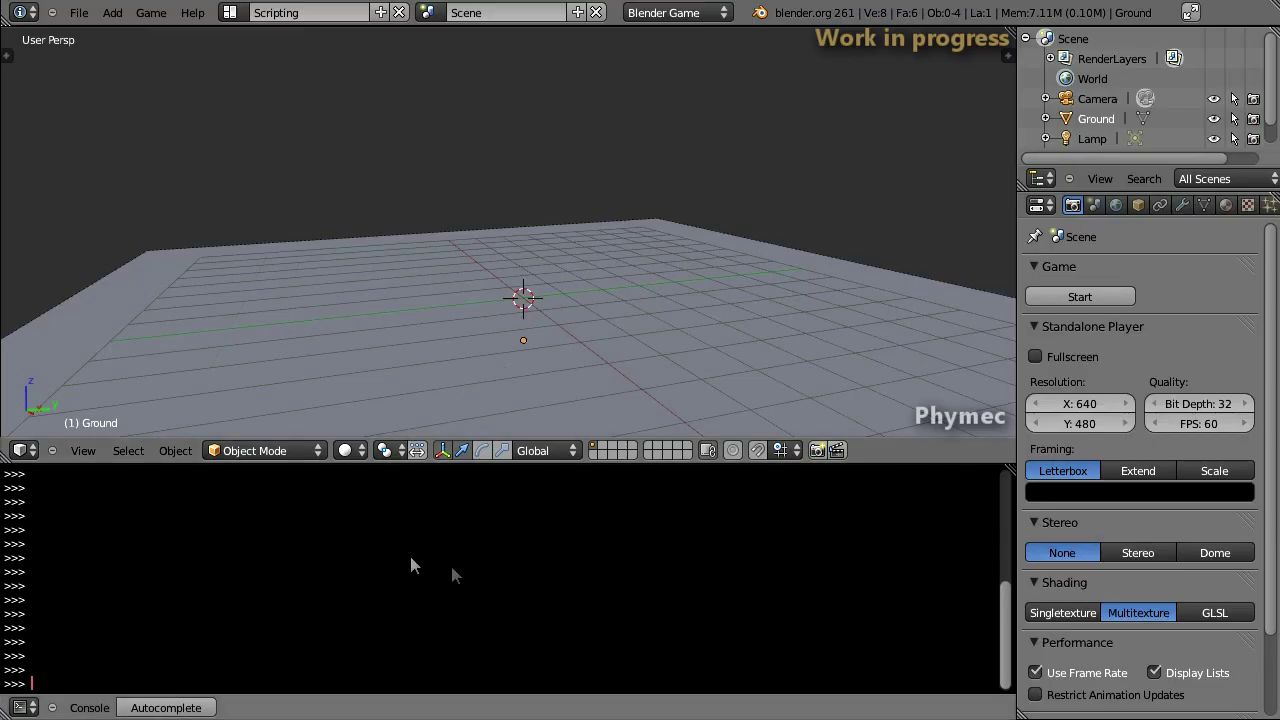
text(physics_cuboid((1,1,4)))
key(Return)
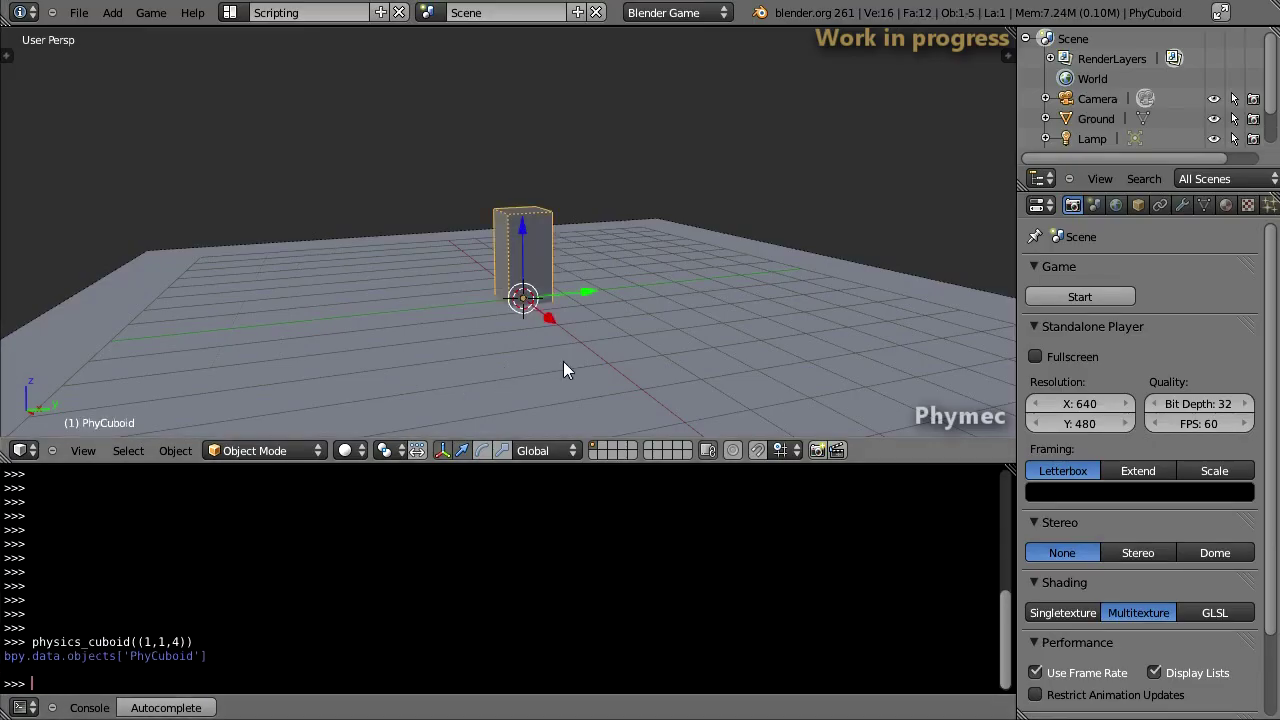
key(g)
key(z)
key(2)
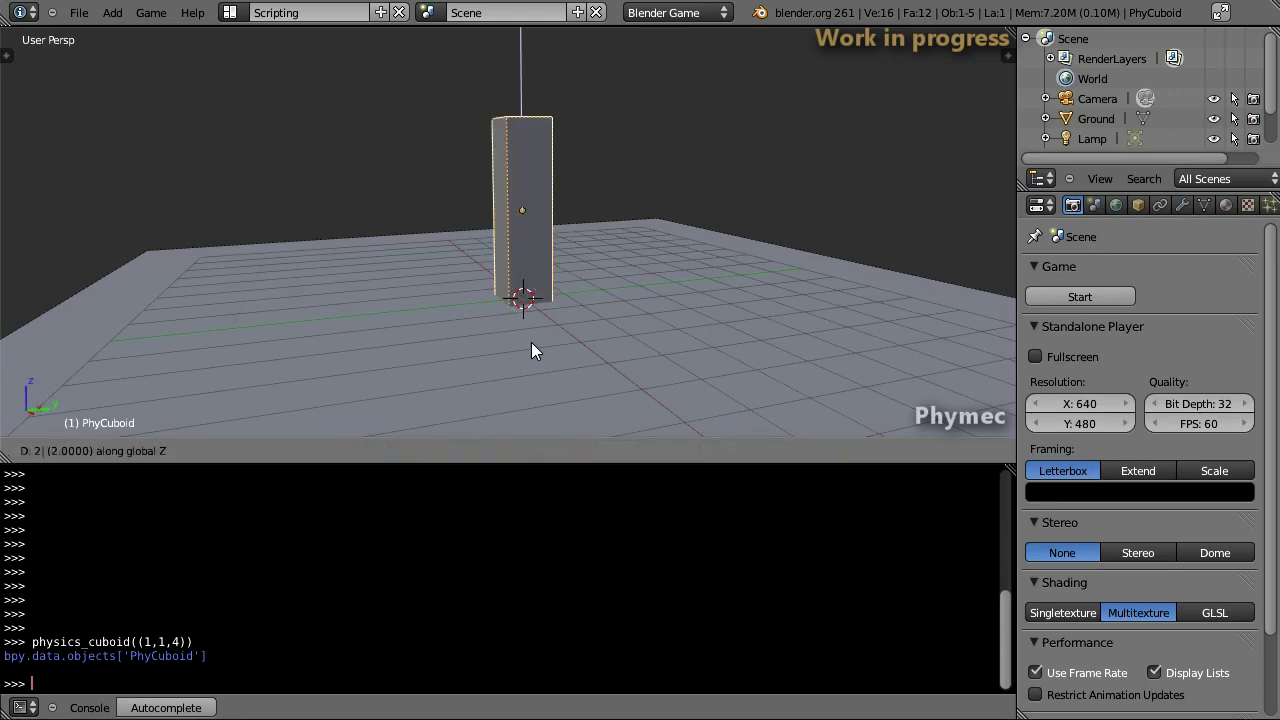
key(Return)
- Add a Grid plane and lift it 2 units to the pillar's mid-height
middle_drag(542, 305, 503, 350)
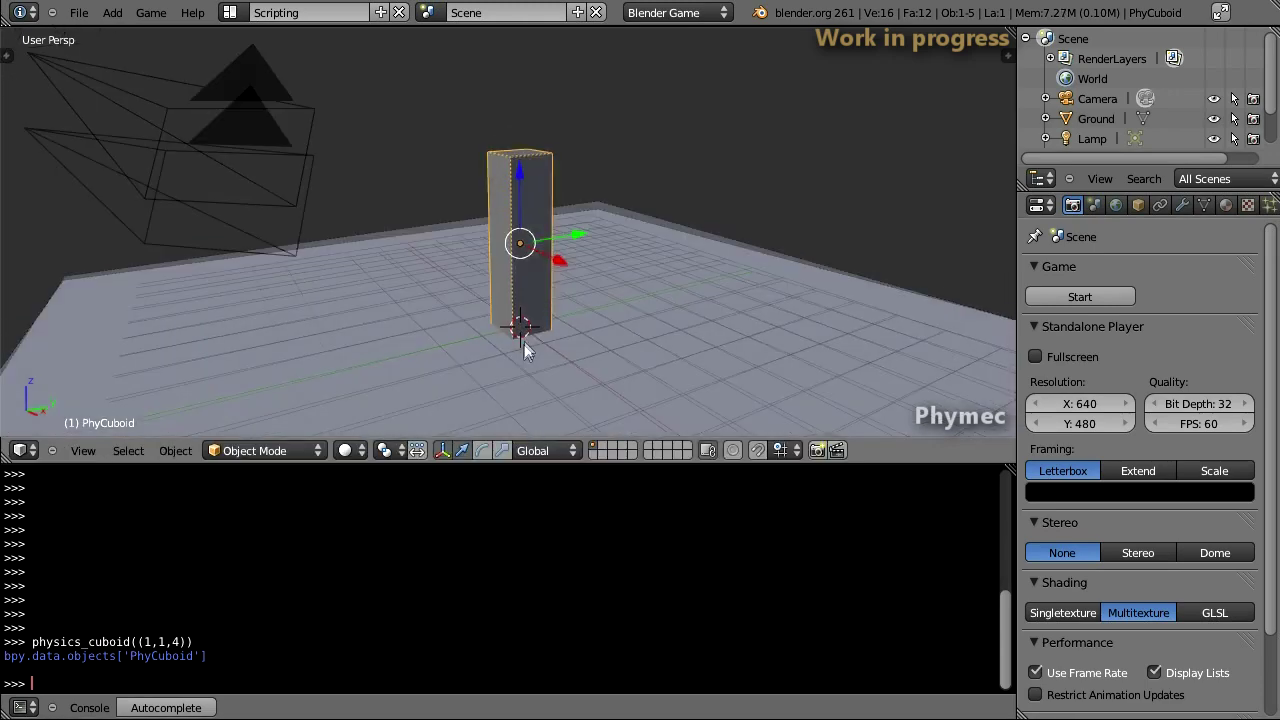
scroll(503, 350, up, 2)
key(shift+a)
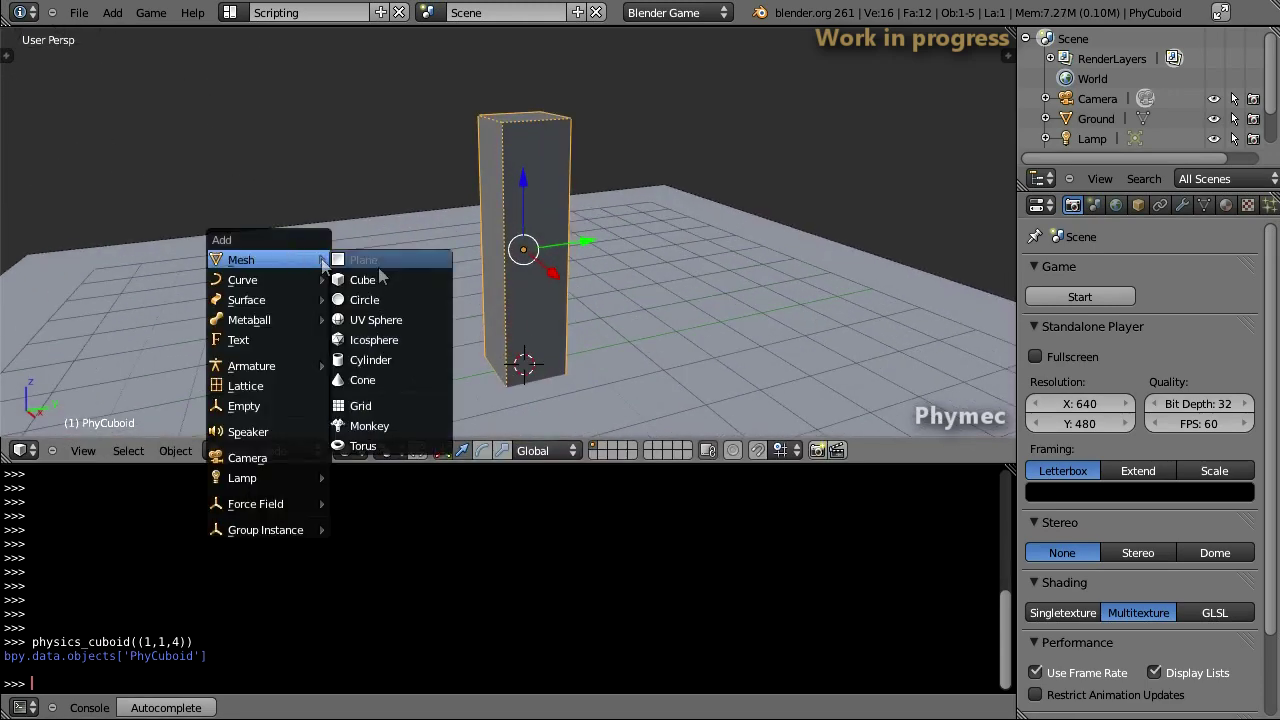
click(375, 406)
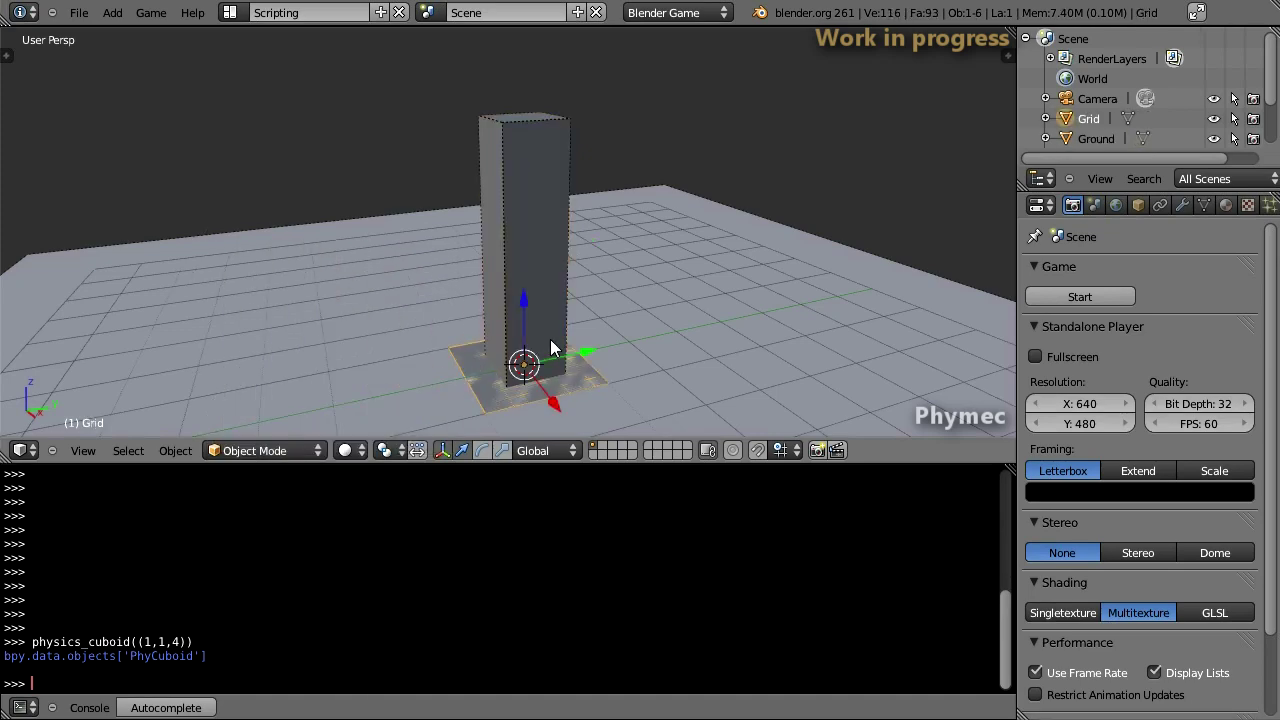
key(Tab)
key(Tab)
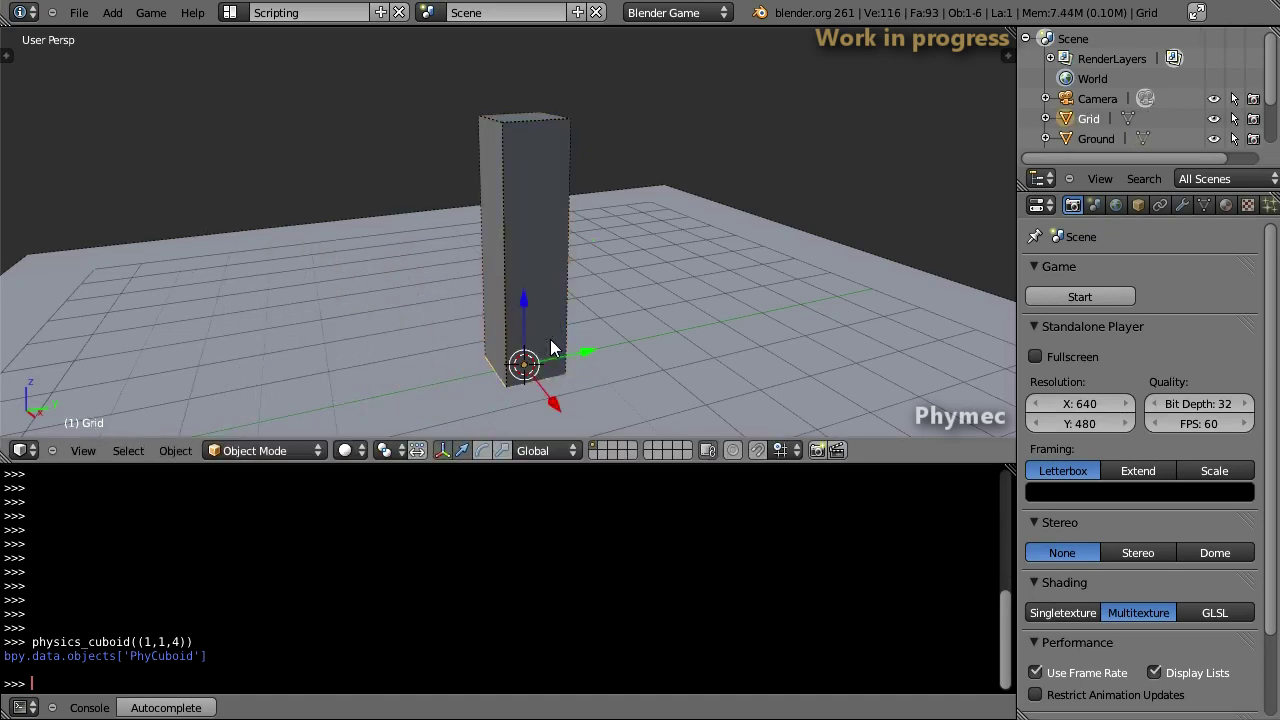
key(g)
key(z)
key(2)
key(Return)
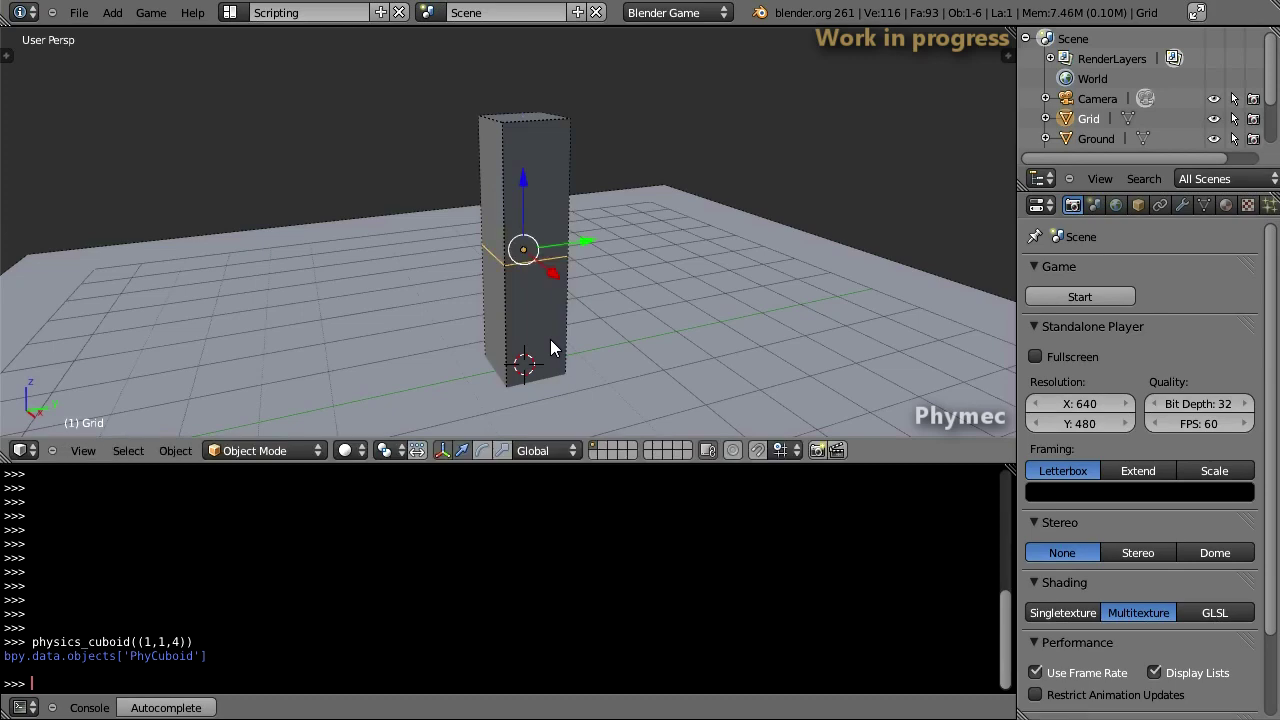
- Change the Grid's physics type from Static to No Collision
scroll(550, 339, up, 4)
key(Tab)
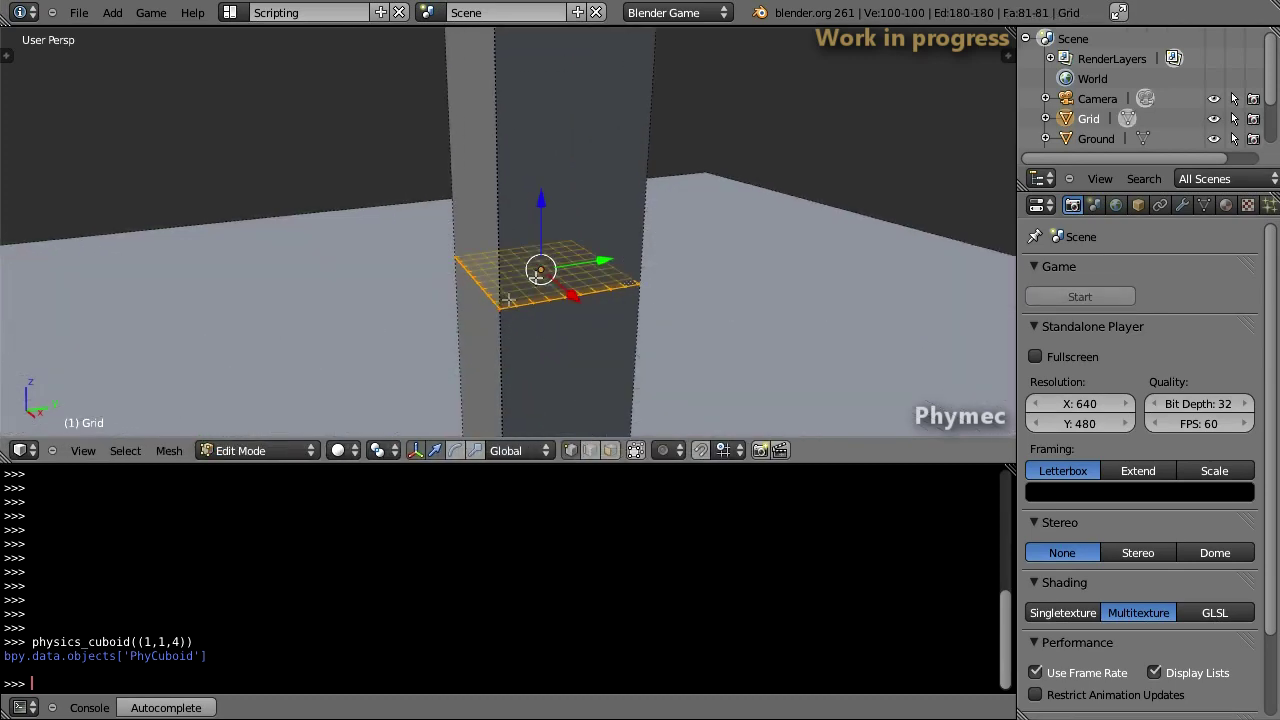
key(Tab)
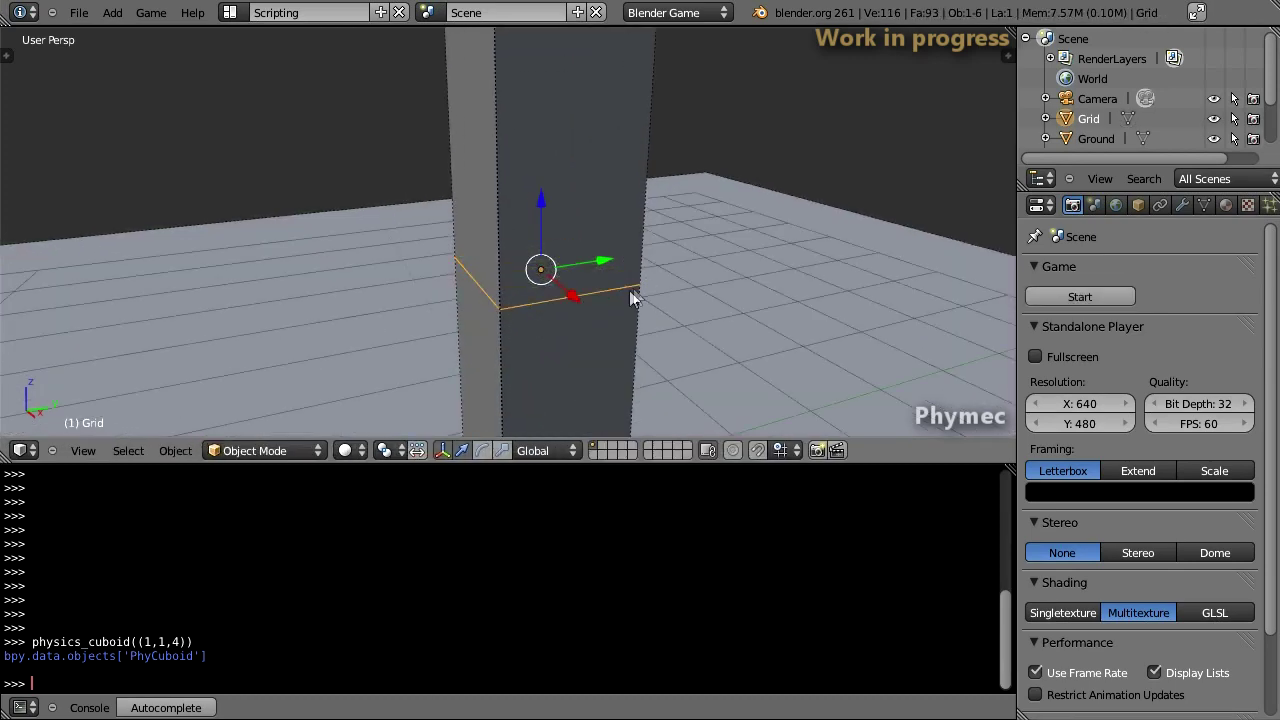
scroll(615, 300, down, 4)
middle_drag(608, 301, 619, 298)
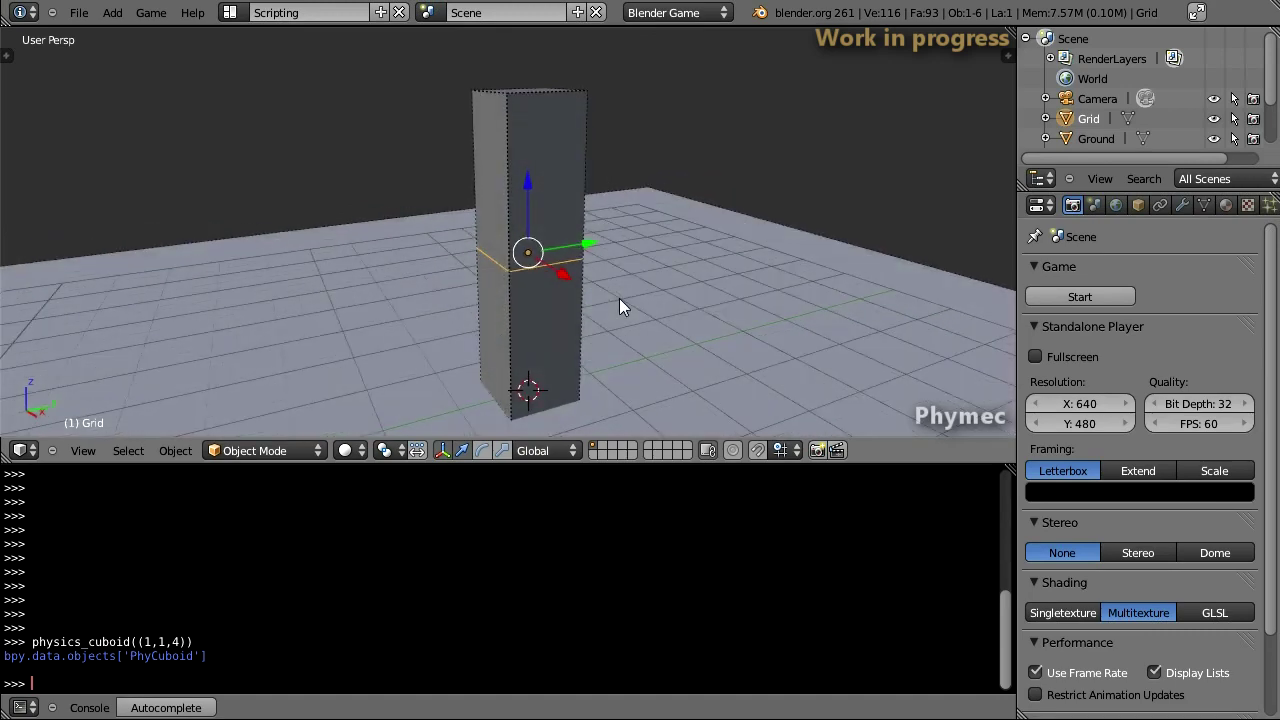
scroll(1180, 206, down, 1)
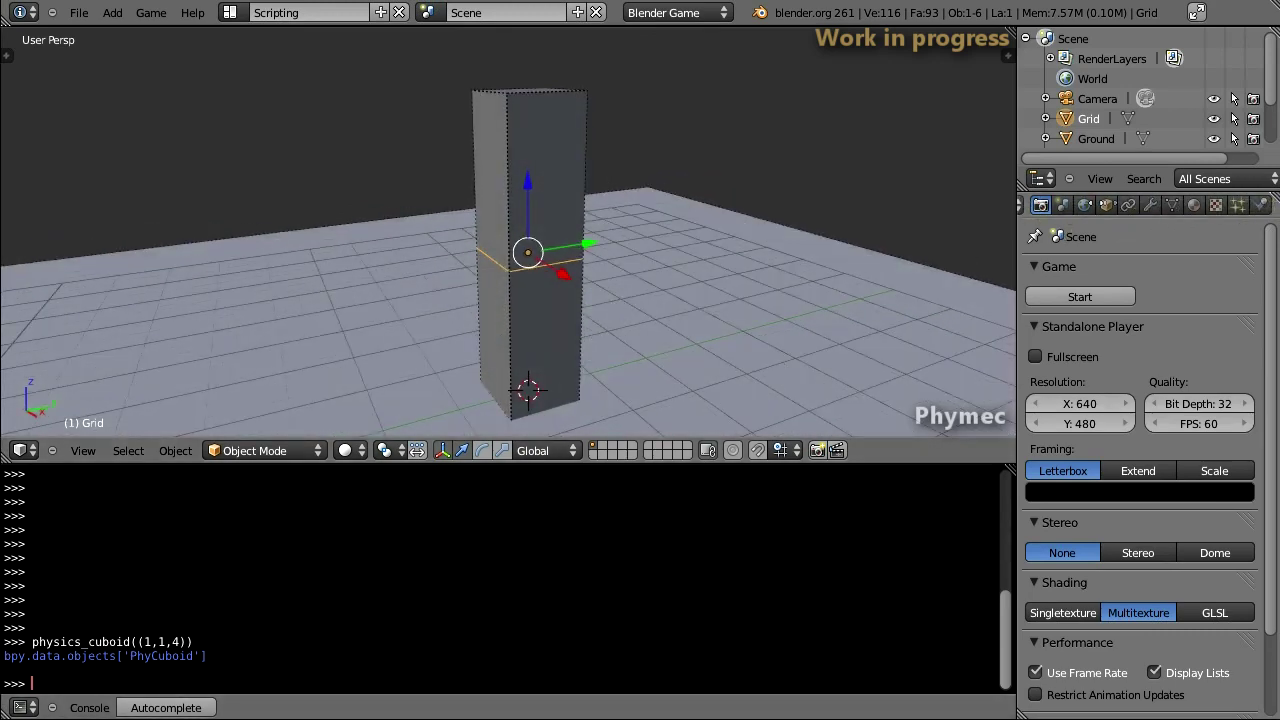
click(1260, 204)
click(1160, 295)
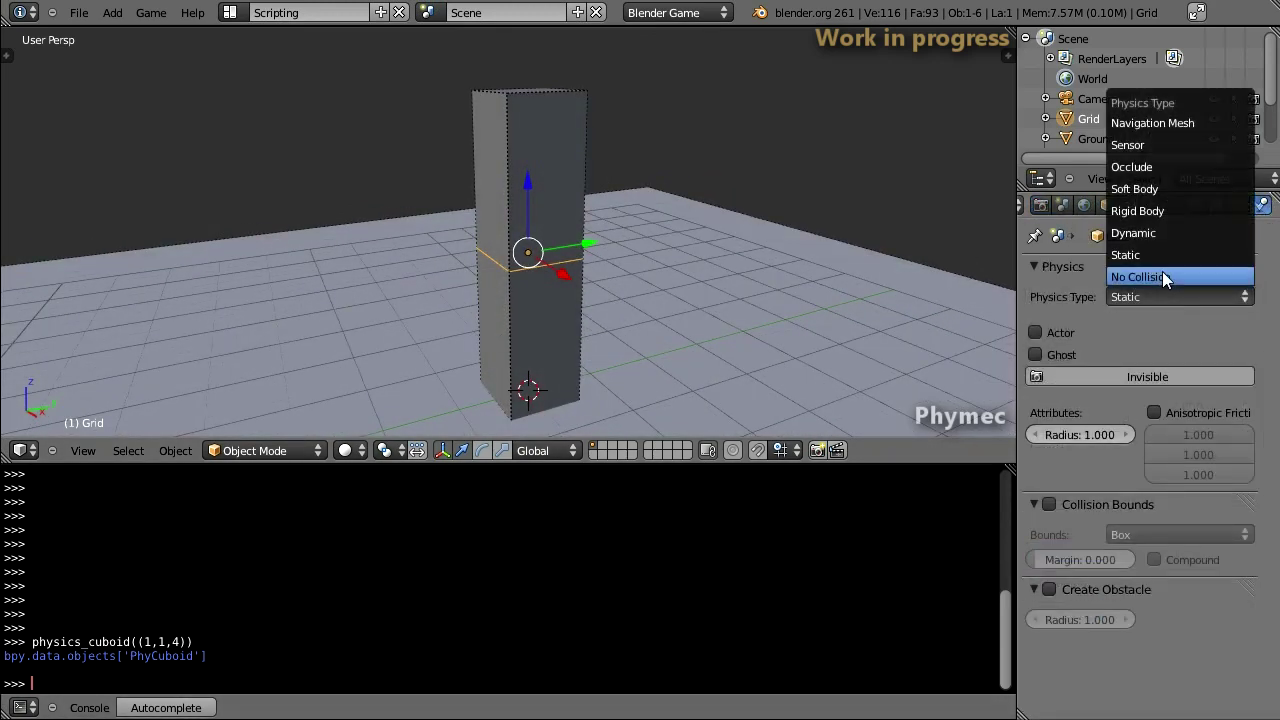
click(1140, 274)
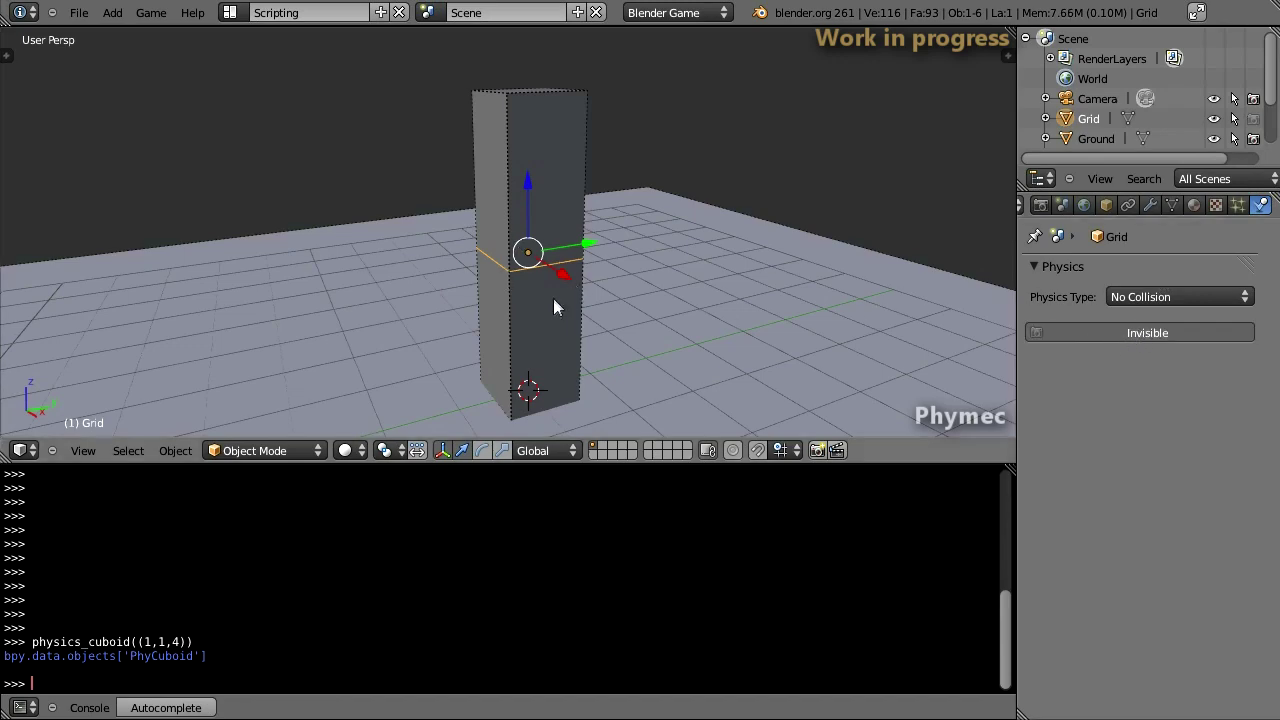
scroll(581, 243, up, 3)
key(Tab)
key(Tab)
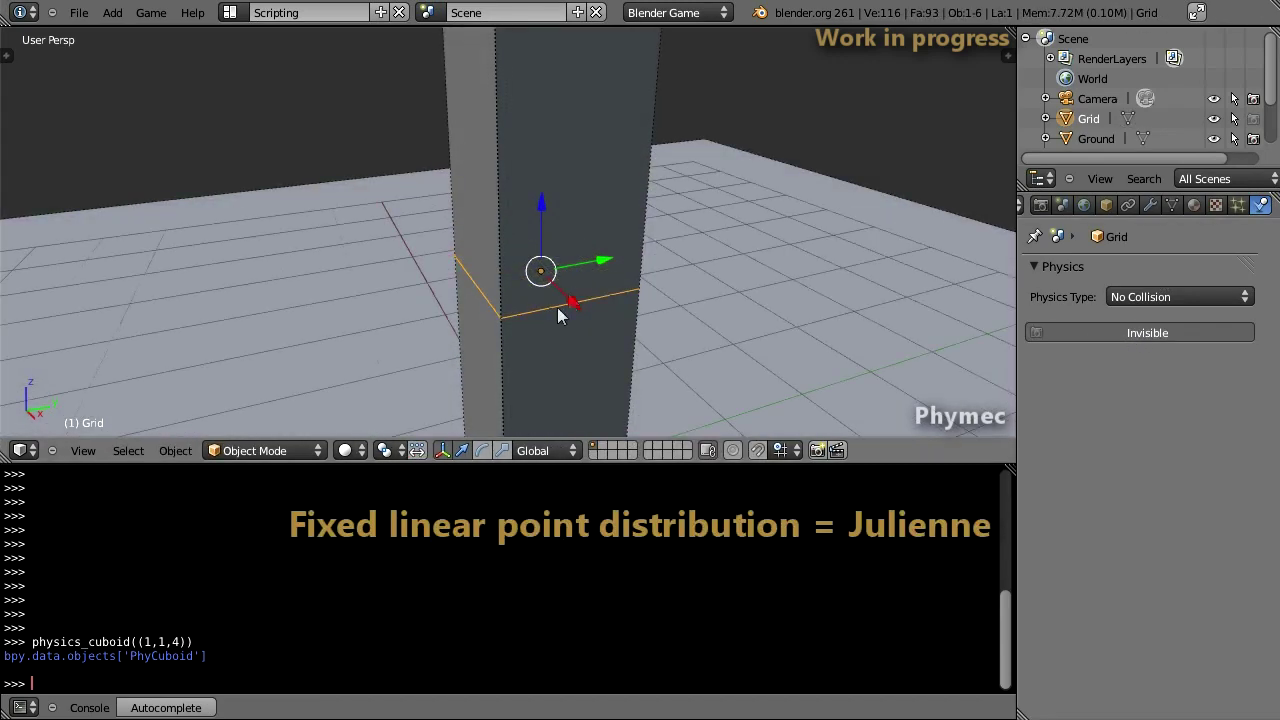
- Collect the Grid's vertices with voro_points(vertices=True), then shatter PhyCuboid with physics_voronoi_shatter(points)
scroll(560, 305, down, 4)
text(points=voro_points(vertices=True))
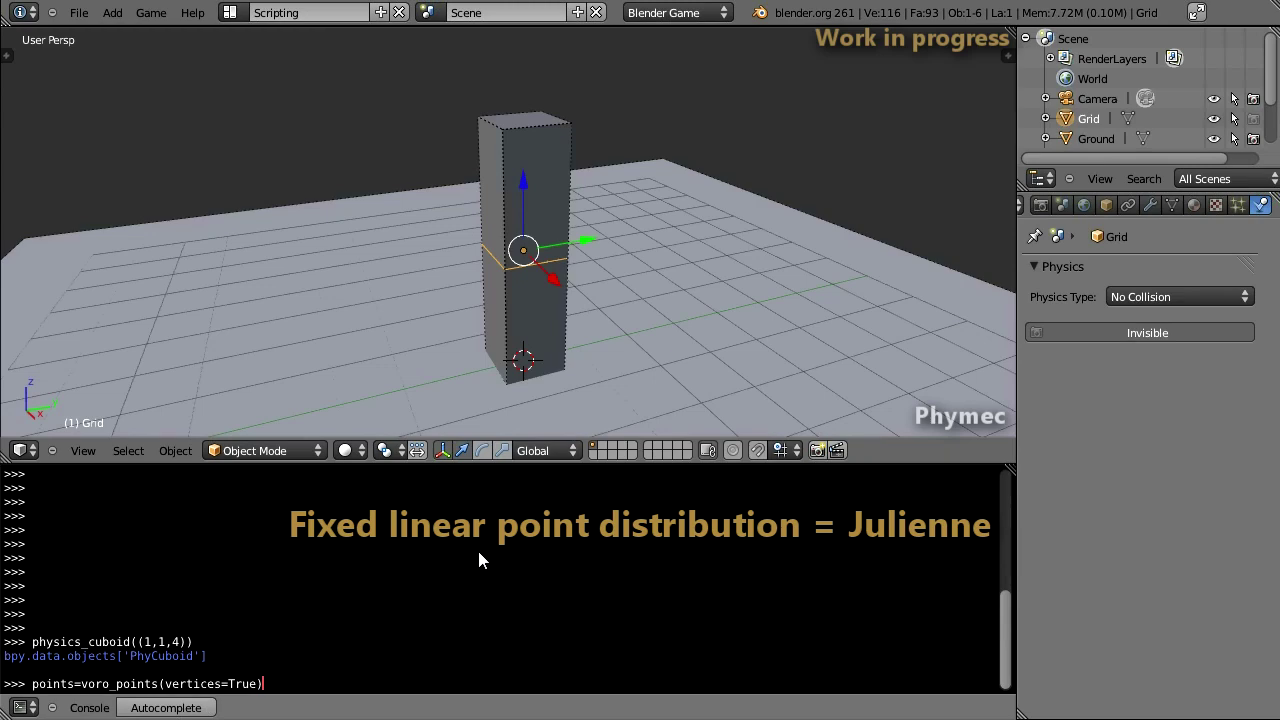
key(Return)
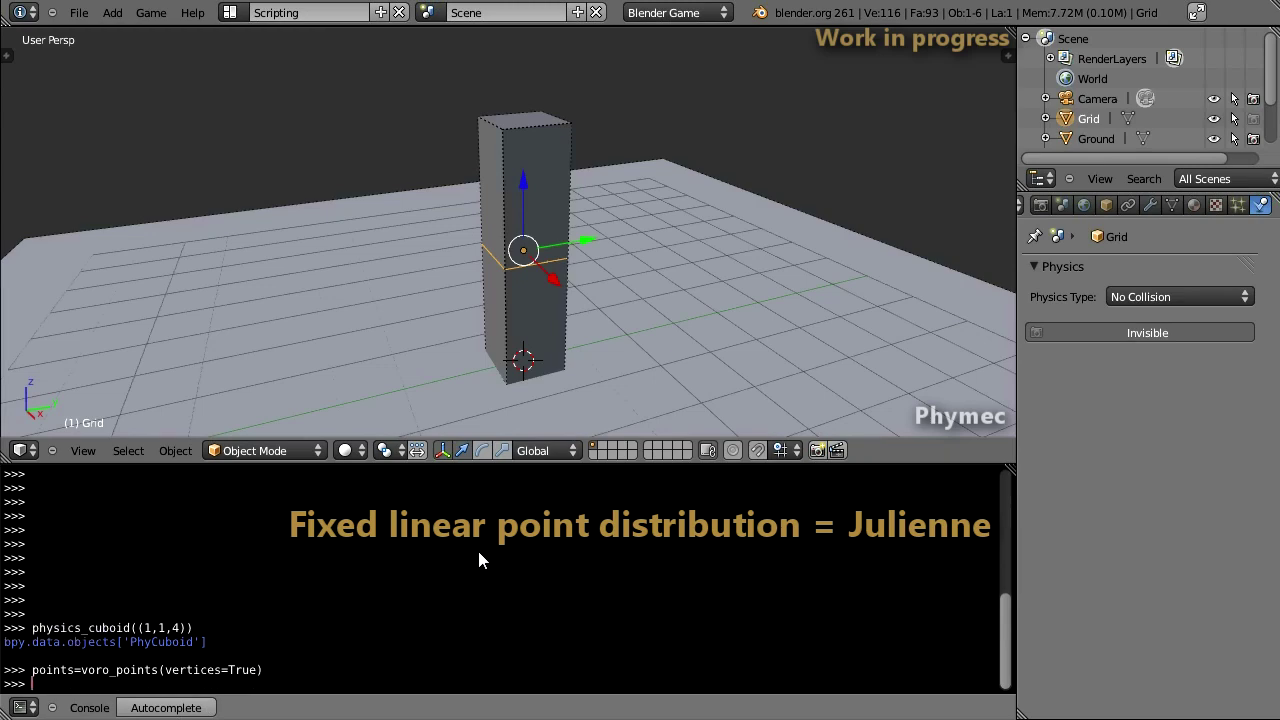
right_click(500, 294)
text(physics_voronoi_shatter(points))
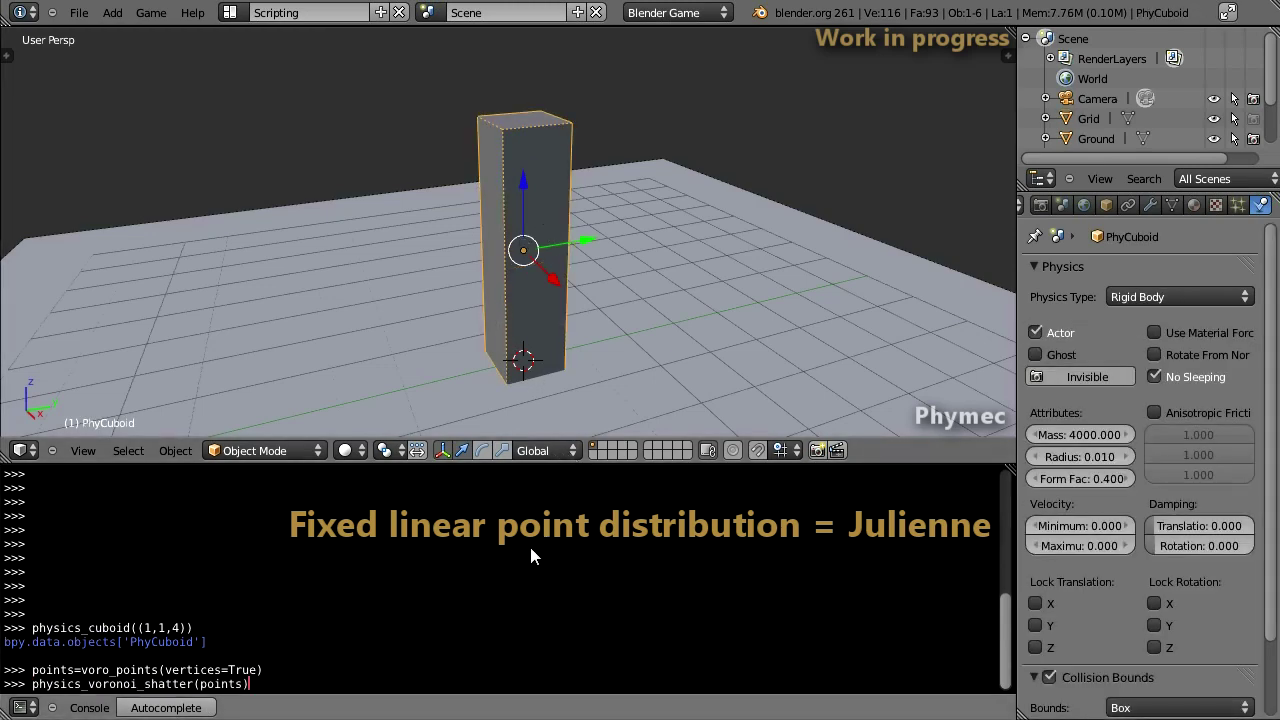
key(Return)
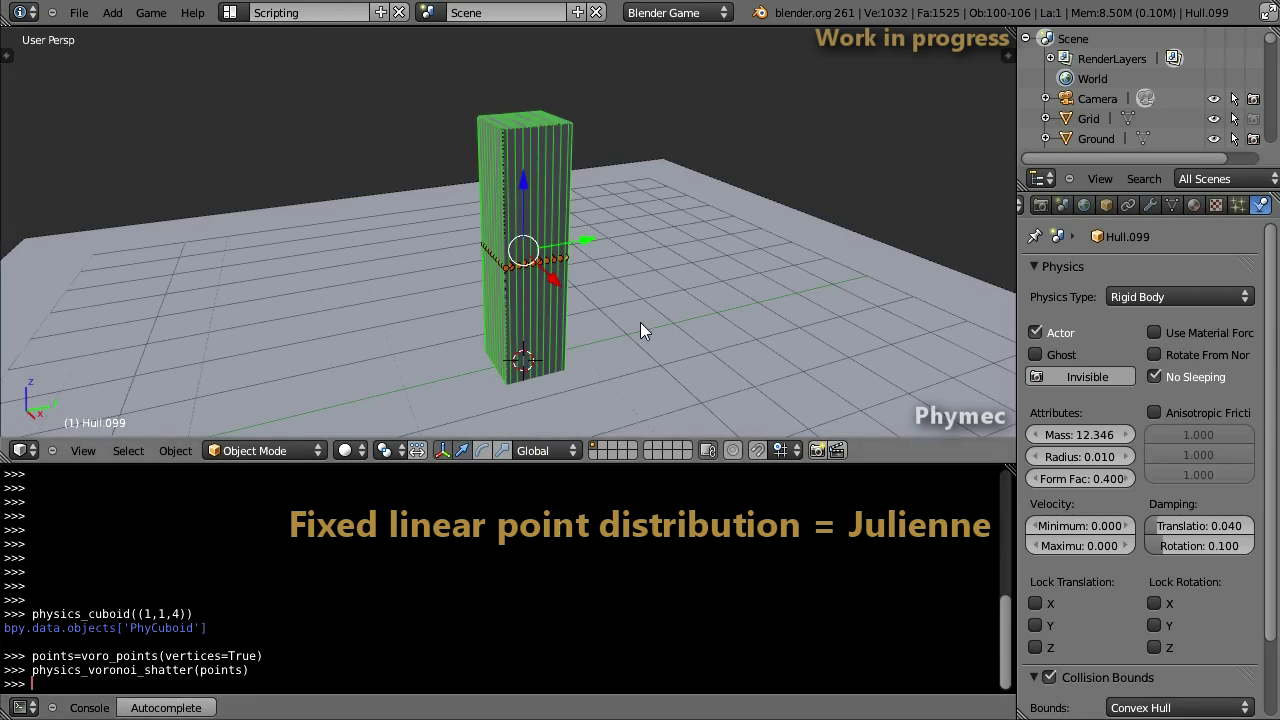
- Play the game engine to watch the strips fall, then delete the hull pieces
key(p)
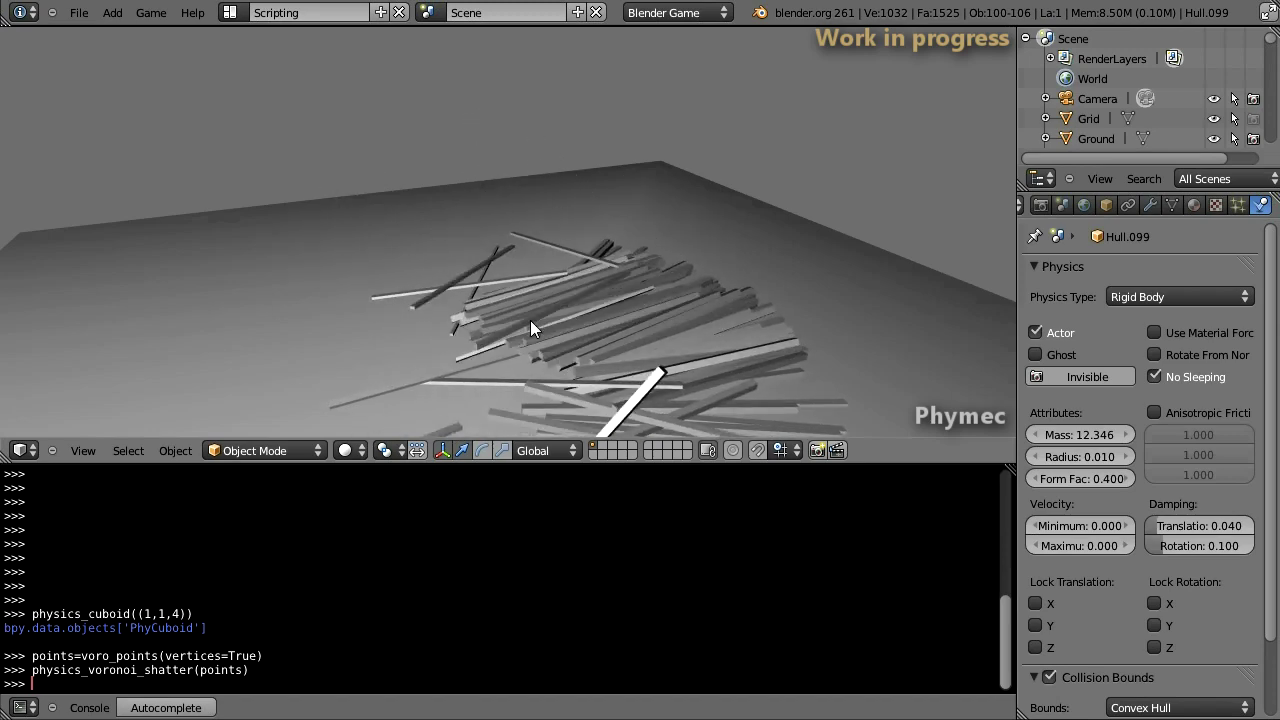
key(Escape)
key(x)
click(529, 320)
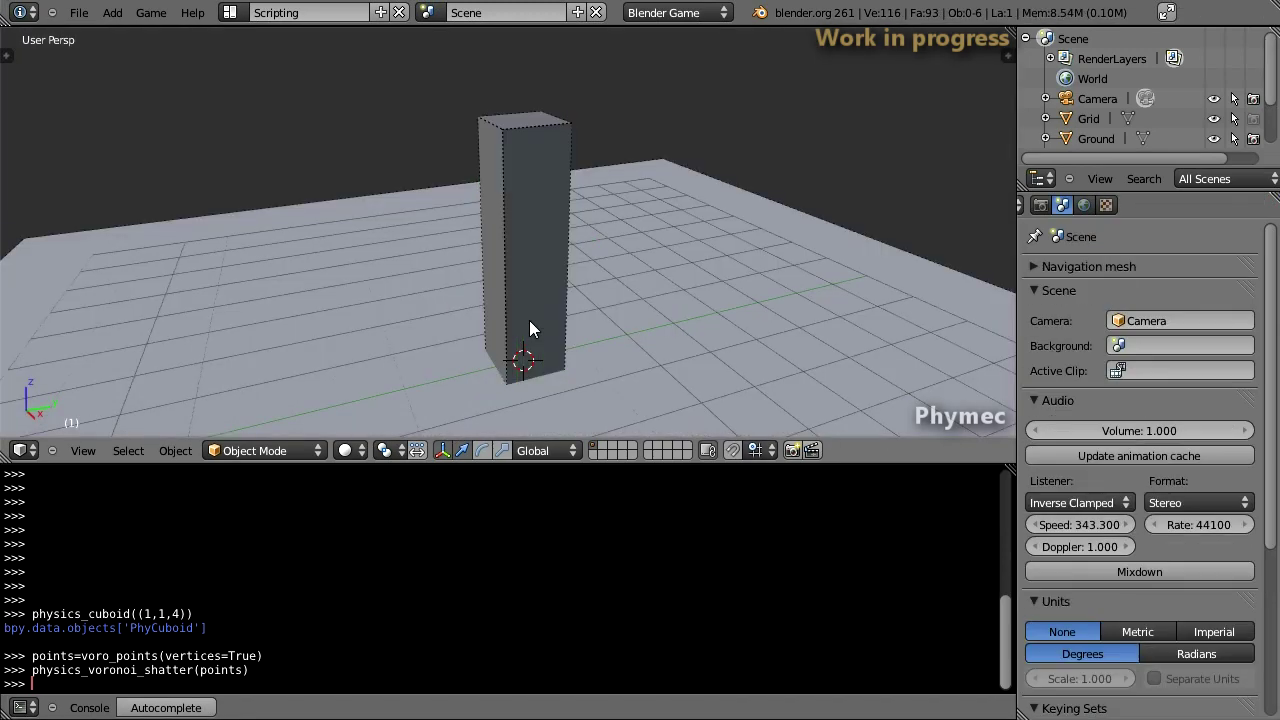
- Add a Displace modifier to the Grid with strength 0.1
click(1088, 118)
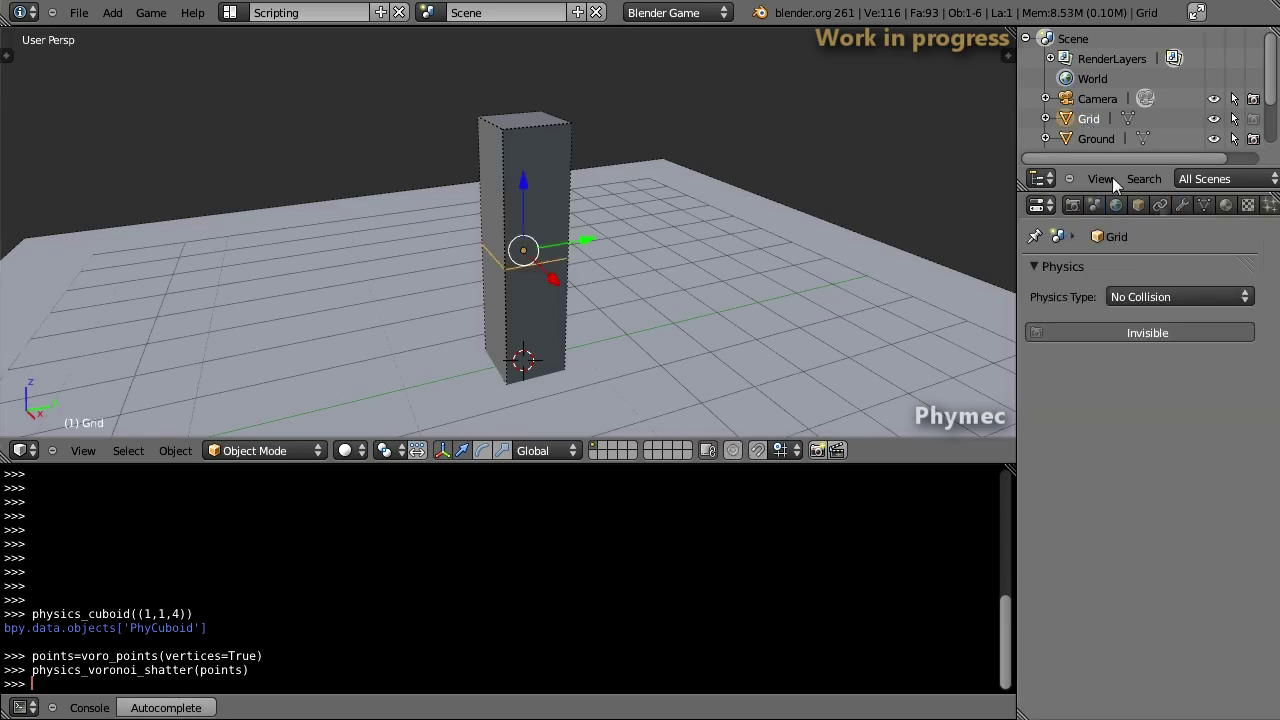
click(1182, 204)
click(1102, 294)
click(1035, 404)
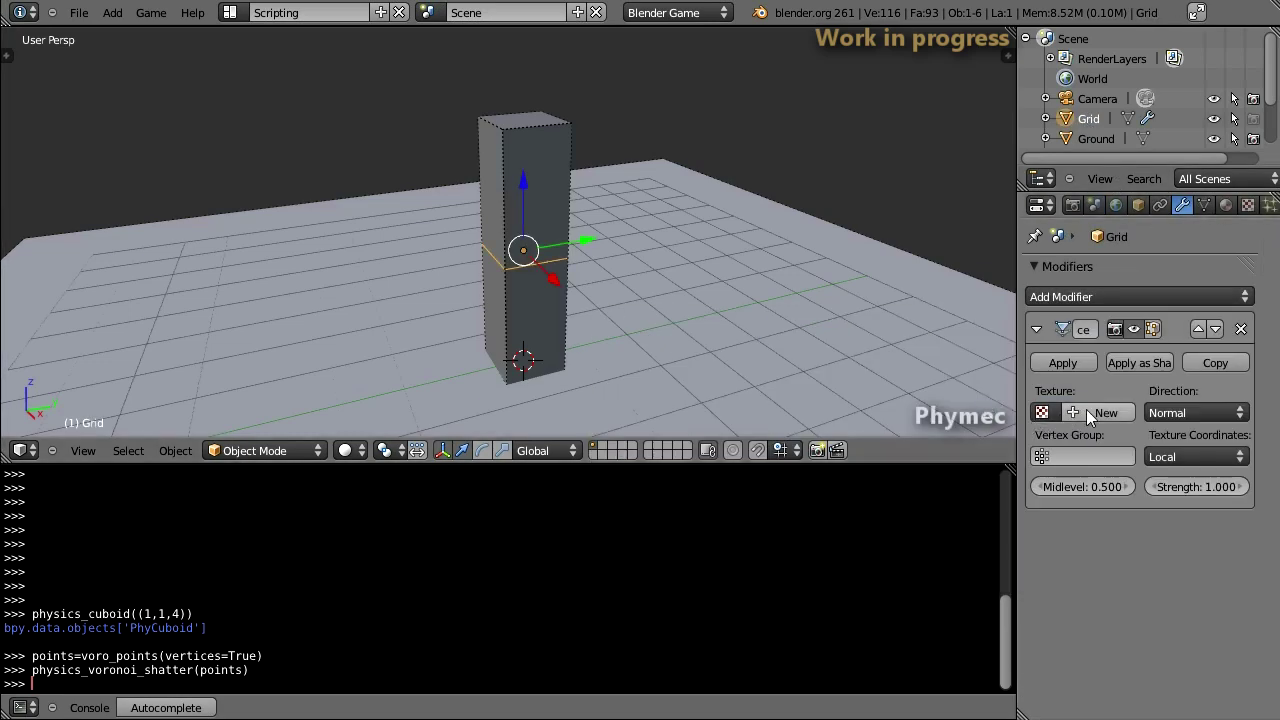
click(1189, 487)
text(0.1)
key(Return)
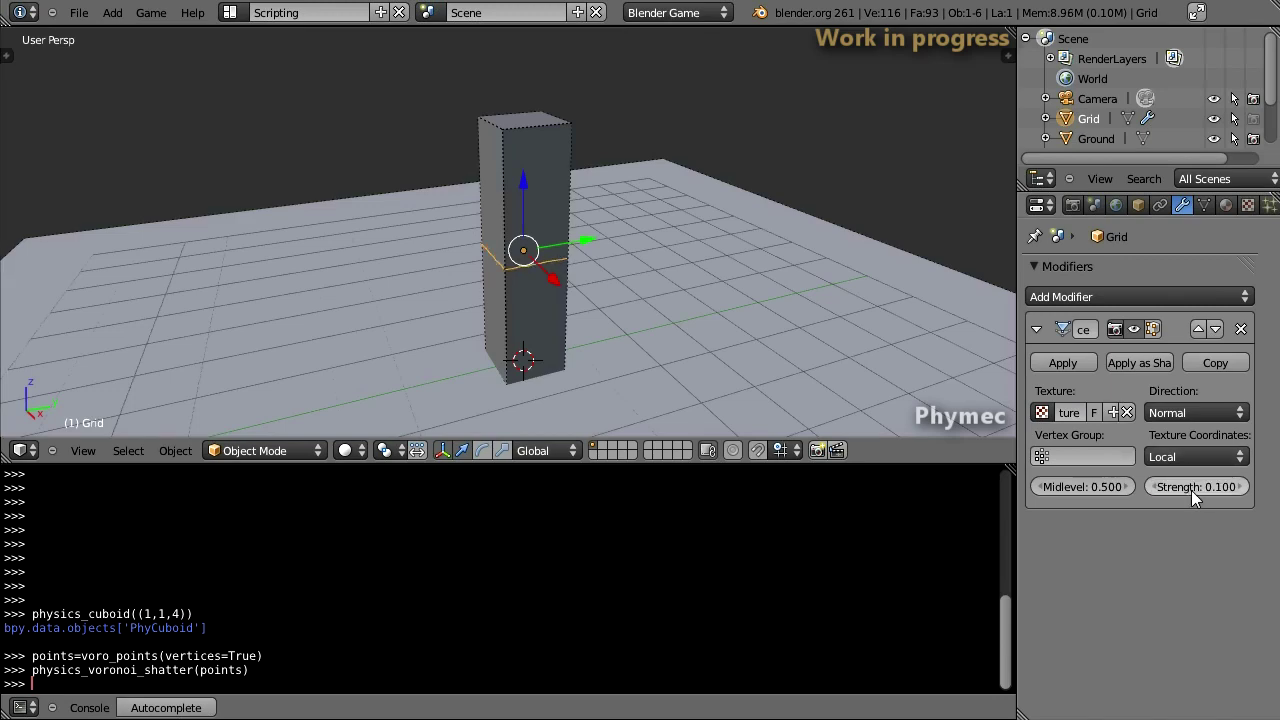
scroll(610, 338, up, 2)
scroll(613, 338, up, 2)
- Slide the Grid out along Y to inspect the displacement, then move it back into the column
key(g)
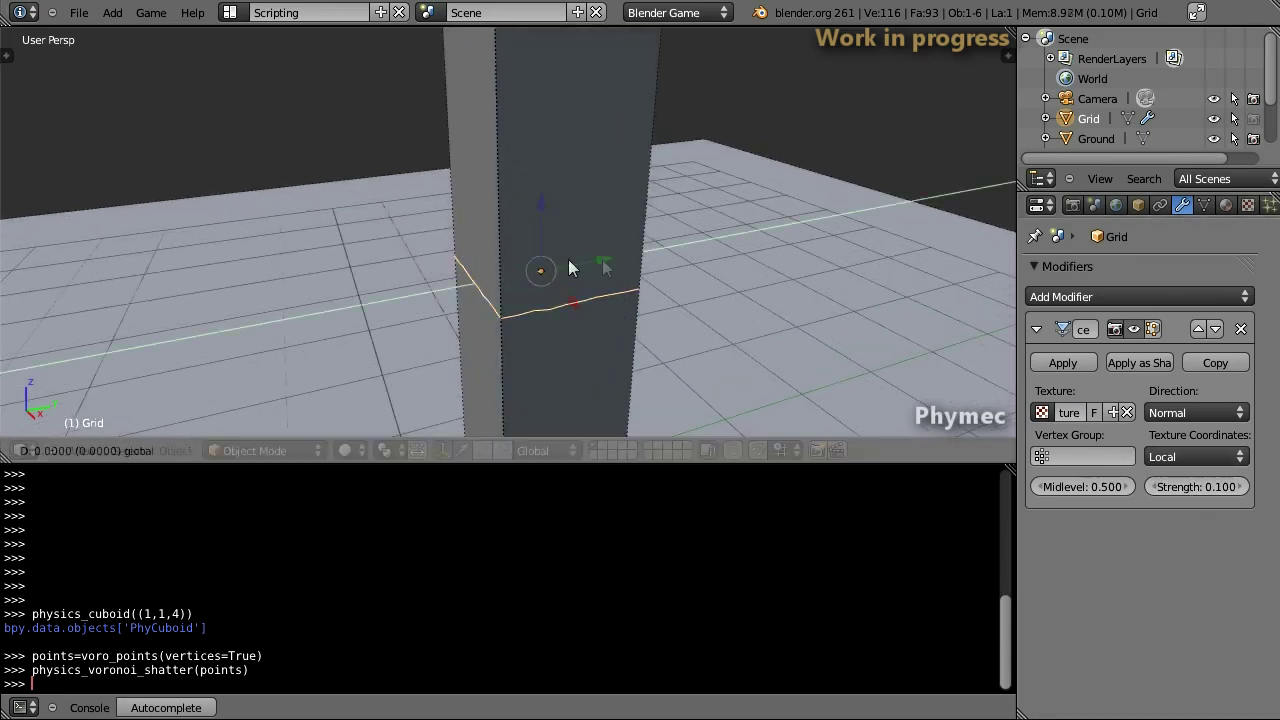
key(y)
click(491, 282)
scroll(480, 293, up, 3)
mouse_move(480, 293)
shift+middle_down()
mouse_move(636, 201)
mouse_move(671, 214)
mouse_move(583, 240)
mouse_move(496, 245)
shift+middle_up()
key(g)
key(y)
click(742, 239)
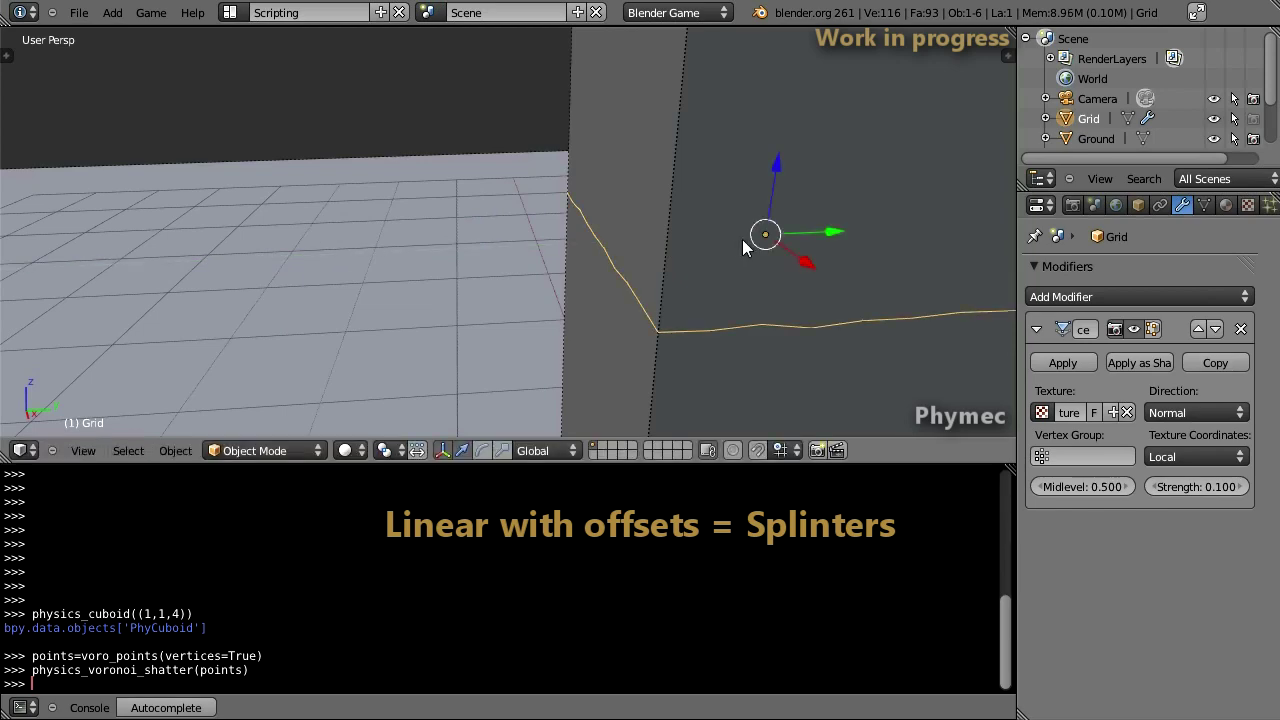
scroll(742, 239, down, 3)
scroll(726, 241, down, 2)
middle_drag(633, 287, 655, 282)
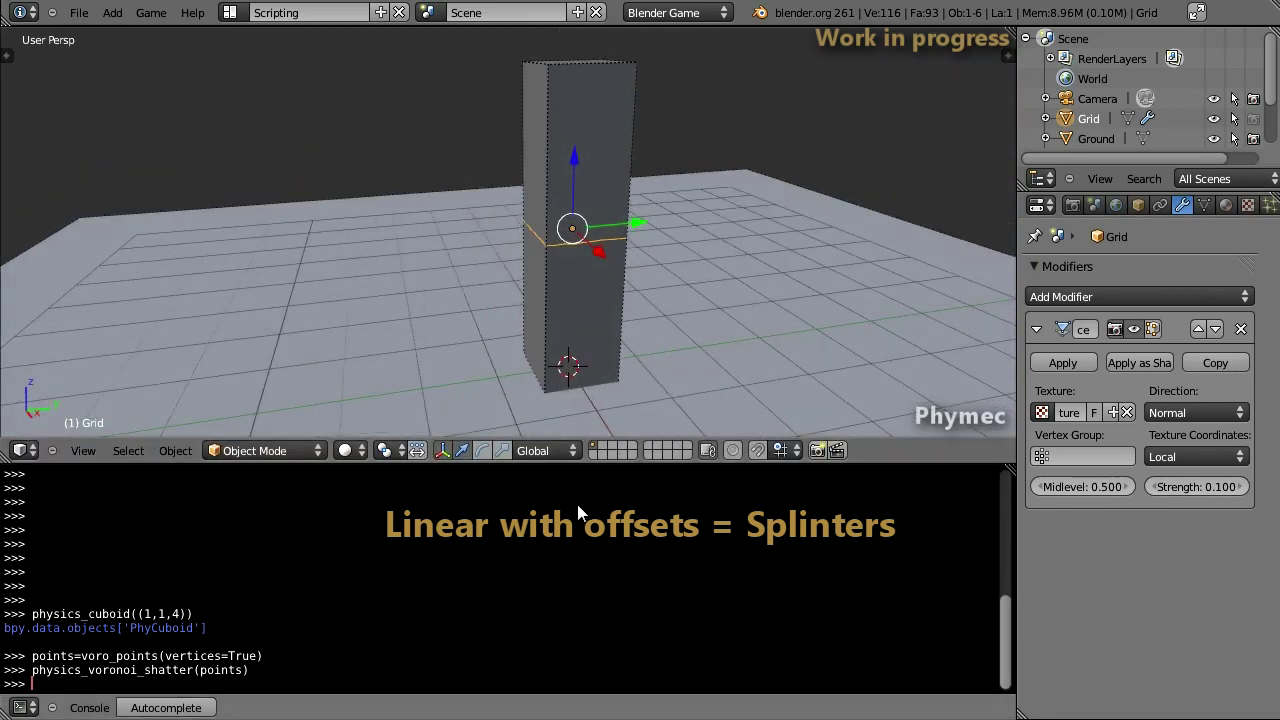
- Rerun voro_points(vertices=True) and select the PhyCuboid column
key(Up)
key(Up)
key(Return)
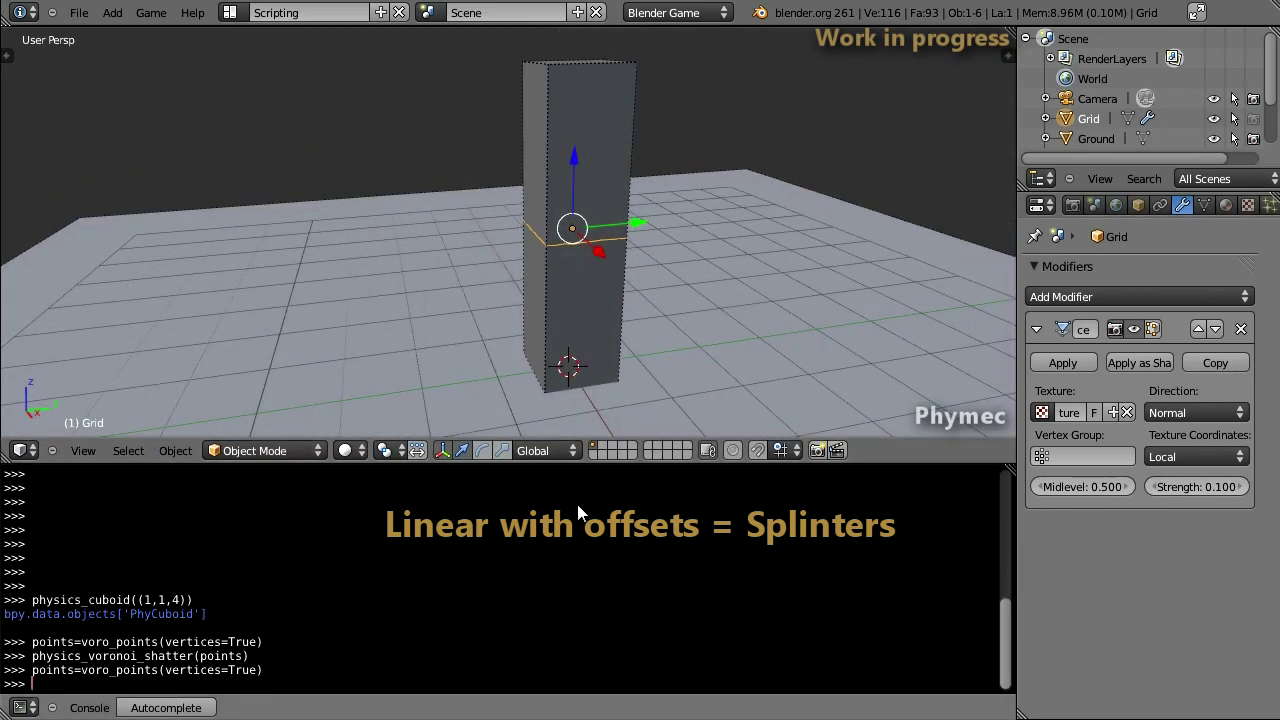
right_click(563, 293)
key(Up)
key(Up)
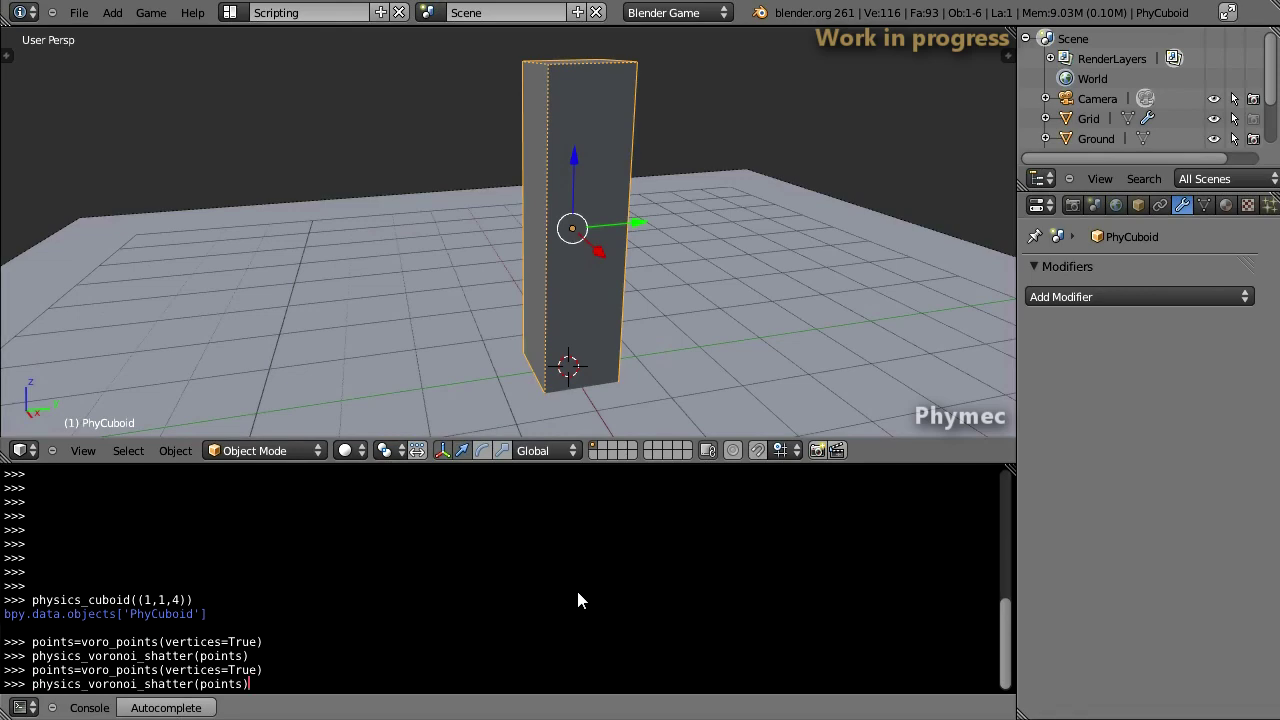
- Shatter the column with physics_voronoi_shatter(points) and watch the splinters collapse in the game engine
key(Return)
key(p)
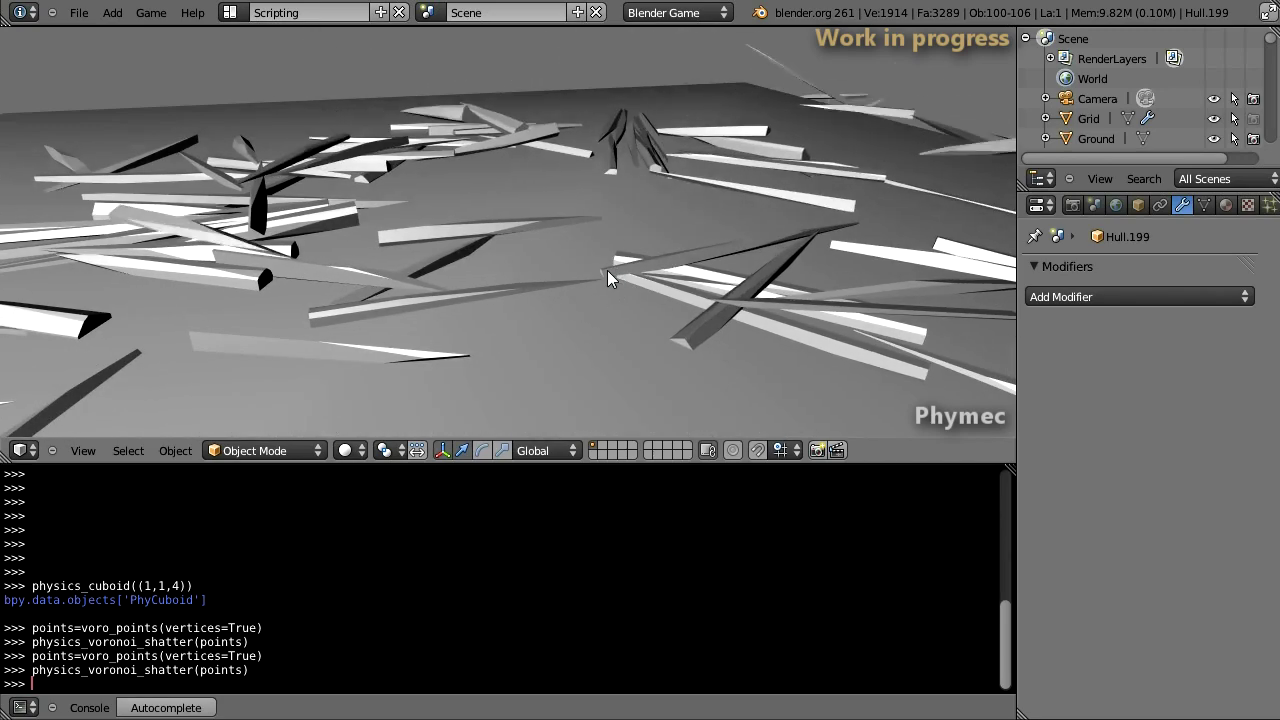
key(Escape)
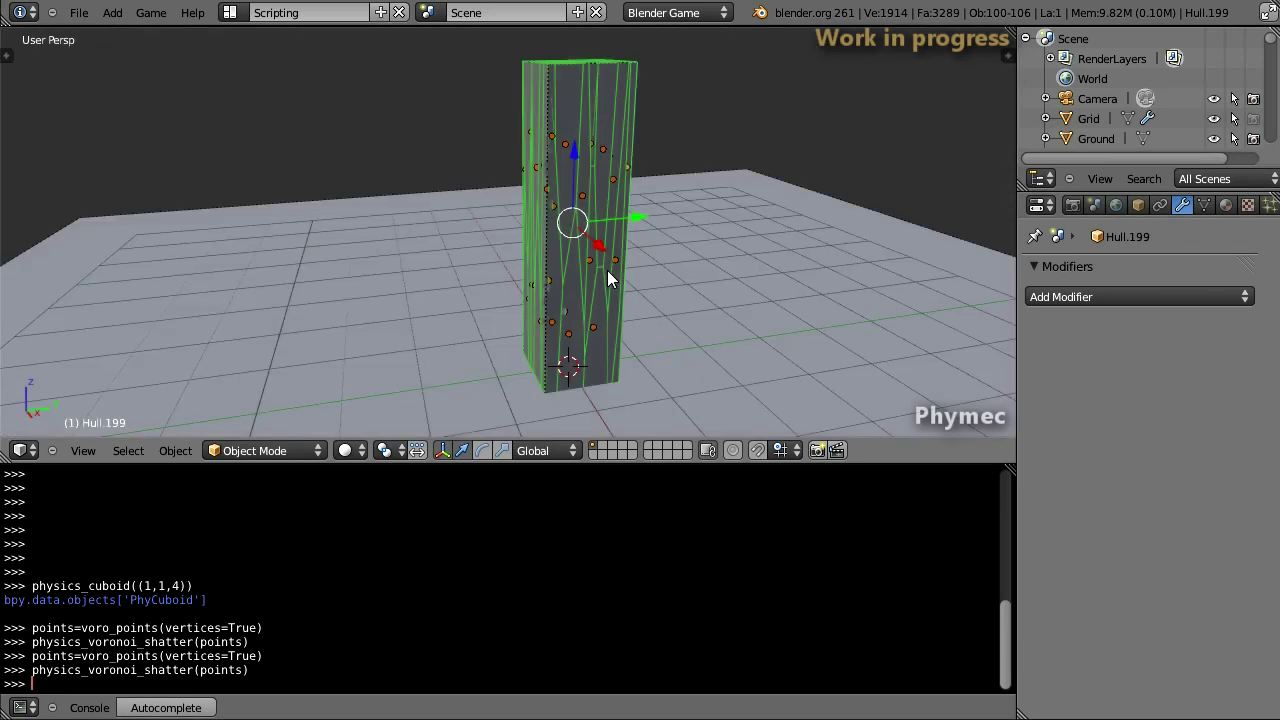
- Change the Grid's Displace texture type from Clouds to Wood
click(1088, 118)
click(1181, 204)
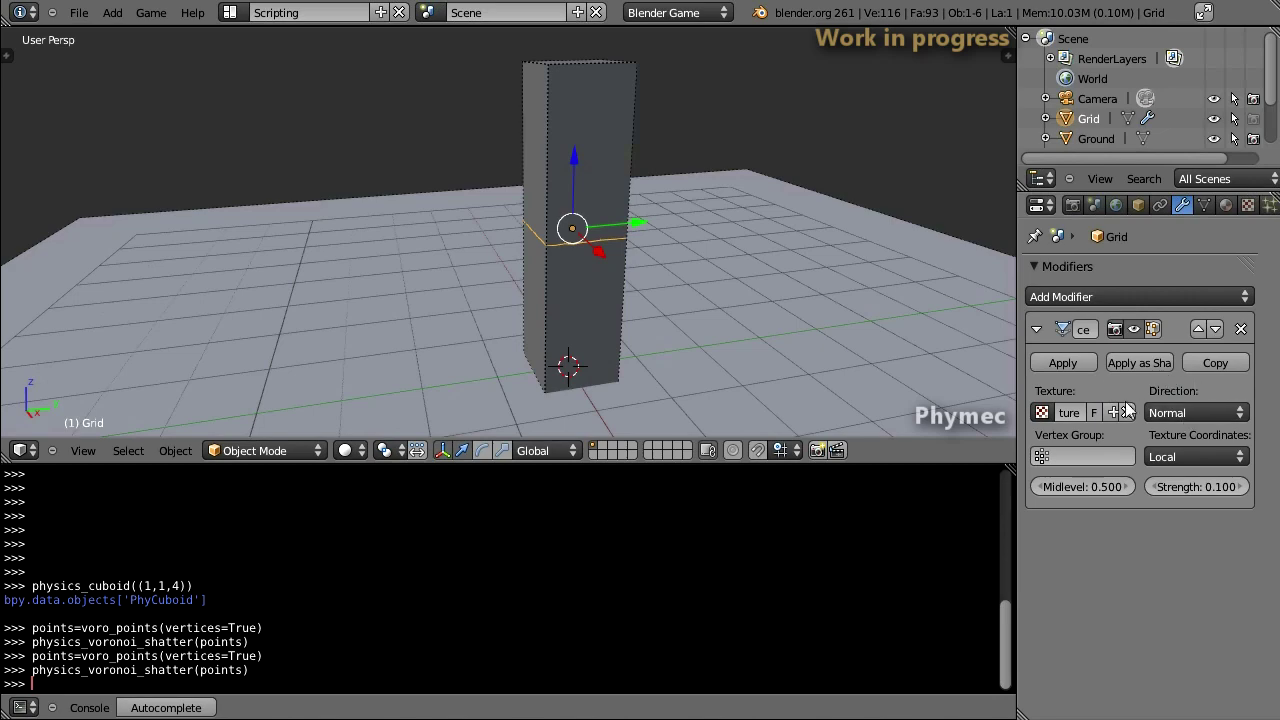
click(1247, 204)
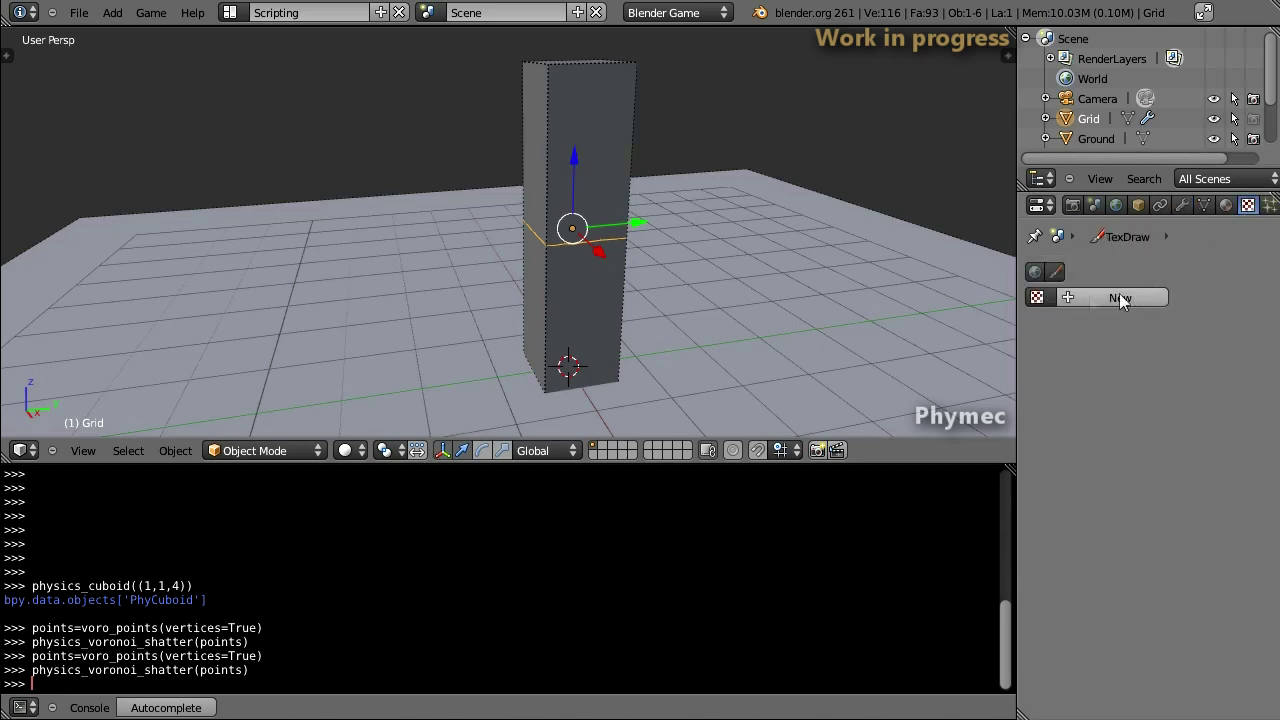
click(1037, 297)
click(1070, 346)
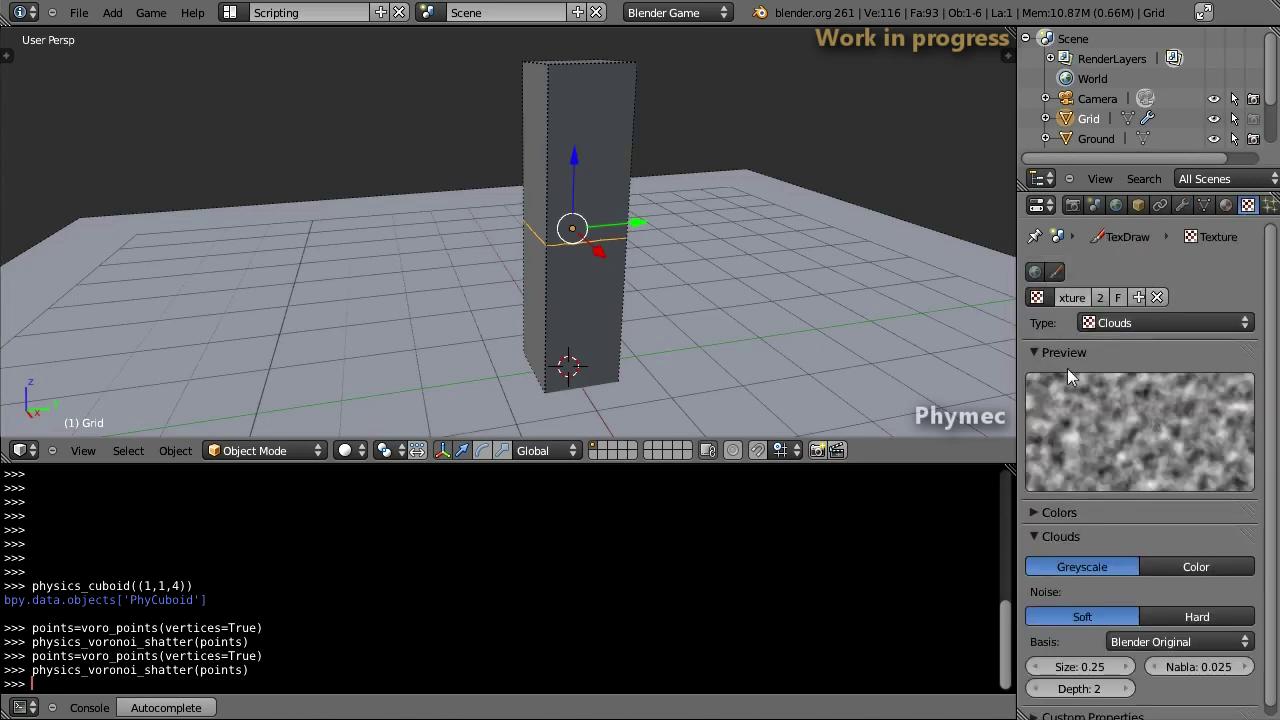
click(1151, 321)
click(1161, 651)
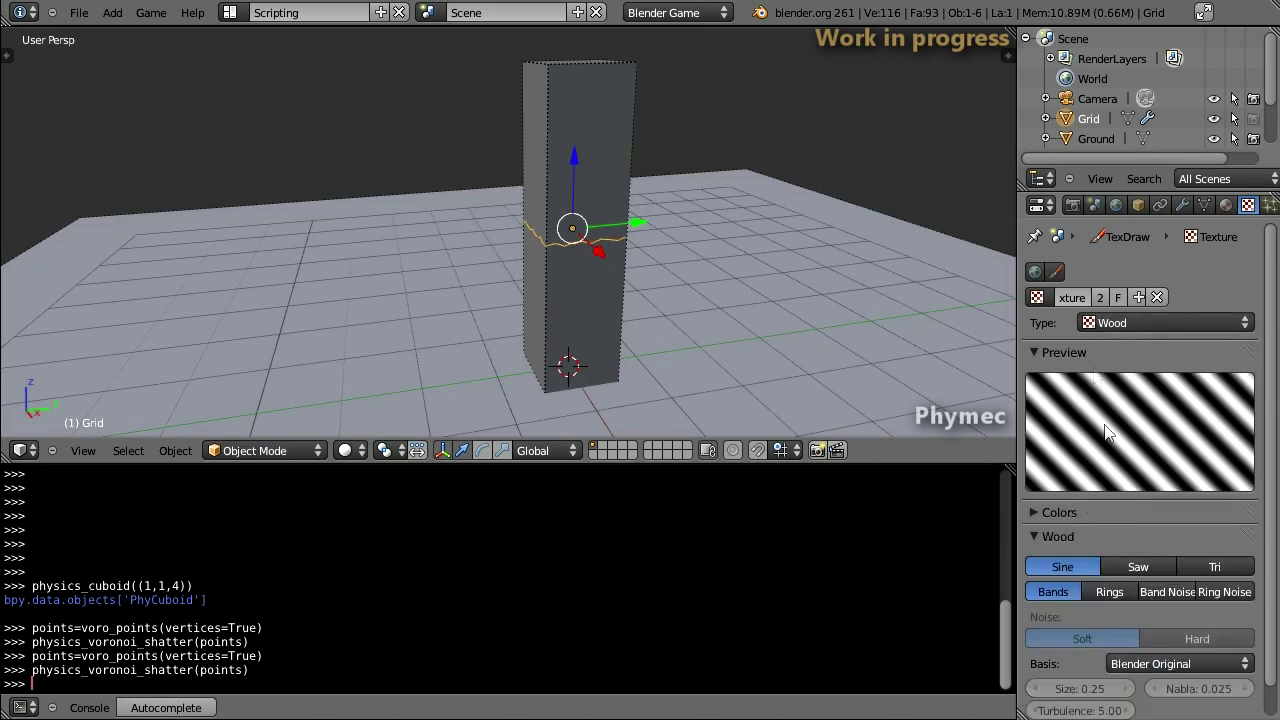
- Slide the Grid out to the left of the column and view it up close
drag(642, 219, 555, 236)
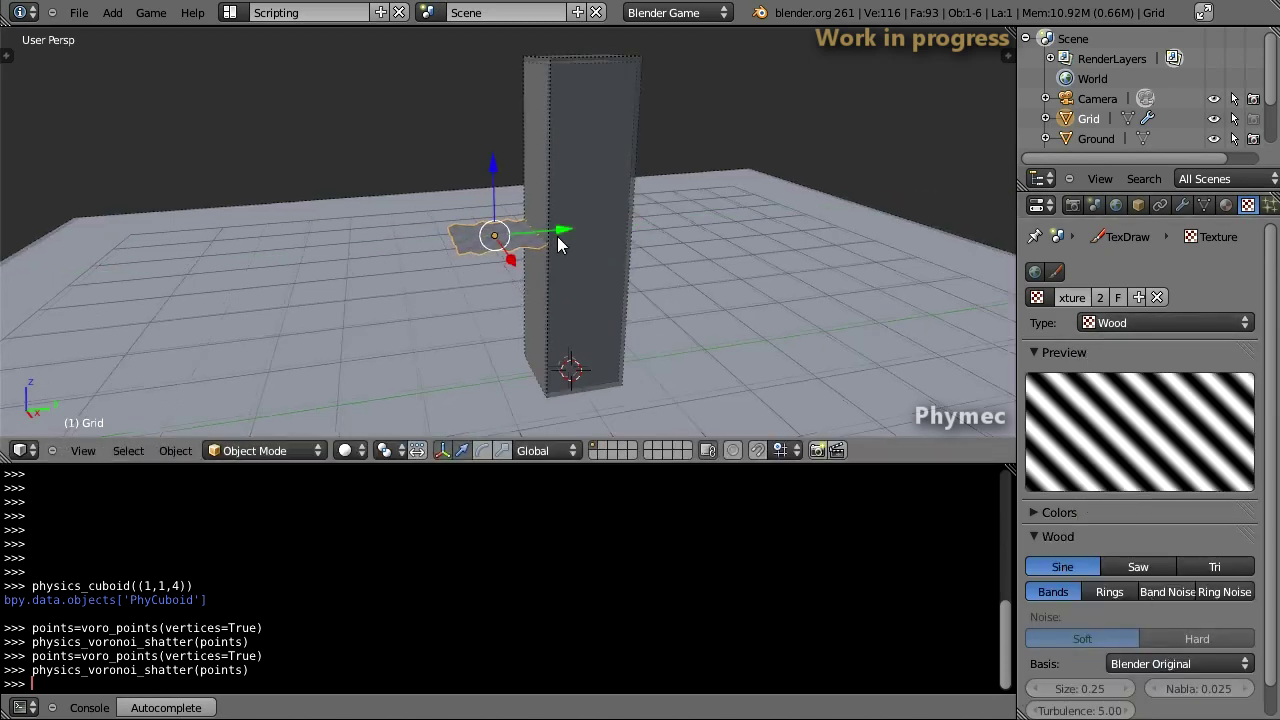
scroll(557, 236, up, 3)
scroll(551, 293, up, 2)
mouse_move(551, 293)
middle_down()
mouse_move(505, 258)
mouse_move(653, 280)
middle_up()
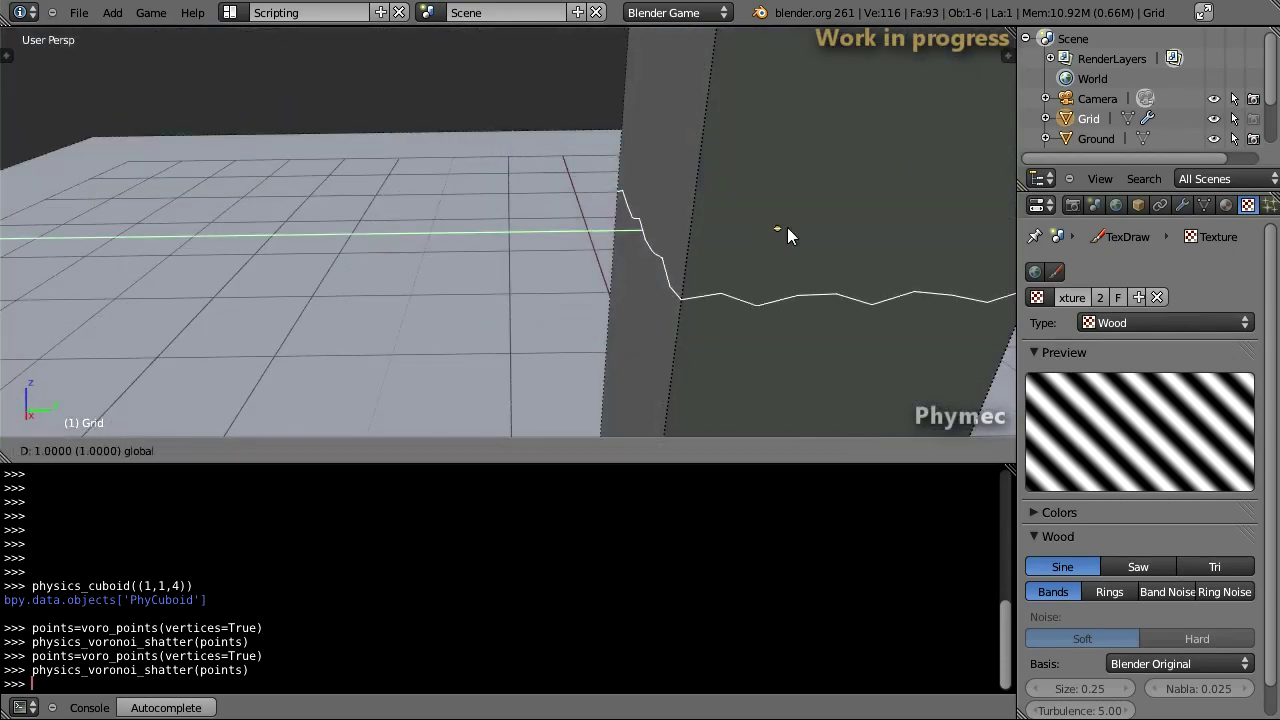
- Regenerate the Grid points, shatter PhyCuboid along the Wood cut, and start the game engine
scroll(653, 272, down, 3)
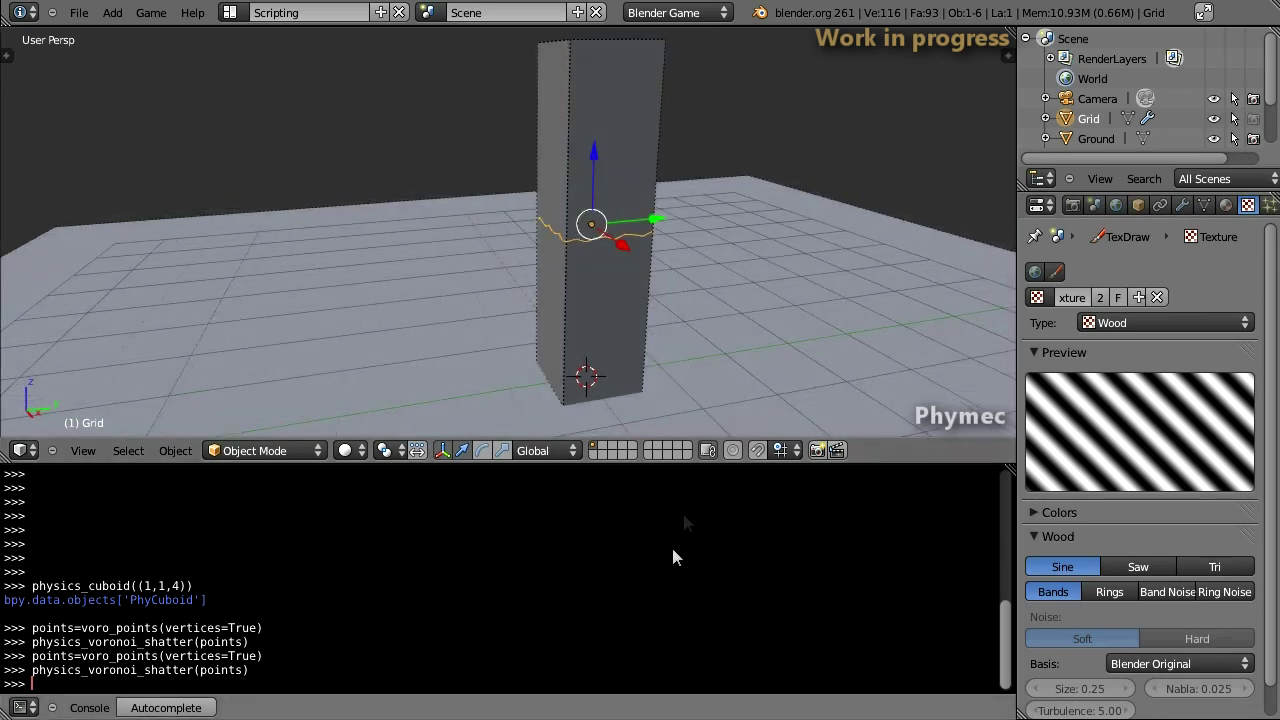
key(Up)
key(Up)
key(Return)
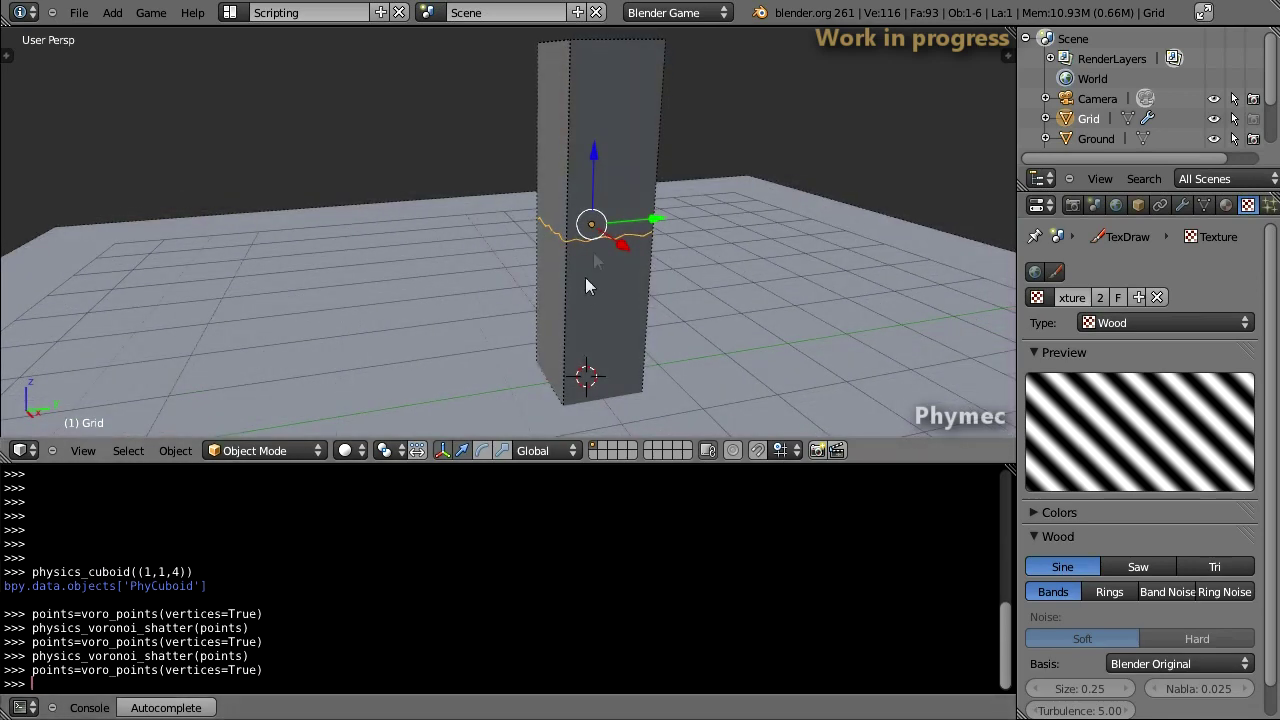
right_click(585, 277)
key(Up)
key(Up)
key(Return)
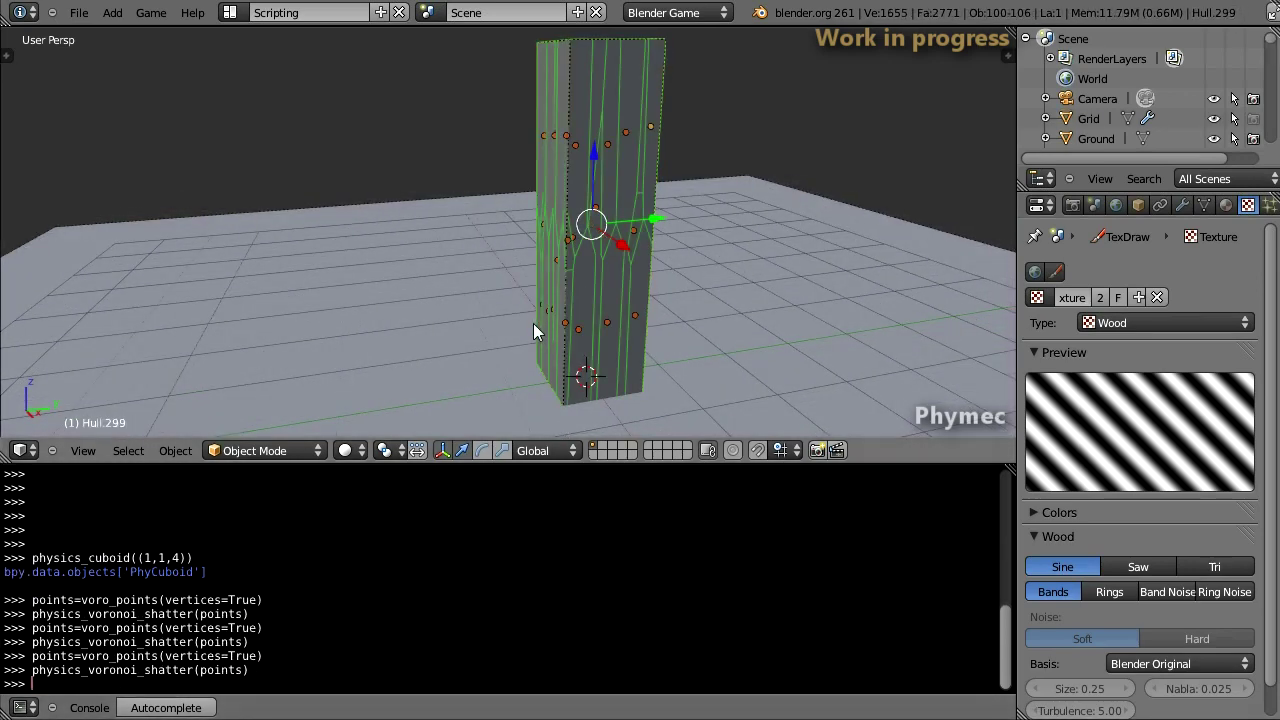
key(p)
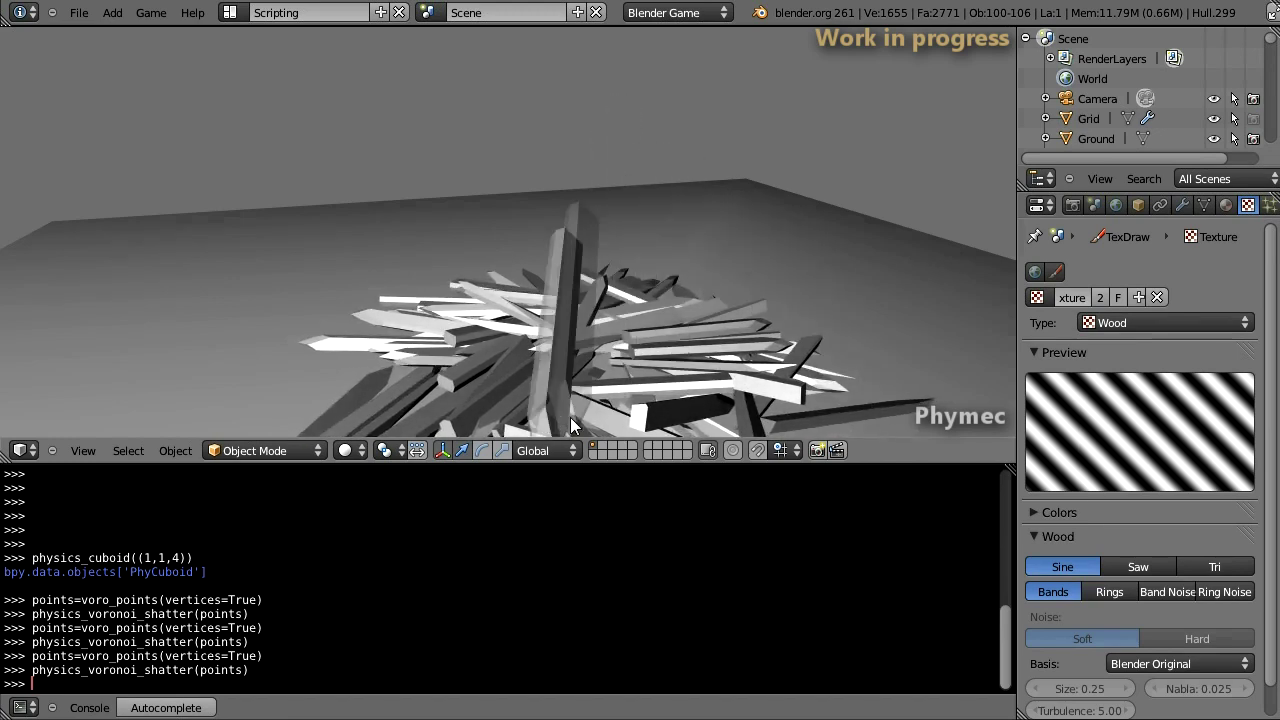
- Zoom in on the falling splinters, then stop the game engine
scroll(545, 420, up, 2)
scroll(450, 380, up, 2)
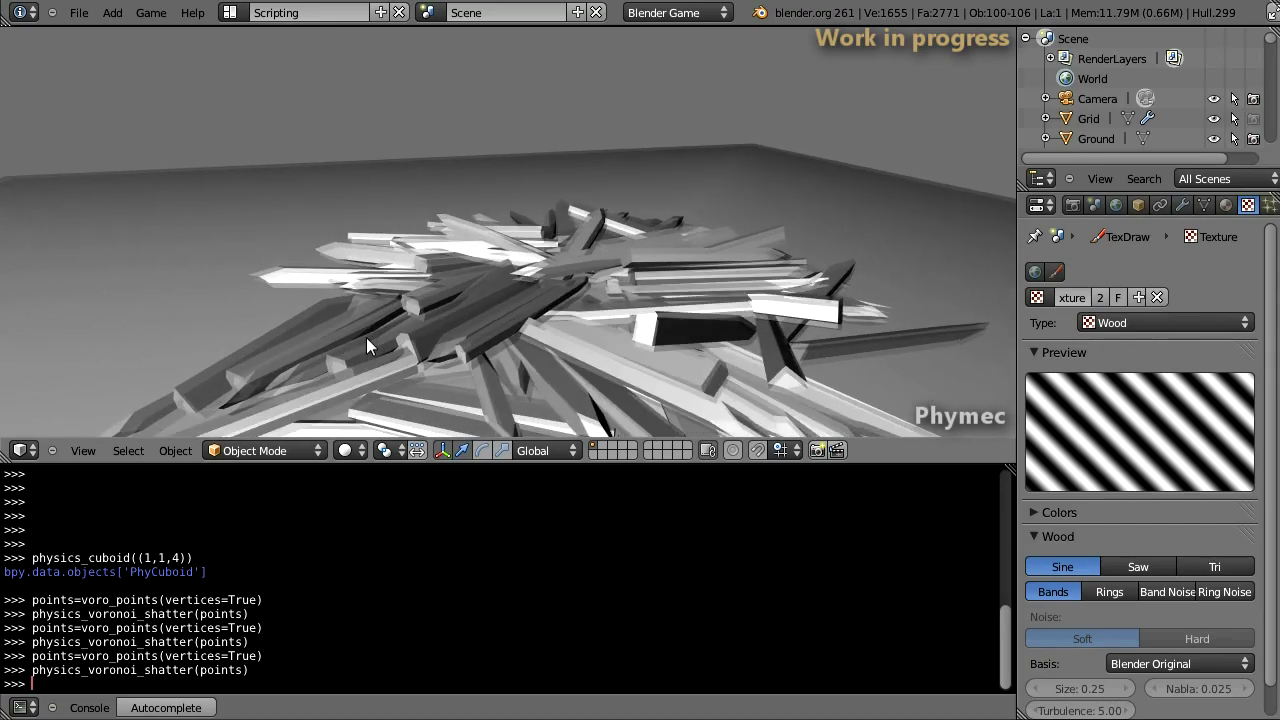
scroll(366, 337, up, 2)
scroll(783, 269, up, 2)
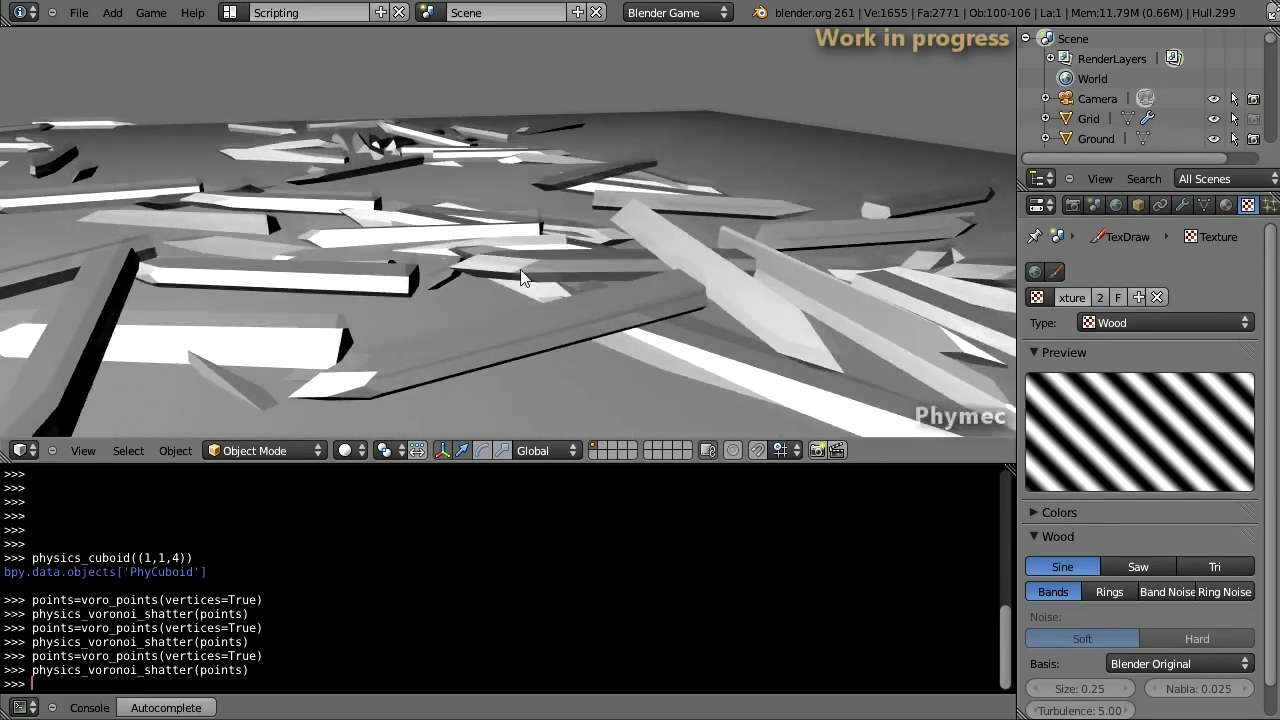
key(Escape)
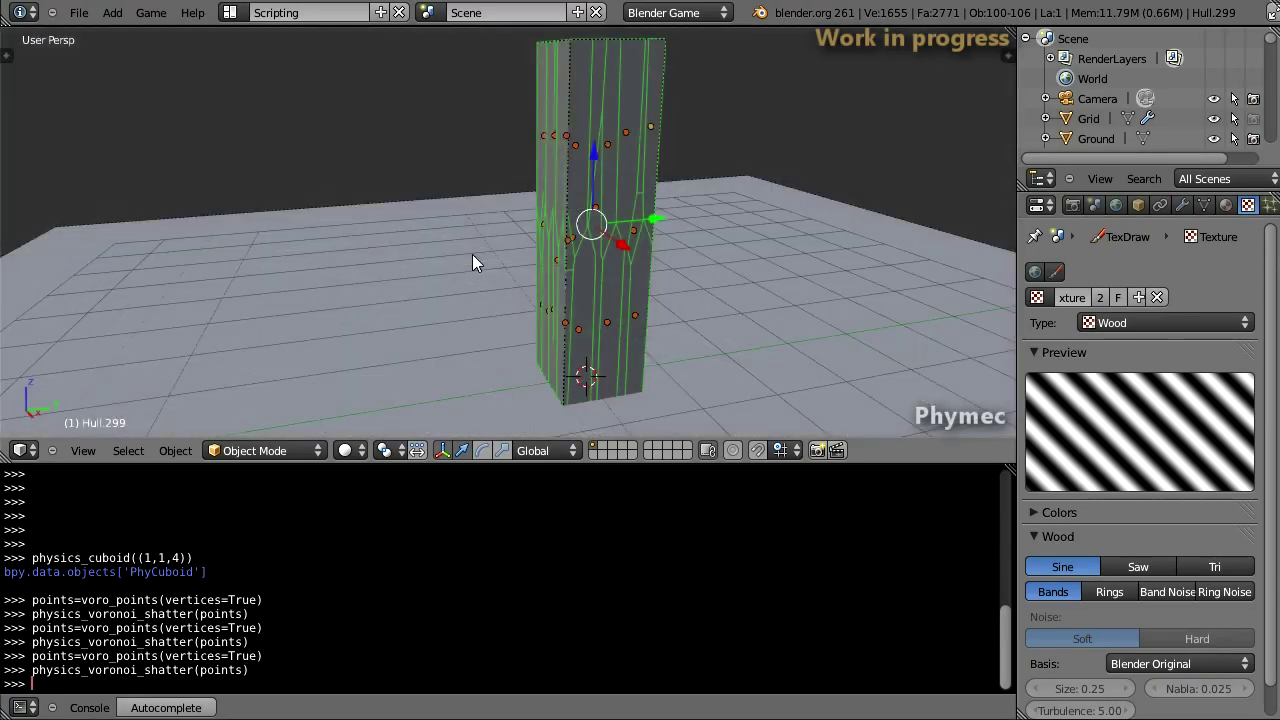
- Box-select the whole shattered pillar in front orthographic view and delete all its pieces
middle_drag(473, 254, 531, 246)
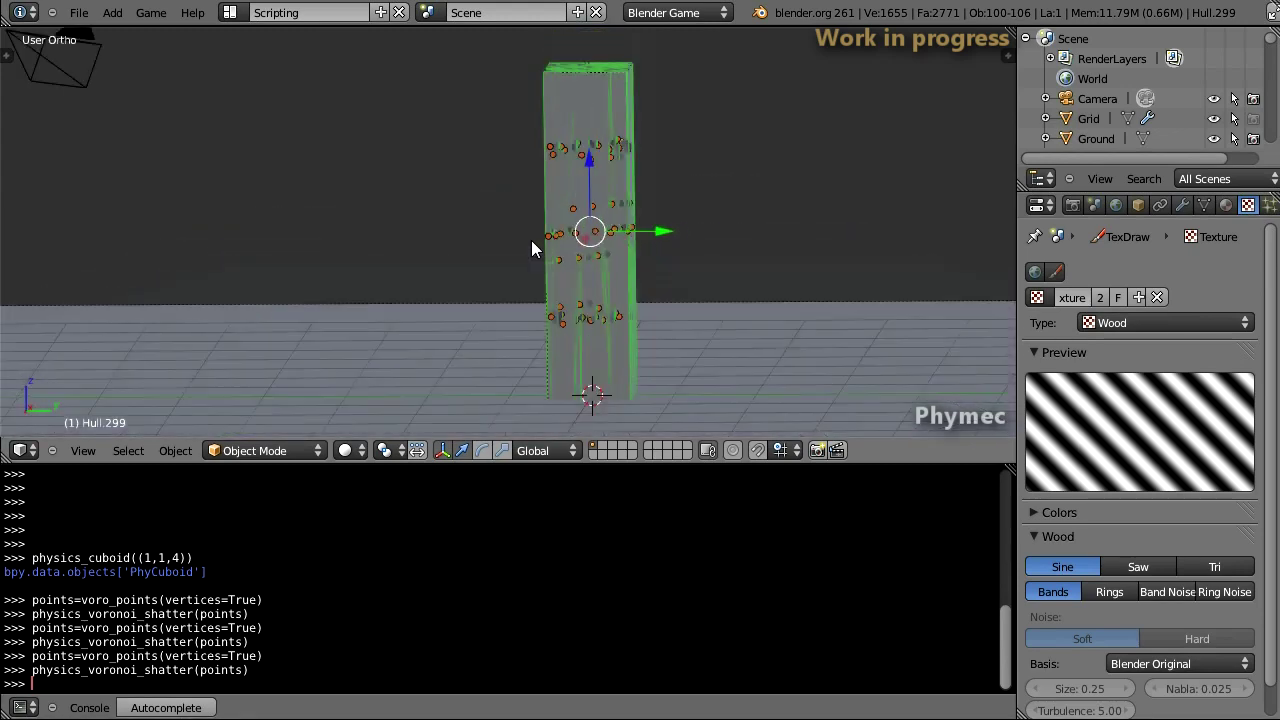
key(KP_1)
key(b)
drag(424, 58, 628, 378)
key(x)
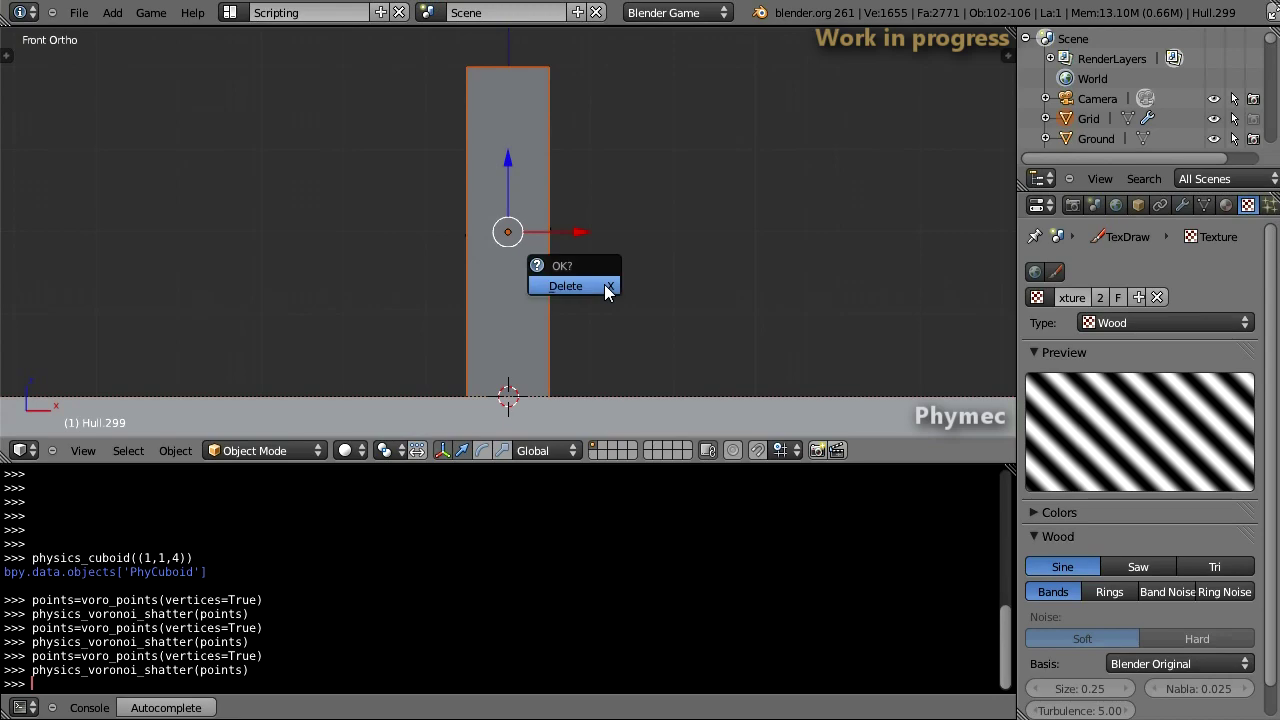
click(604, 284)
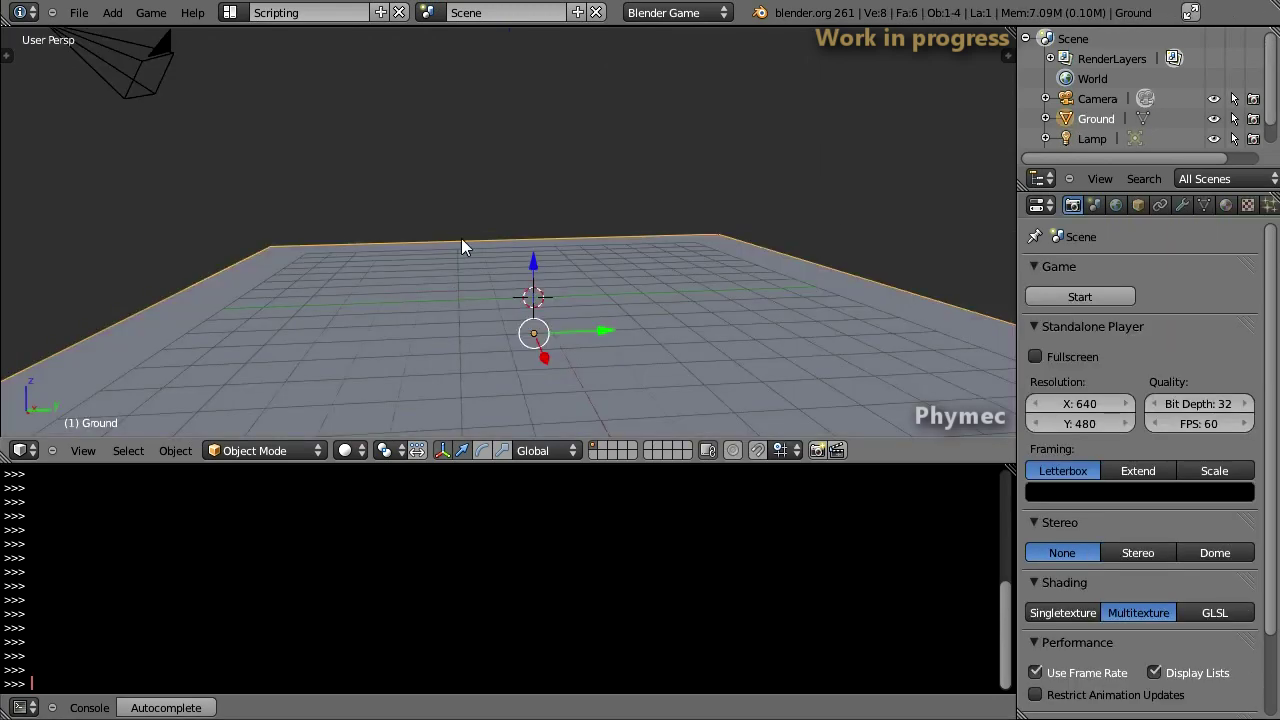
middle_drag(461, 238, 443, 260)
key(shift+a)
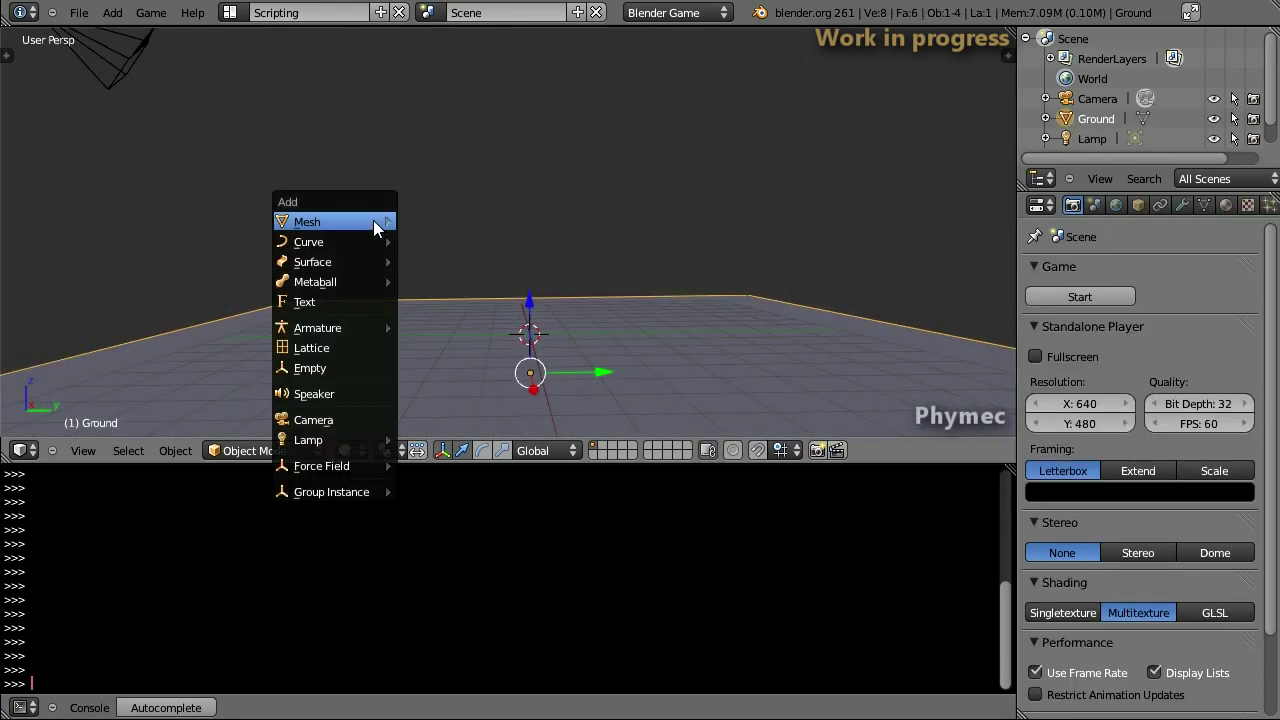
- Add an icosphere and zoom in on it in front orthographic view
mouse_move(320, 221)
click(482, 301)
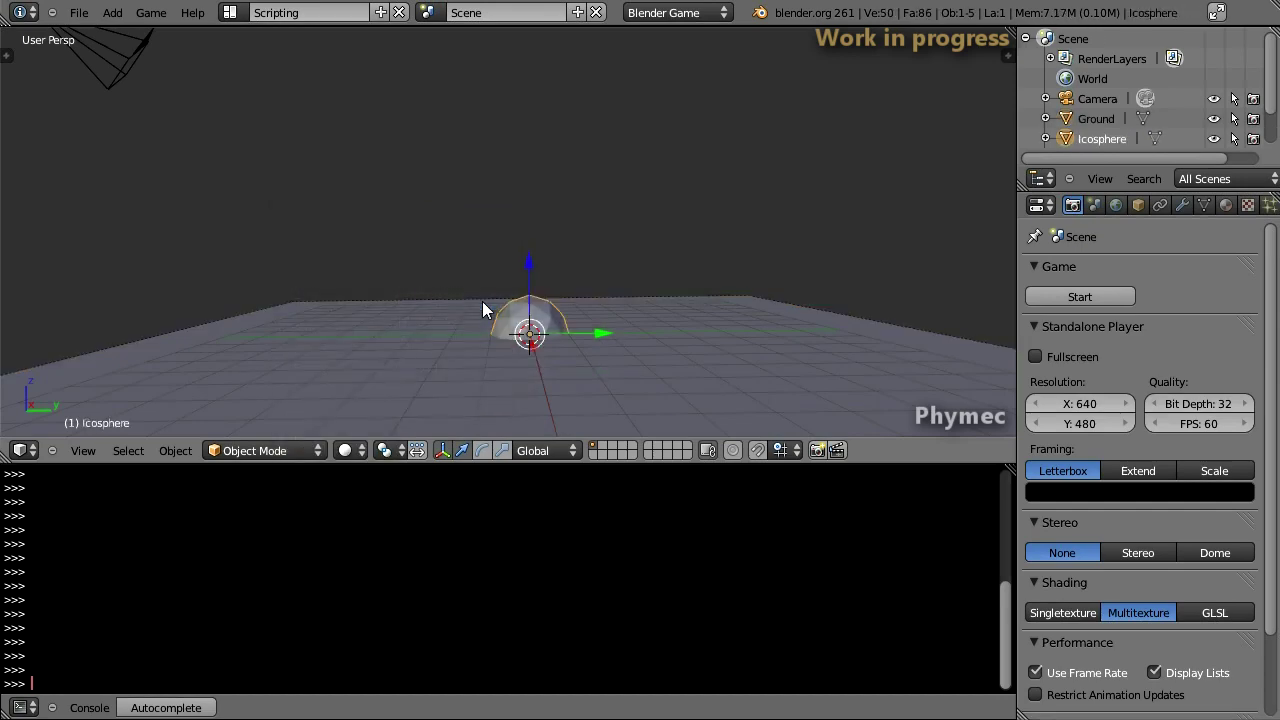
key(KP_1)
scroll(482, 301, up, 2)
scroll(482, 301, up, 3)
shift+scroll(482, 305, up, 3)
- Delete the icosphere's upper half in Edit Mode and raise the resulting bowl along Z
key(Tab)
right_click(359, 214)
key(b)
drag(331, 206, 734, 324)
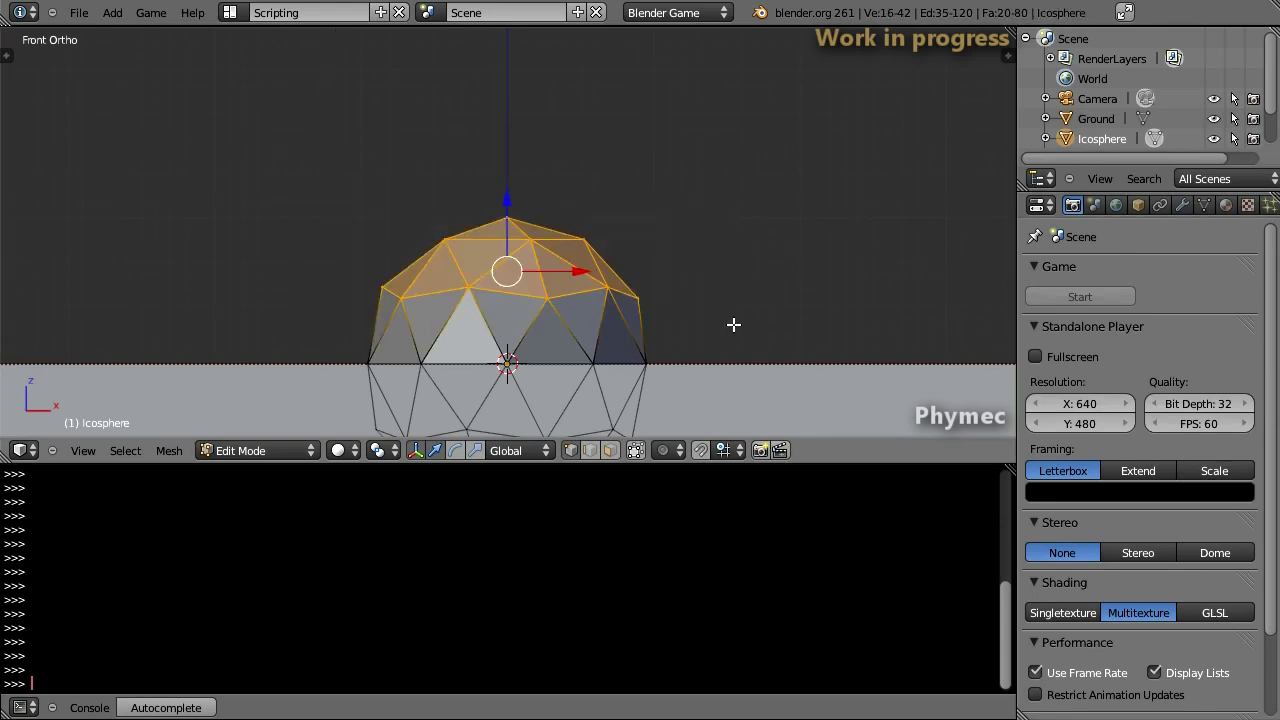
key(x)
click(734, 324)
key(Tab)
key(g)
key(z)
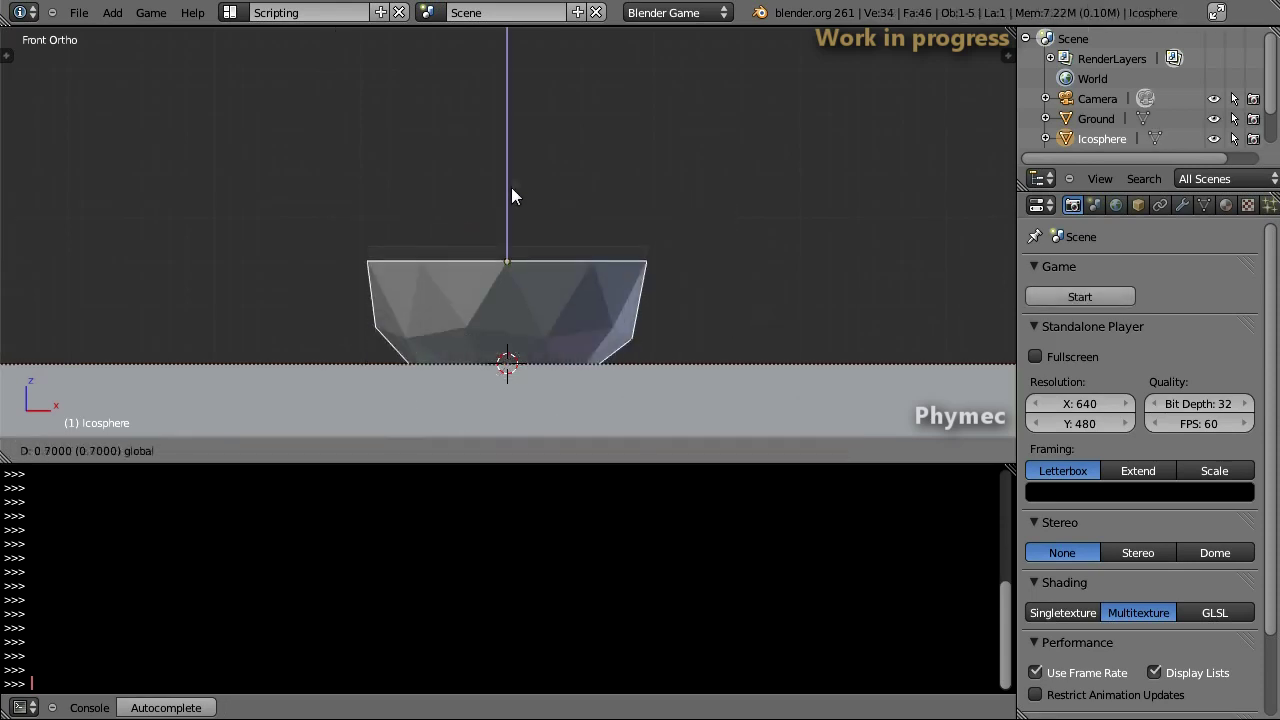
click(511, 150)
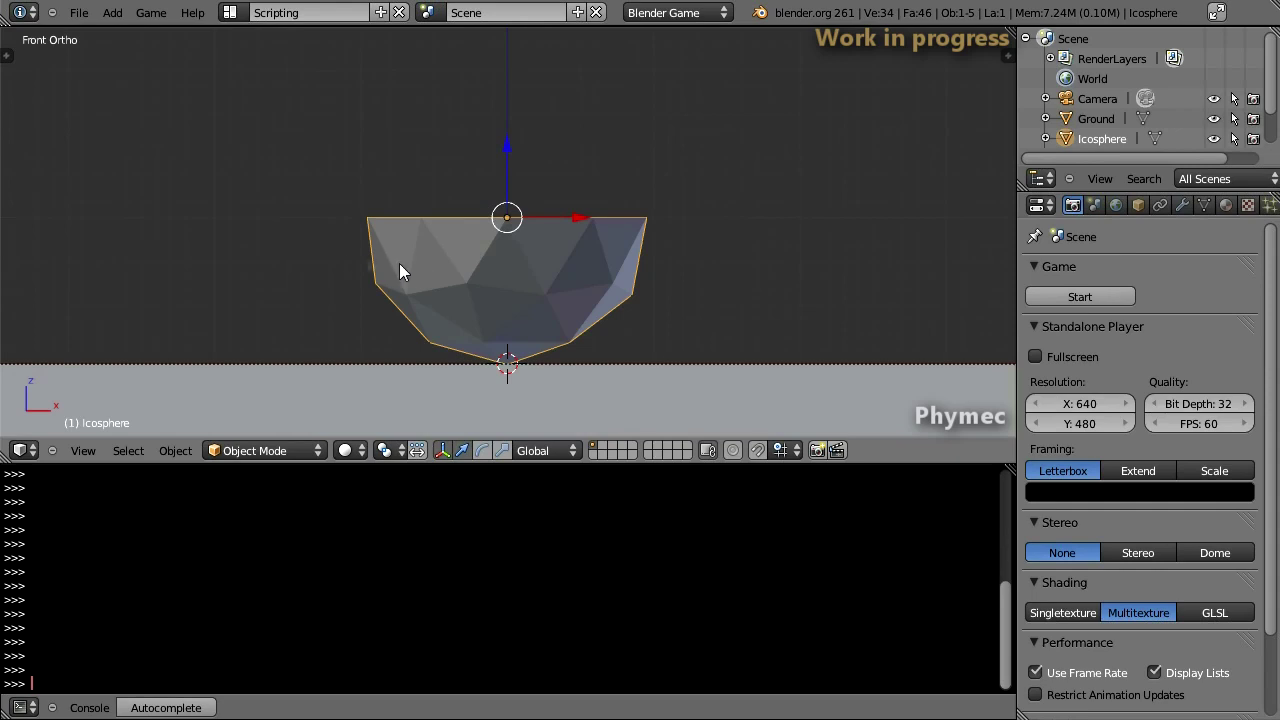
- Add a new icosphere with 3 subdivisions
key(shift+a)
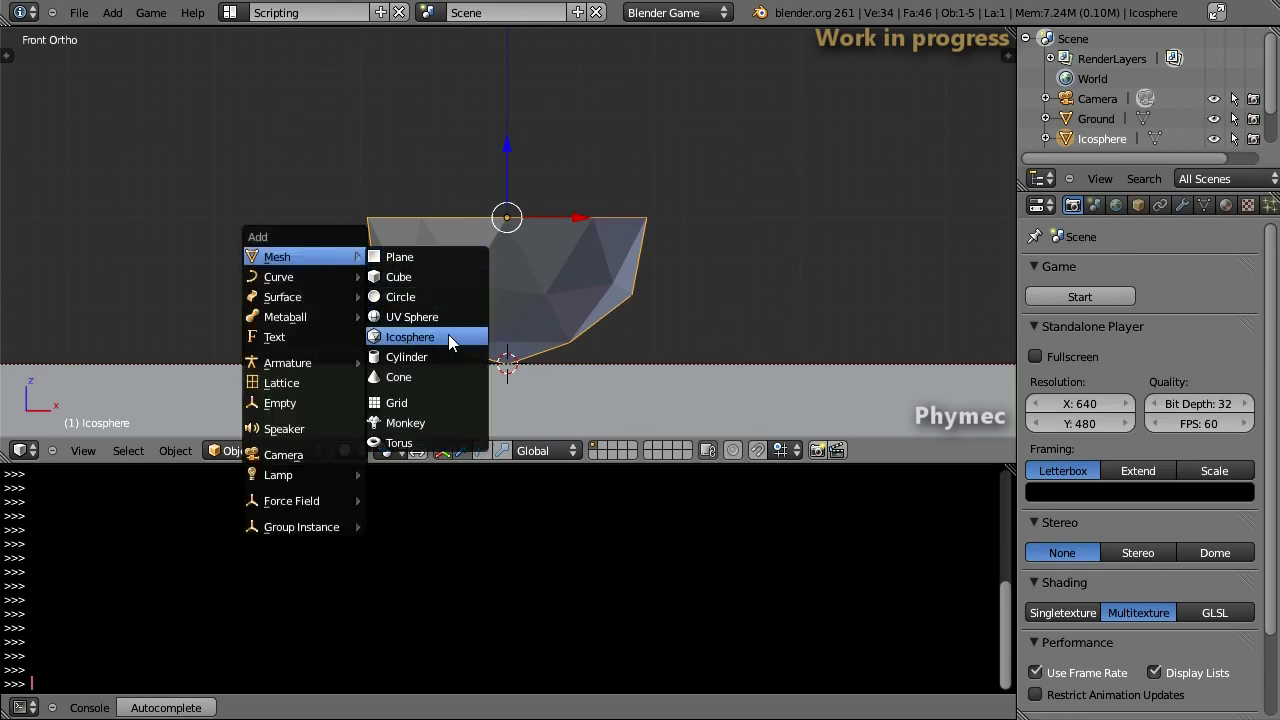
click(448, 337)
key(t)
click(57, 379)
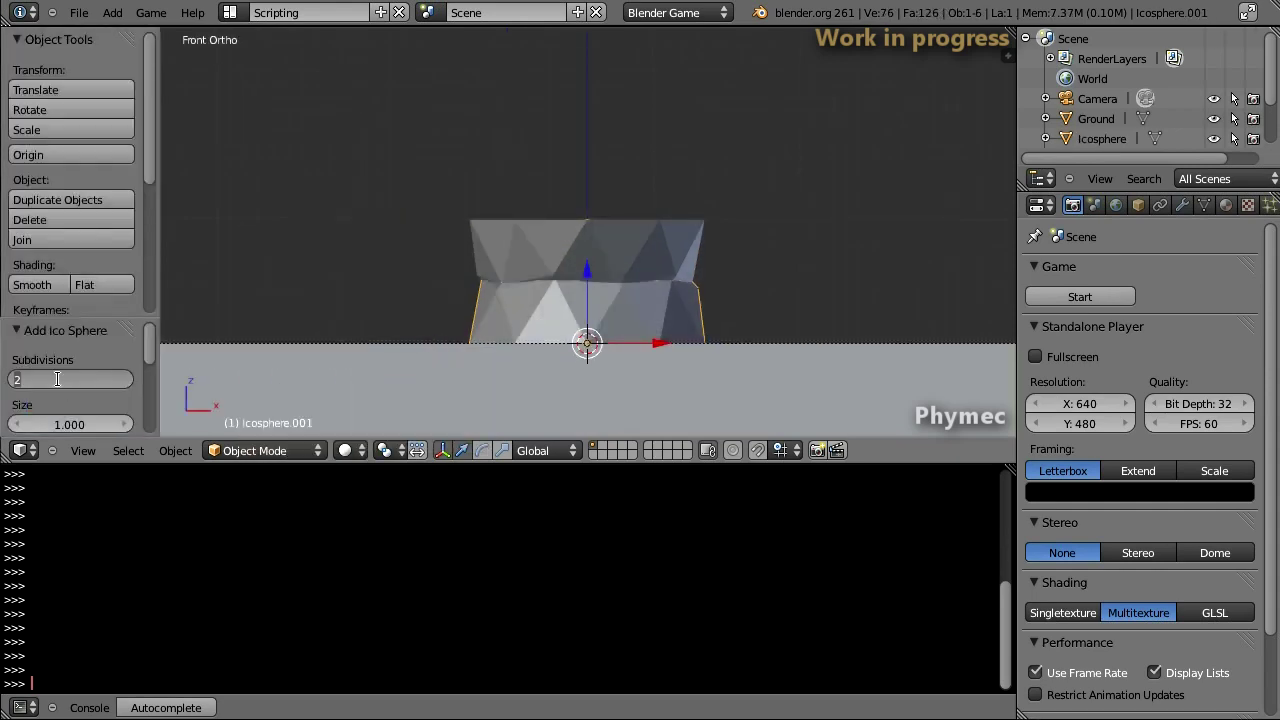
text(3)
key(Return)
key(t)
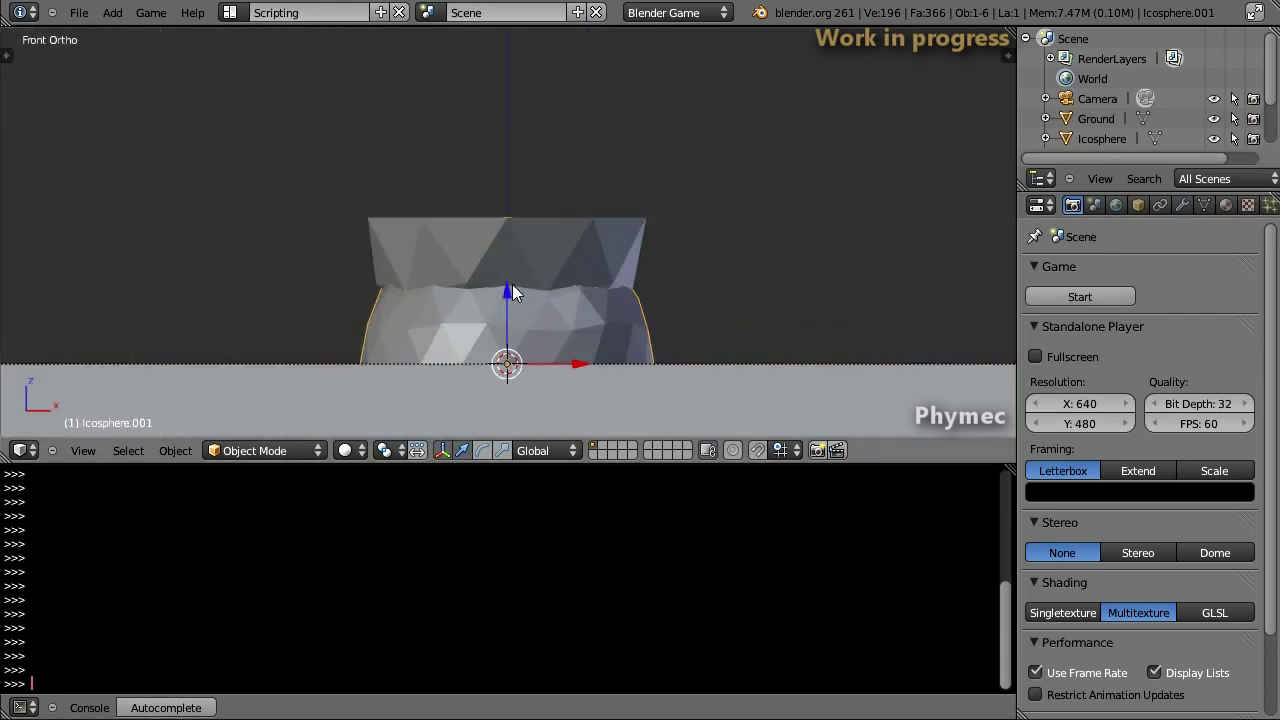
- Delete the upper half of the 3-subdivision icosphere to form the bowl, then select it
key(Tab)
right_click(507, 217)
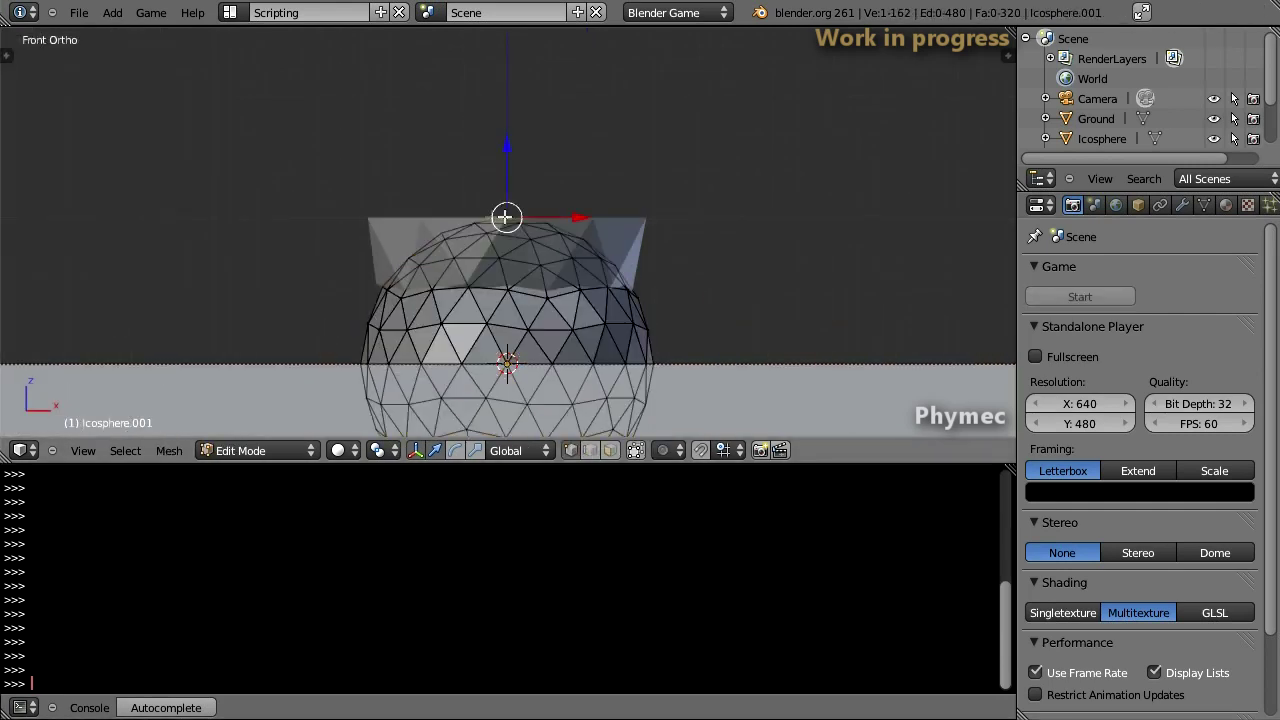
key(b)
drag(332, 212, 746, 351)
key(x)
click(746, 351)
key(Tab)
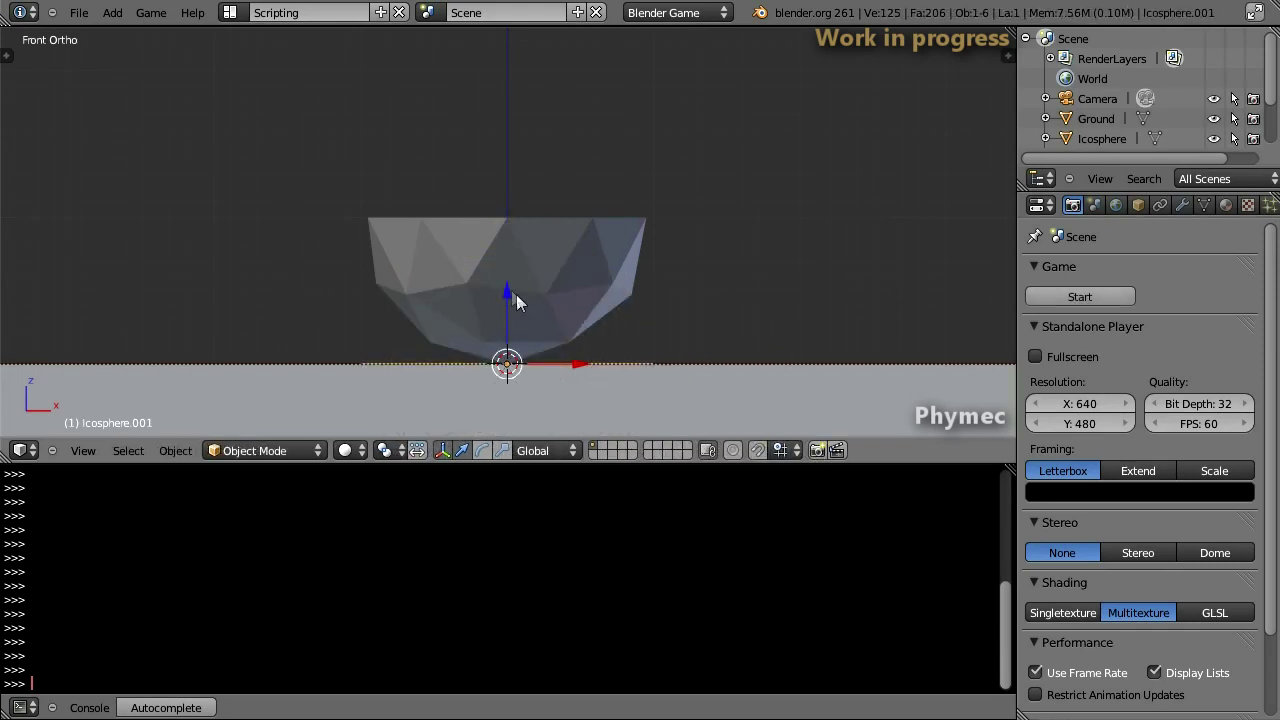
click(505, 145)
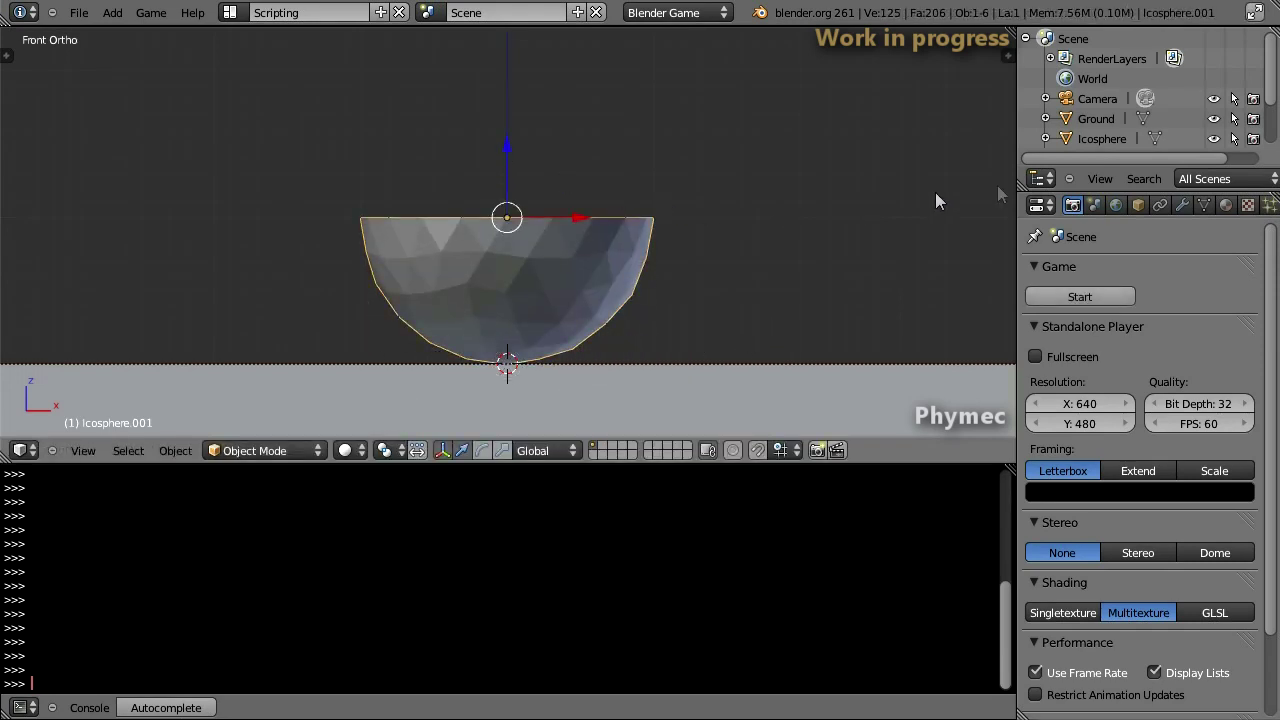
click(1182, 205)
click(1106, 296)
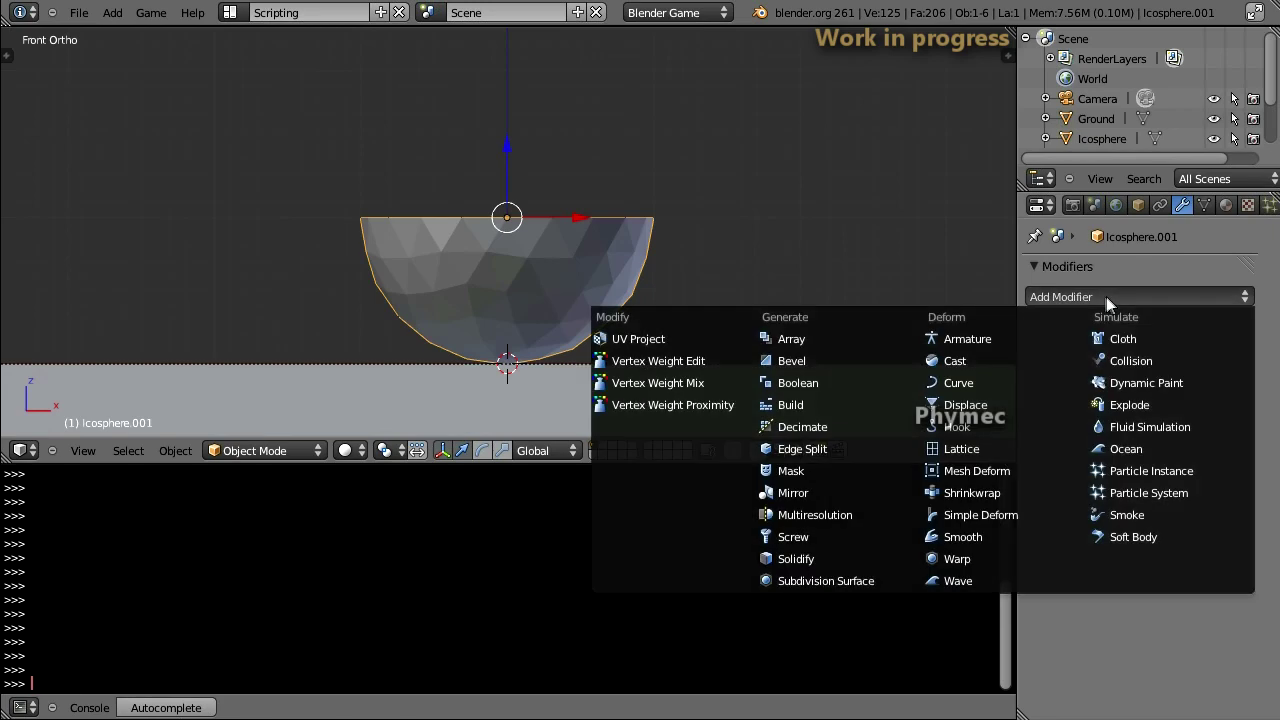
- Add a Solidify modifier to the bowl, set Thickness to 0.1, and apply it
click(835, 558)
click(1082, 392)
text(0.)
key(Return)
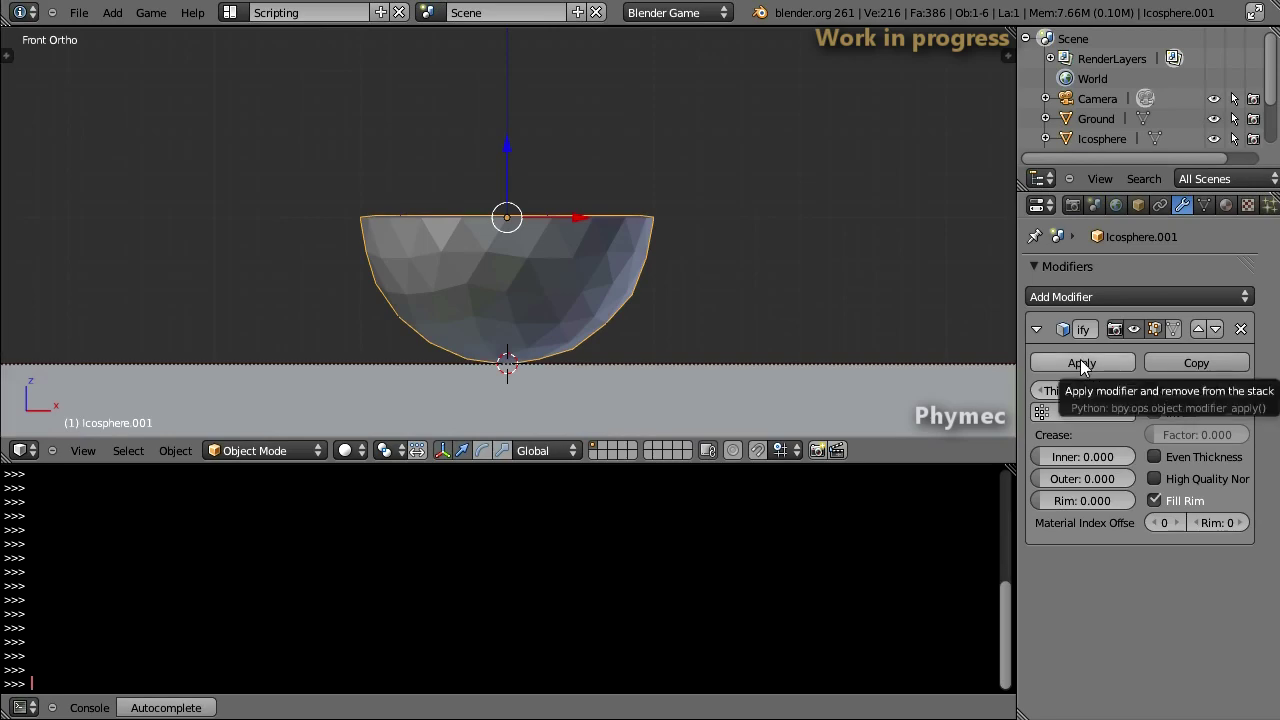
click(1081, 363)
- Orbit into the bowl in perspective view and select the Icosphere object
mouse_move(655, 200)
middle_down()
mouse_move(643, 287)
mouse_move(618, 287)
middle_up()
key(KP_5)
scroll(618, 287, down, 1)
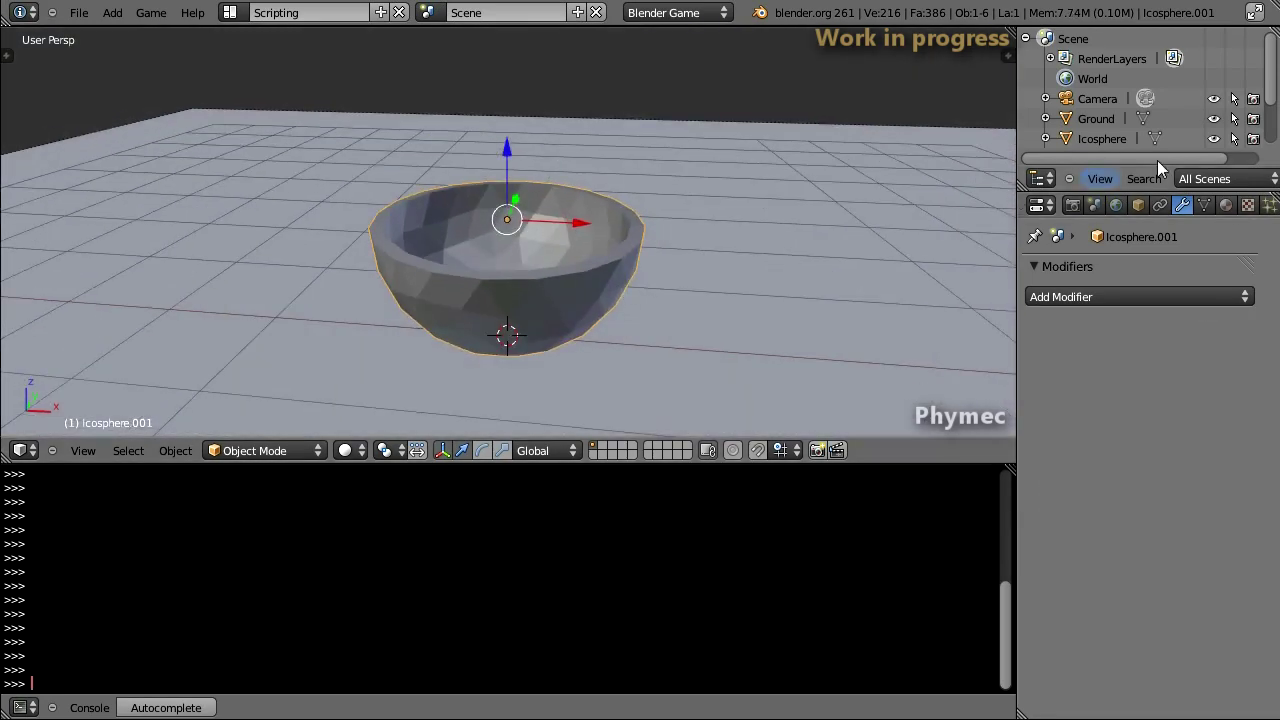
click(1103, 139)
- Run points=voro_points(vertices=True) and physics_voronoi_shatter(points) to shatter a bowl copy into hulls
text(points=voro_points(vertices=True))
key(Return)
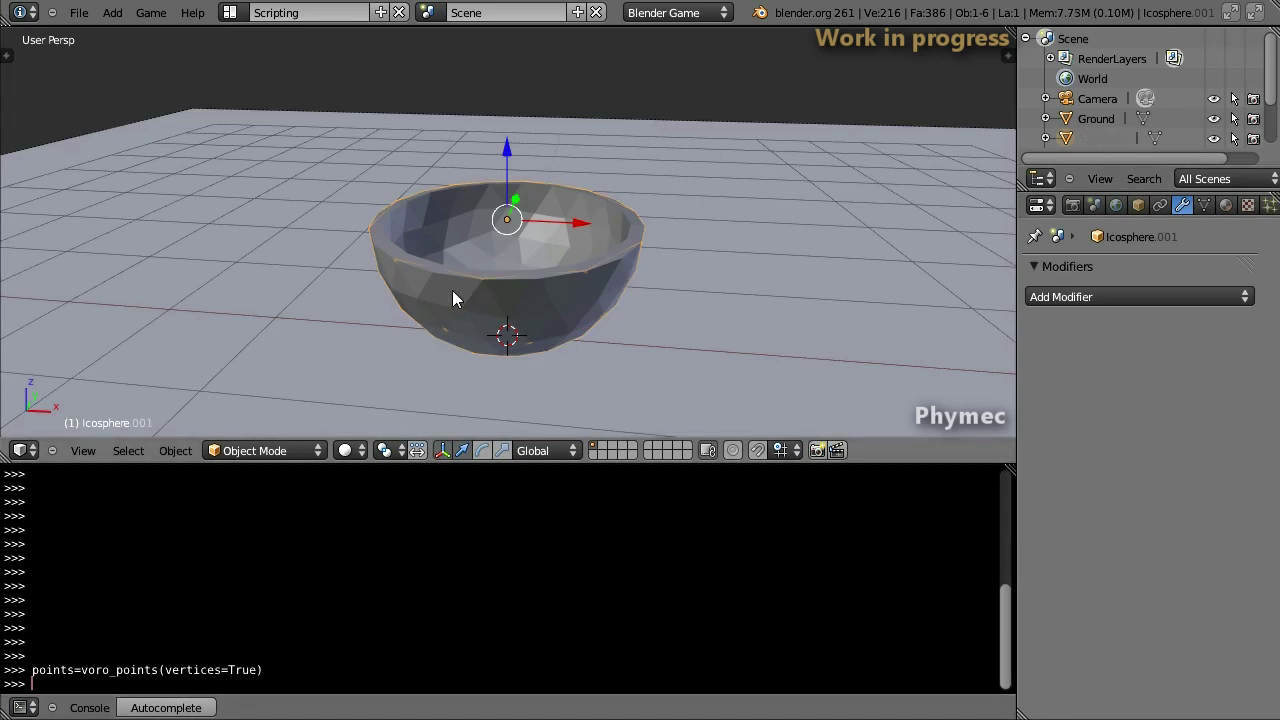
text(physics_voronoi_shatter(points))
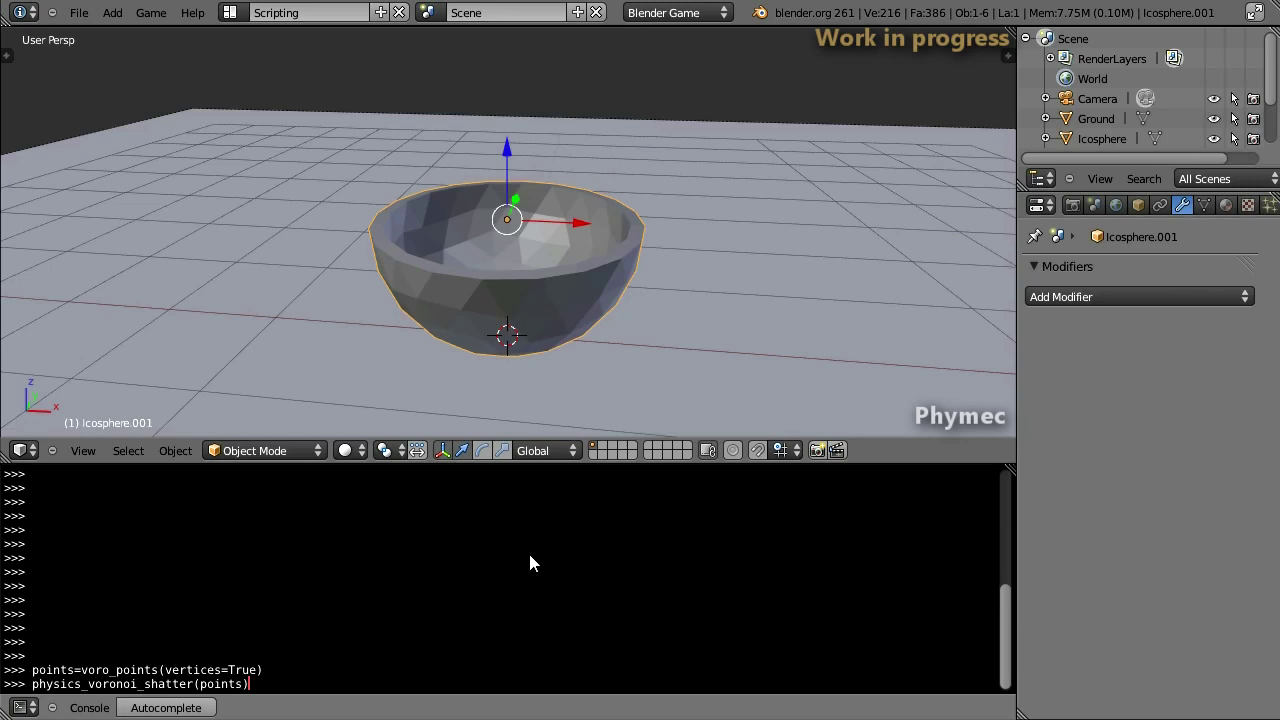
key(Return)
- Lift the shattered hull copy straight up along Z above the bowl
key(g)
key(z)
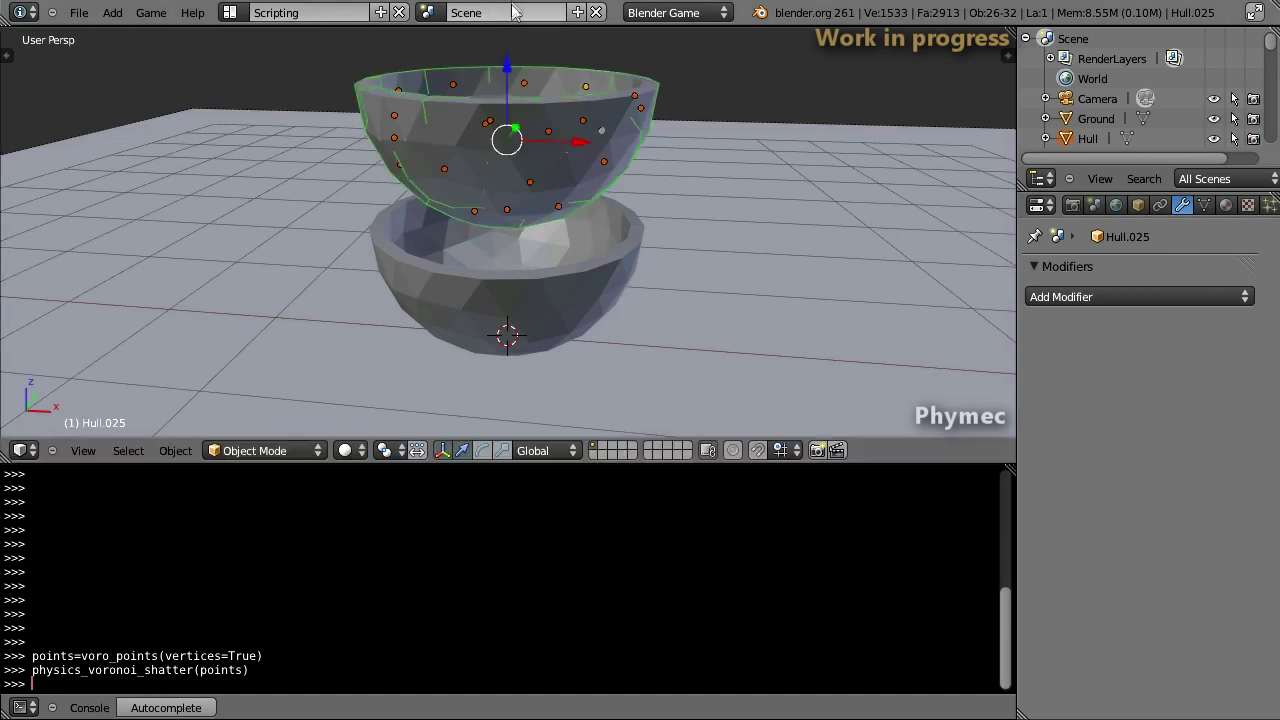
key(z)
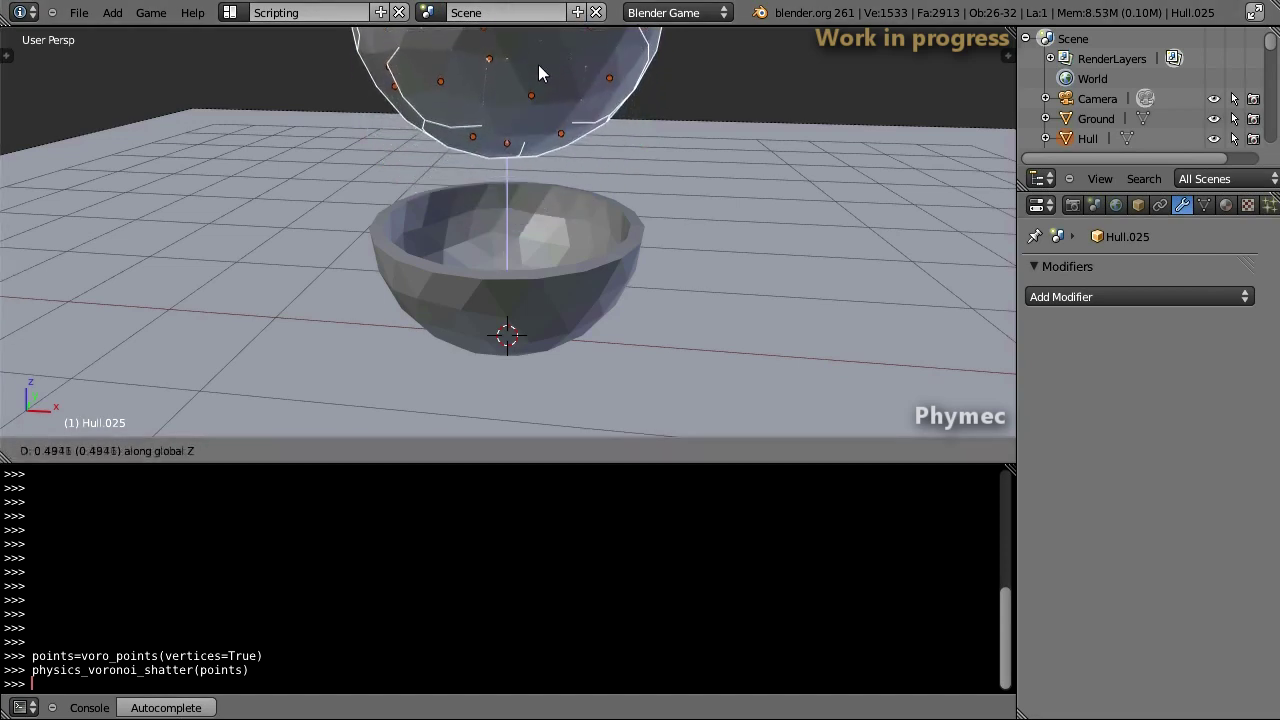
click(538, 57)
- Select the original bowl and run physics_voronoi_decomp(points) on it
right_click(504, 324)
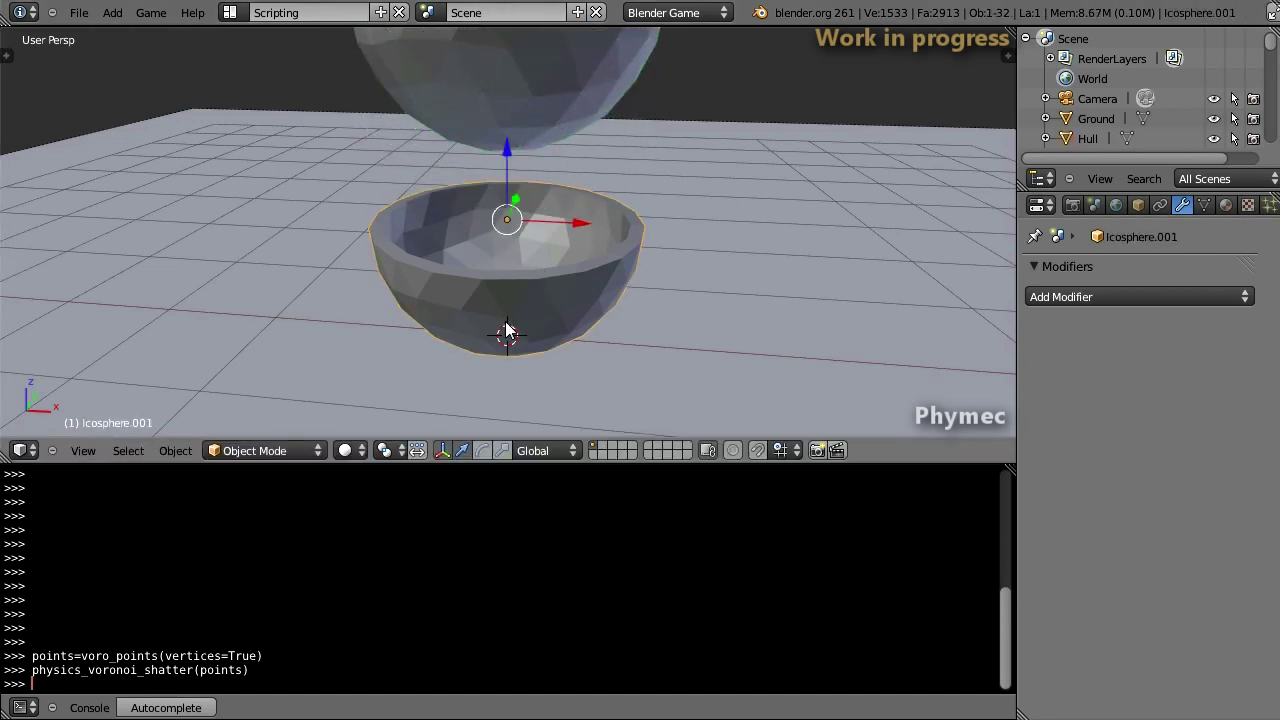
text(physics_voronoi_decomp(points))
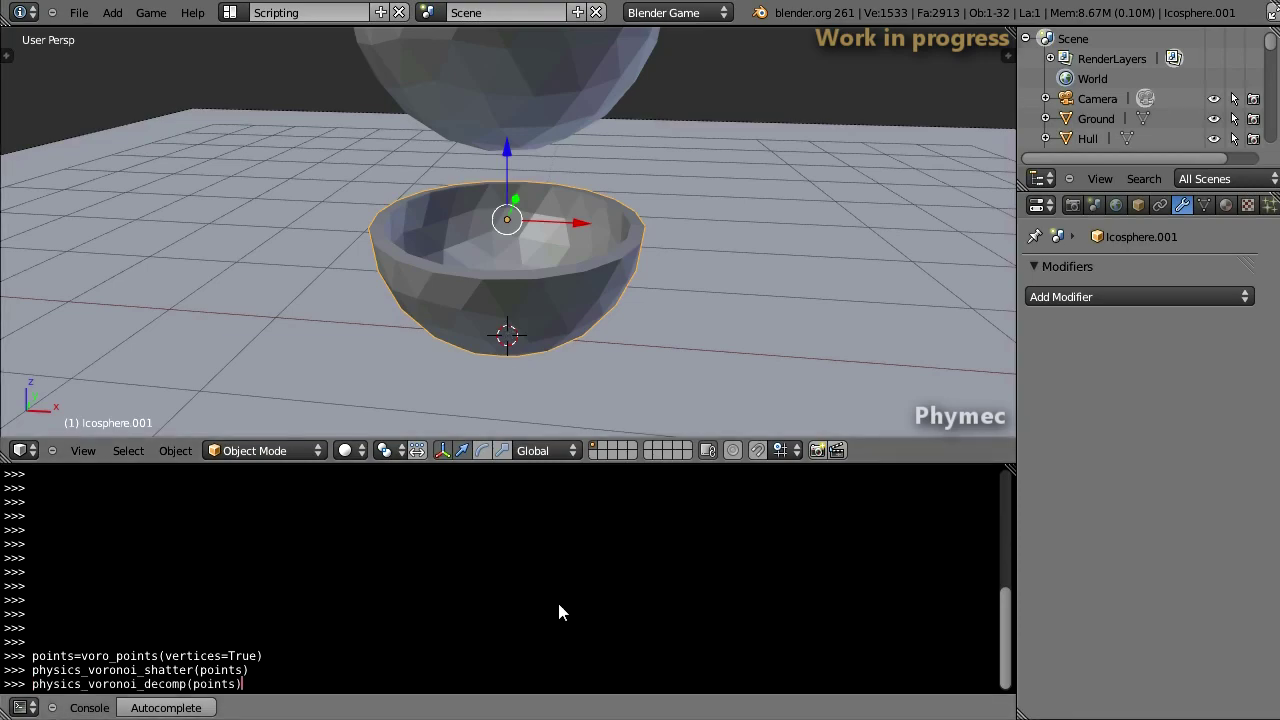
key(Return)
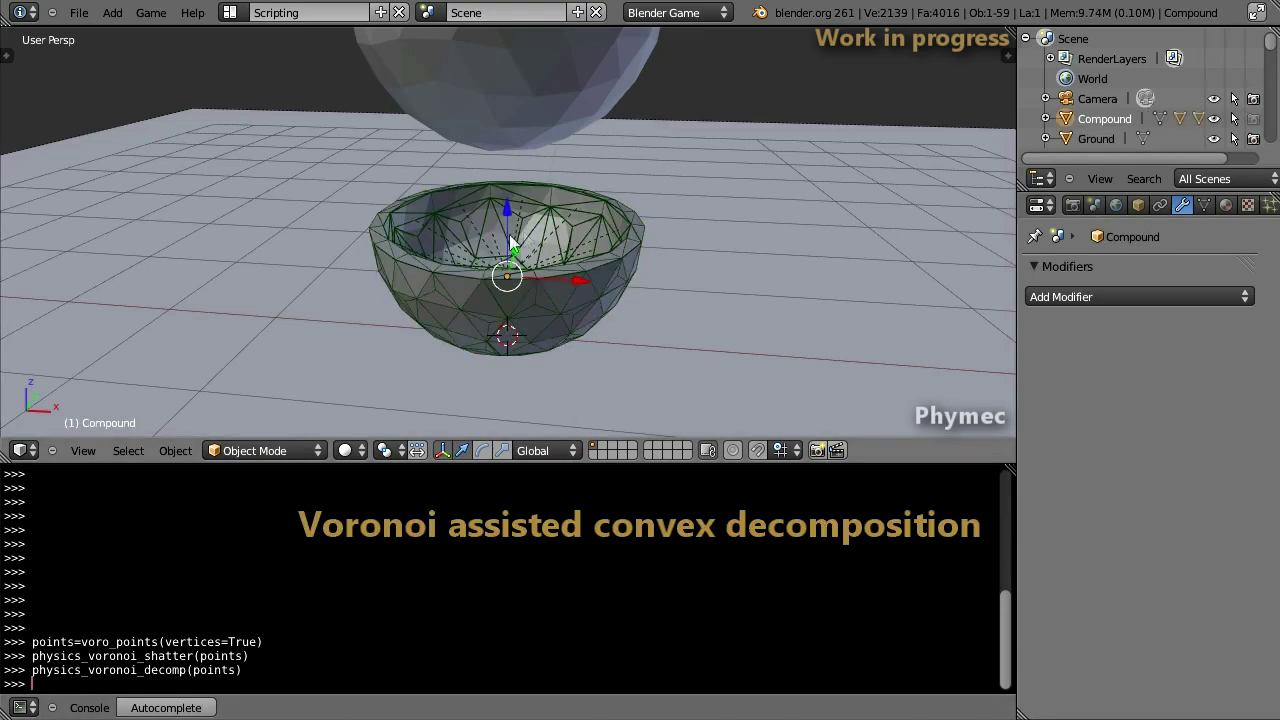
- Select a hull piece on the rim and select all pieces in its group
scroll(529, 277, up, 2)
scroll(529, 277, up, 2)
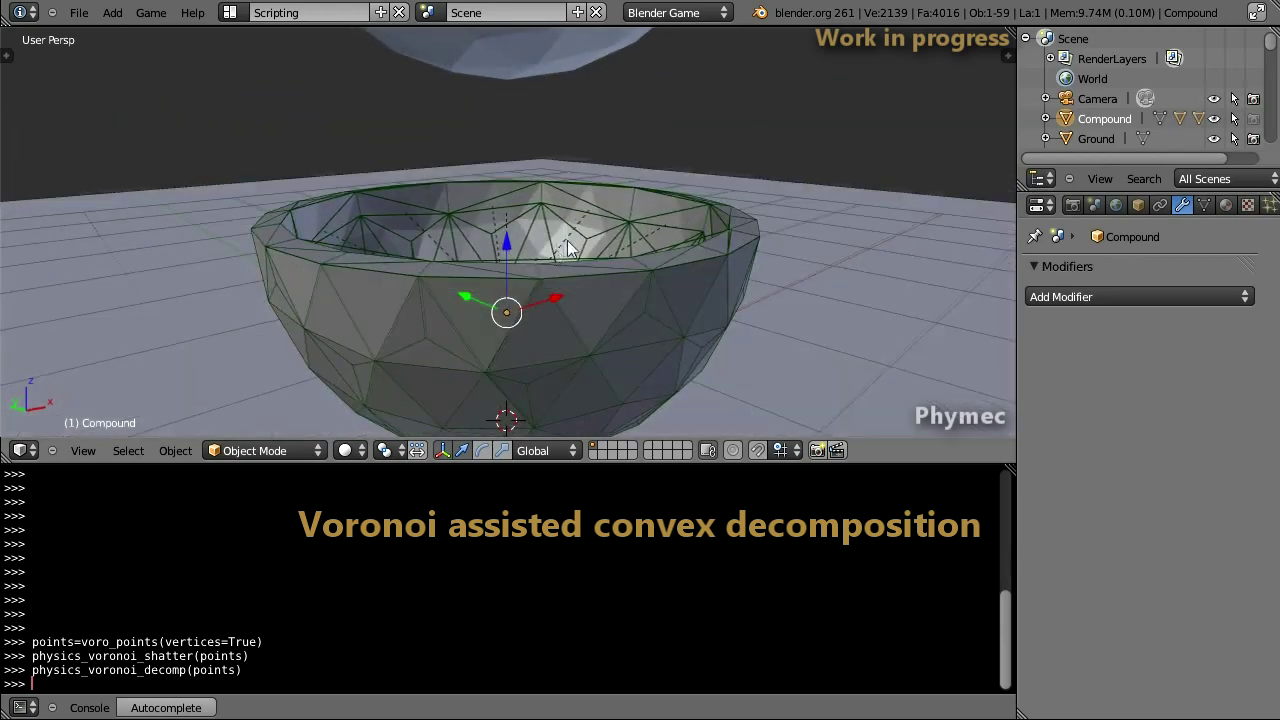
middle_drag(529, 277, 343, 252)
right_click(287, 237)
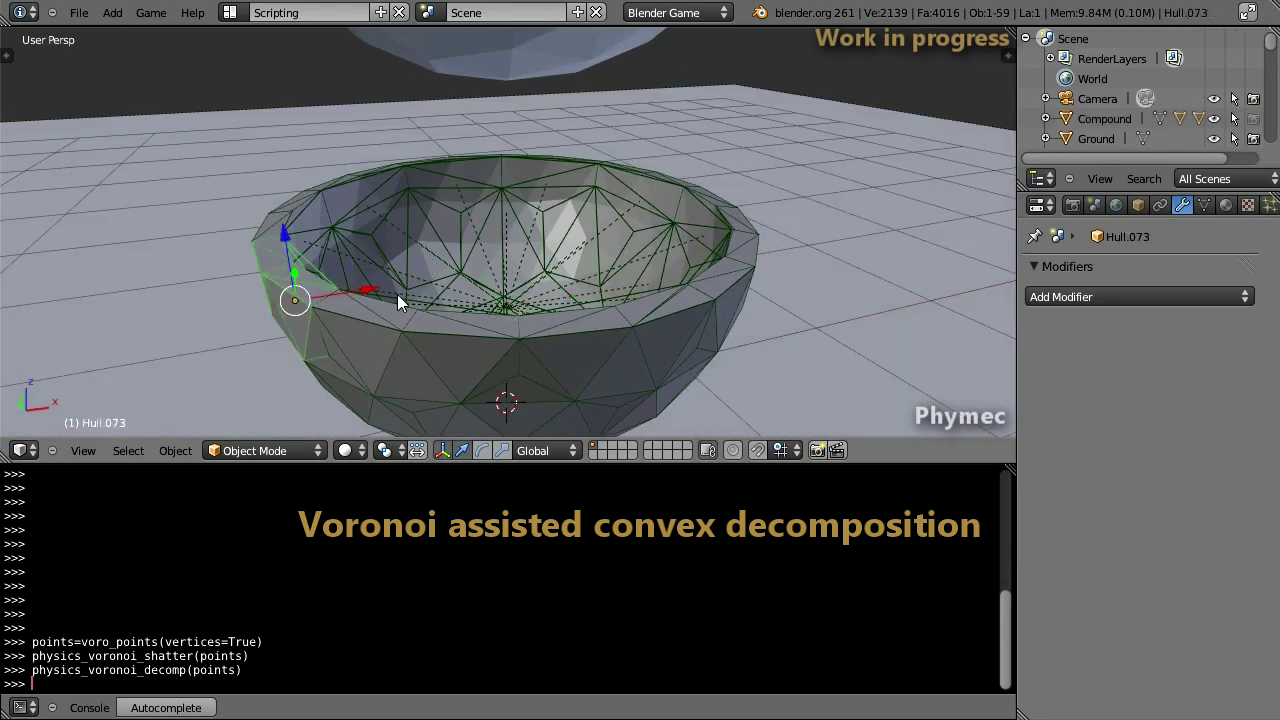
key(shift+g)
click(384, 428)
click(384, 426)
- Select Hull.072 and select all points in its Voronoi.001 group, then zoom to inspect
mouse_move(533, 337)
middle_down()
mouse_move(303, 359)
mouse_move(470, 338)
mouse_move(306, 318)
mouse_move(295, 350)
middle_up()
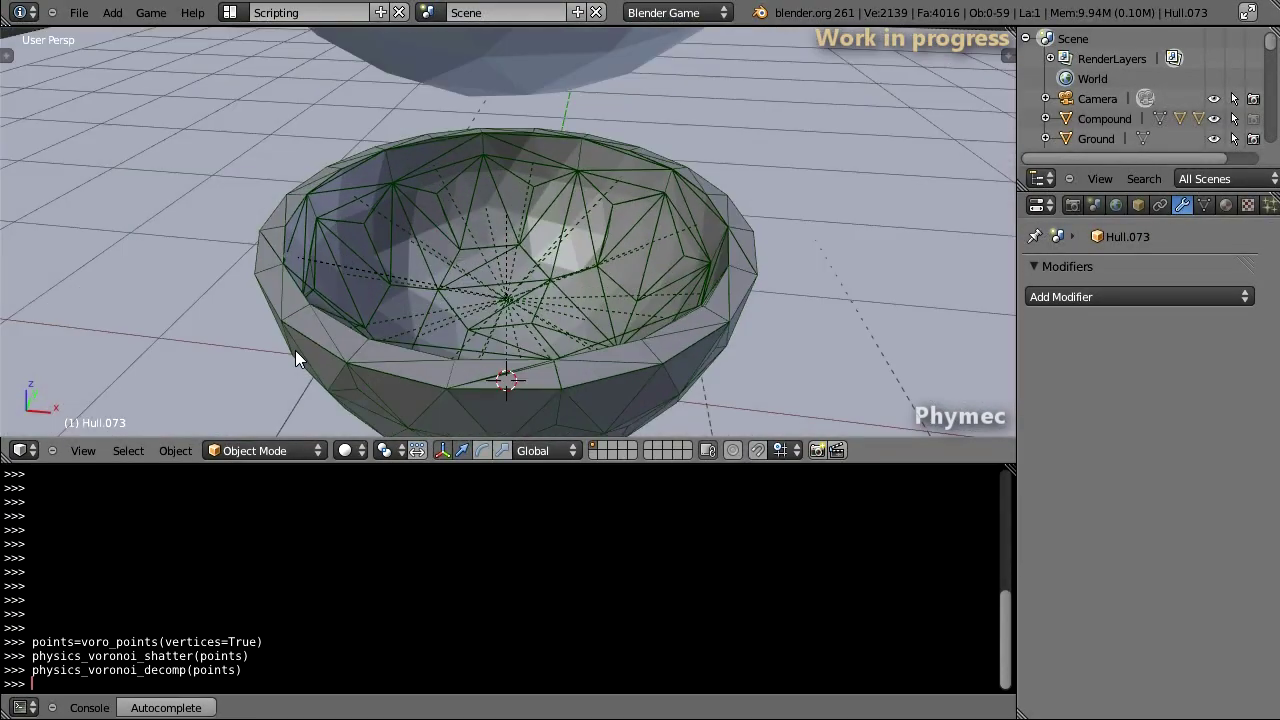
right_click(332, 336)
key(shift+g)
click(332, 336)
click(322, 356)
mouse_move(296, 373)
middle_down()
mouse_move(459, 275)
mouse_move(549, 261)
mouse_move(594, 271)
mouse_move(598, 317)
mouse_move(480, 360)
mouse_move(322, 353)
mouse_move(425, 313)
mouse_move(343, 309)
mouse_move(466, 303)
mouse_move(411, 264)
middle_up()
scroll(322, 353, down, 3)
scroll(449, 303, down, 3)
scroll(411, 264, up, 2)
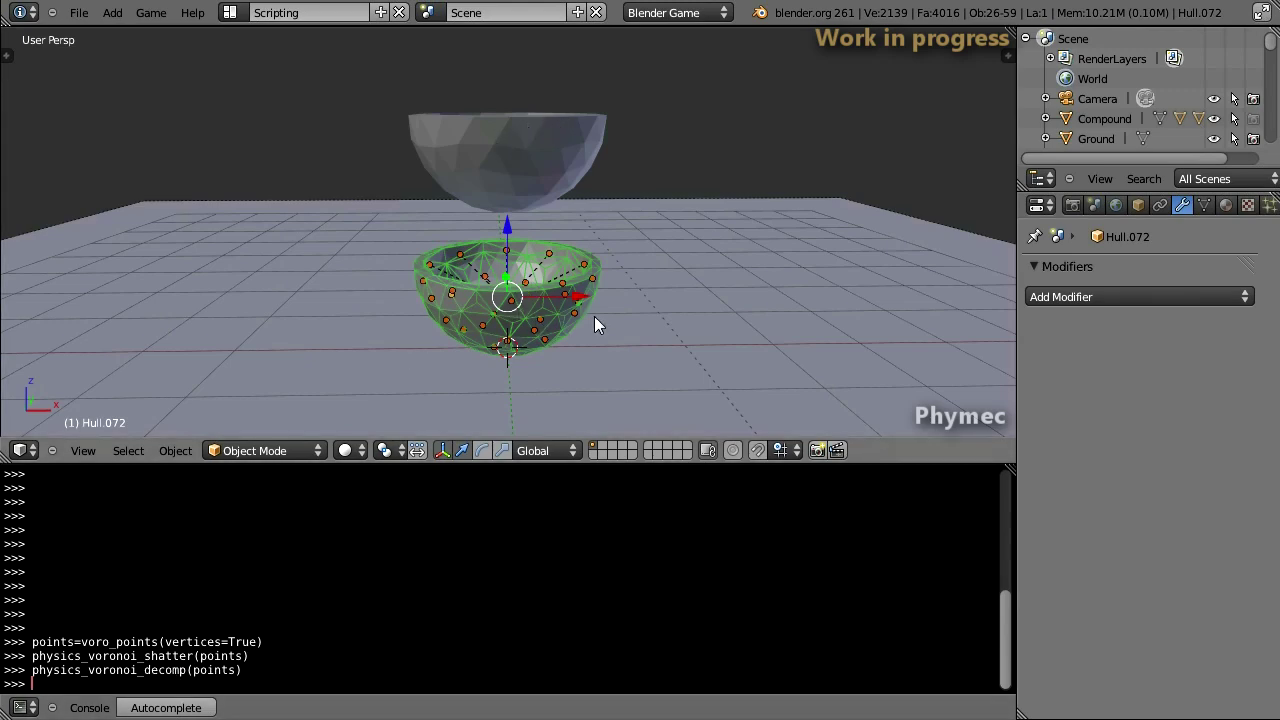
- Delete the leftover Icosphere object and test the shatter in the game engine
key(p)
key(Escape)
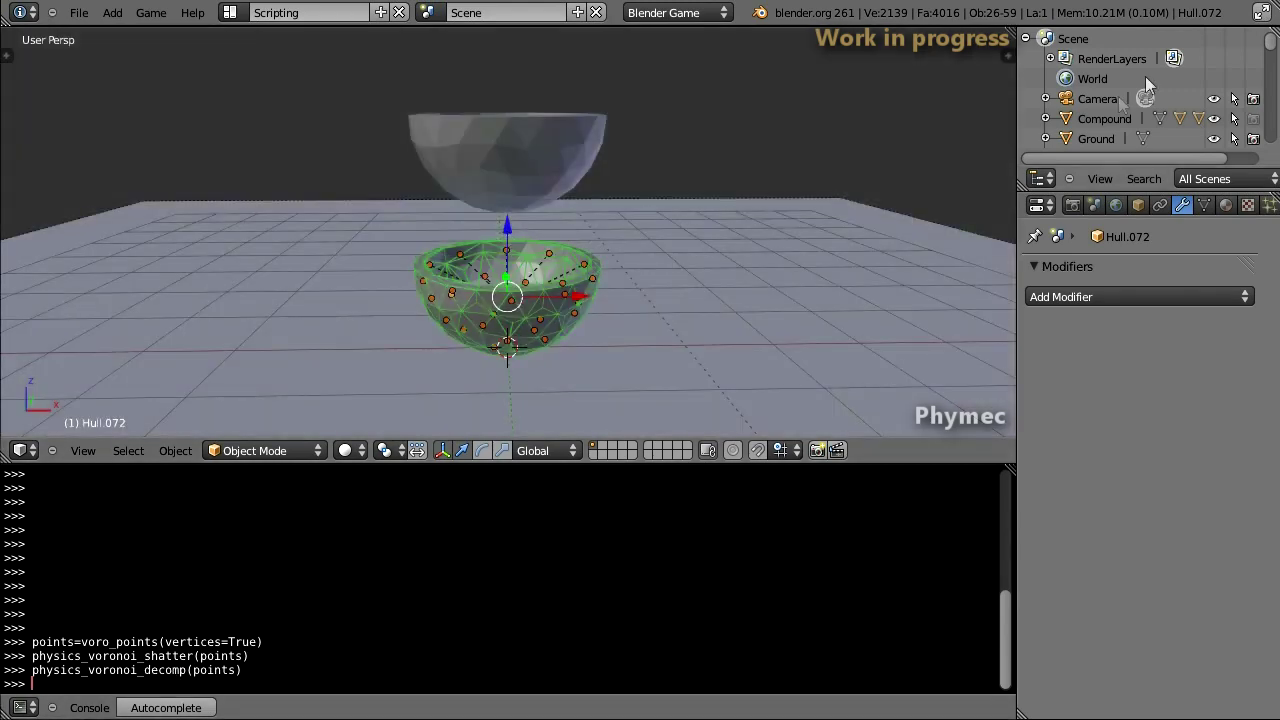
drag(1271, 45, 1271, 132)
click(1098, 97)
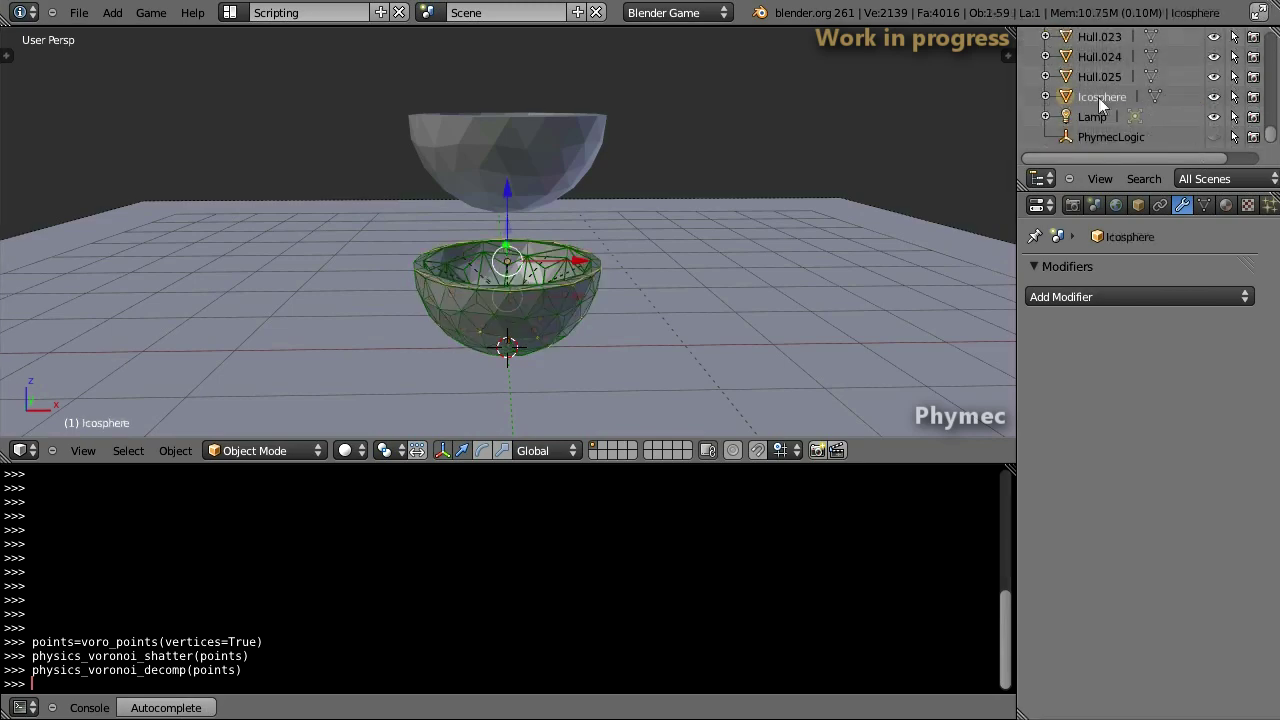
key(x)
click(716, 285)
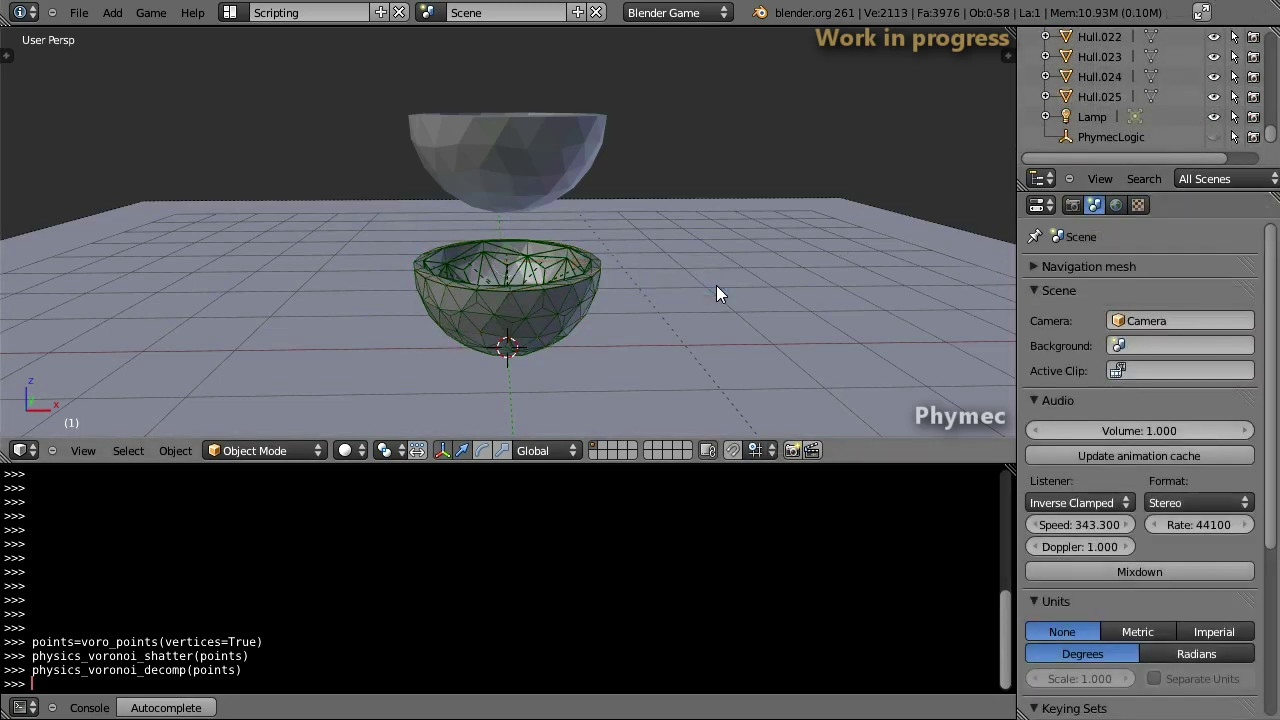
key(p)
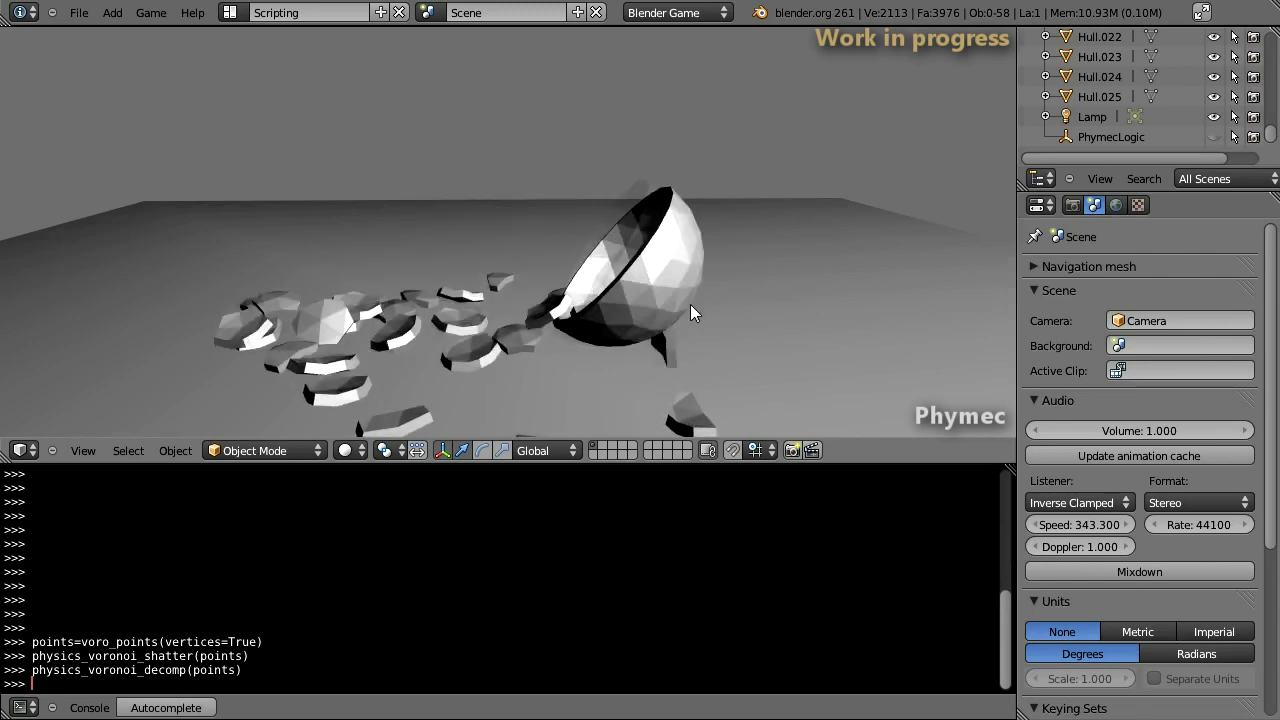
key(Escape)
key(Escape)
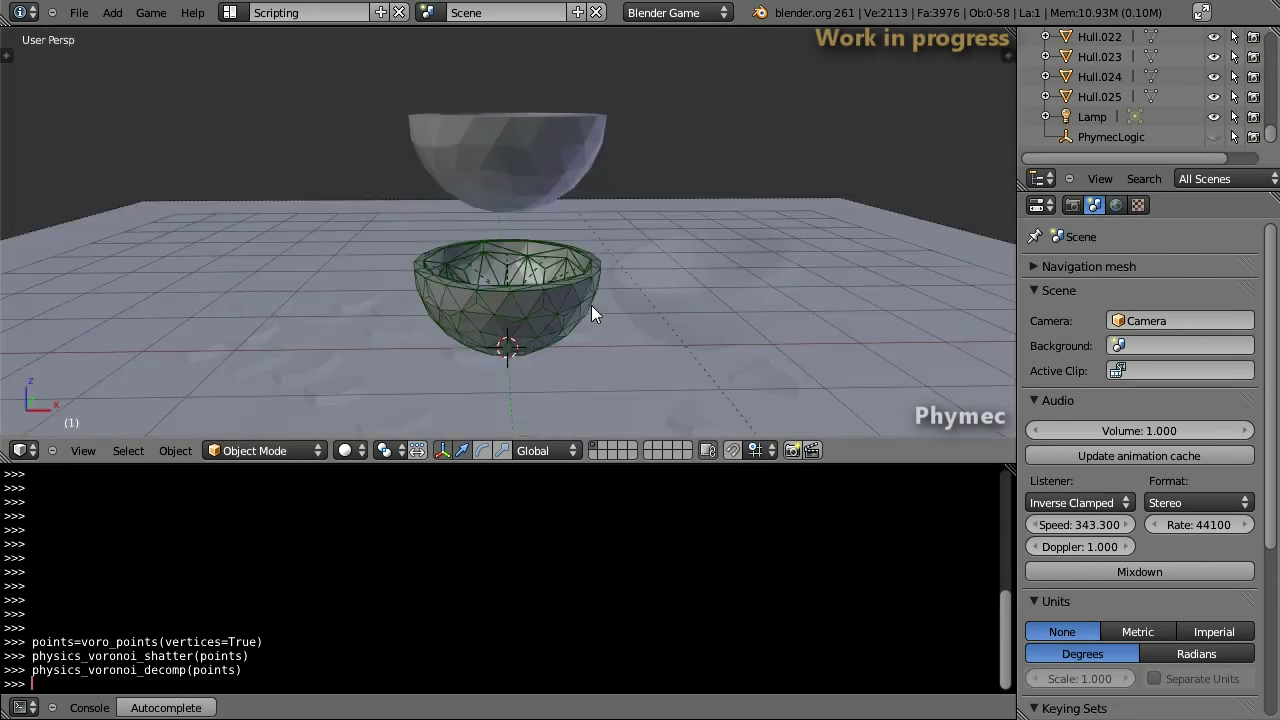
- Give the Icosphere.001 bowl smooth shading
right_click(450, 305)
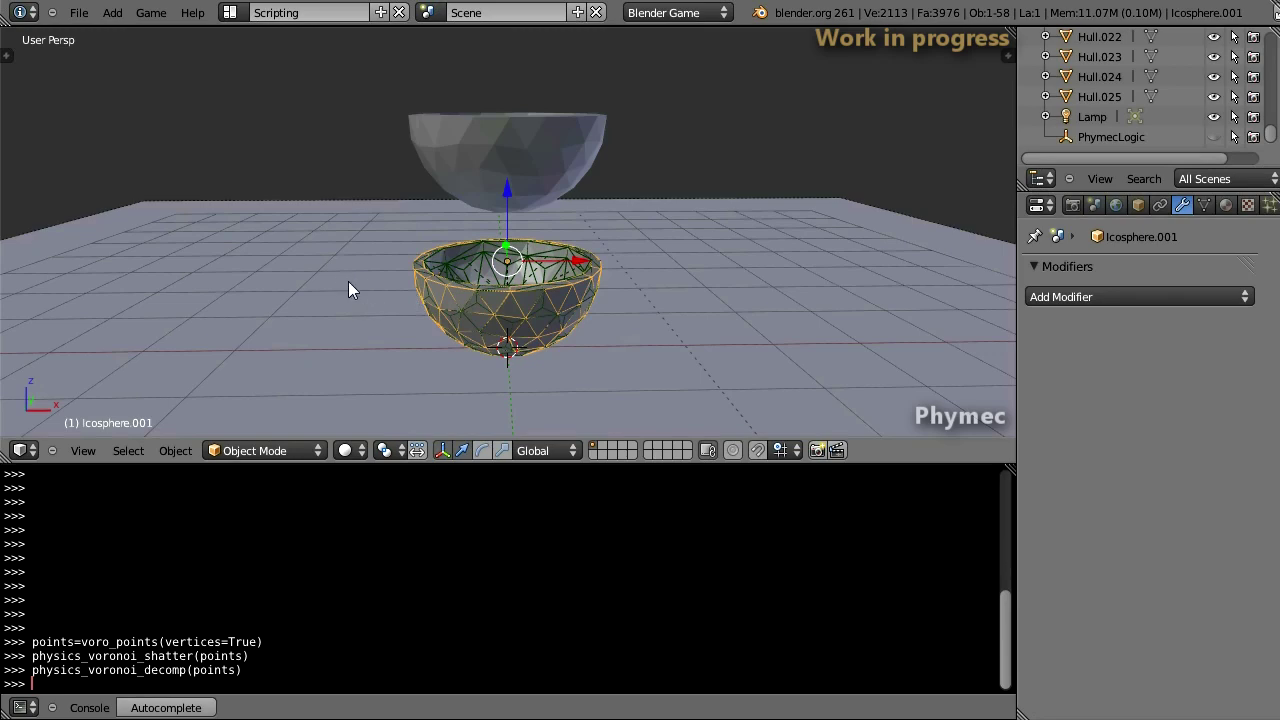
key(t)
scroll(151, 146, down, 2)
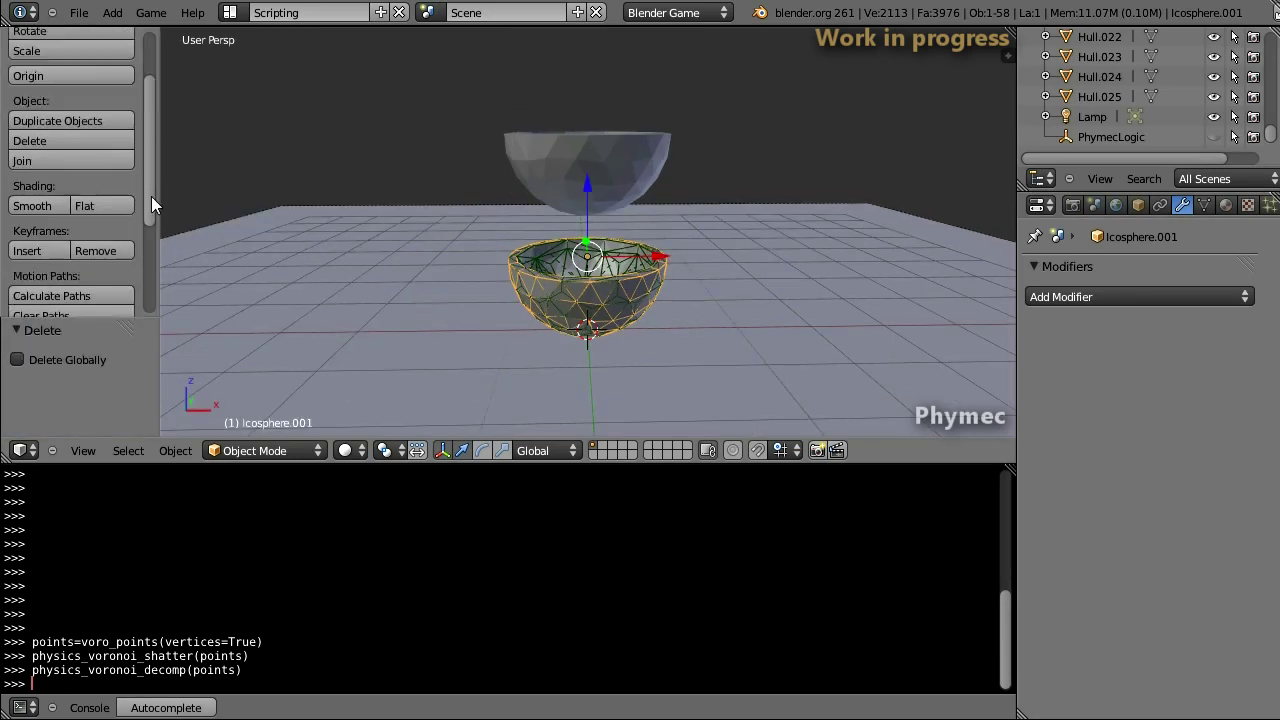
click(40, 172)
key(t)
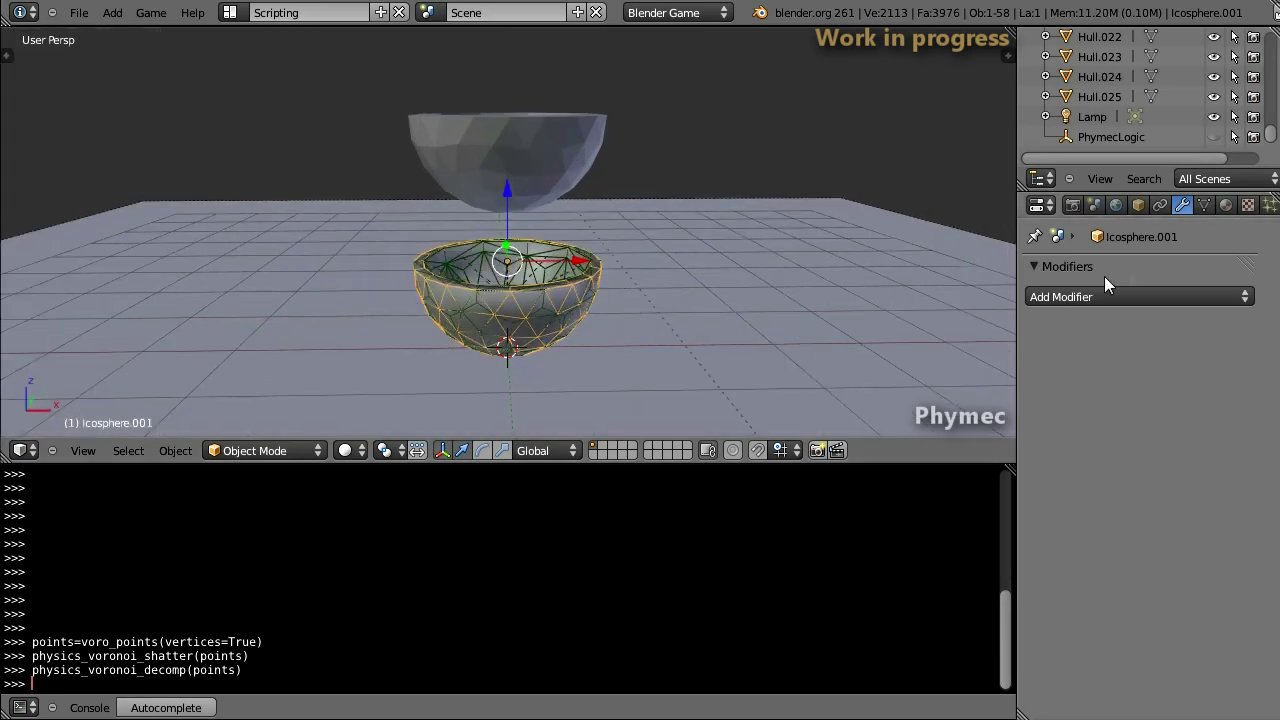
- Add an Edge Split modifier to the bowl and run the game simulation
click(1104, 292)
click(832, 442)
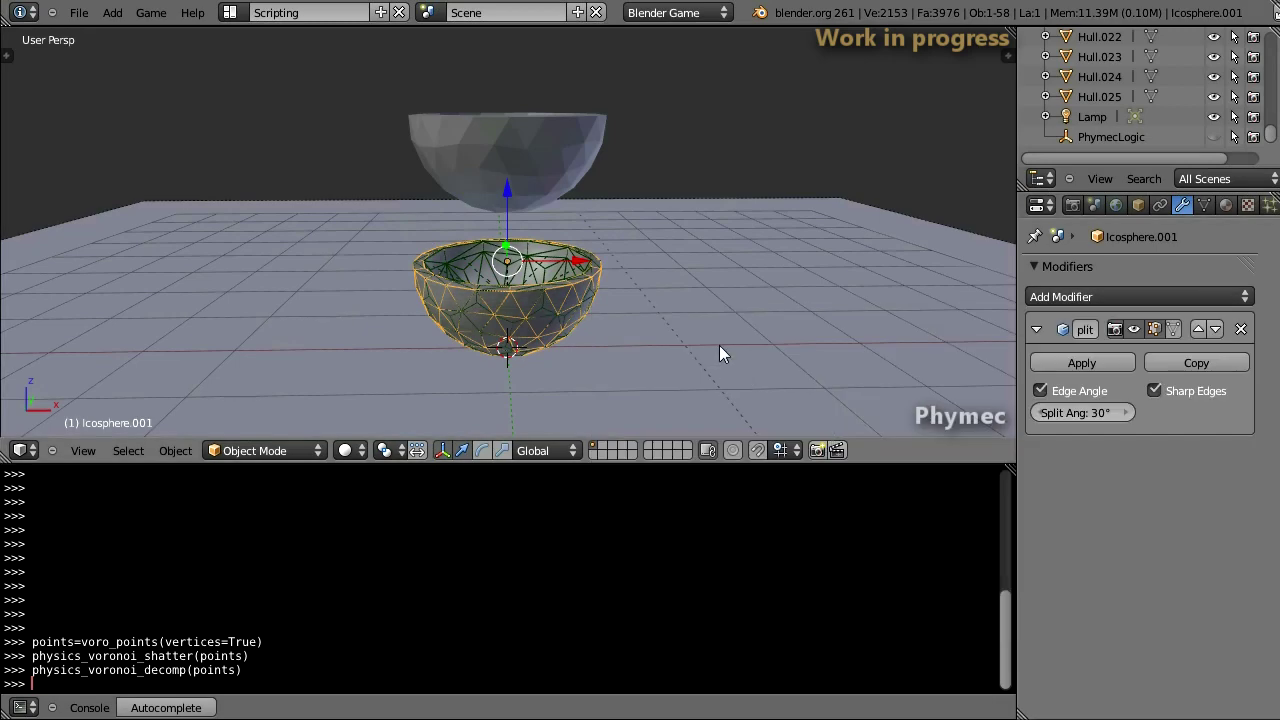
key(p)
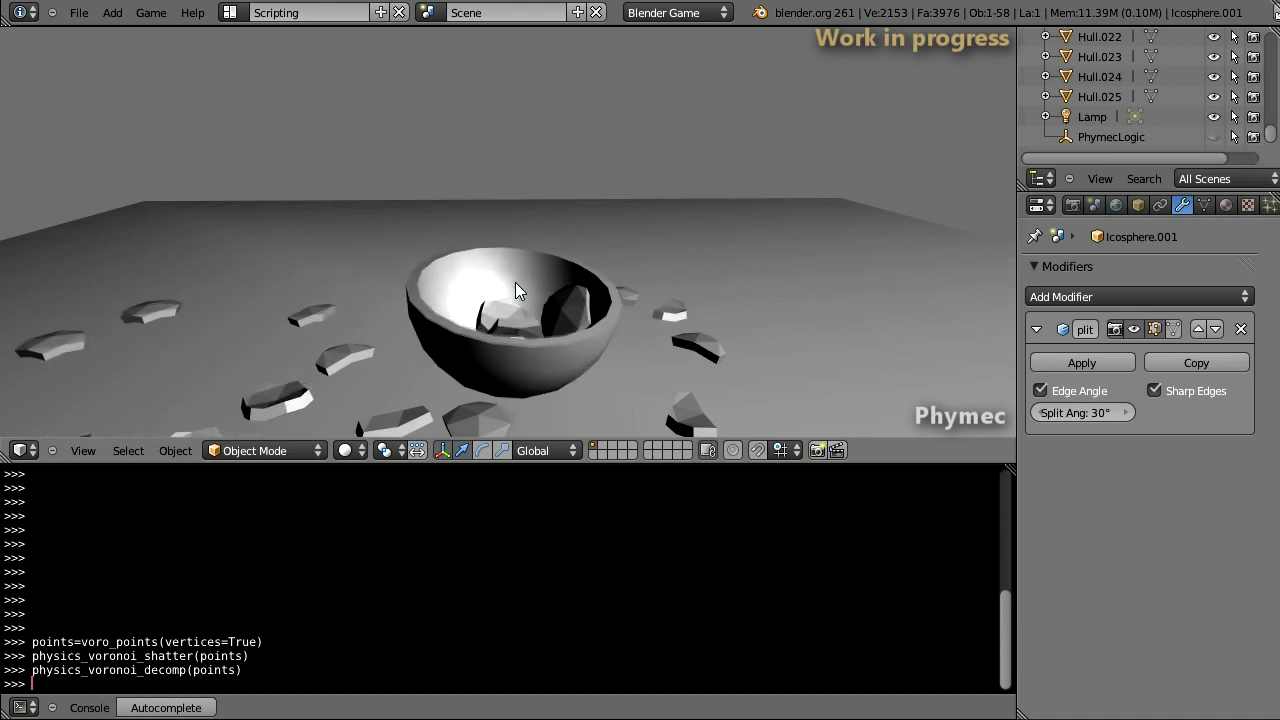
key(Escape)
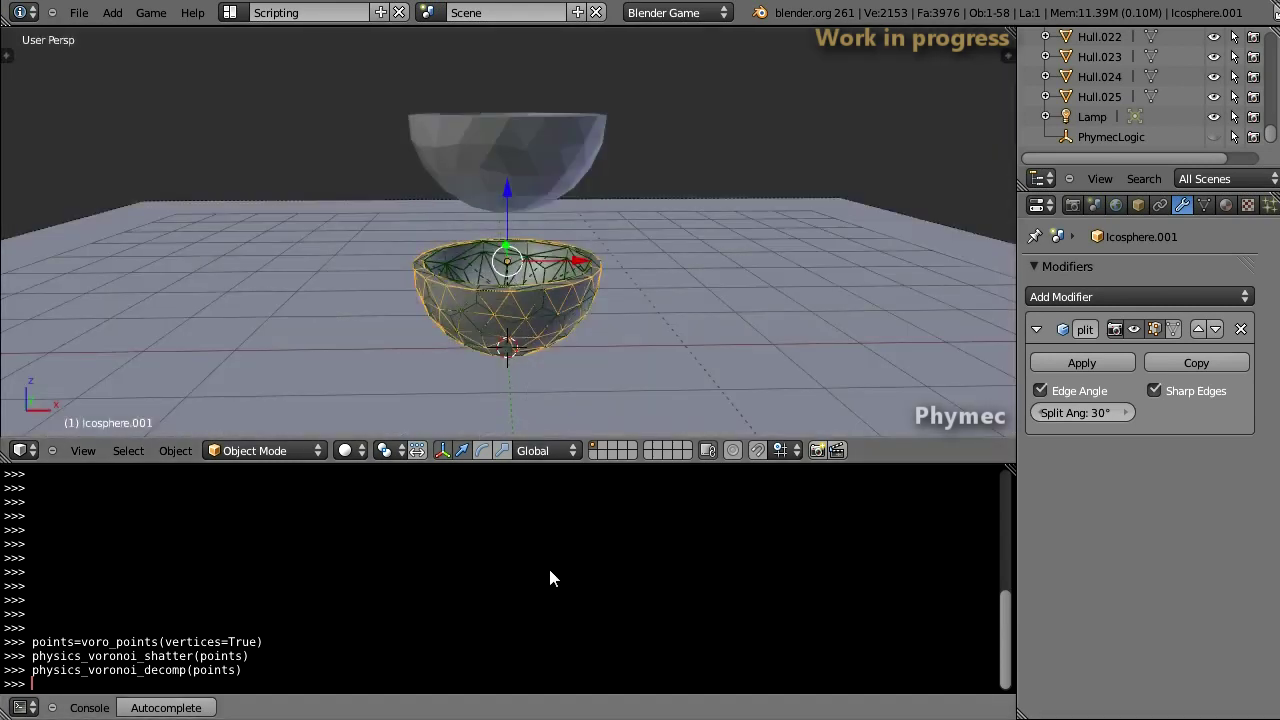
- Create a physics sphere with physics_sphere(0.25) and briefly test it in-game
text(physics_sphere(0.25))
key(Return)
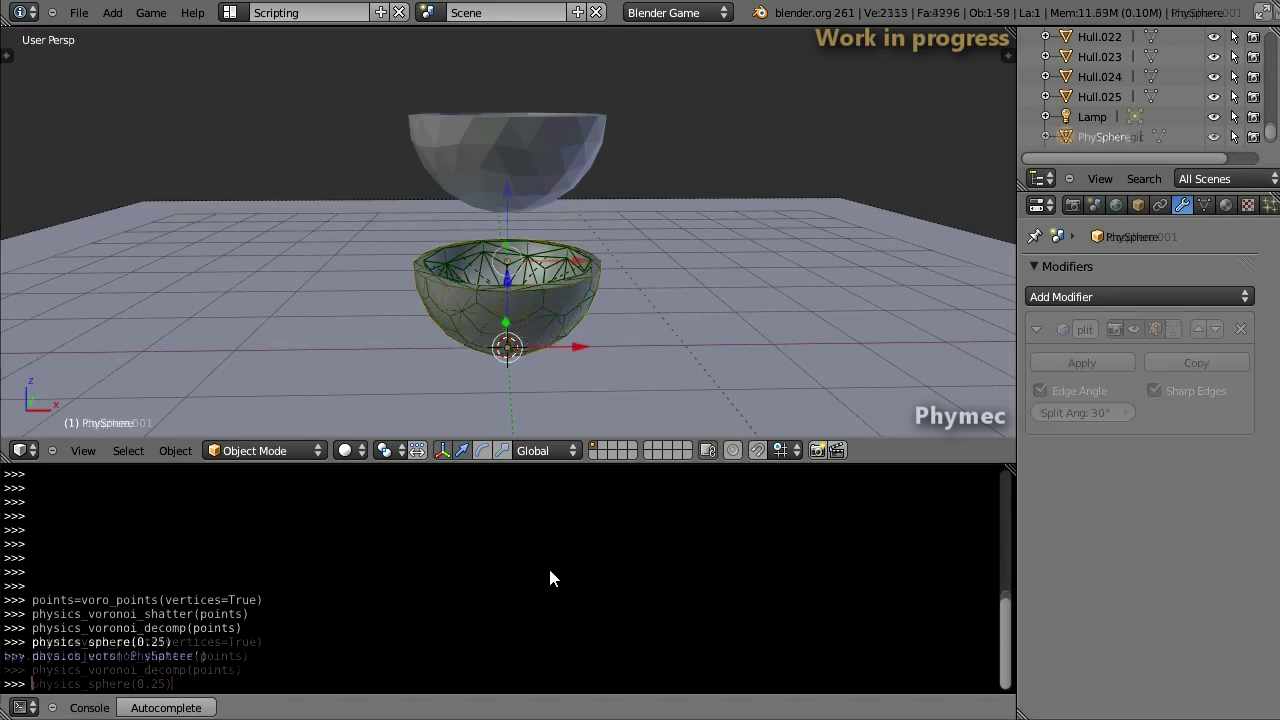
key(p)
key(Escape)
- Duplicate the sphere four times, stacking the copies above the bowl
mouse_move(500, 186)
middle_down()
mouse_move(537, 288)
mouse_move(532, 262)
middle_up()
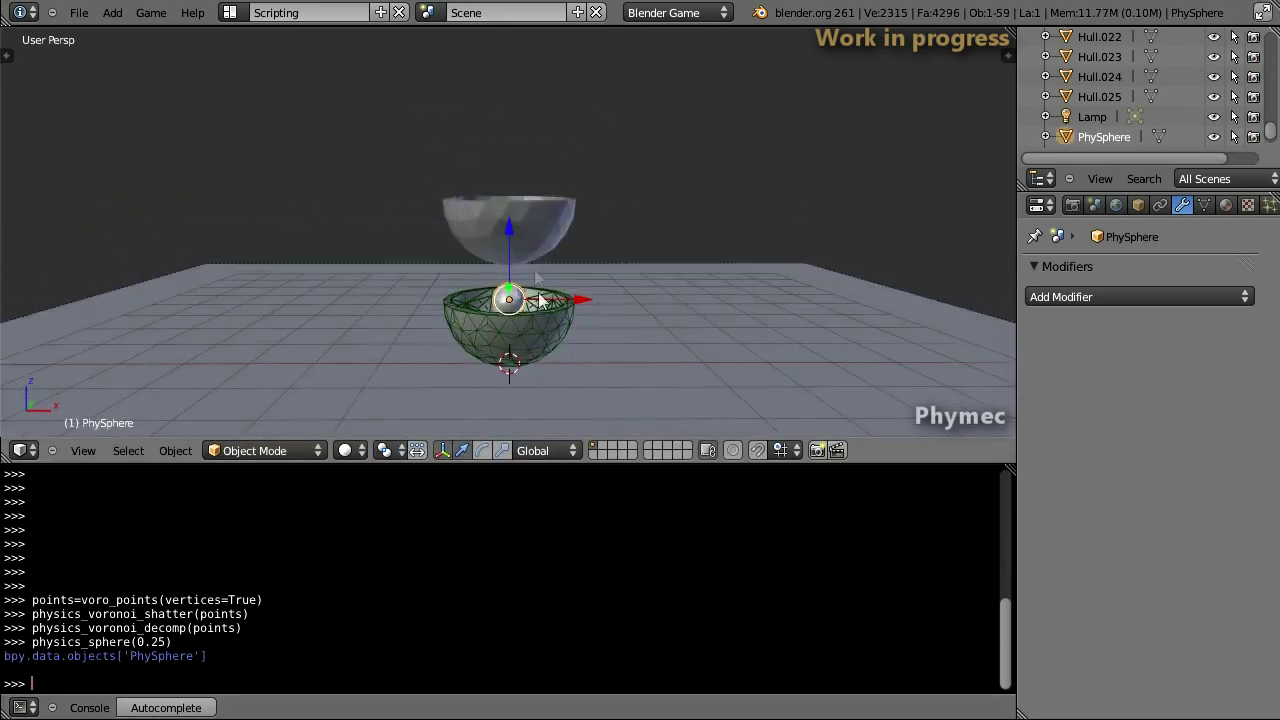
key(shift+d)
click(518, 170)
key(shift+d)
click(556, 136)
key(shift+d)
click(507, 108)
key(shift+d)
key(shift+d)
click(498, 42)
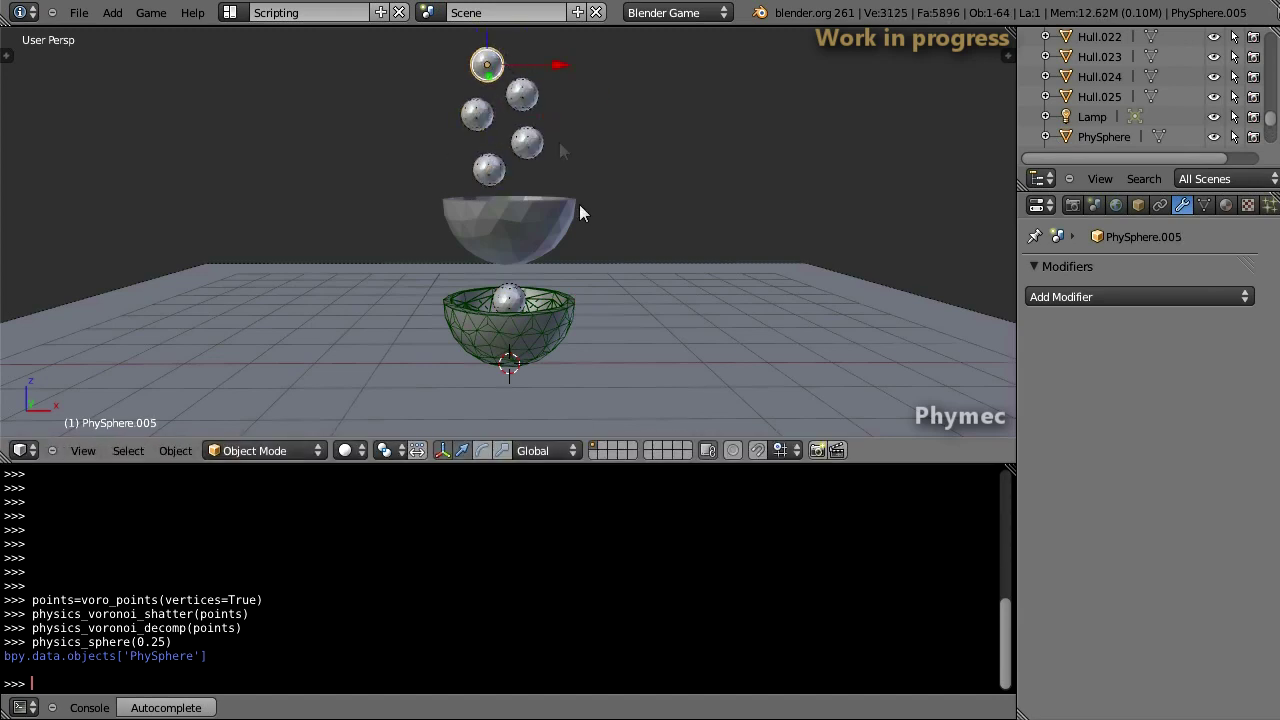
- Run the game, drop the spheres into the bowl, and drag objects around
key(p)
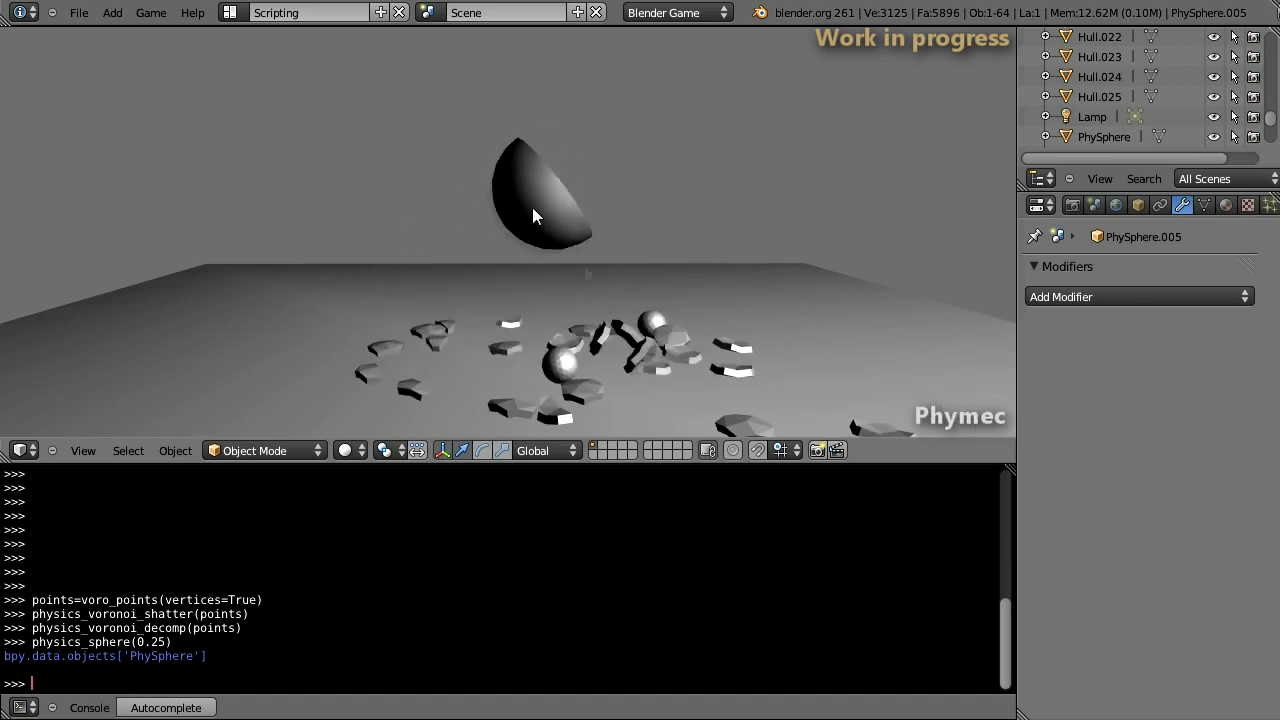
drag(641, 318, 547, 262)
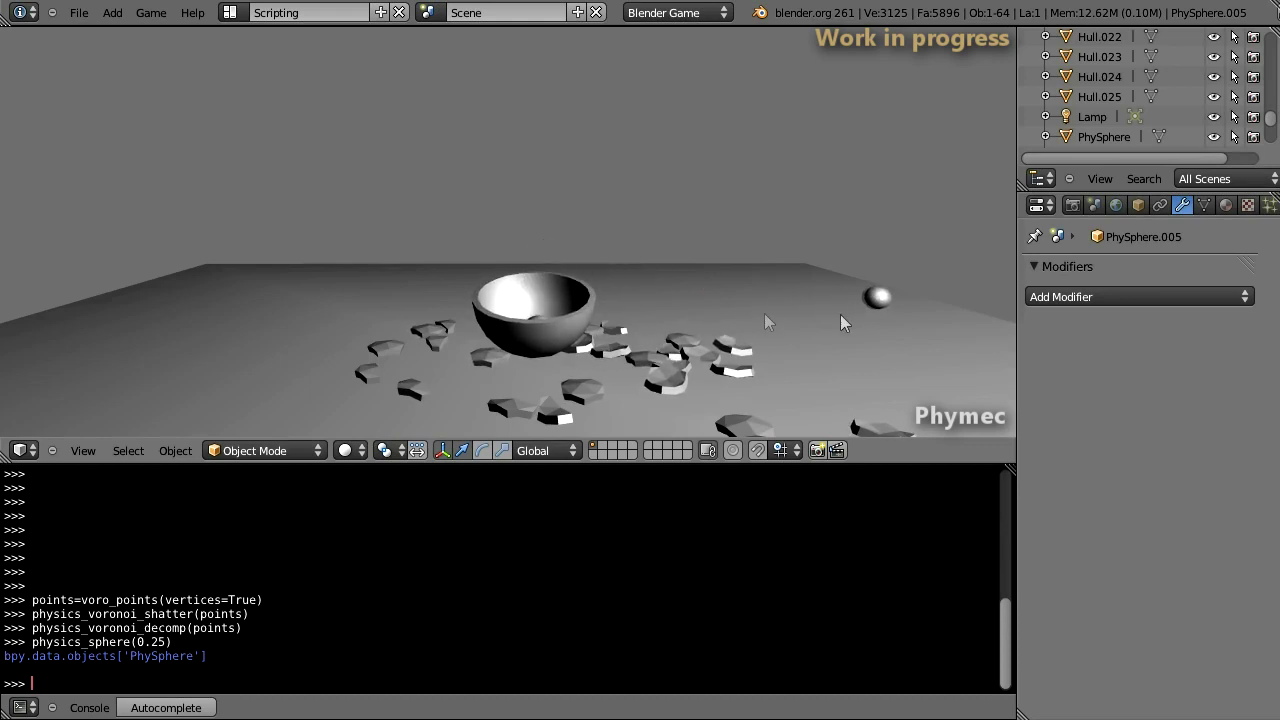
mouse_move(901, 287)
mouse_down()
mouse_move(565, 240)
mouse_move(532, 290)
mouse_up()
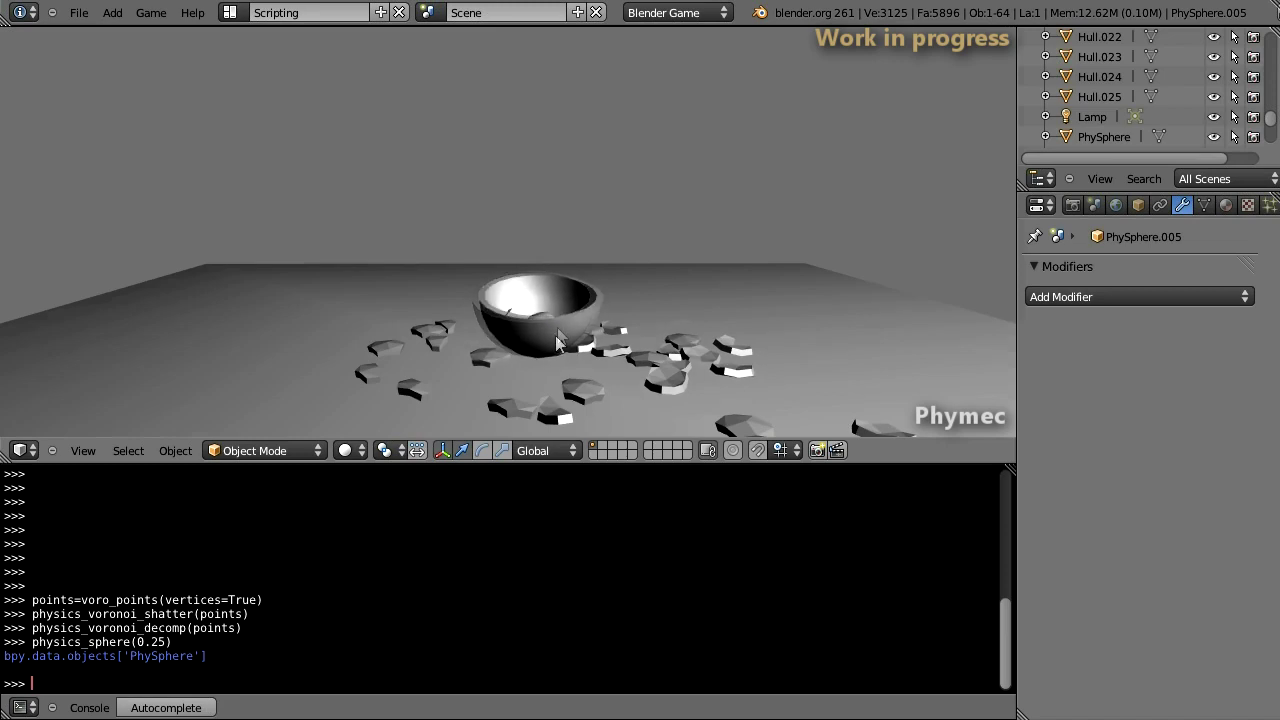
mouse_move(590, 291)
mouse_down()
mouse_move(548, 204)
mouse_move(495, 242)
mouse_up()
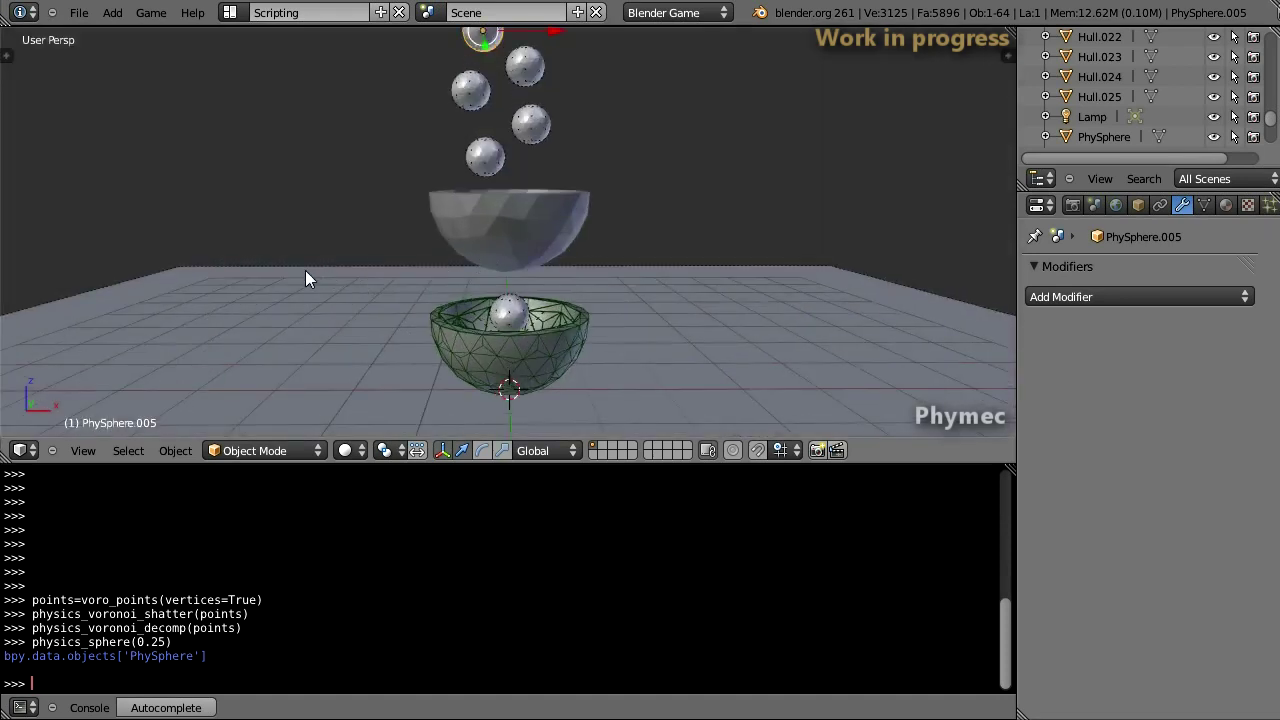
- Add a cylinder mesh and scale it to twice its height along Z
scroll(357, 258, down, 2)
key(shift+a)
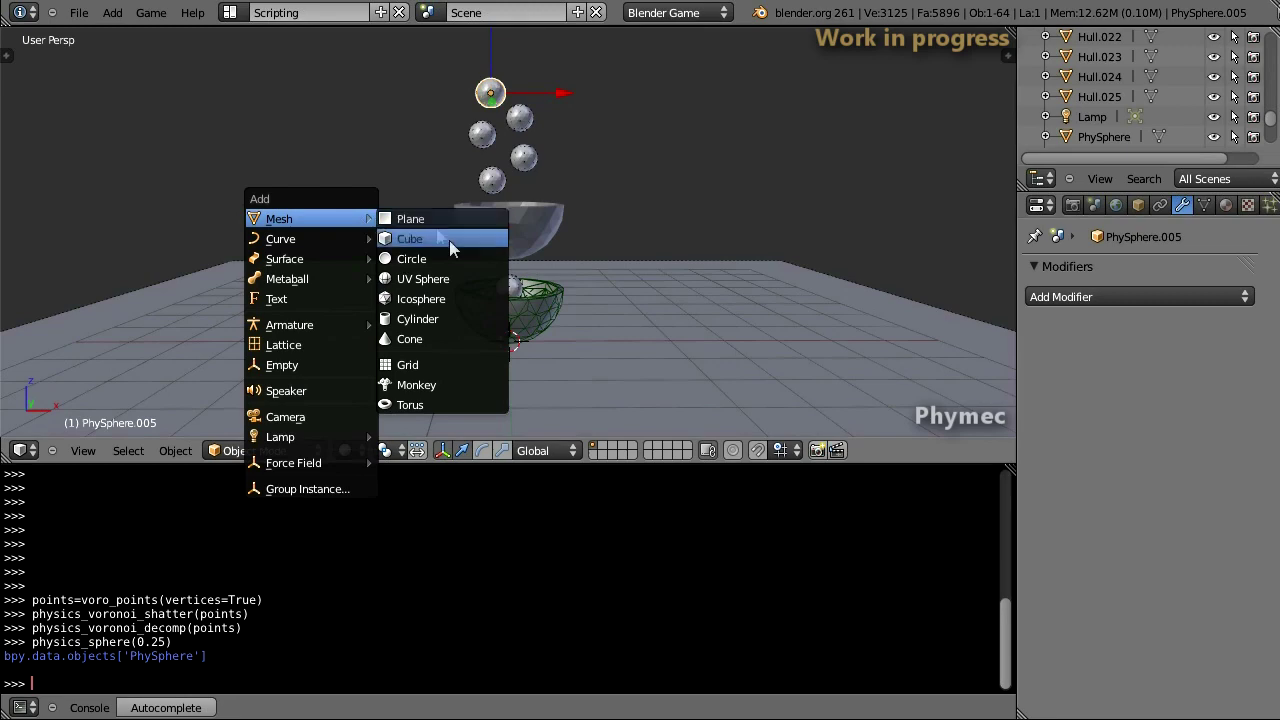
click(460, 313)
middle_drag(446, 285, 444, 313)
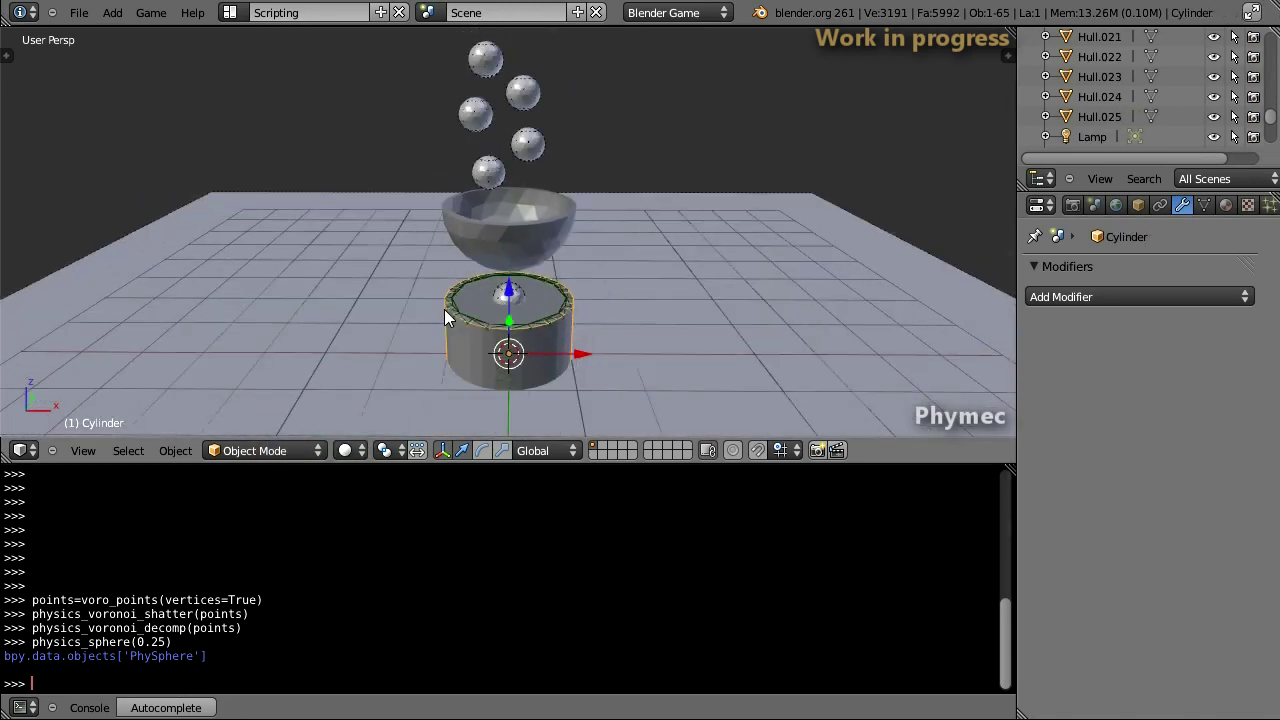
key(s)
key(z)
key(Escape)
text(sz2)
key(Return)
- In Edit Mode, delete the centre vertex of the cylinder's top cap
middle_drag(444, 309, 444, 289)
key(Tab)
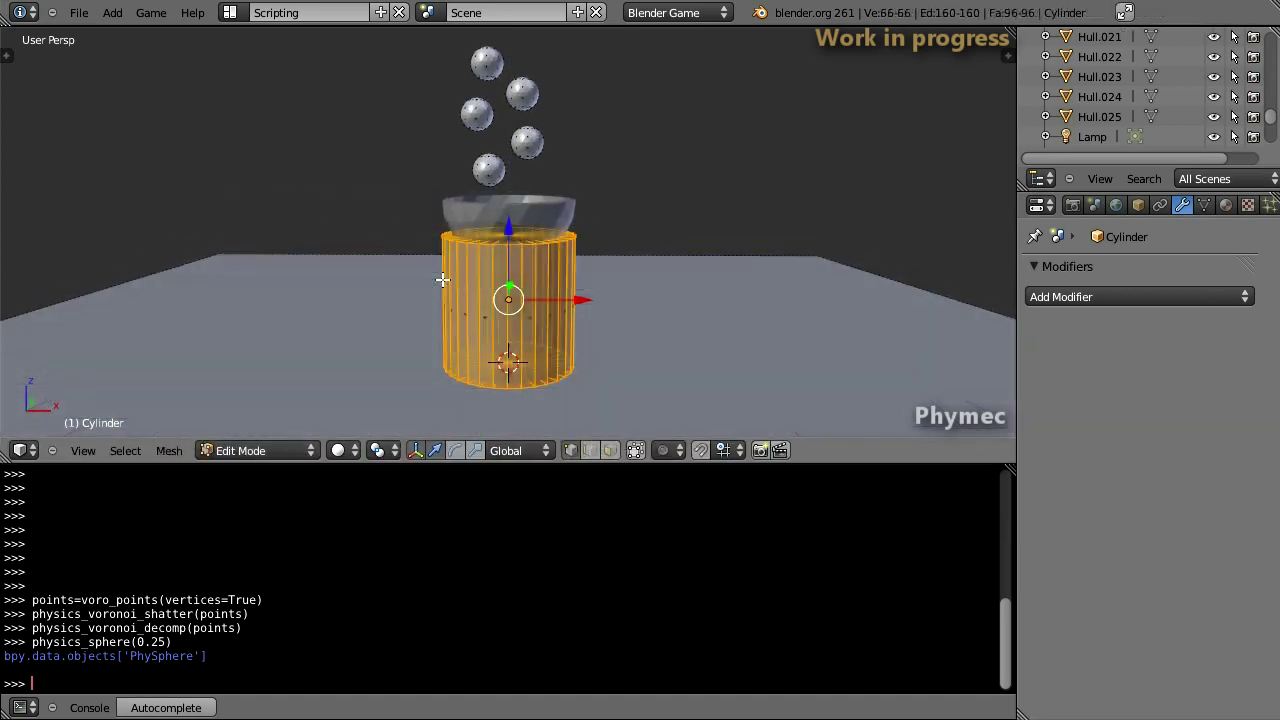
key(KP_5)
key(KP_5)
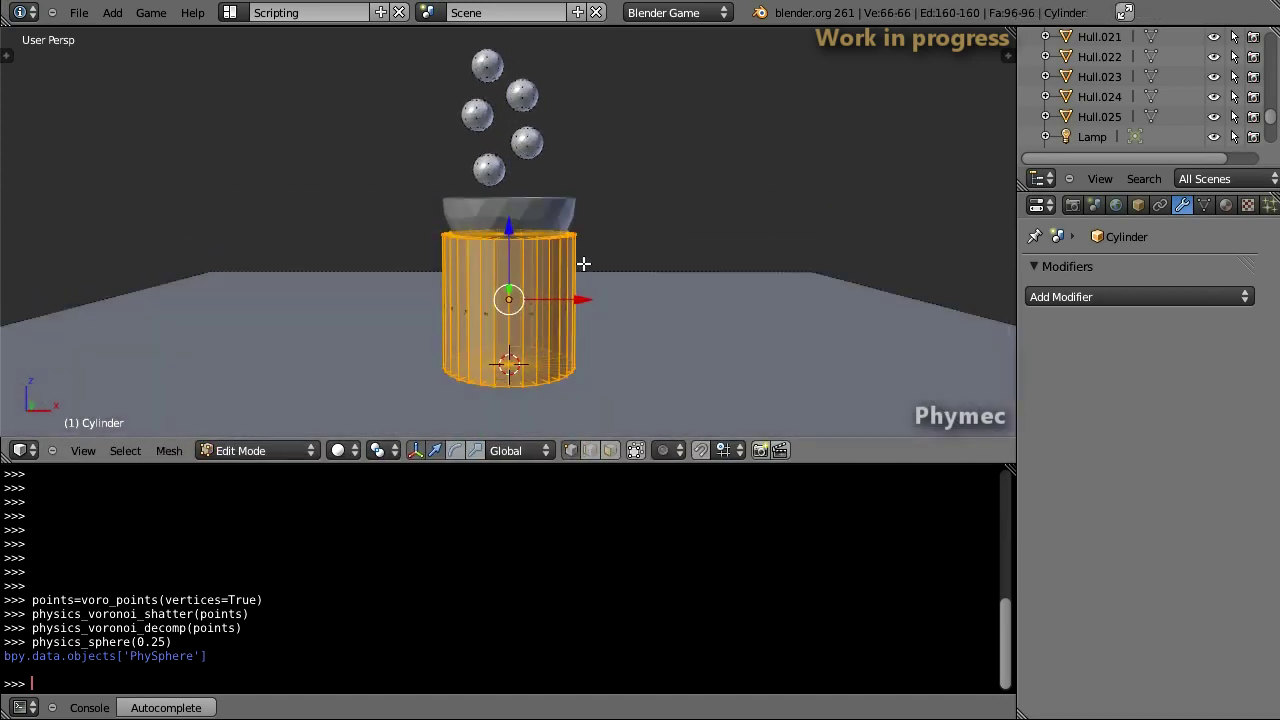
key(KP_5)
key(KP_7)
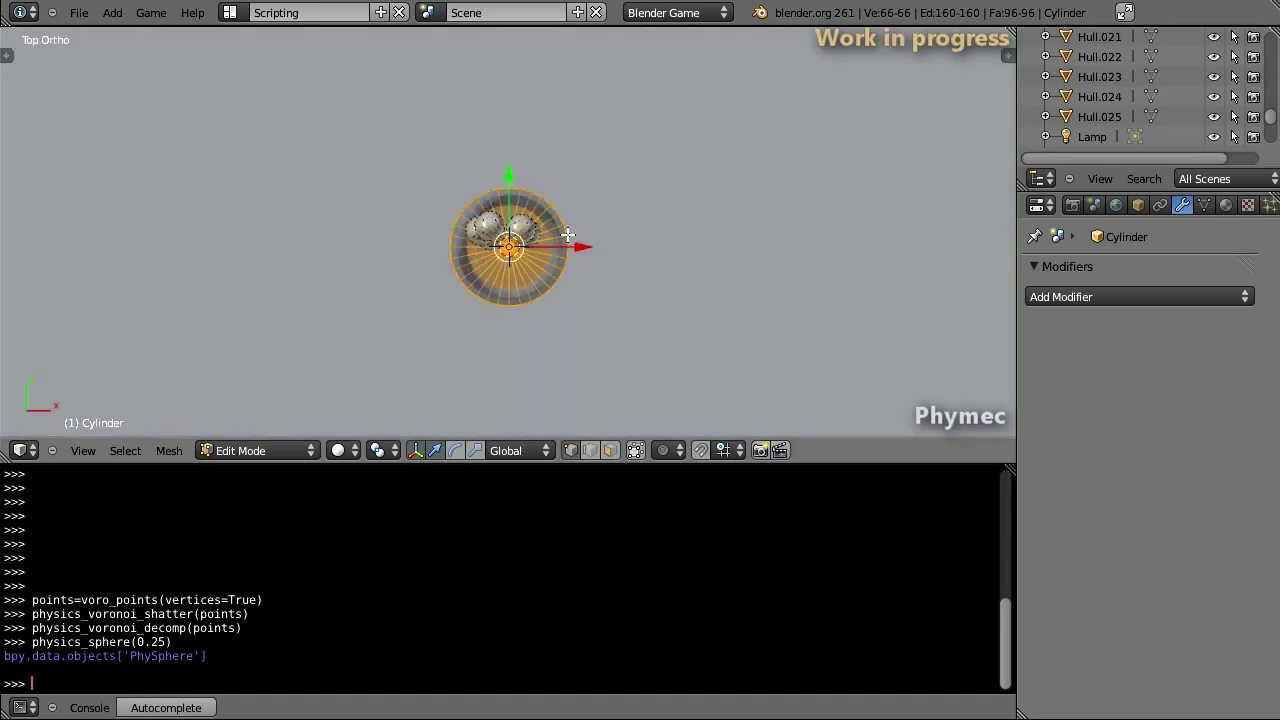
key(Tab)
middle_drag(567, 231, 547, 240)
key(Tab)
key(Tab)
key(Tab)
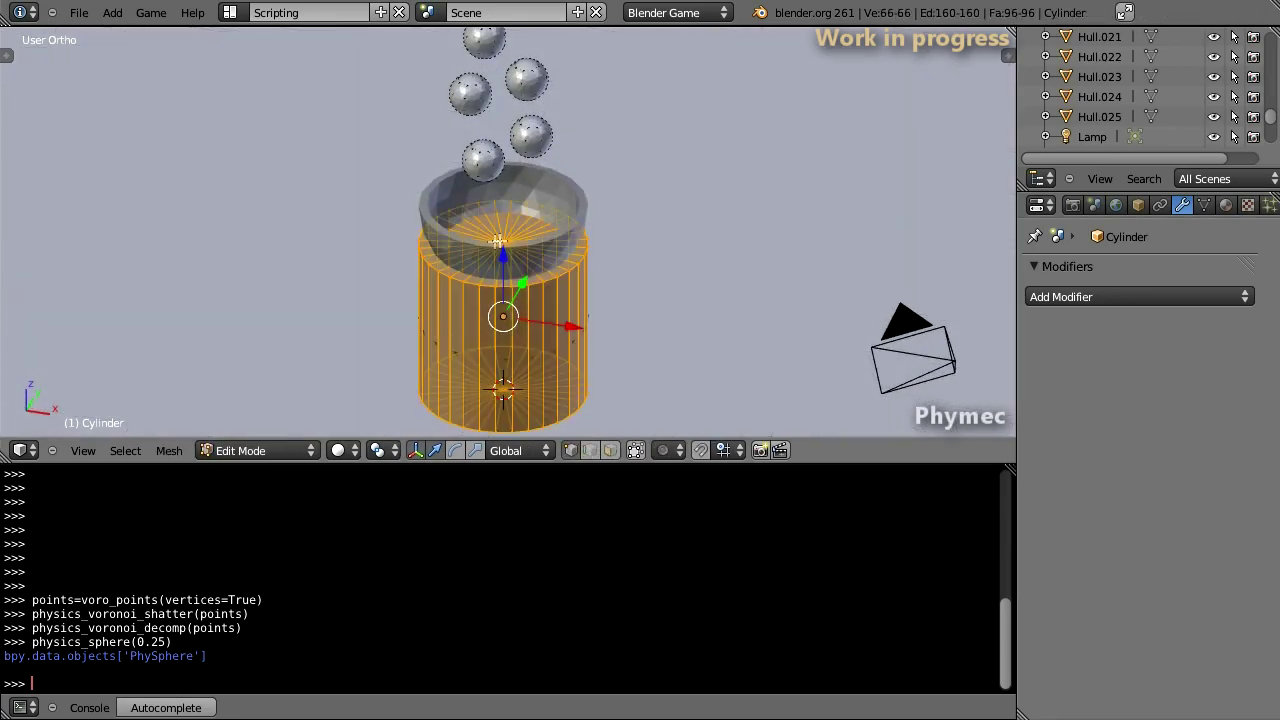
right_click(504, 239)
key(x)
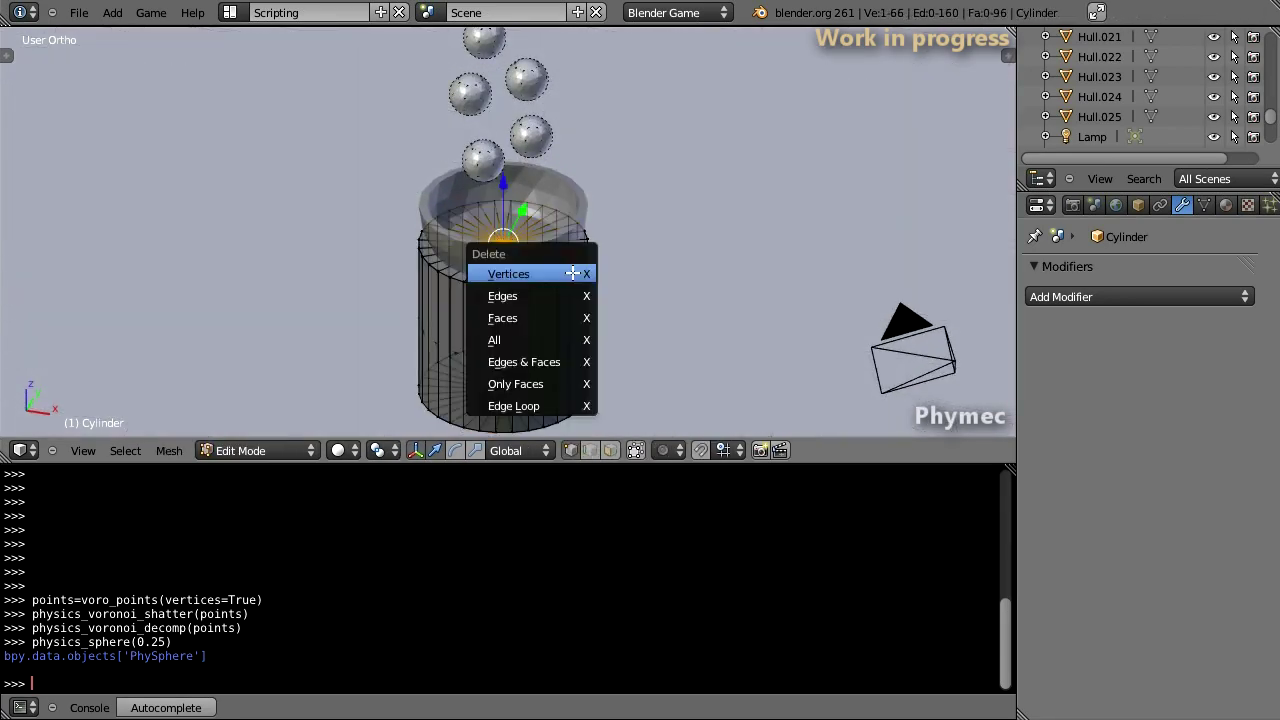
click(575, 268)
- Delete the bottom cap's centre vertex and return to perspective Object Mode
middle_drag(577, 262, 512, 388)
right_click(508, 395)
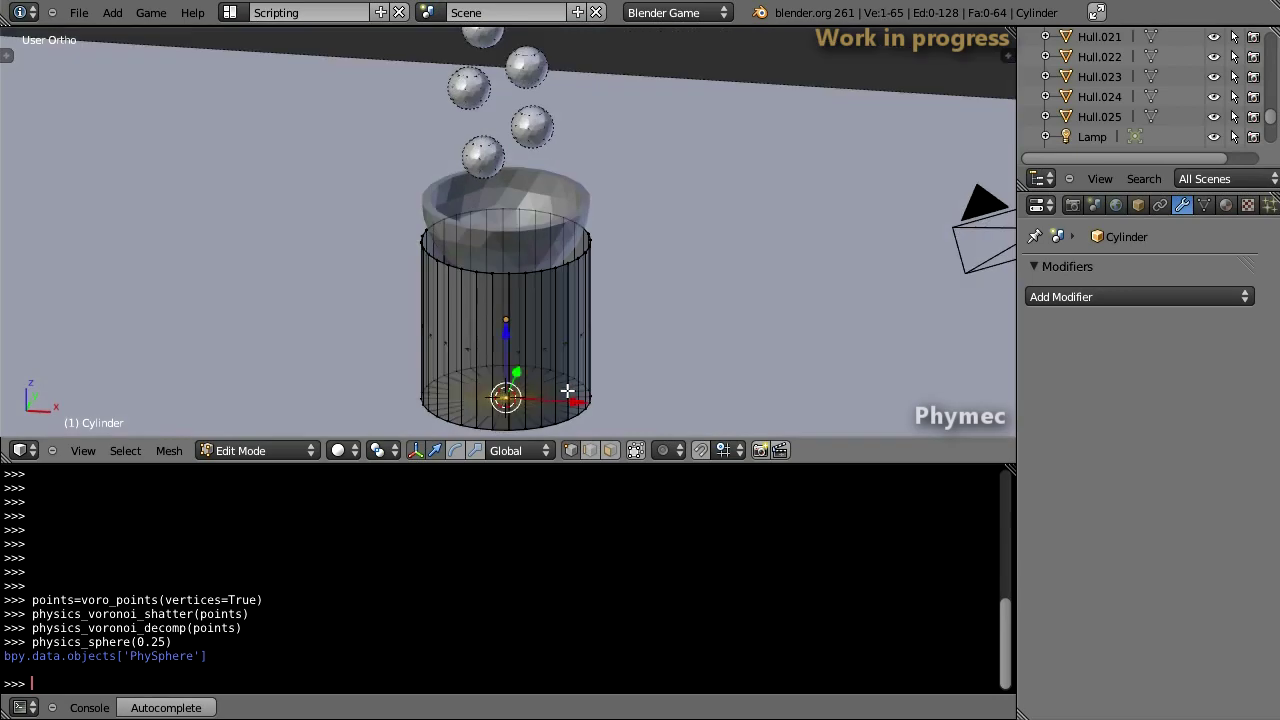
key(x)
click(575, 379)
key(Tab)
key(KP_5)
middle_drag(560, 355, 739, 325)
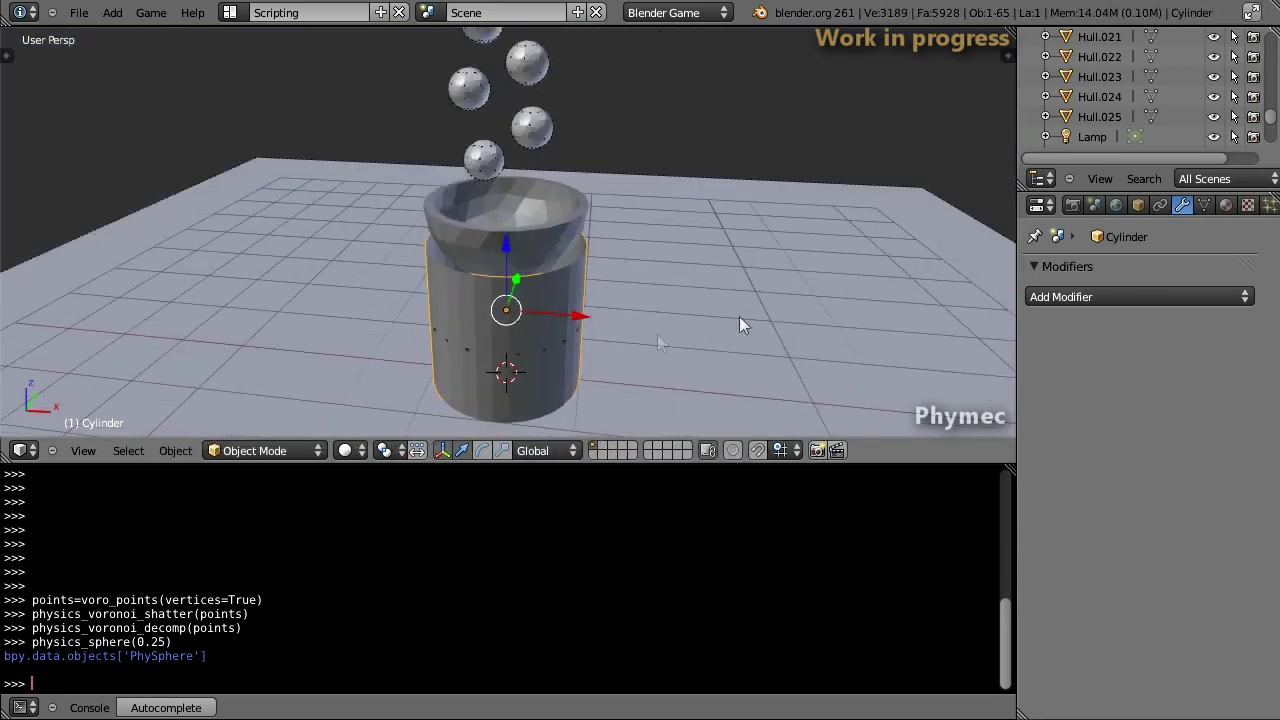
- Add a Solidify modifier to the open cylinder, enter its thickness, and apply it
click(1136, 294)
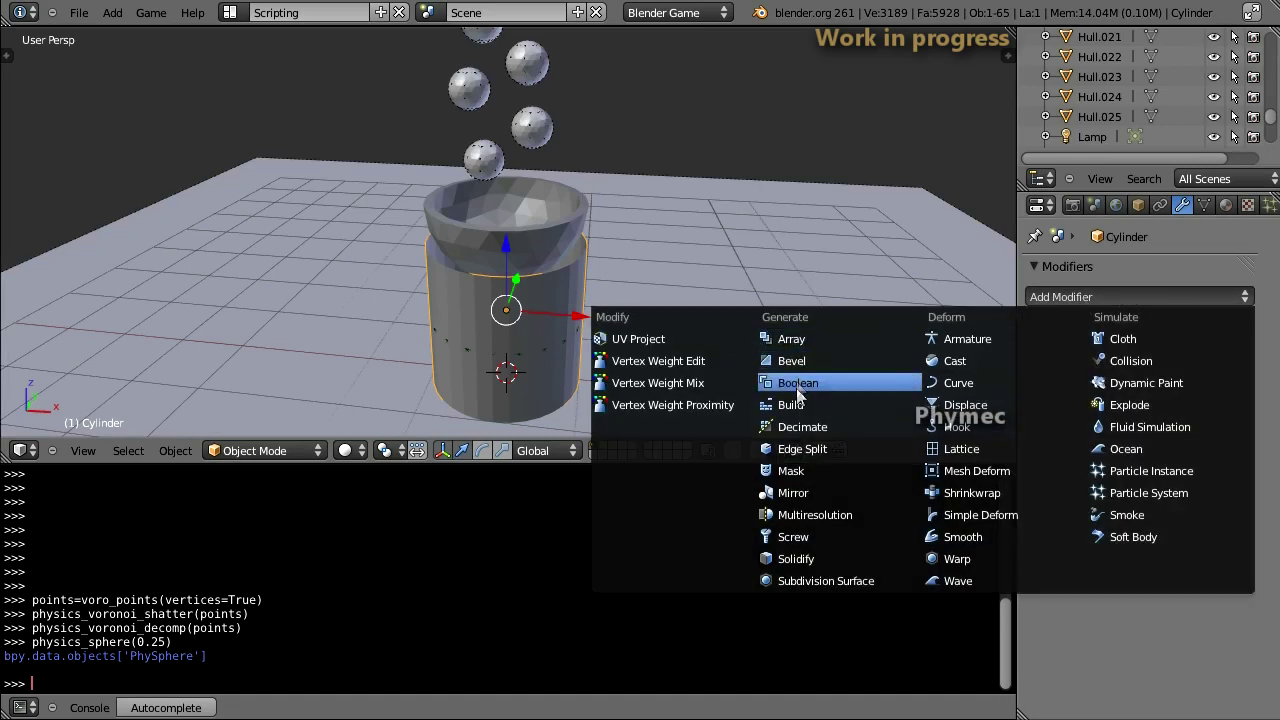
click(824, 556)
text(0.1000)
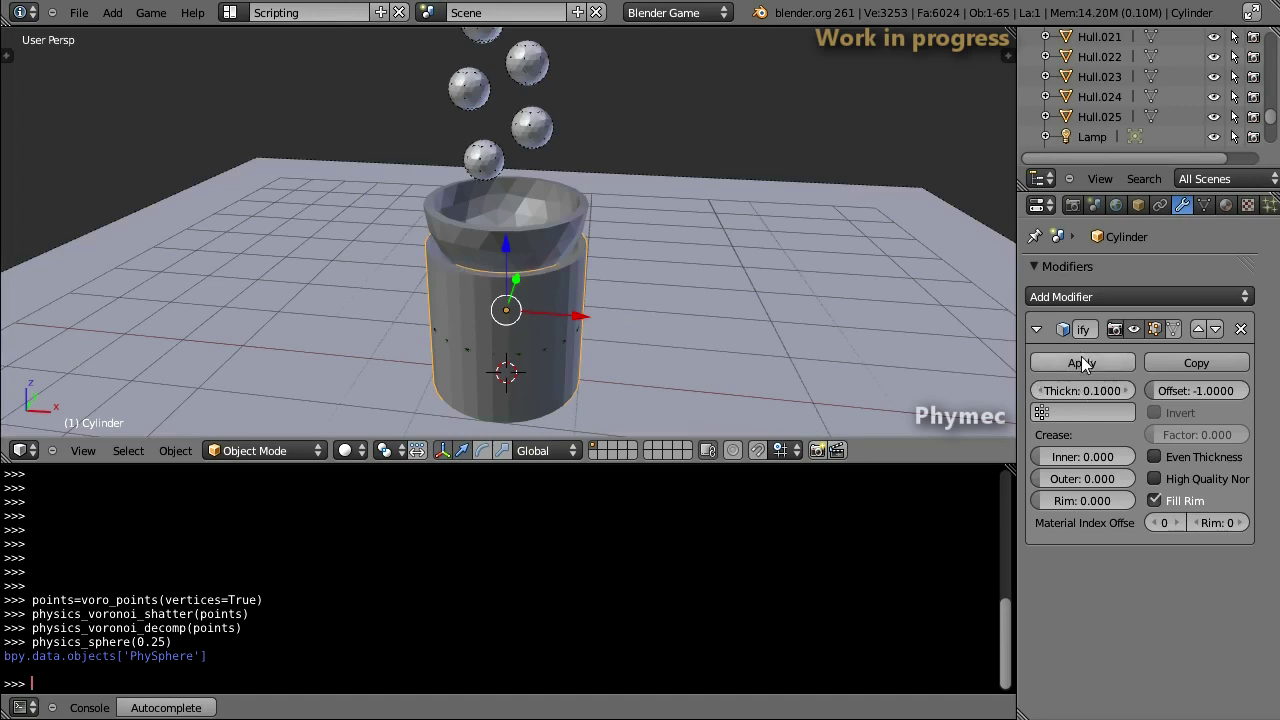
click(1081, 360)
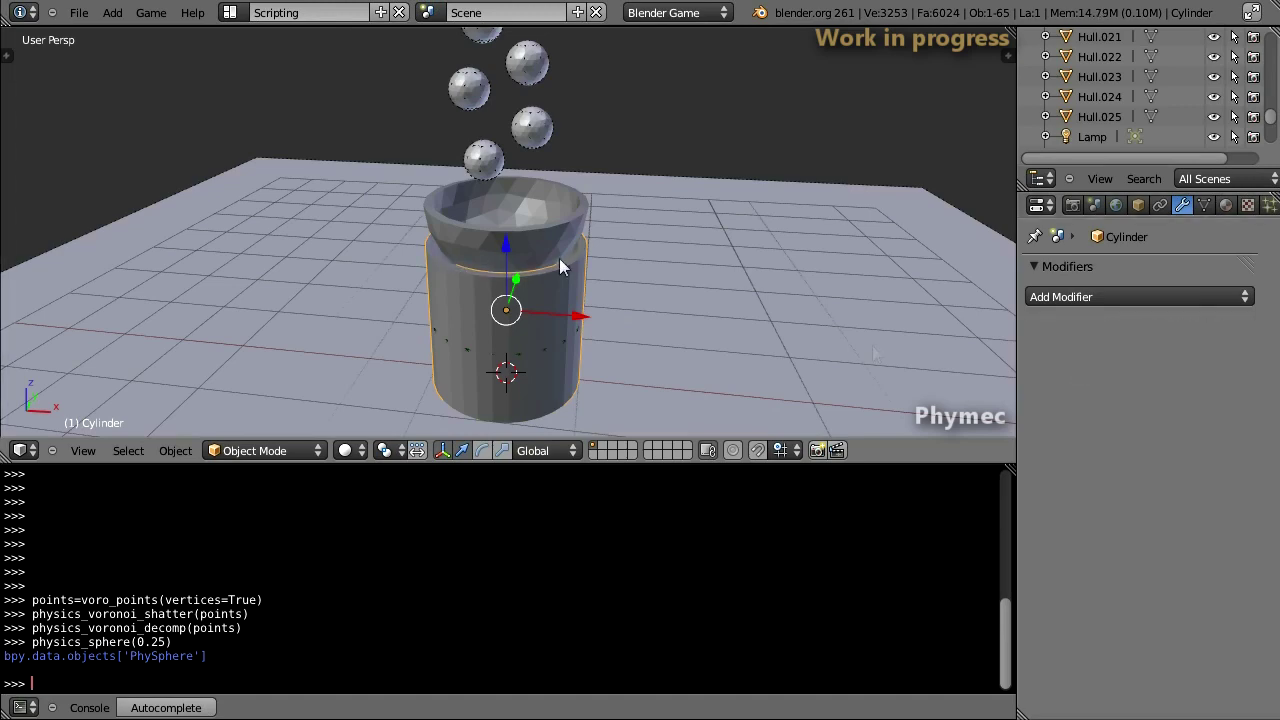
- Delete the right half of the cylinder's vertices in top view, leaving a half-cylinder wall
key(Tab)
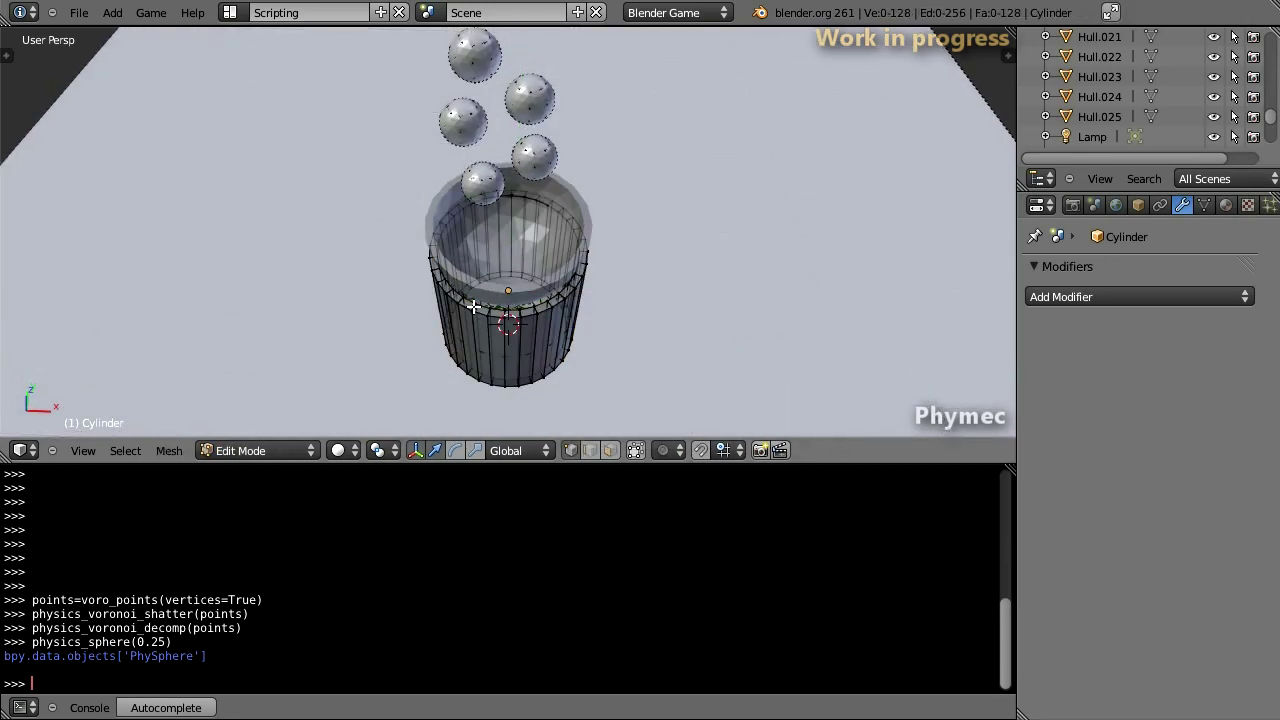
key(KP_1)
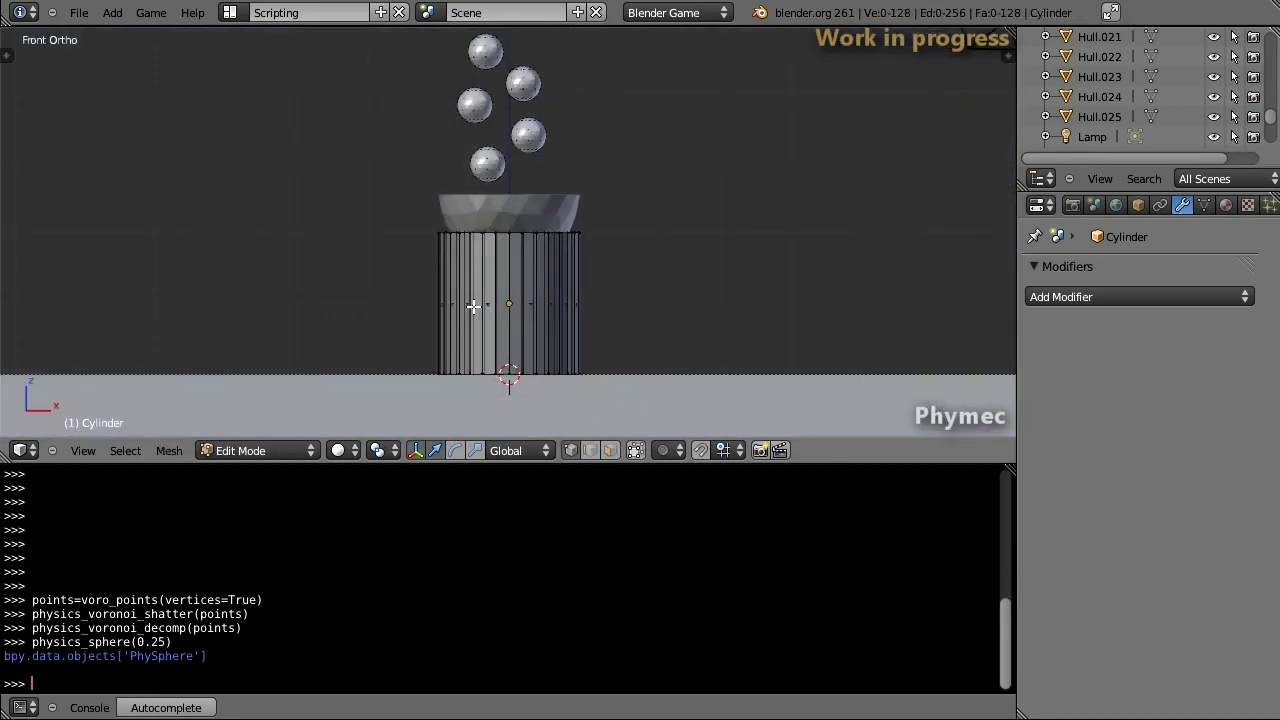
key(KP_7)
key(Tab)
key(Tab)
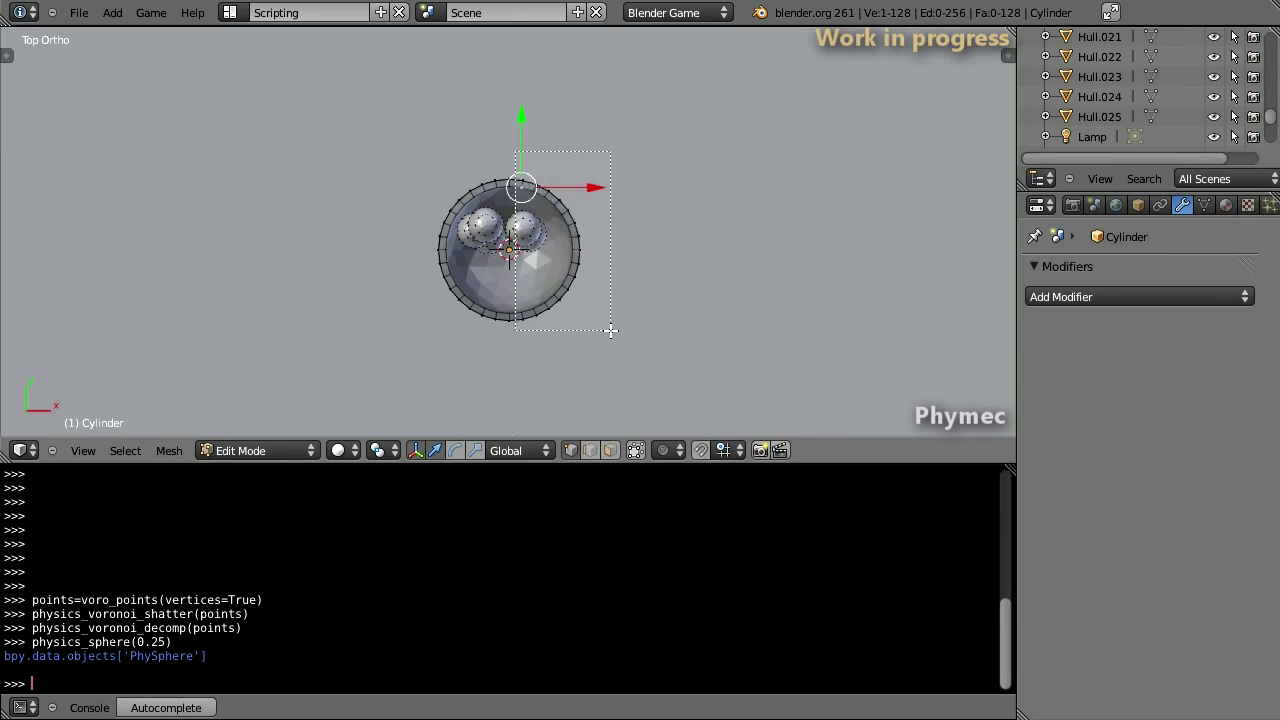
key(x)
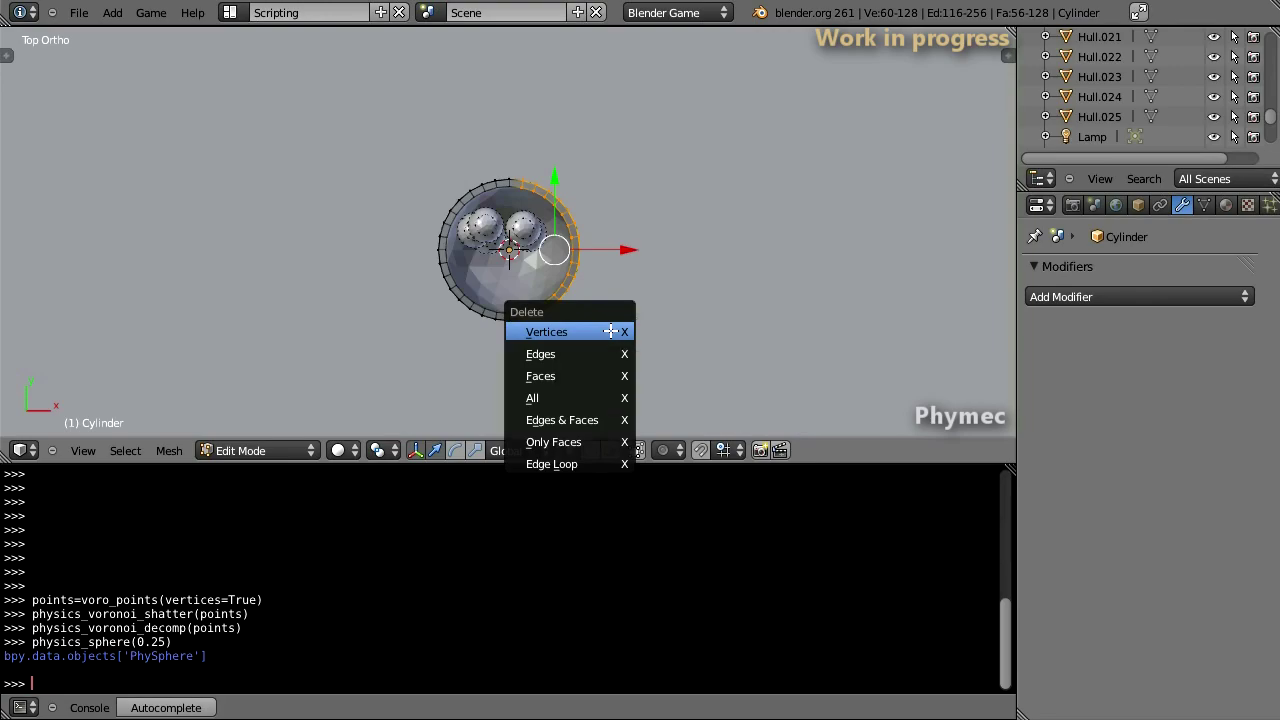
click(610, 331)
key(Tab)
mouse_move(603, 343)
middle_down()
mouse_move(552, 187)
mouse_move(566, 141)
mouse_move(575, 280)
mouse_move(578, 240)
middle_up()
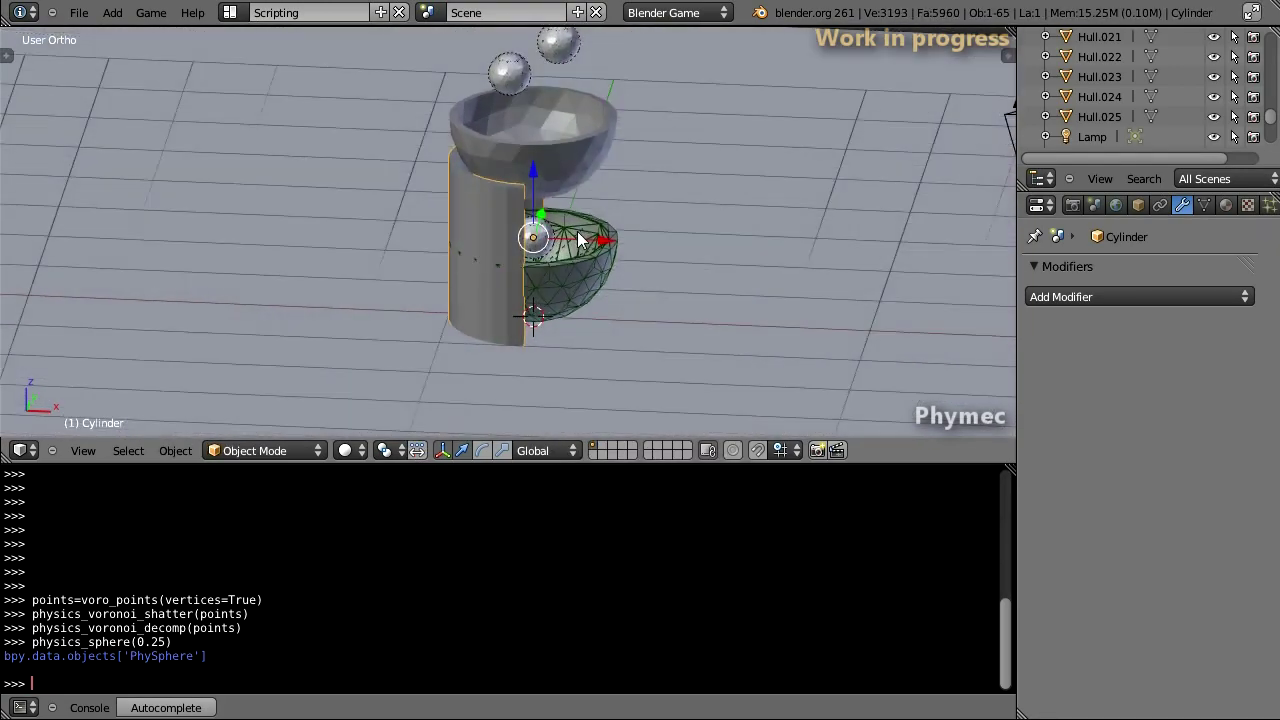
key(KP_5)
- Add a mesh circle, move it 1 unit up along Z, then delete it
key(shift+a)
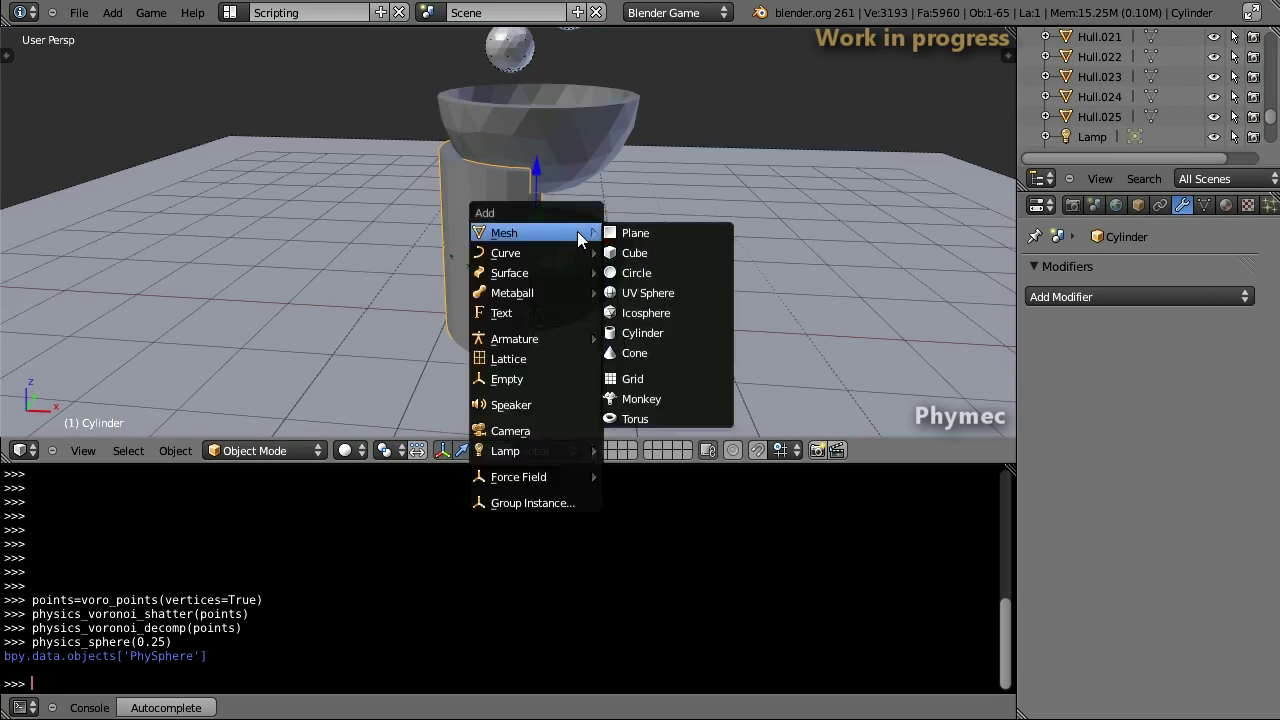
click(664, 270)
key(g)
key(z)
key(1)
key(Return)
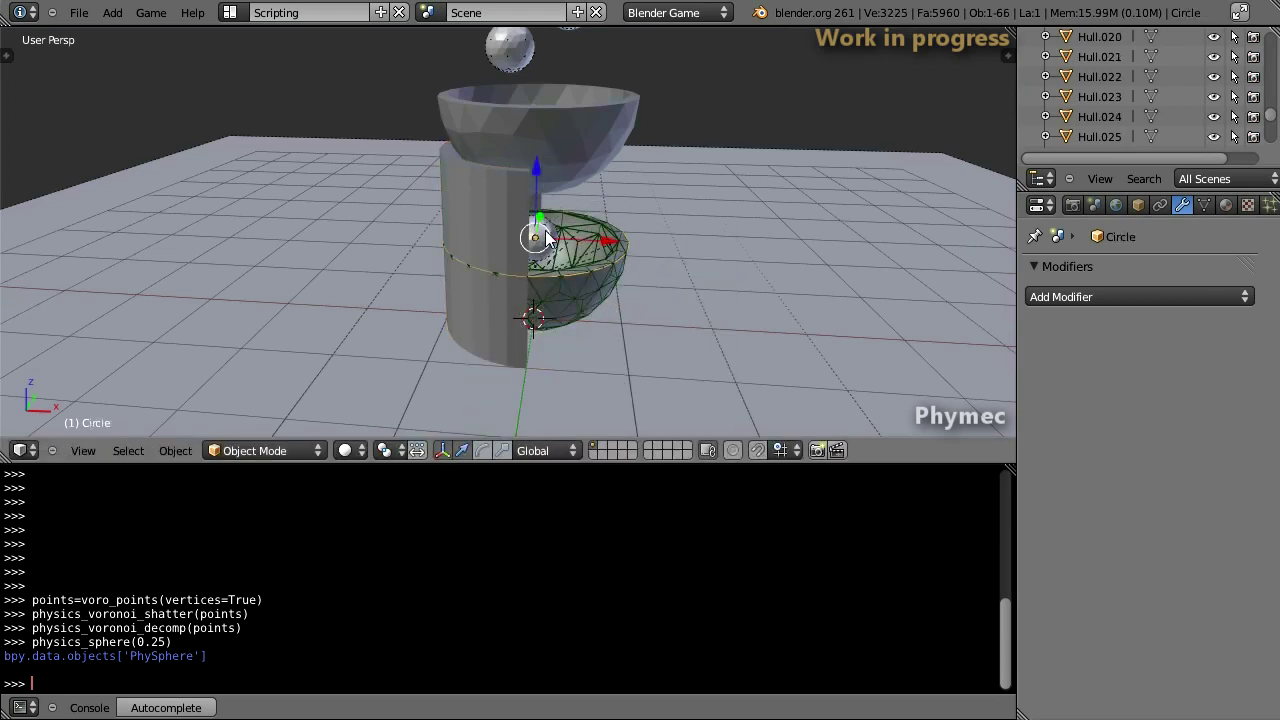
key(x)
click(545, 230)
- Add a fresh mesh circle with 12 vertices at the 3D cursor
key(shift+a)
click(626, 270)
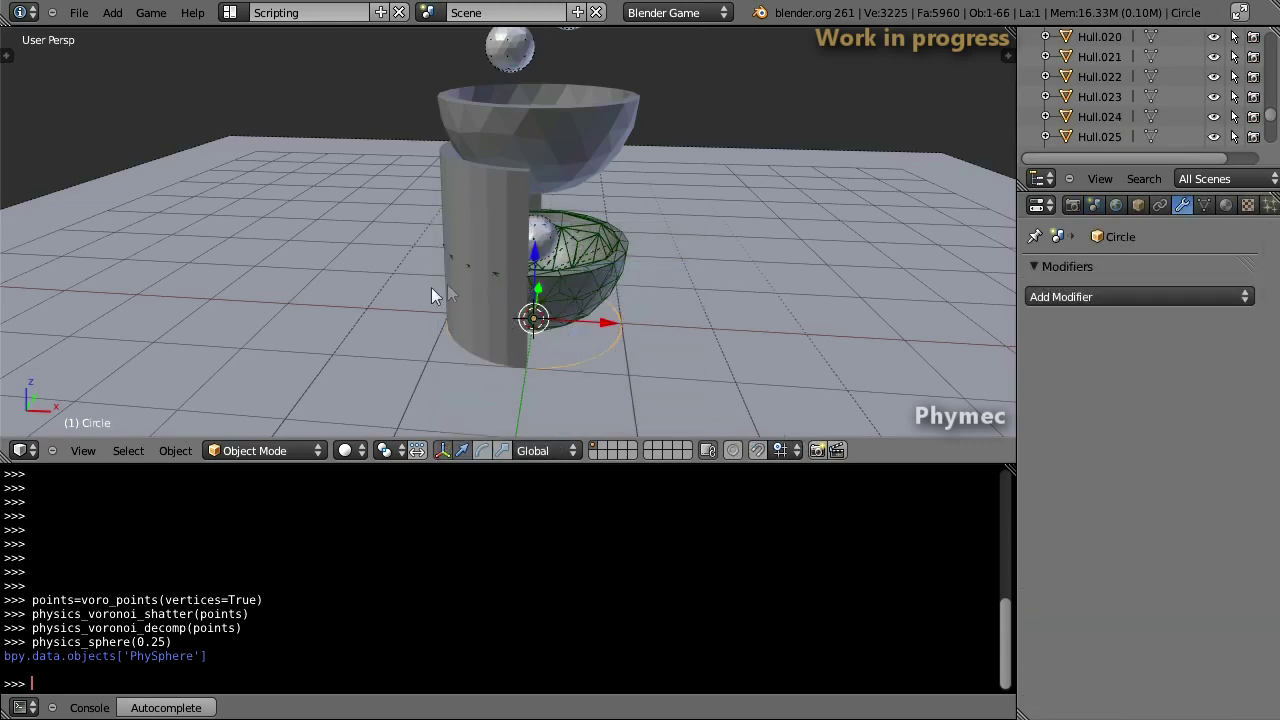
key(t)
text(12)
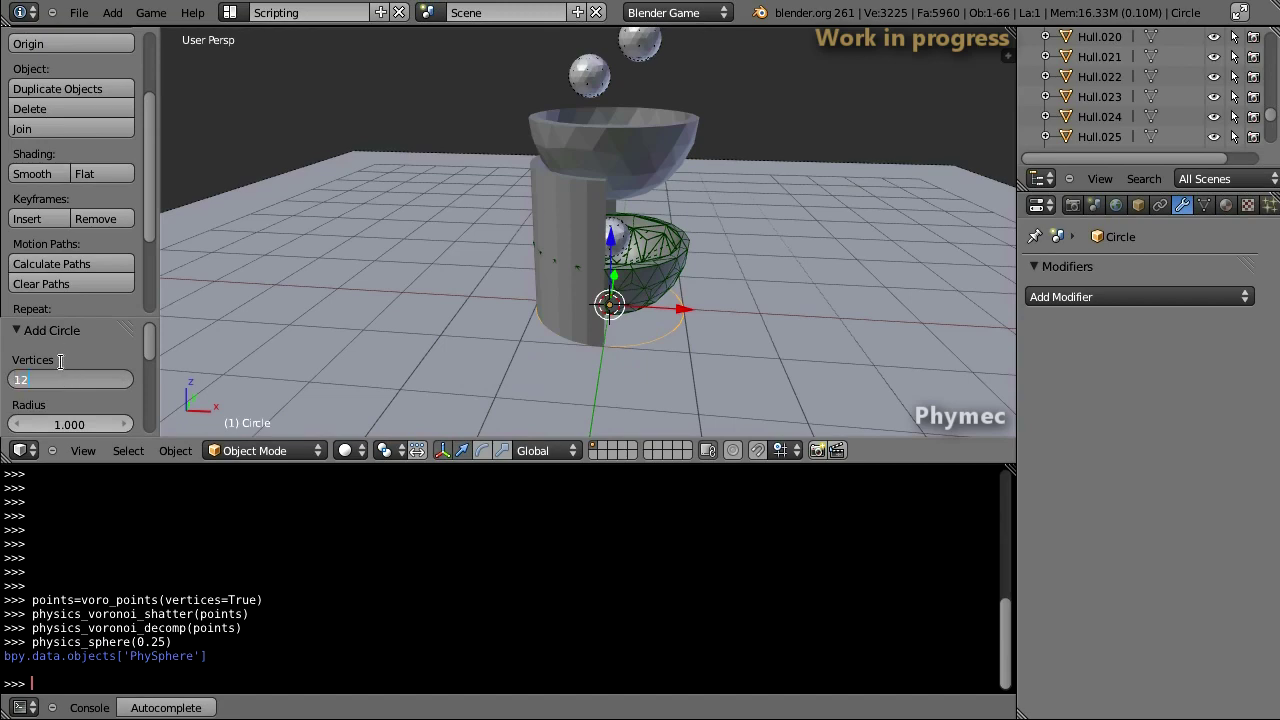
key(Return)
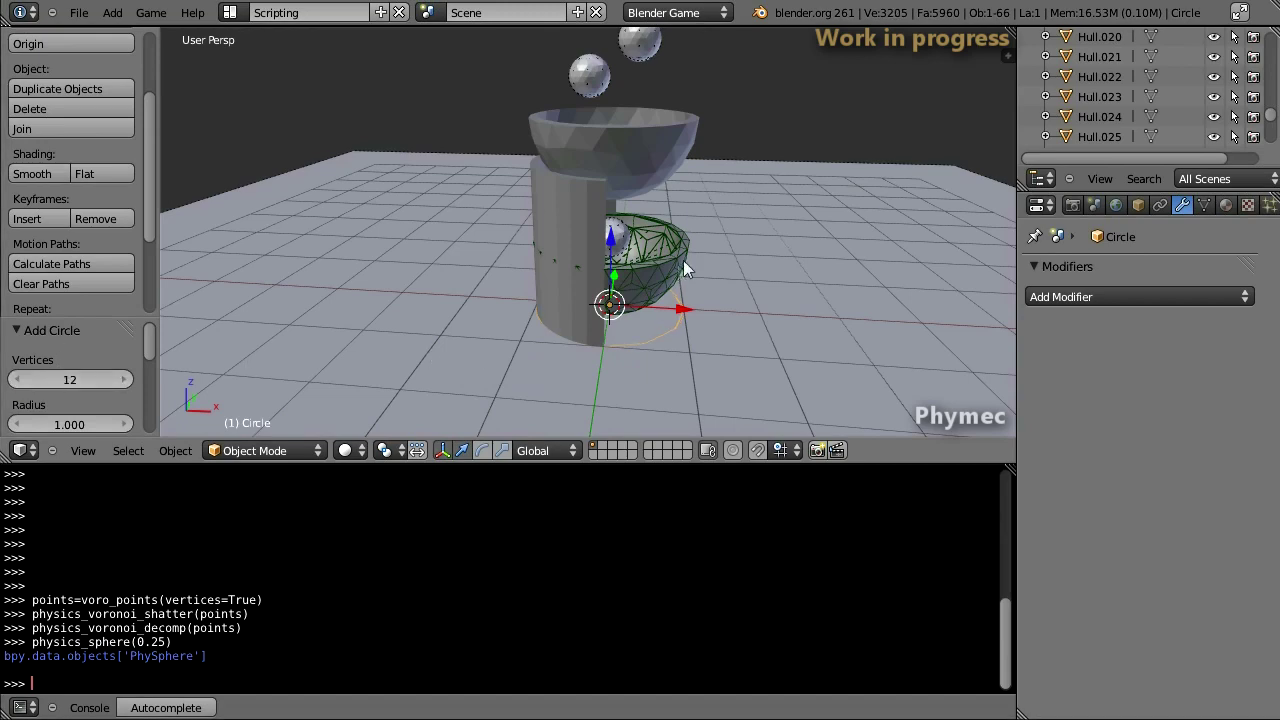
key(t)
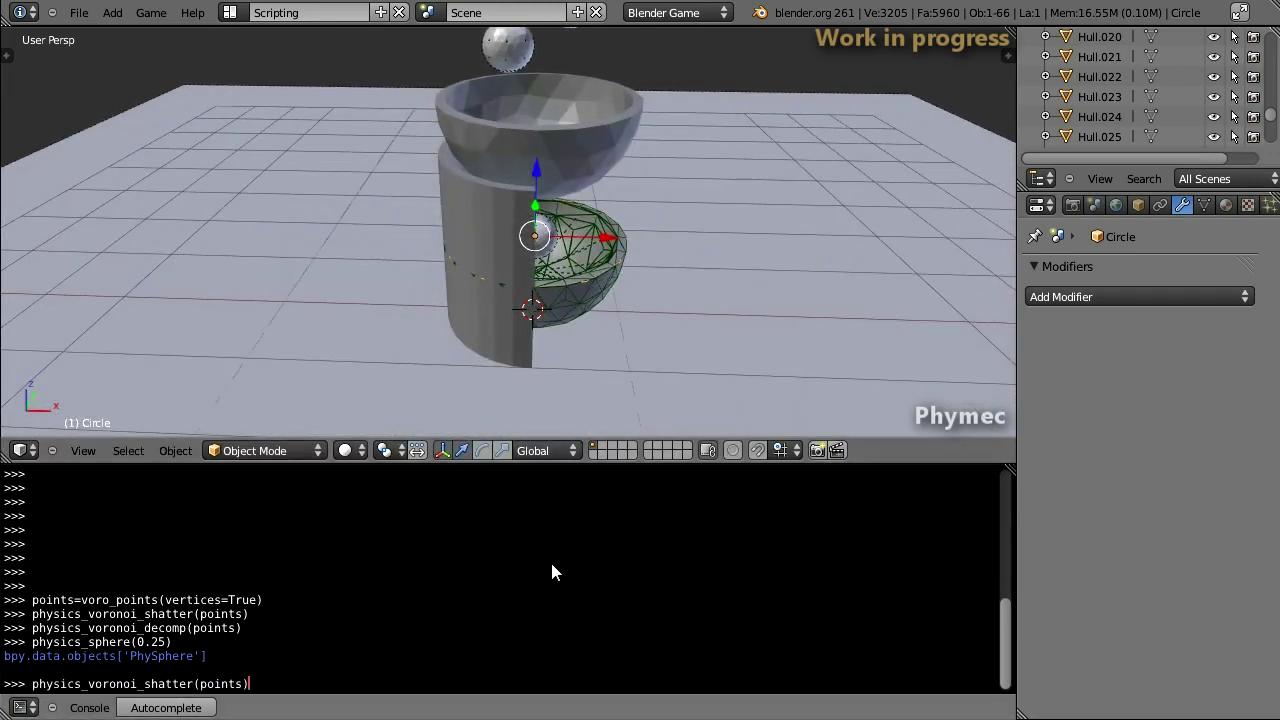
- Decompose the half-cylinder wall into a compound, shift it one unit left, and test in-game
right_click(472, 210)
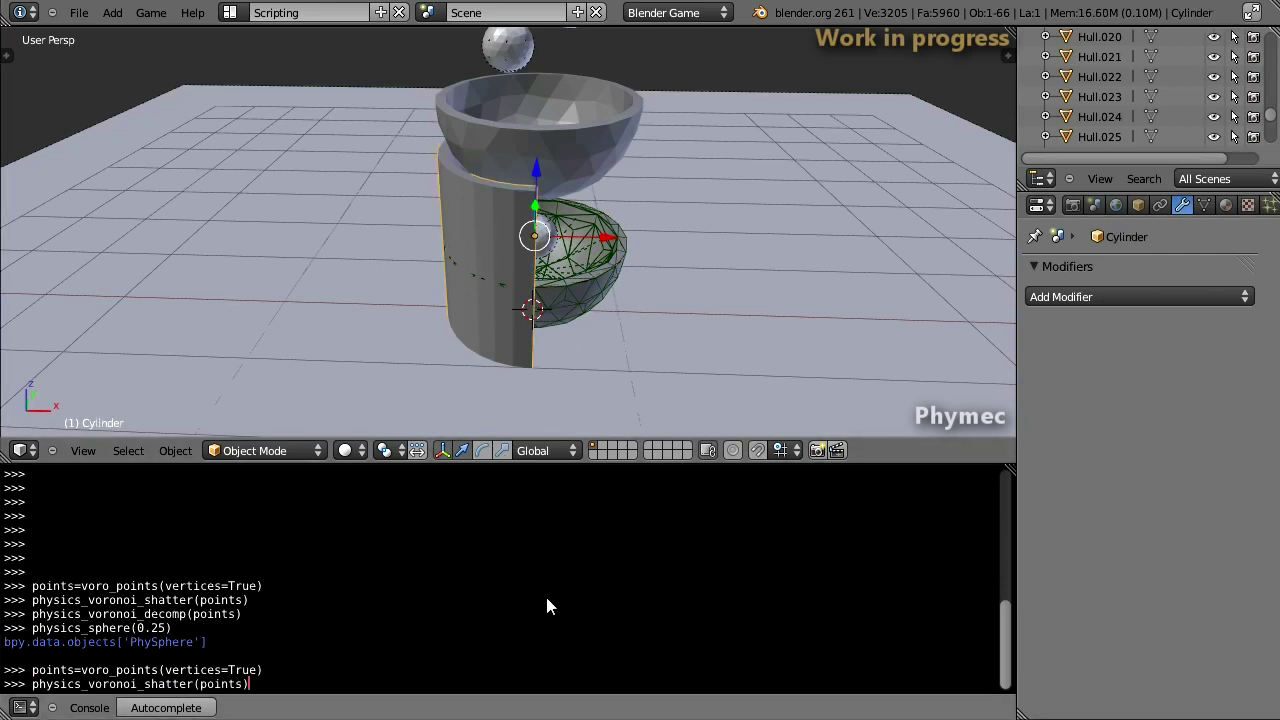
key(Return)
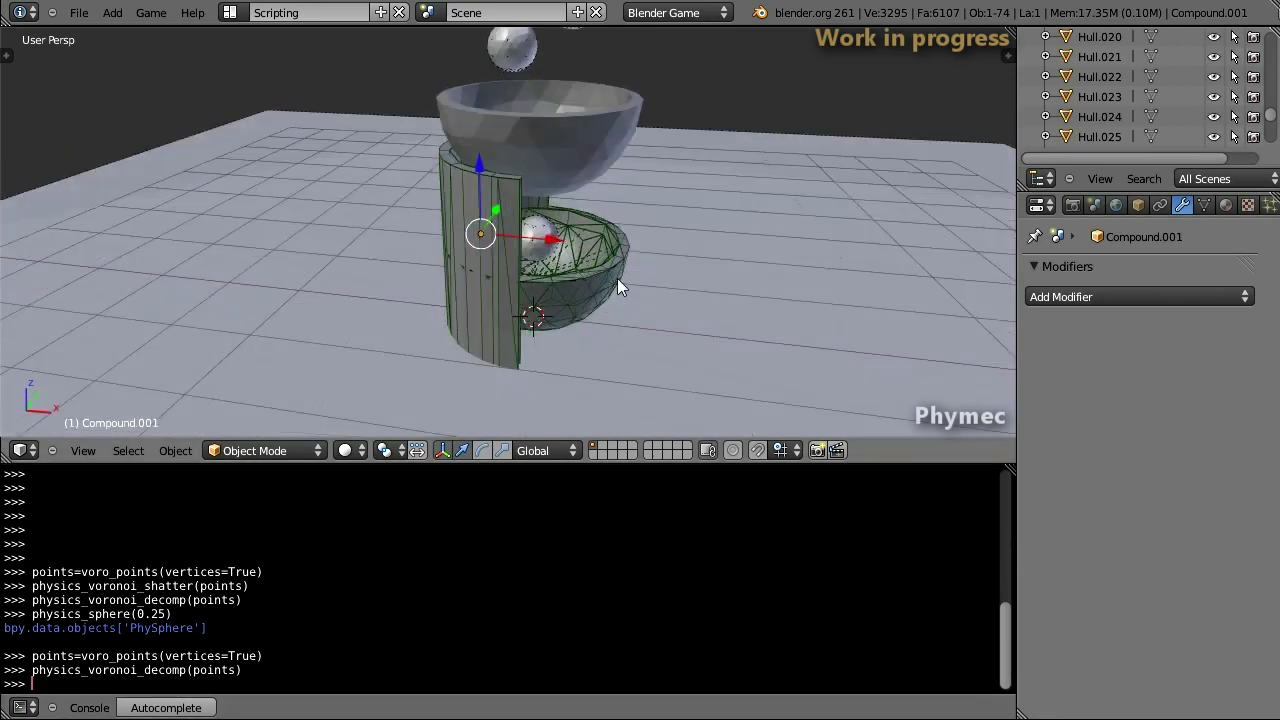
mouse_move(617, 278)
middle_down()
mouse_move(462, 270)
mouse_move(634, 285)
middle_up()
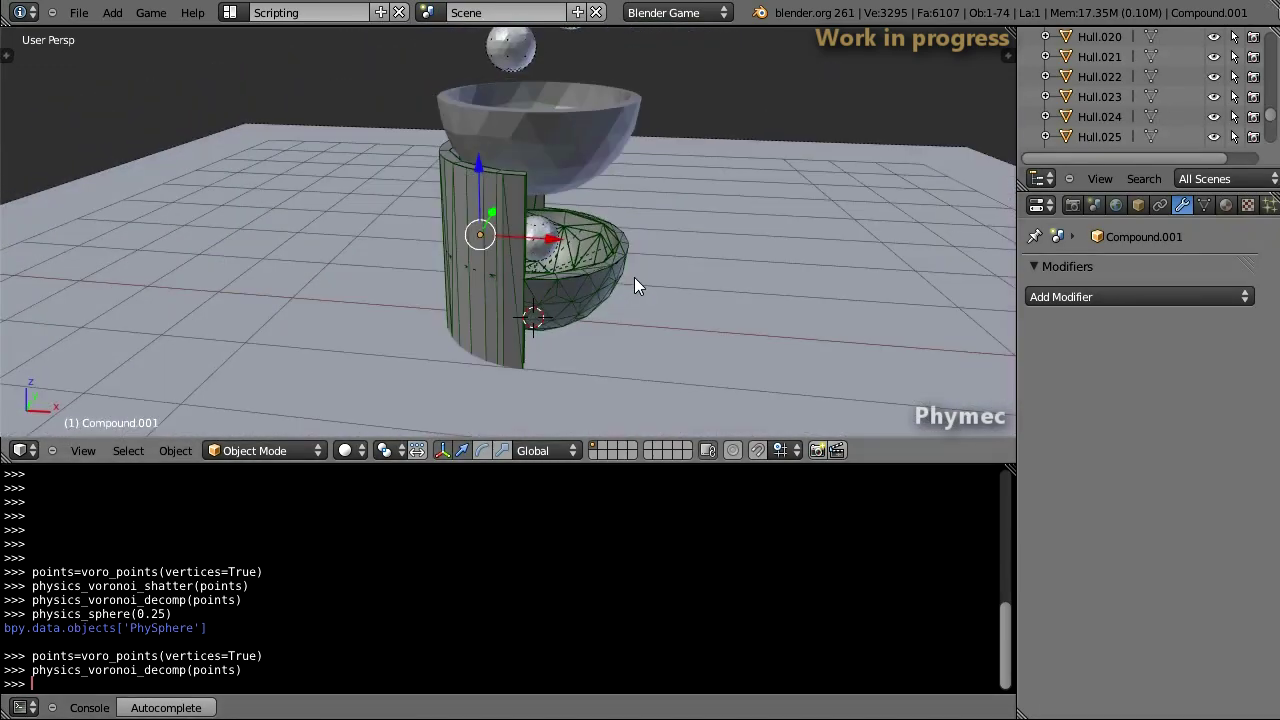
drag(553, 242, 505, 236)
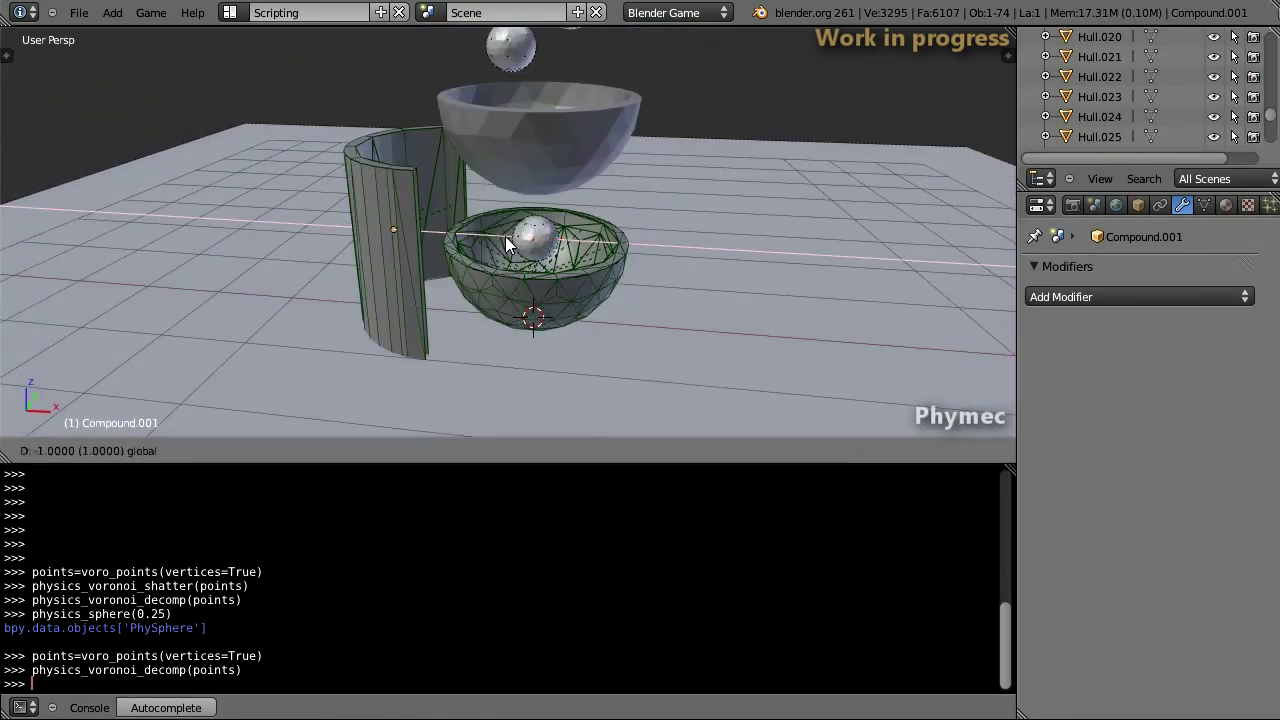
key(p)
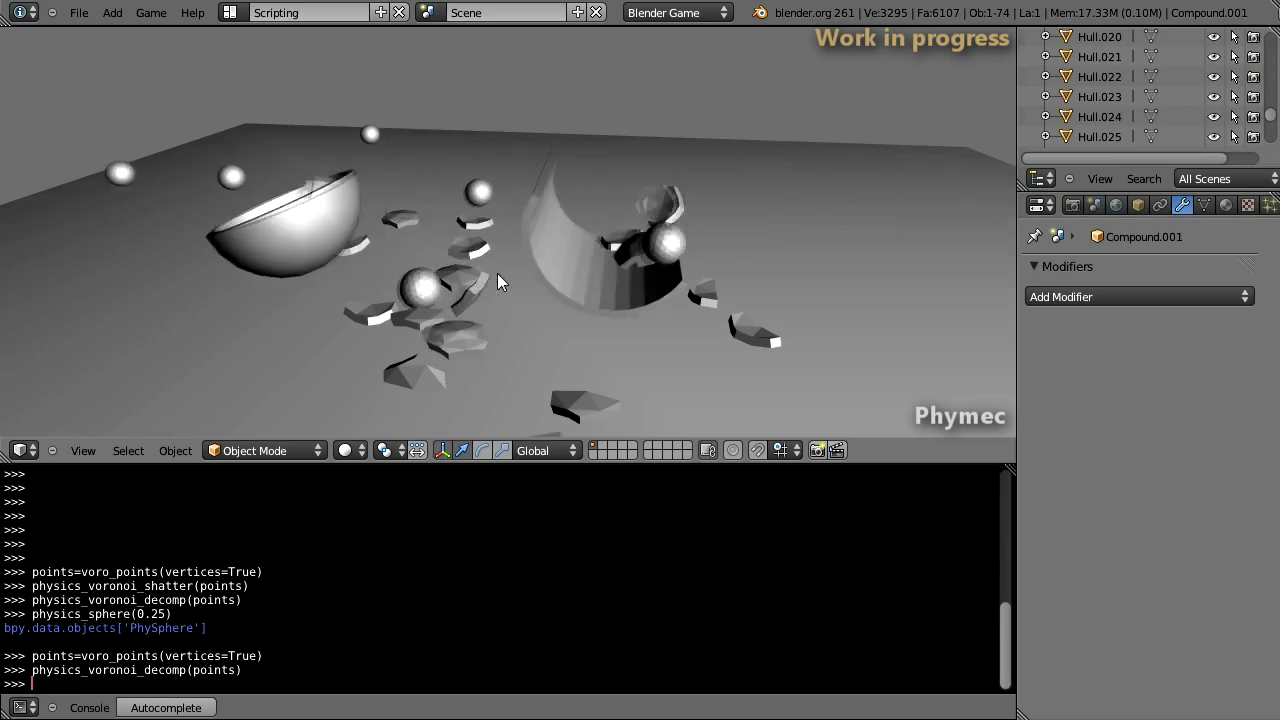
key(Escape)
- Smooth-shade the wall, add an Edge Split modifier, and run the game again
right_click(360, 180)
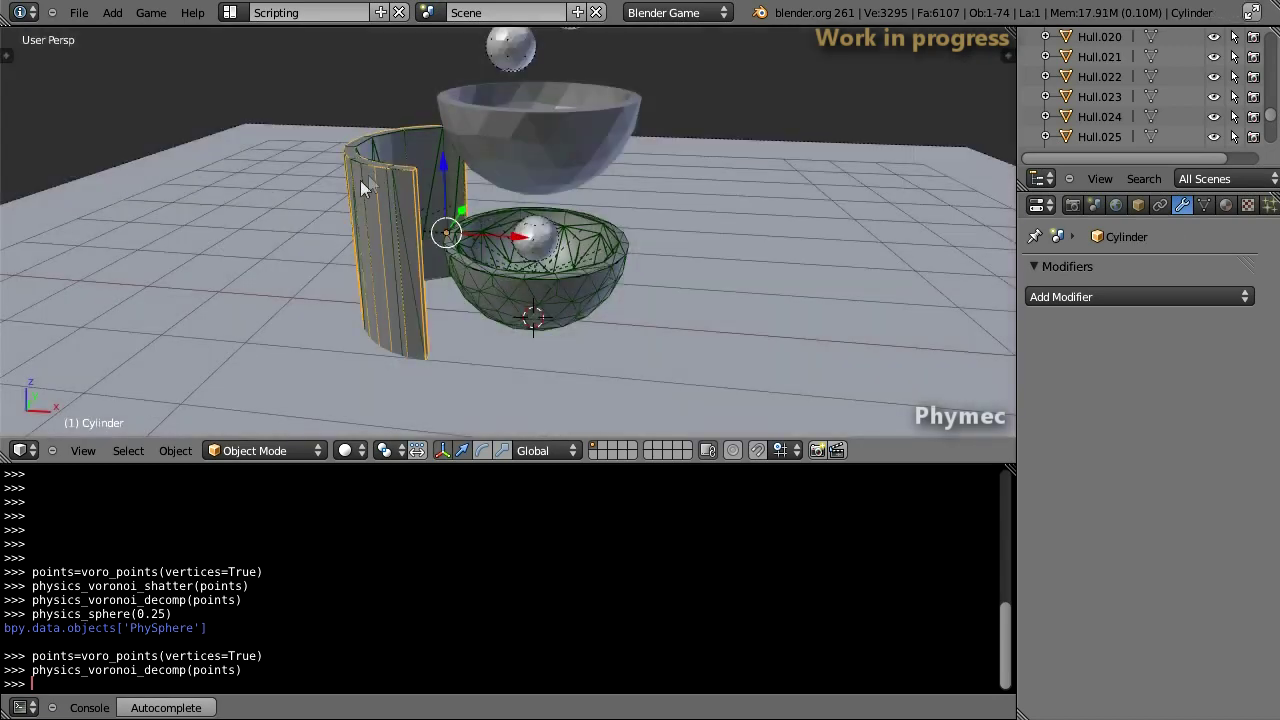
key(t)
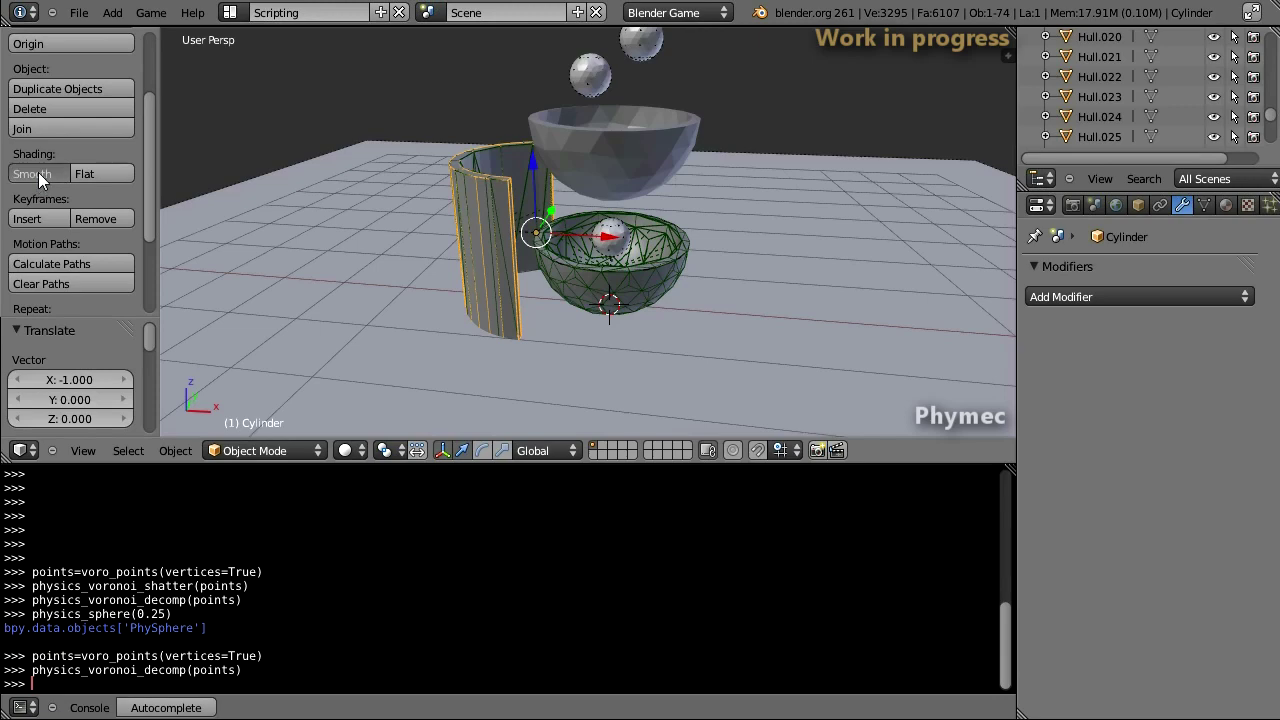
click(38, 173)
key(t)
click(1093, 296)
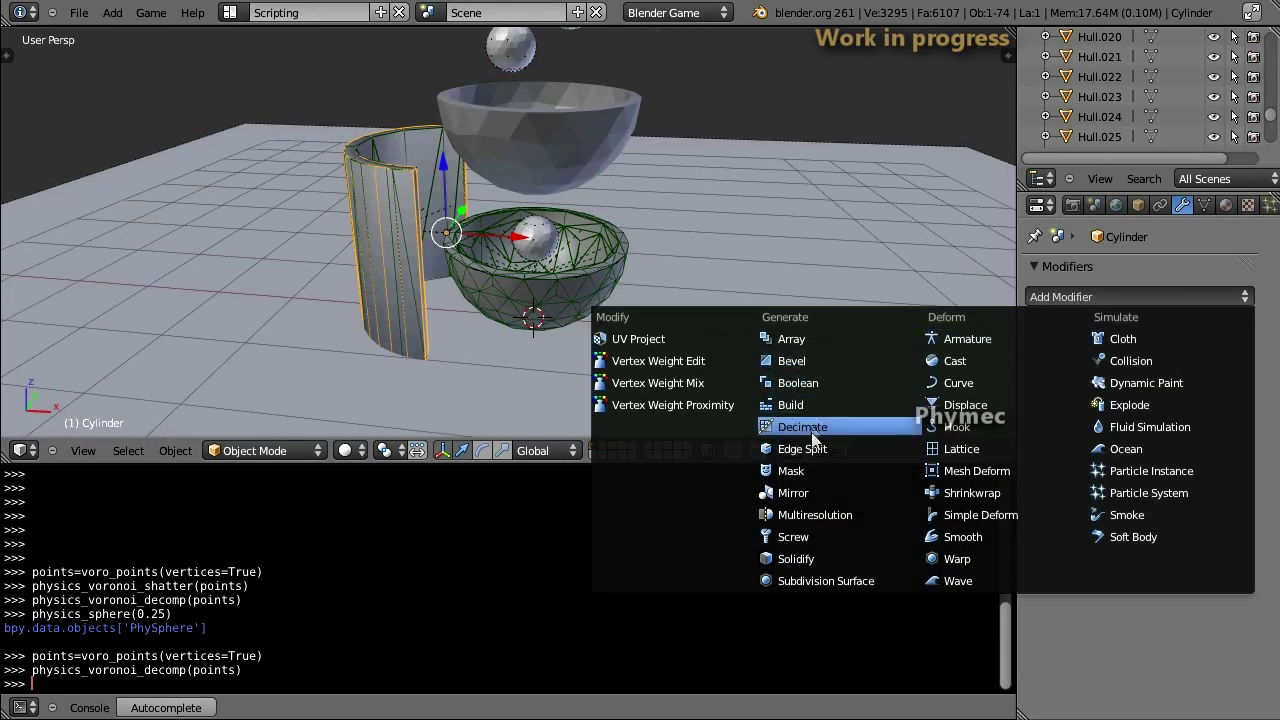
click(817, 448)
key(p)
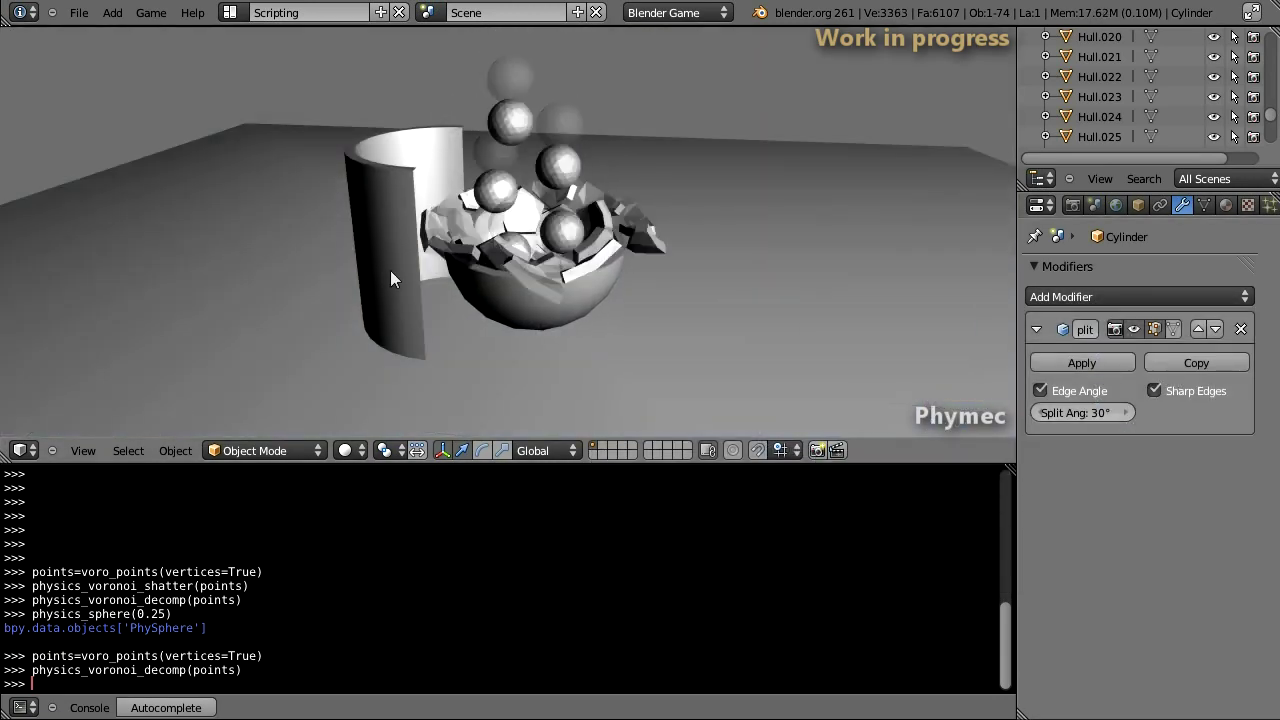
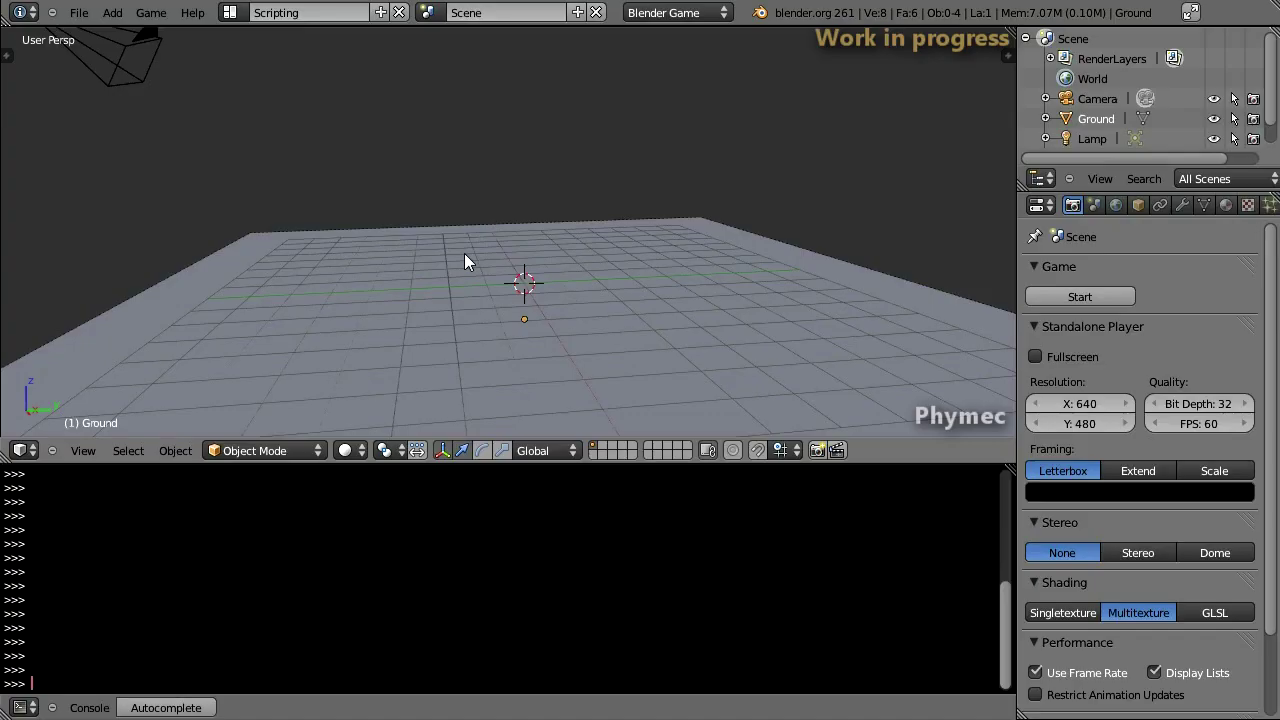
- Add an icosphere and raise it above the ground
key(shift+a)
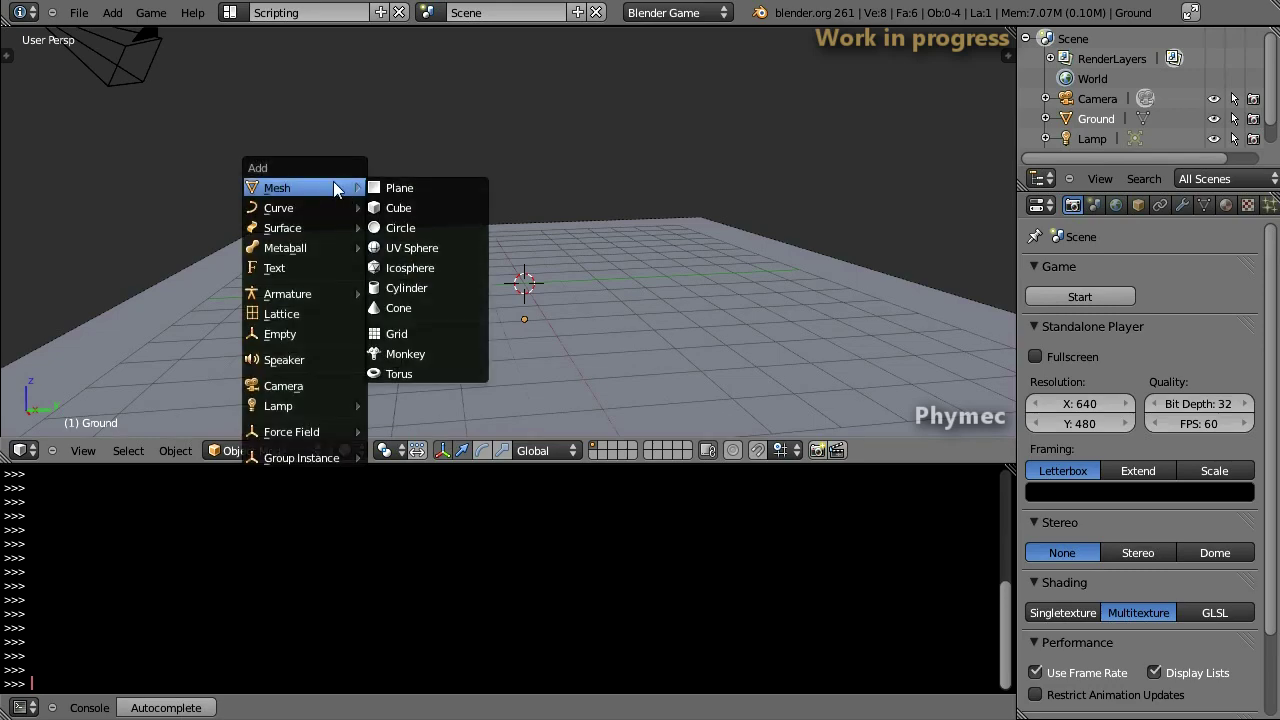
click(462, 263)
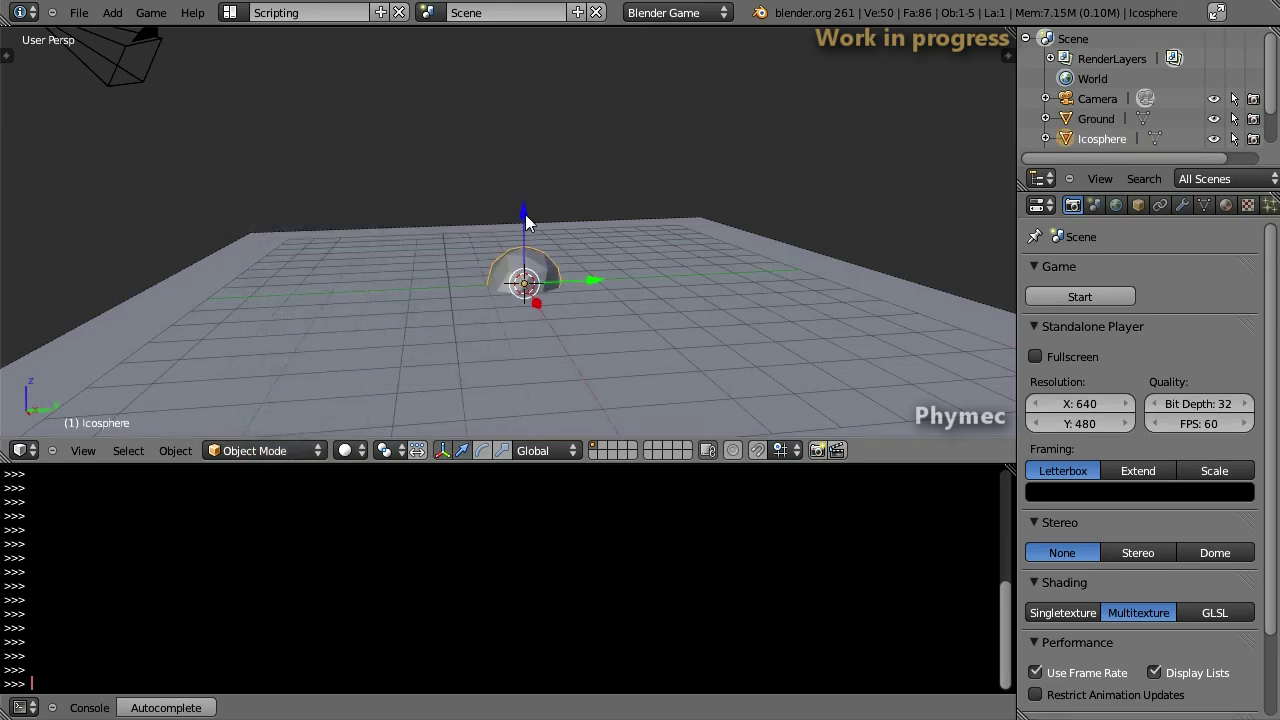
drag(525, 214, 523, 182)
scroll(523, 180, up, 3)
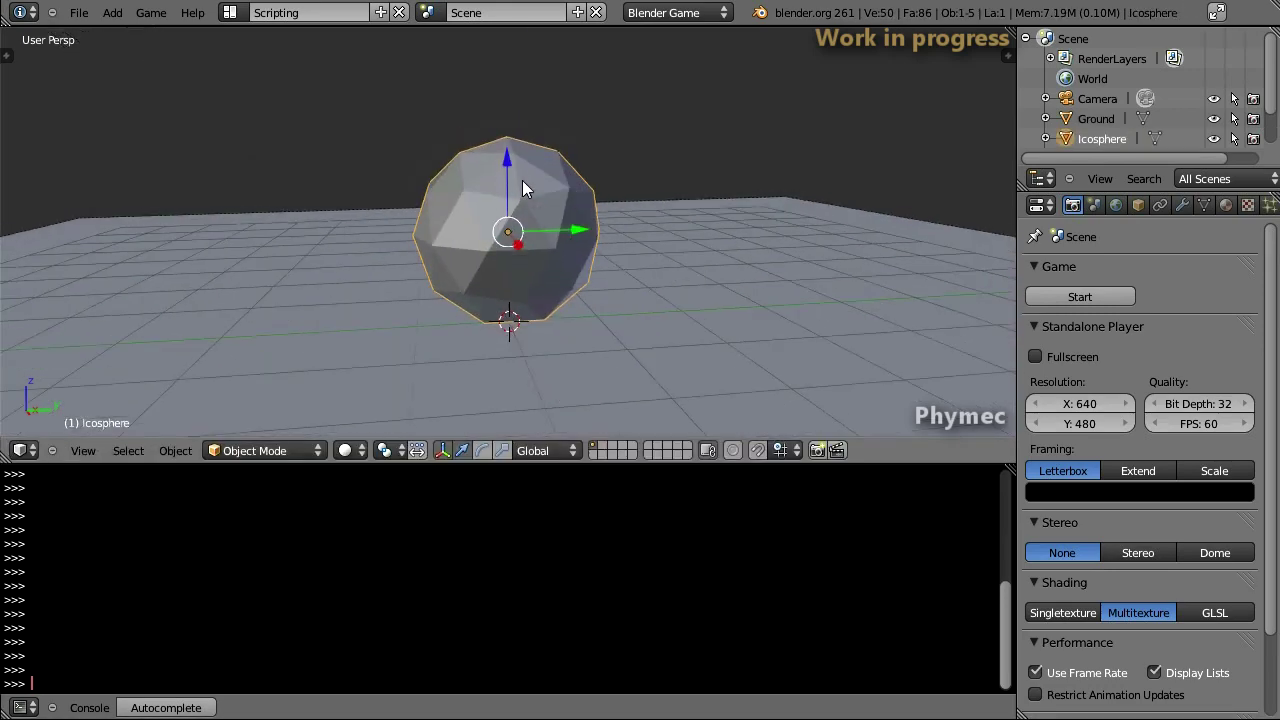
- Run physics_voronoi_shatter(voro_points(vertices=True, locations=True)) on the sphere and play the game twice
text(physics_voronoi_shatter(voro_points(vertices=True, locations=True)))
key(Return)
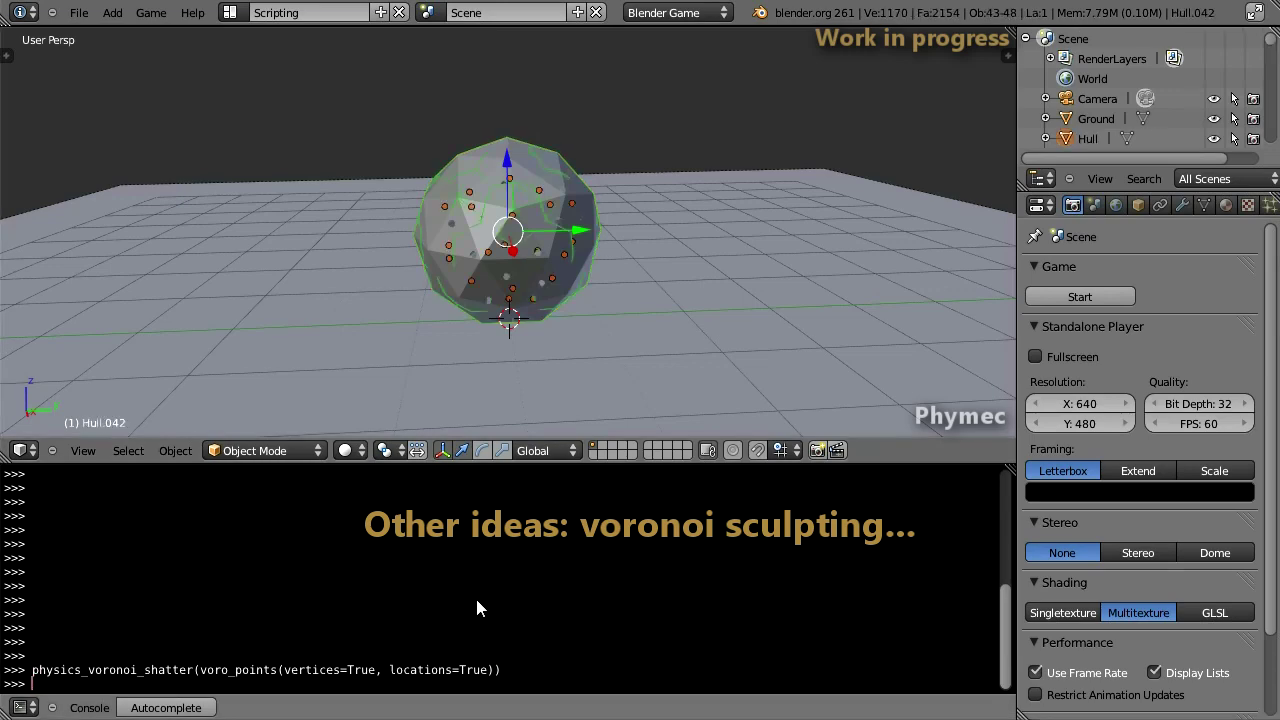
key(p)
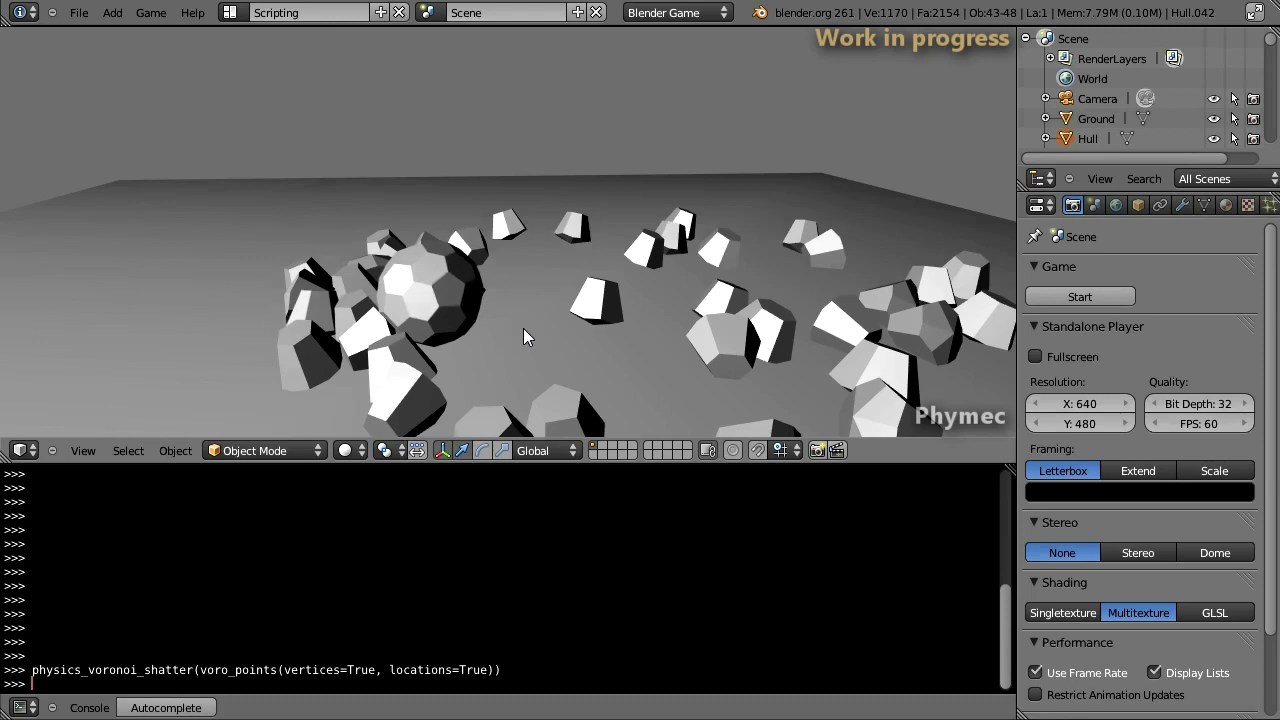
key(Escape)
key(p)
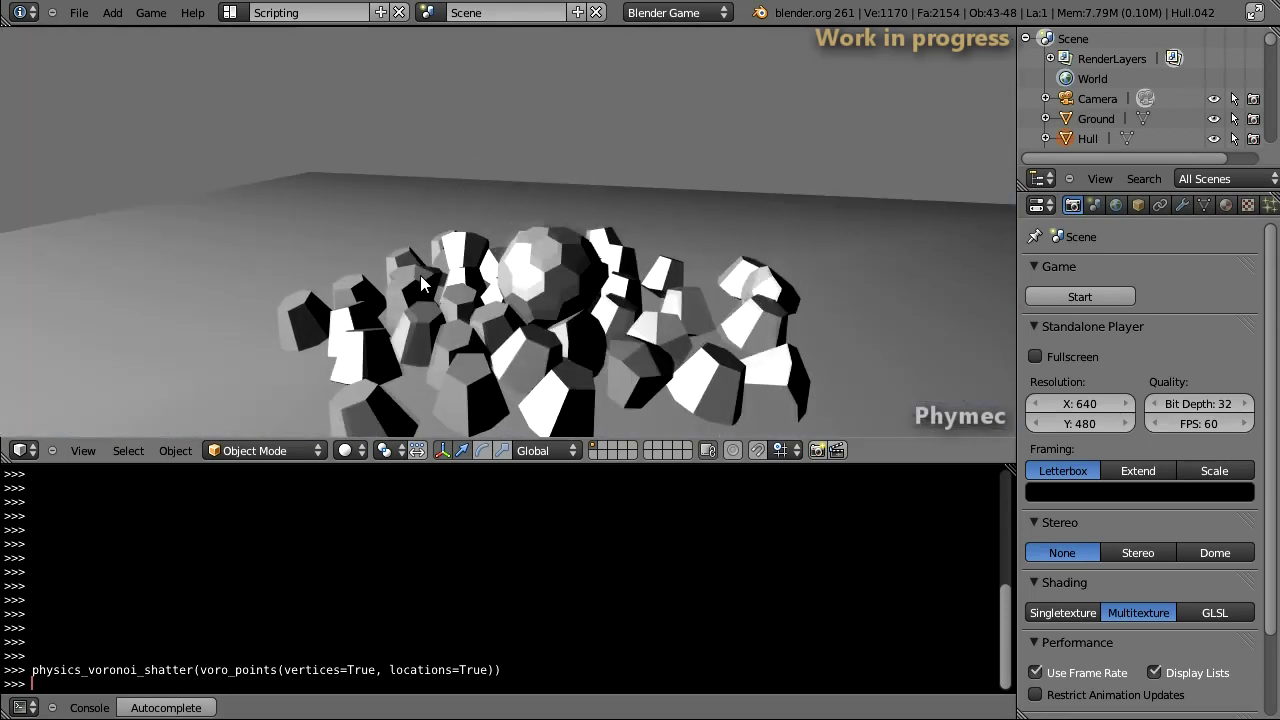
key(Escape)
- Delete the shattered hull pieces and the icosphere
key(x)
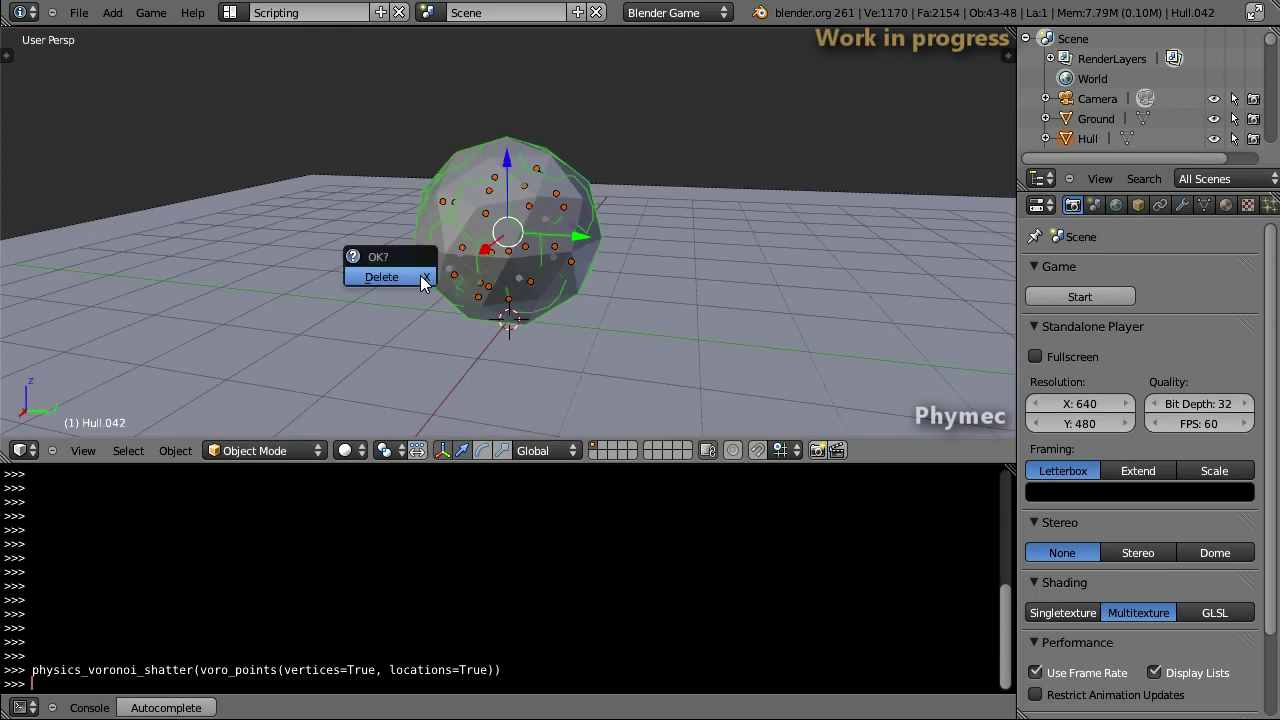
click(421, 277)
key(x)
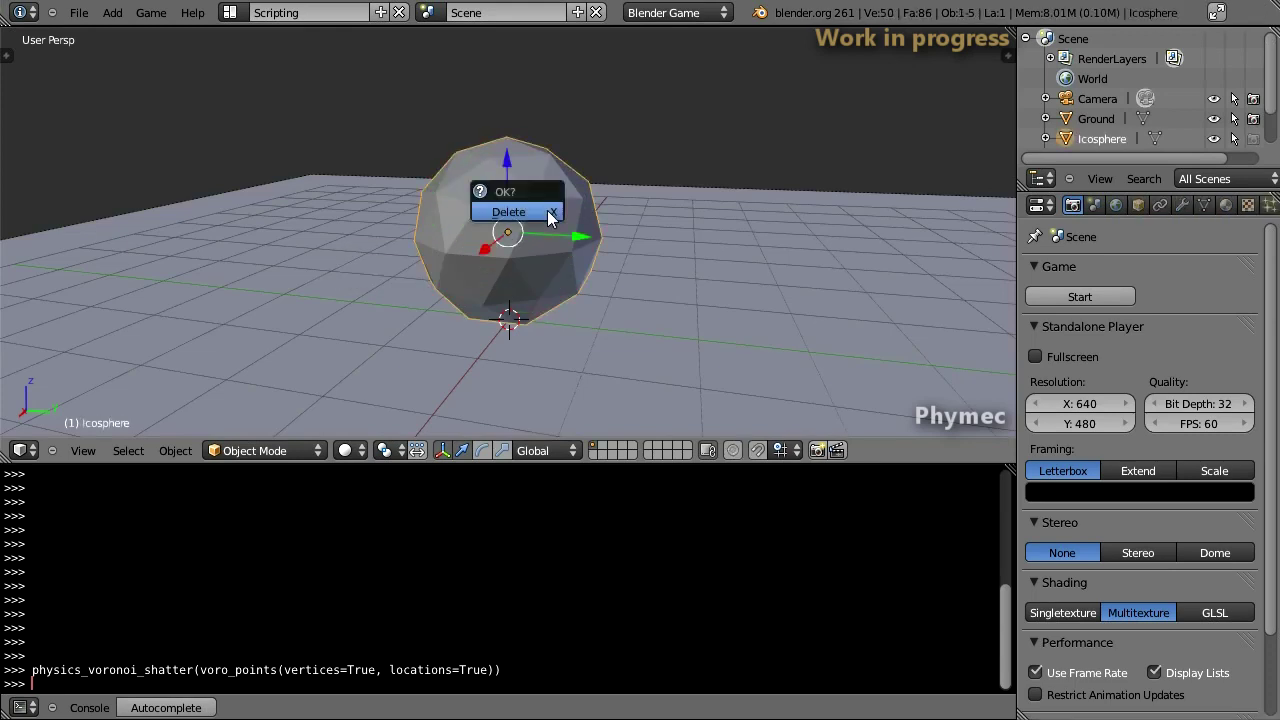
click(547, 211)
- Add a cylinder and raise it 1 unit along Z
key(shift+a)
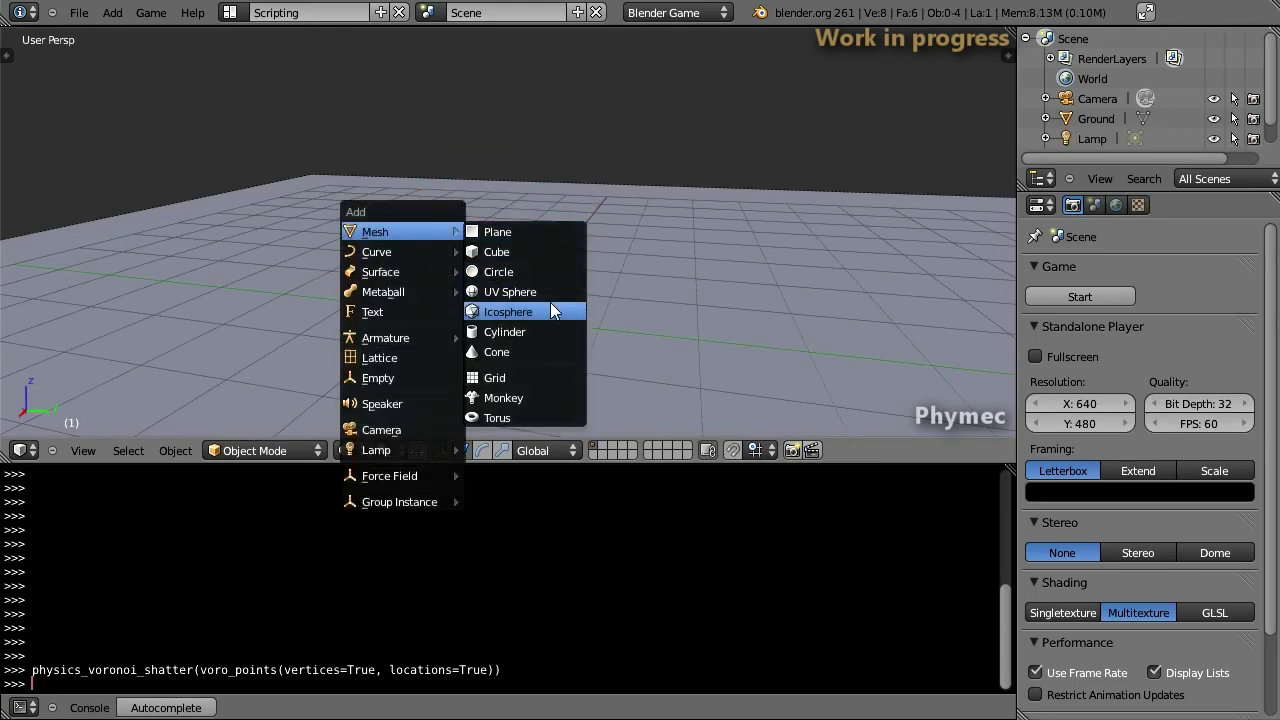
click(548, 323)
key(g)
key(z)
key(1)
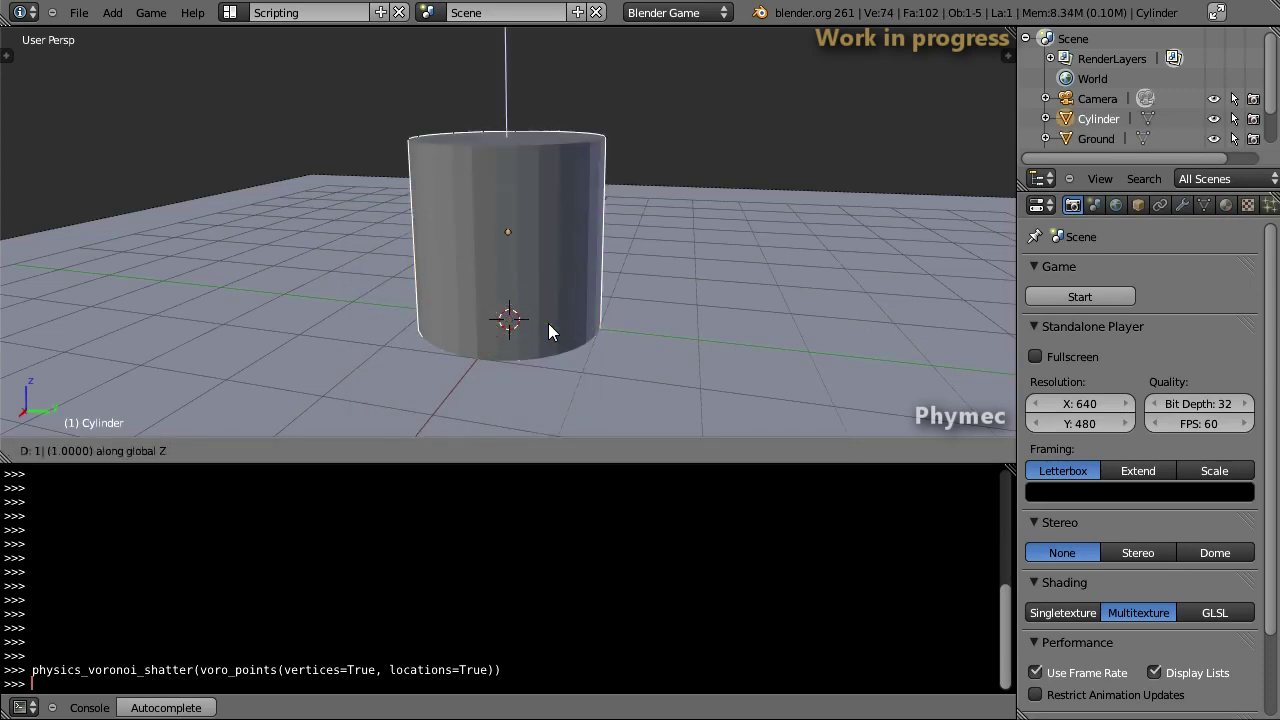
key(Return)
- Rerun the shatter command on the cylinder, then play and fling the cone piece around
key(Up)
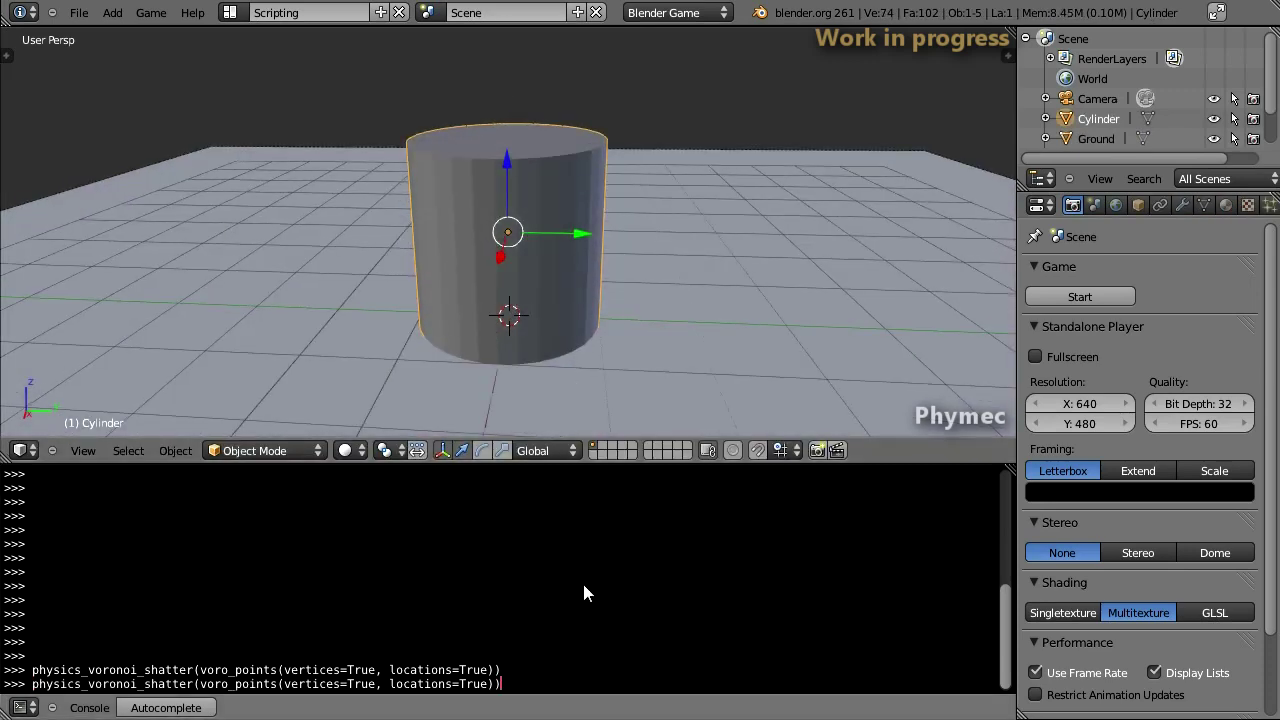
key(Return)
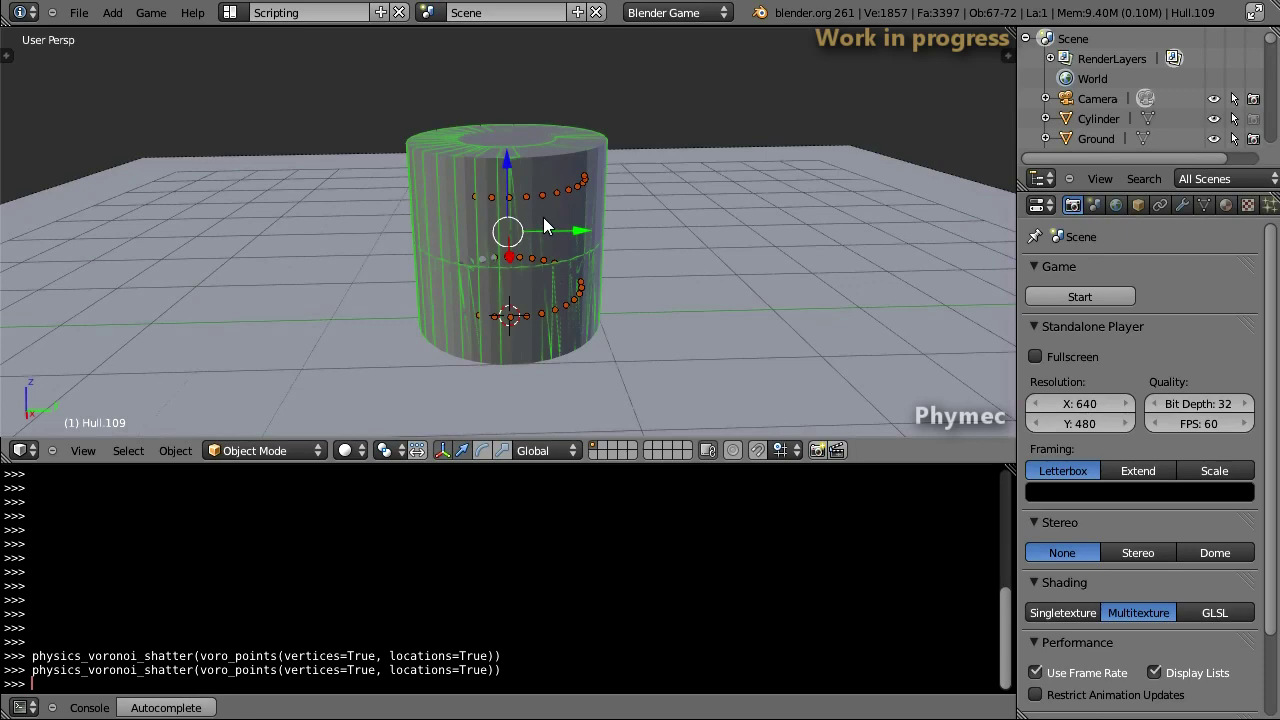
key(p)
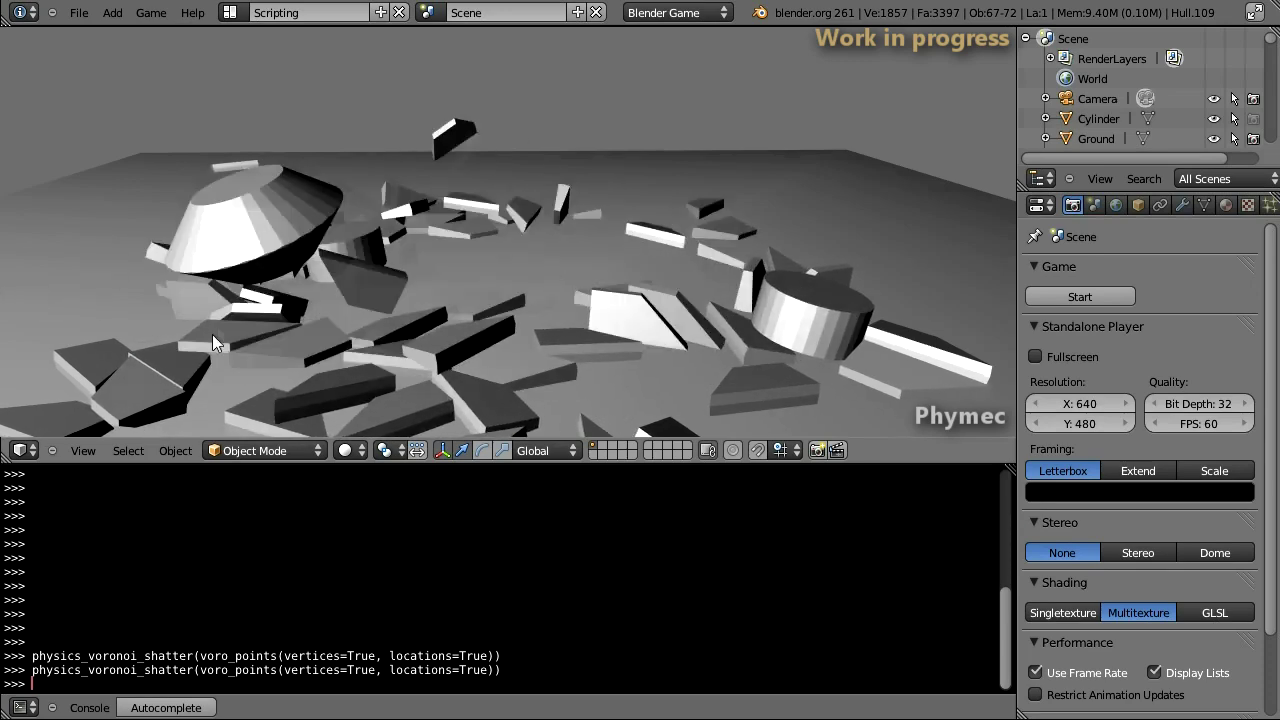
drag(816, 288, 508, 207)
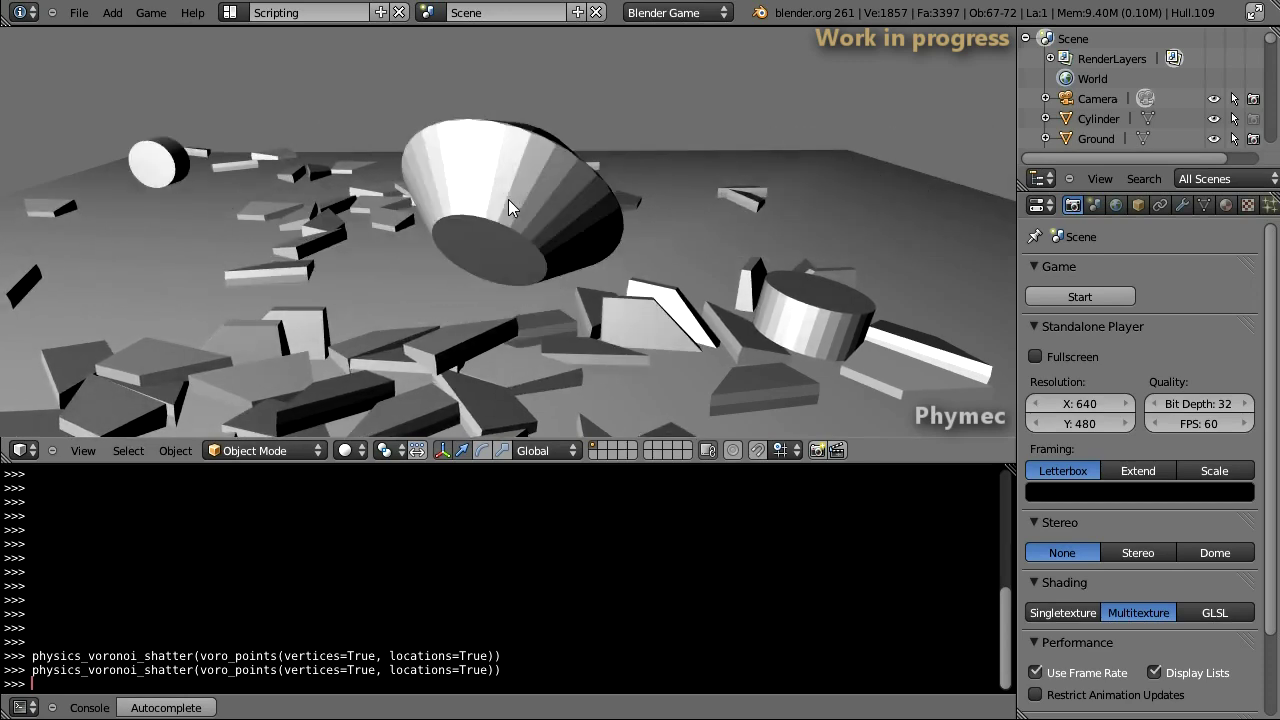
drag(508, 199, 494, 120)
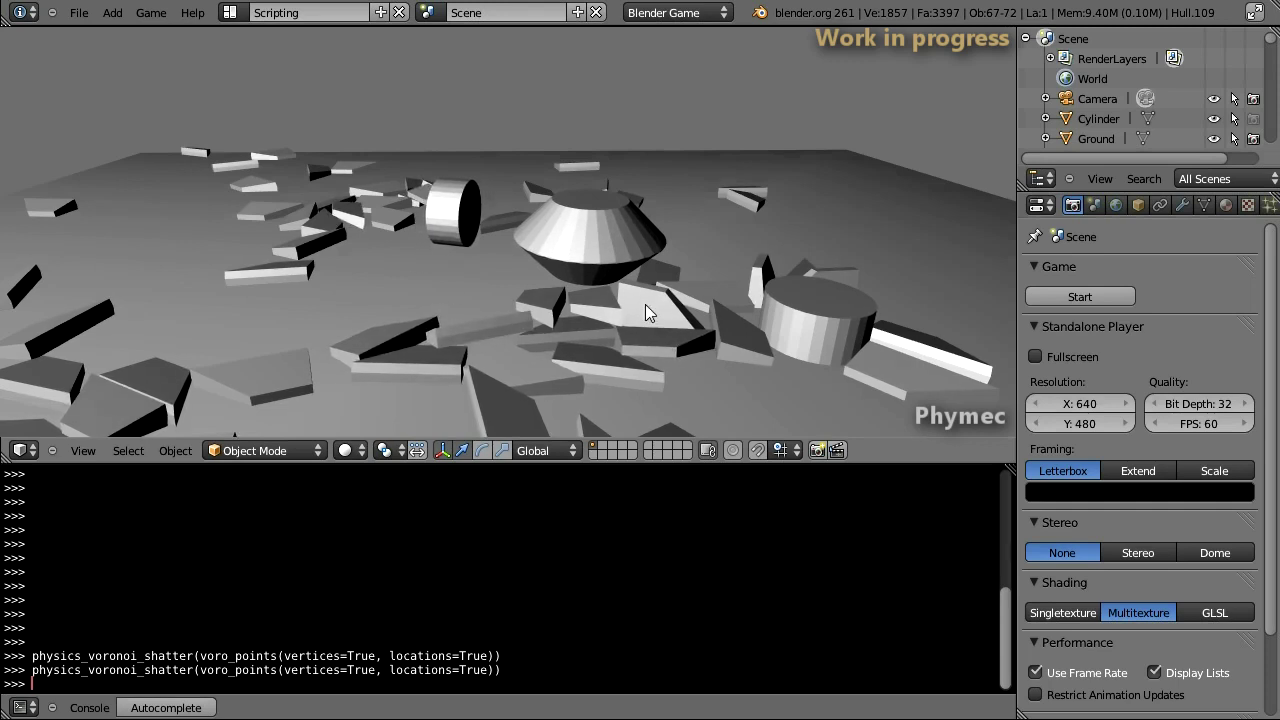
key(Escape)
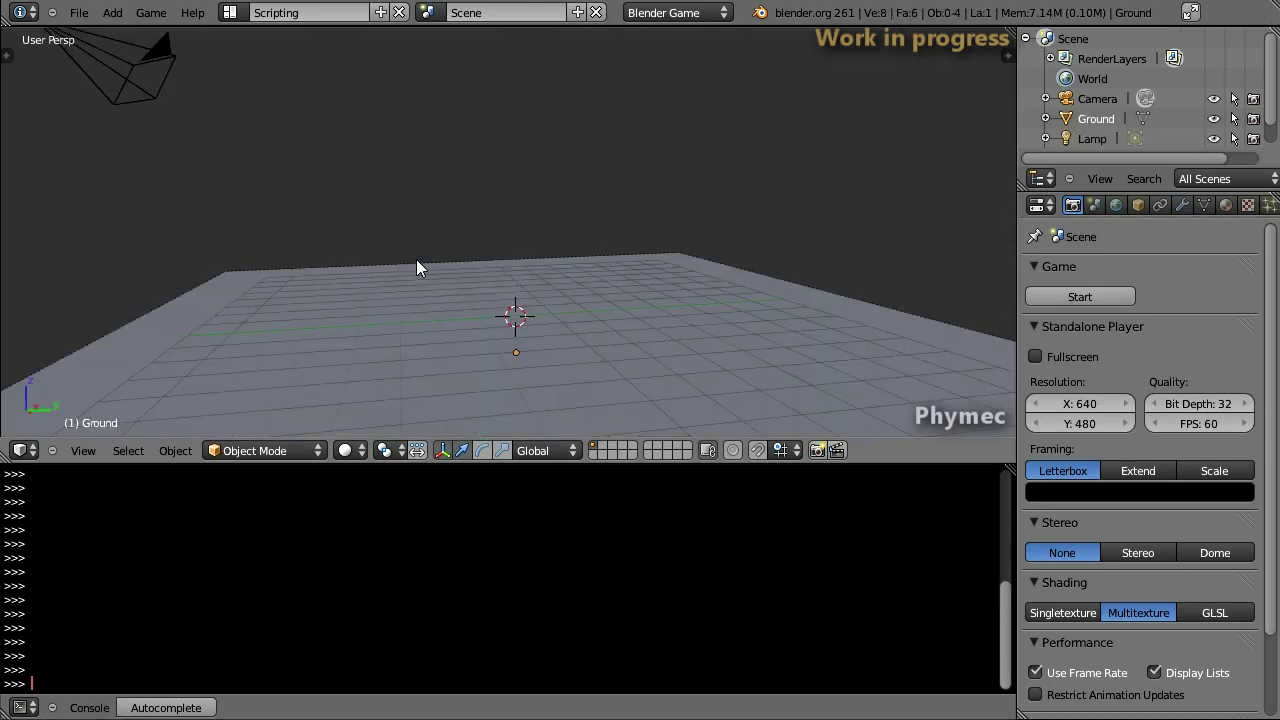
- Add a cube, scale it by 2 and raise it 2 units along Z
key(shift+a)
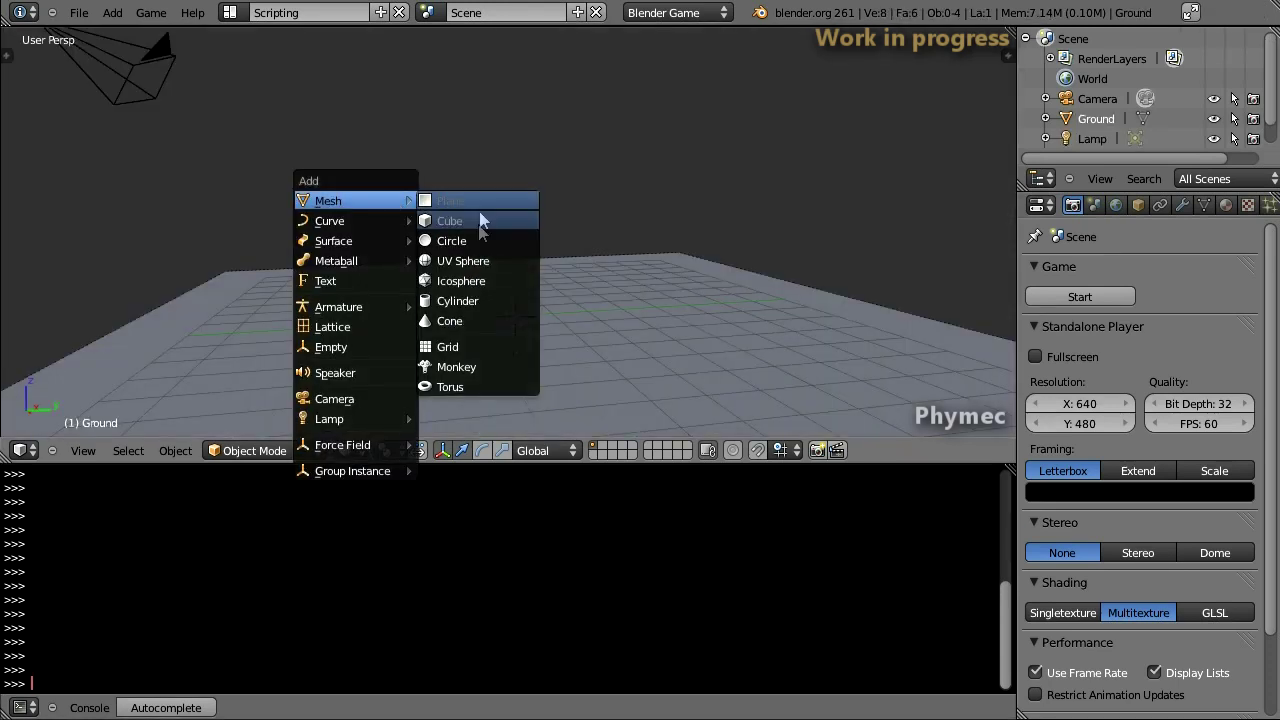
click(478, 223)
key(s)
key(2)
key(Return)
key(g)
key(z)
key(2)
key(Return)
- Add 100 Voronoi points to the cube and shatter it with margin=0.04
middle_drag(478, 223, 455, 291)
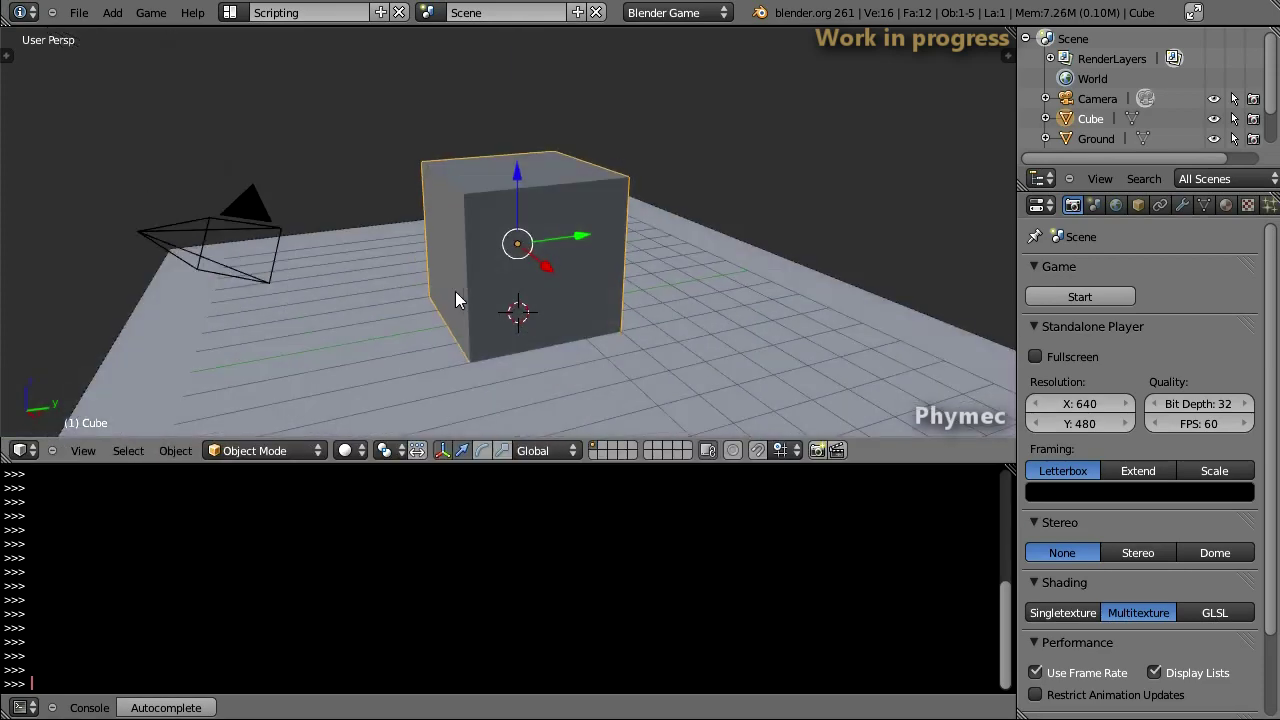
key(Return)
text(physics_voronoi_shatter(voro_points(particles=True), margin=0.04))
key(Return)
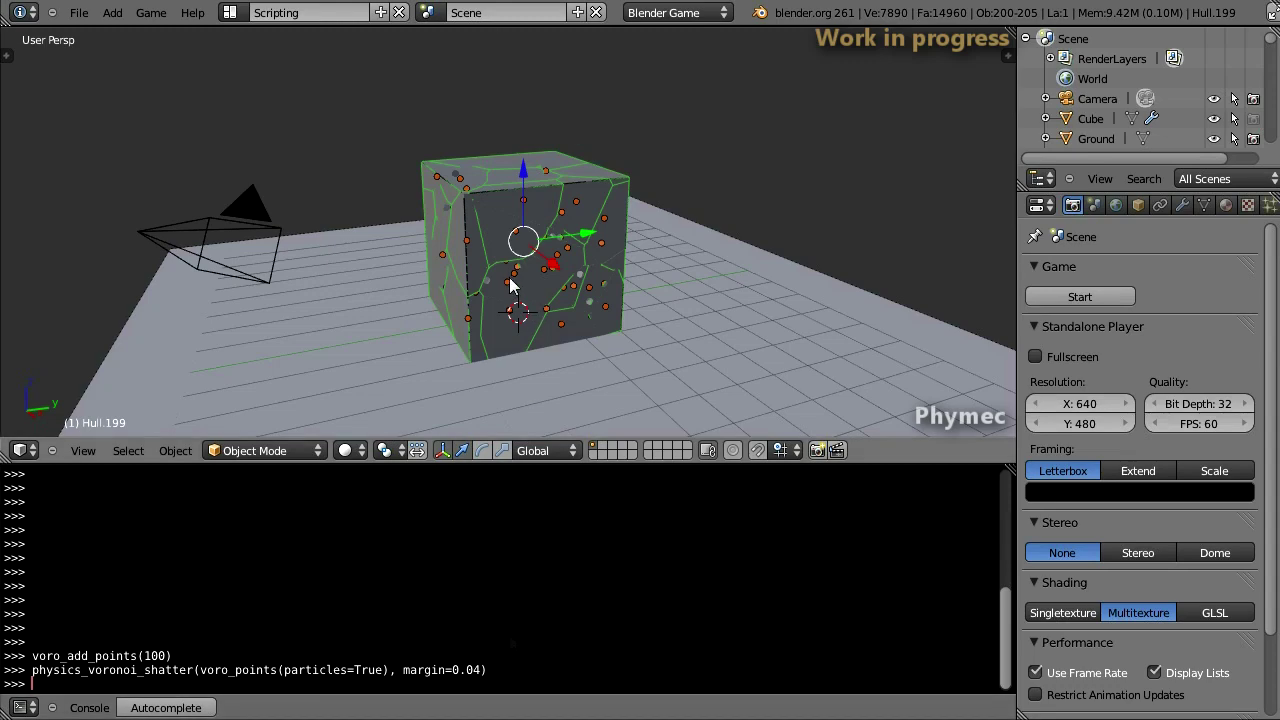
scroll(603, 268, up, 2)
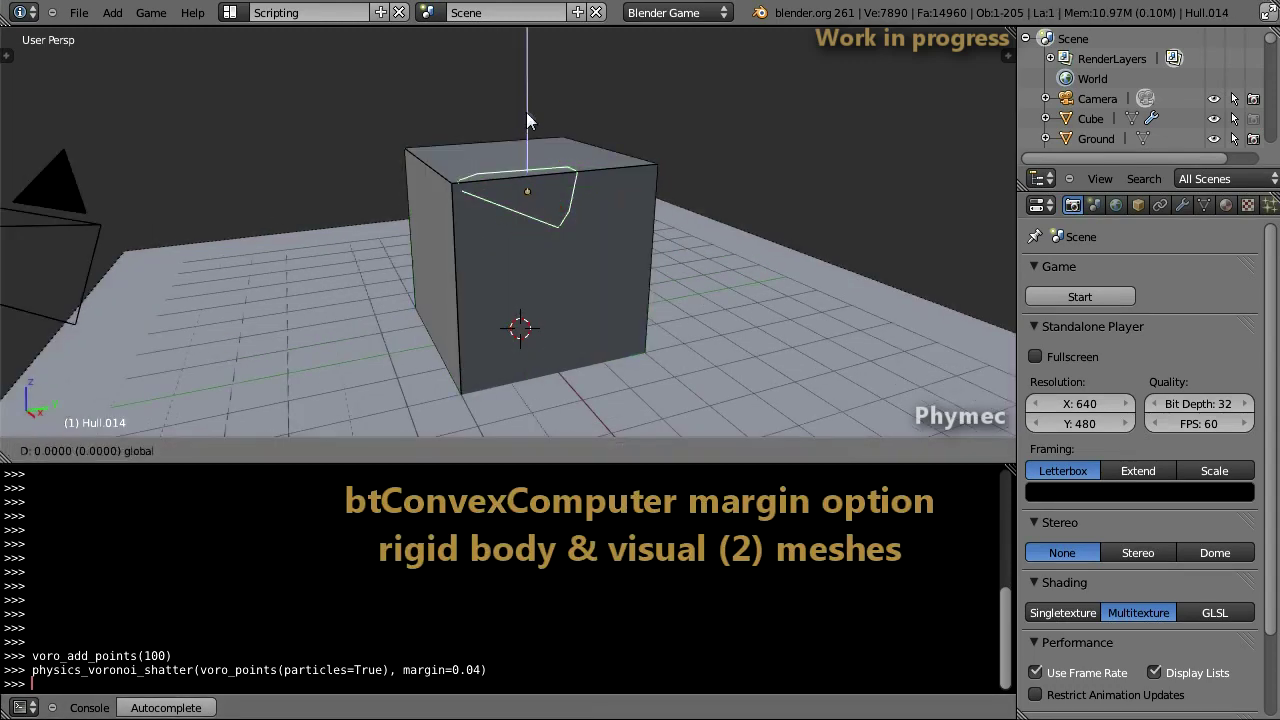
- Select the hull piece's parent, lift it 2 units upward and frame it in view
key(Return)
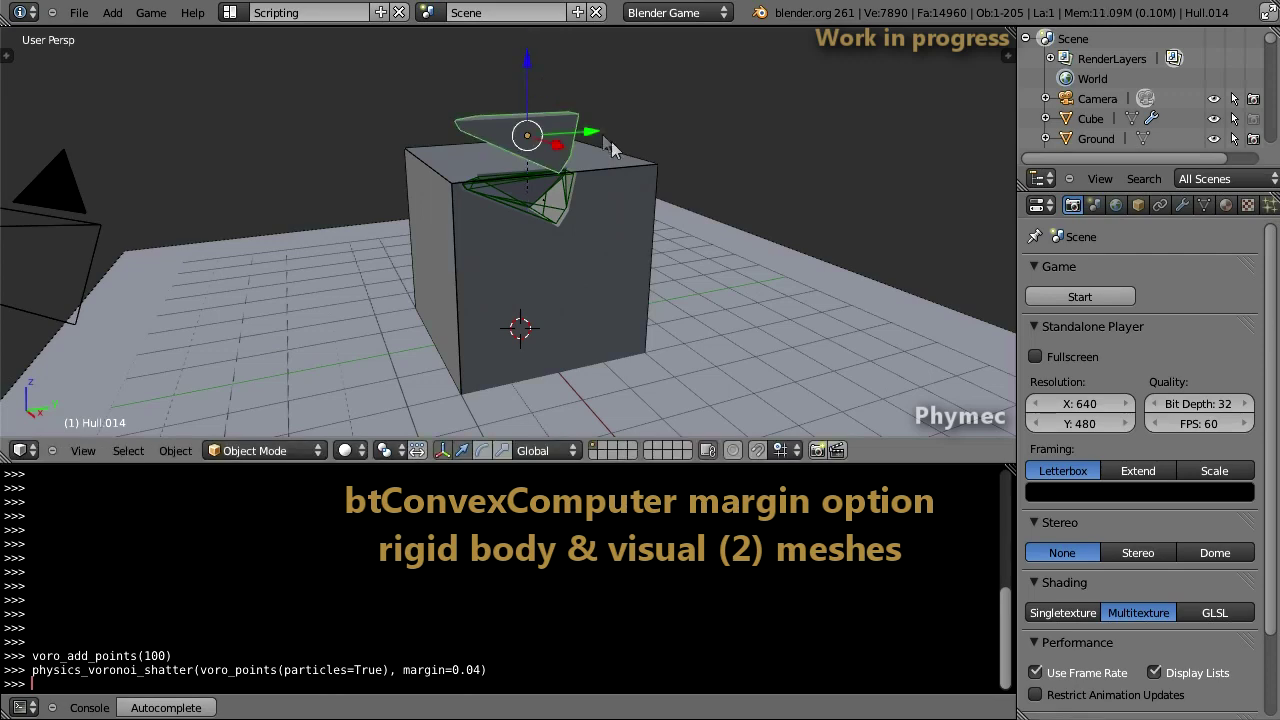
key(shift+g)
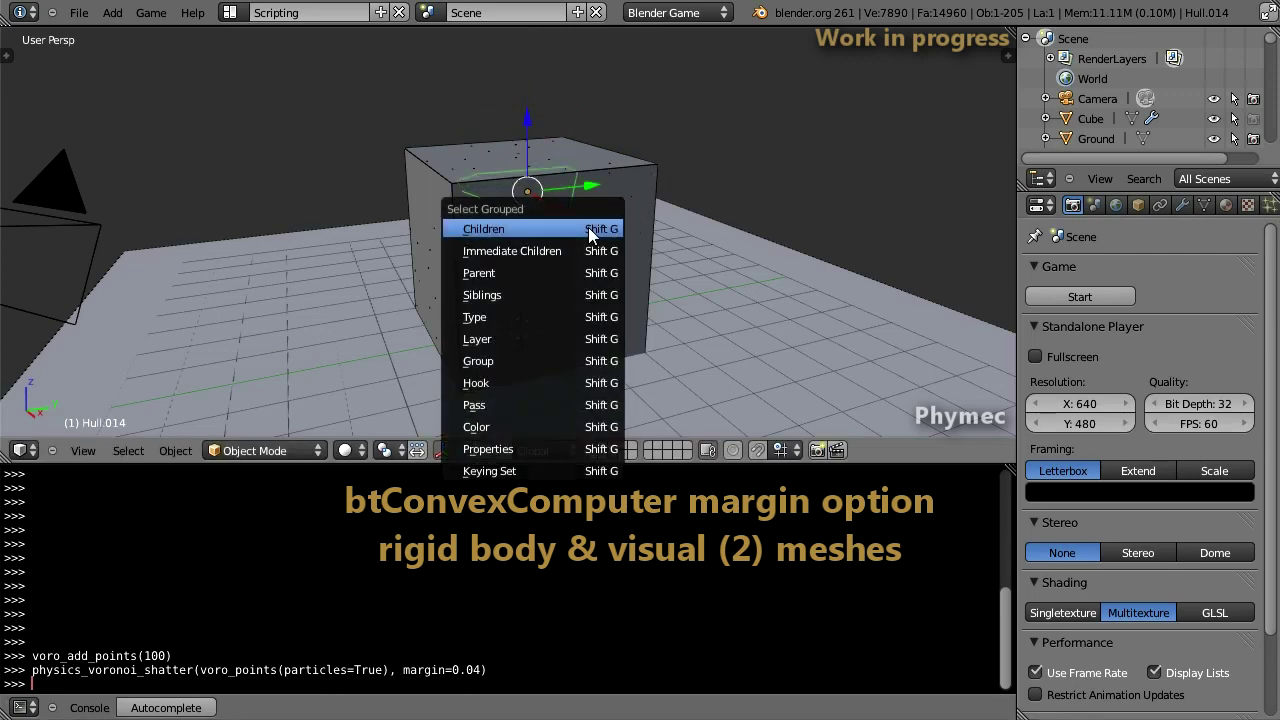
click(557, 273)
drag(527, 120, 527, 35)
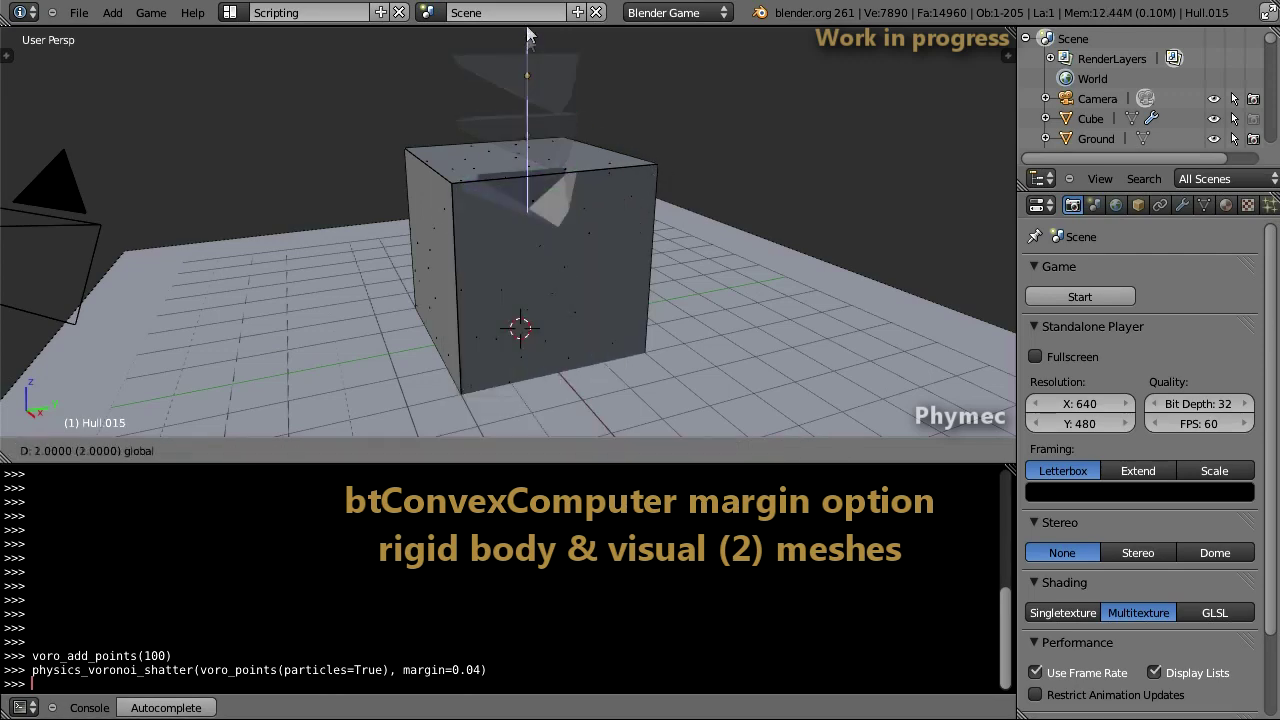
key(KP_Decimal)
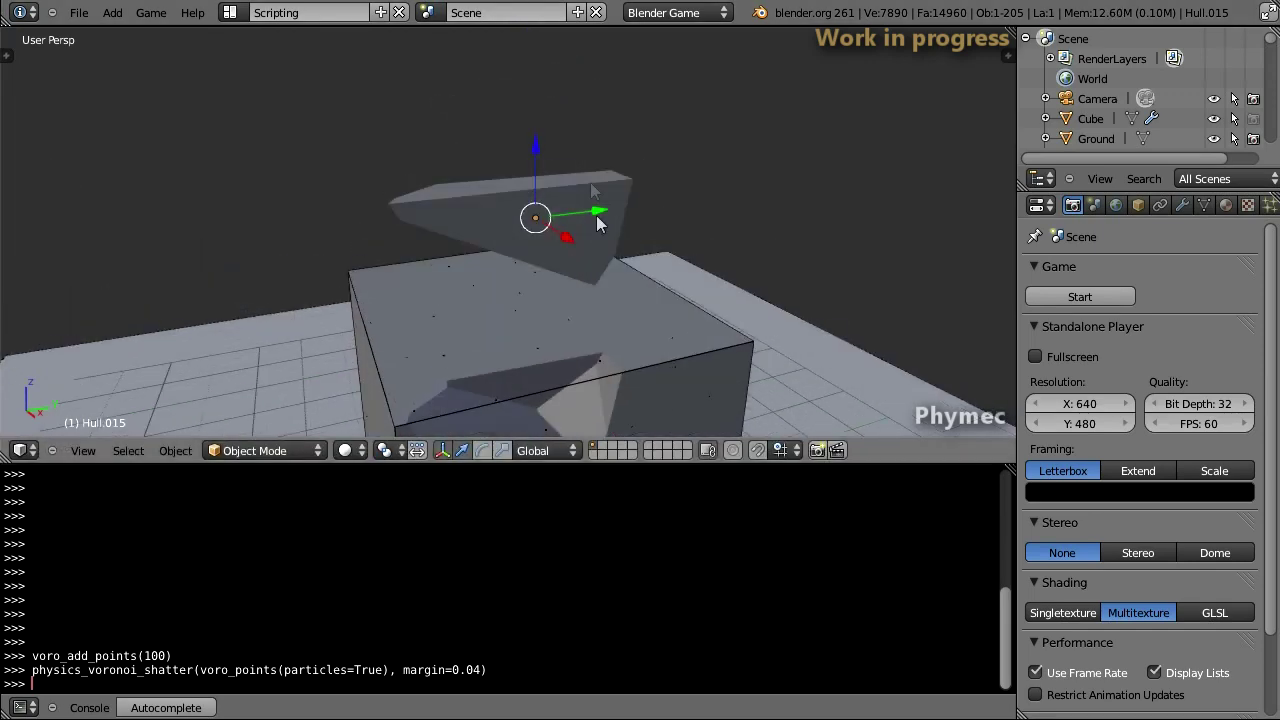
- Inspect the hull piece's mesh in Edit Mode and check its physics settings
key(Tab)
middle_drag(592, 217, 534, 217)
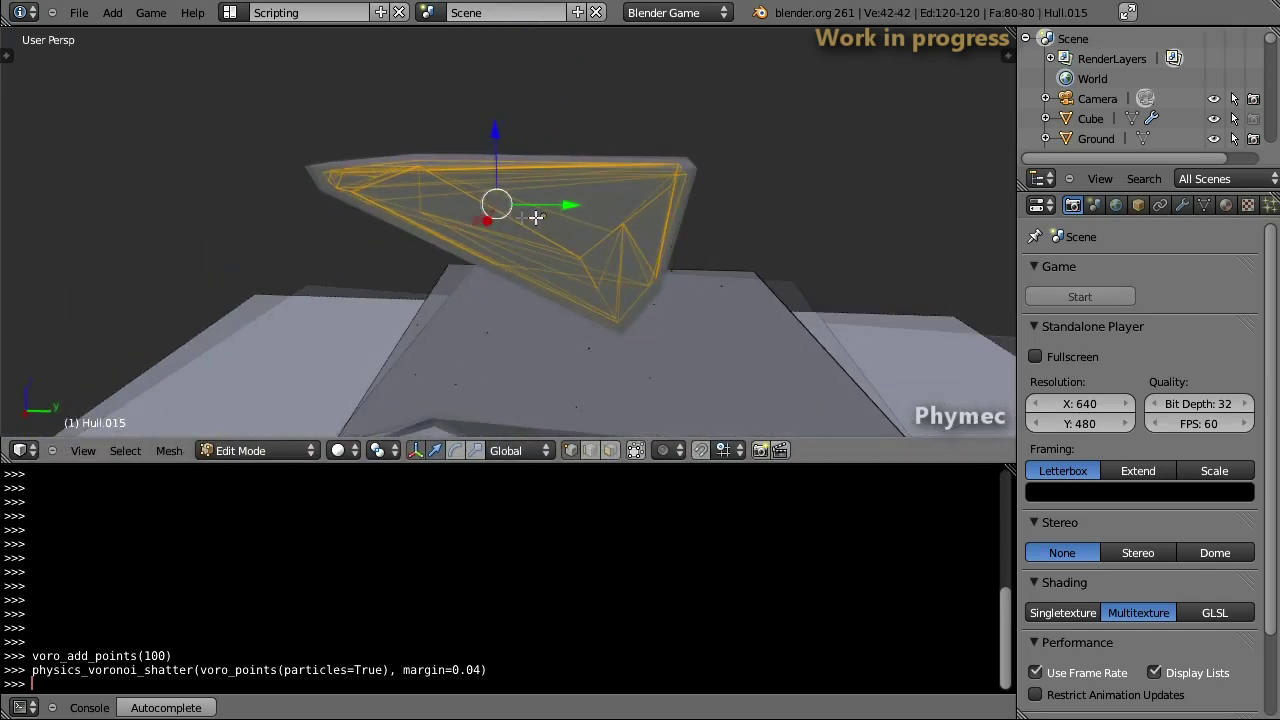
click(1262, 205)
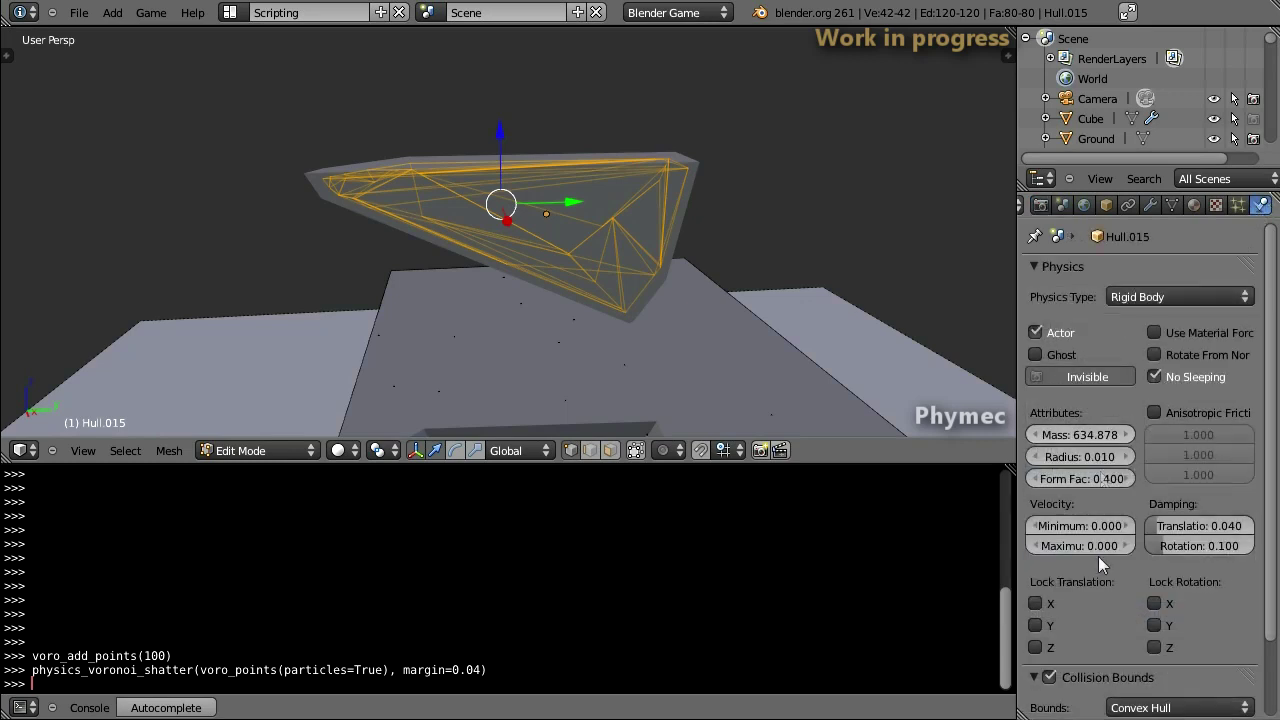
scroll(1163, 487, down, 3)
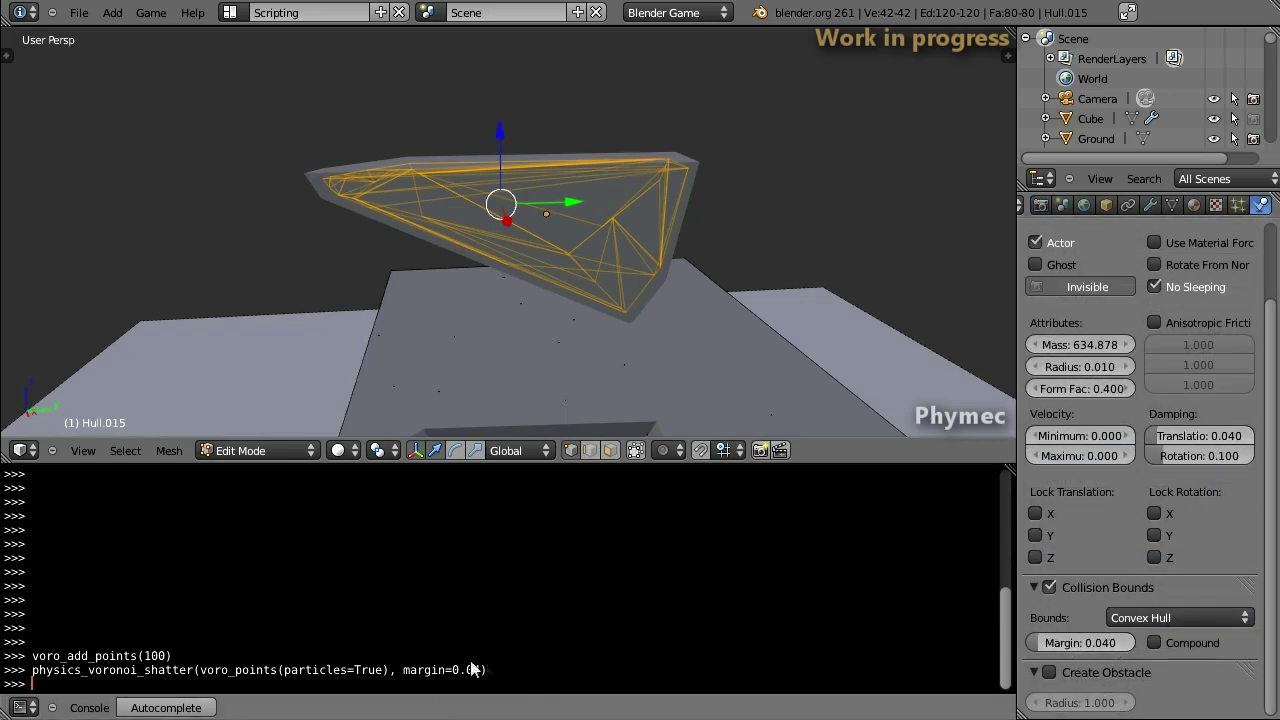
middle_drag(380, 181, 279, 151)
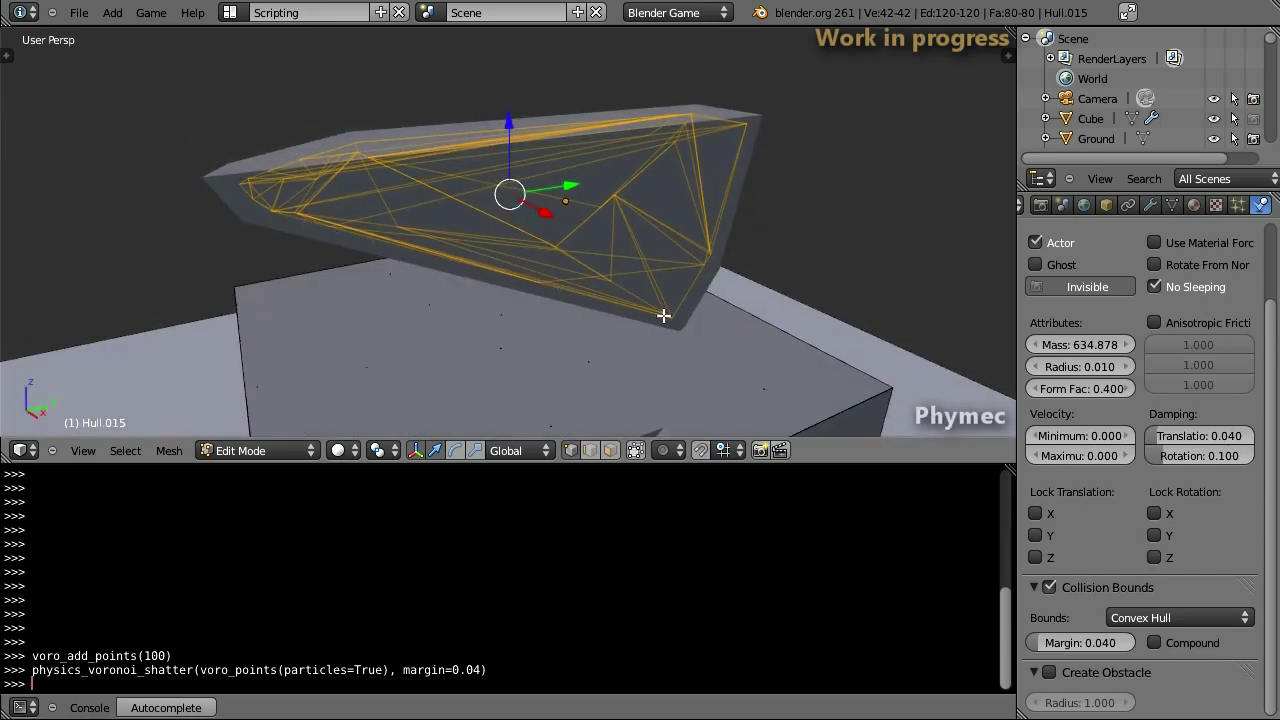
mouse_move(750, 130)
middle_down()
mouse_move(637, 168)
mouse_move(509, 123)
mouse_move(571, 86)
mouse_move(653, 160)
middle_up()
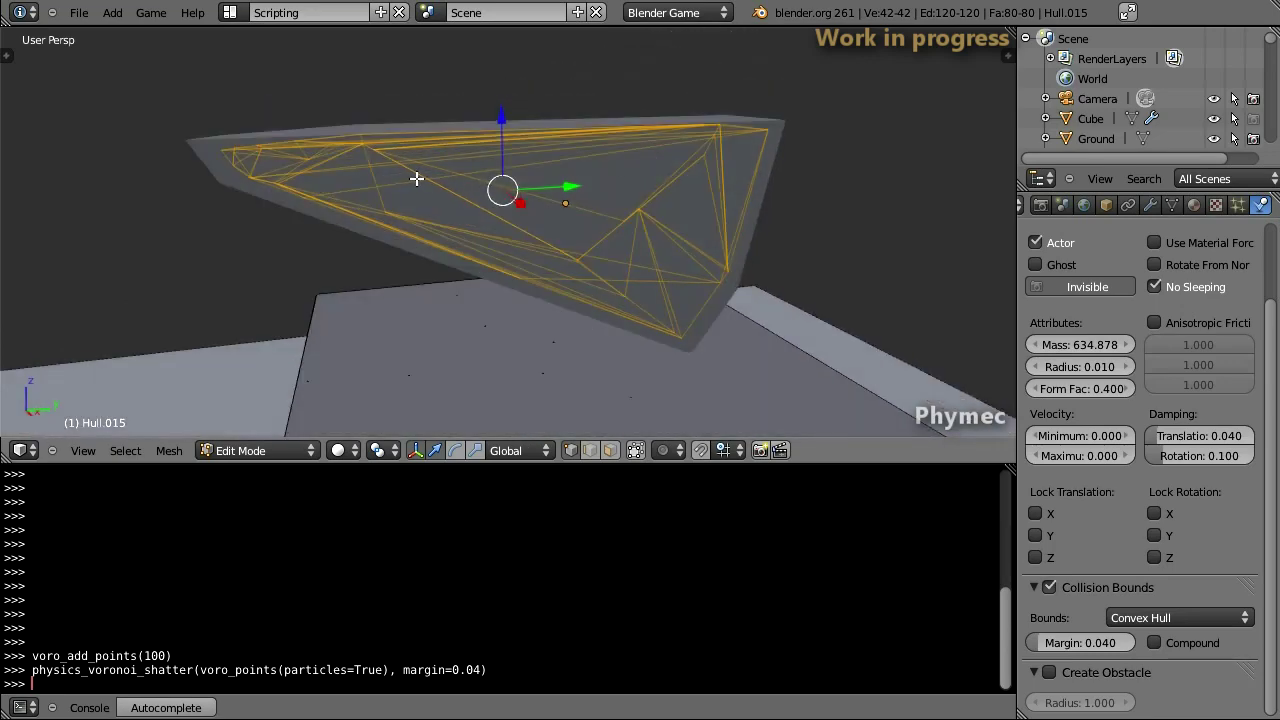
- Examine Hull.014's faces, select its parent, and view the whole shattered cube
key(Tab)
right_click(212, 138)
key(Tab)
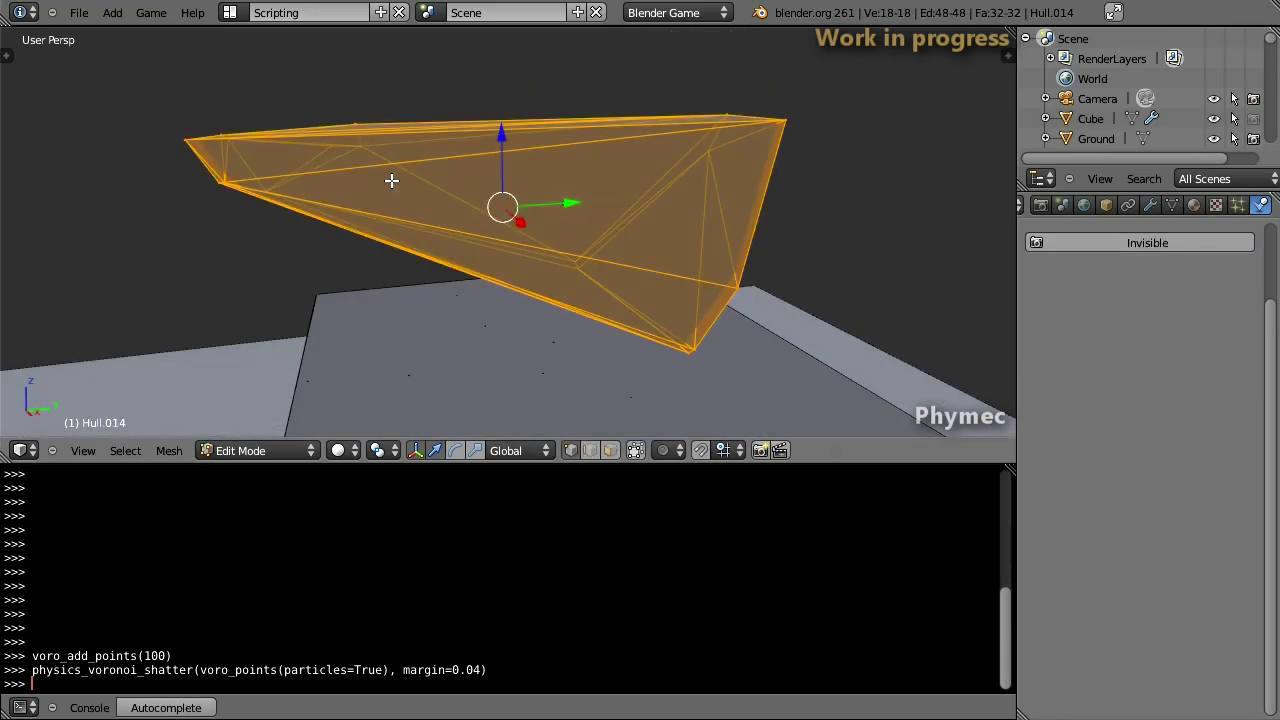
key(Tab)
key(shift+g)
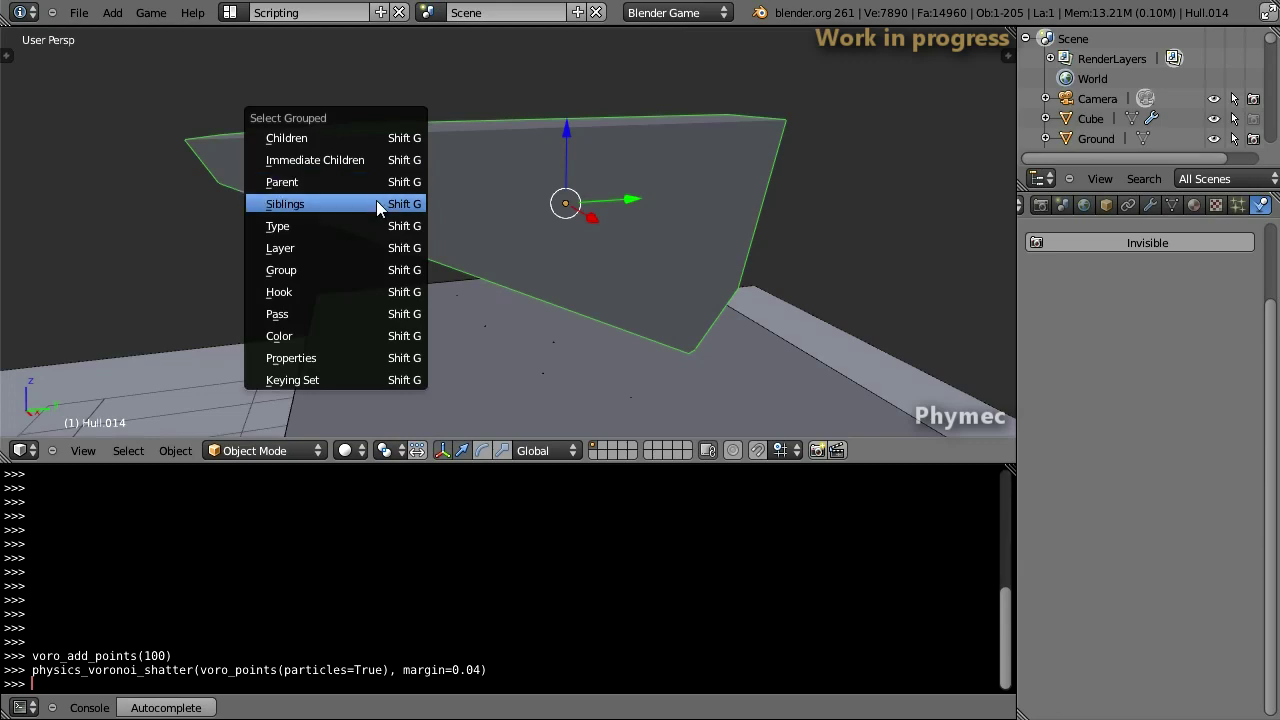
click(371, 184)
key(Tab)
key(Tab)
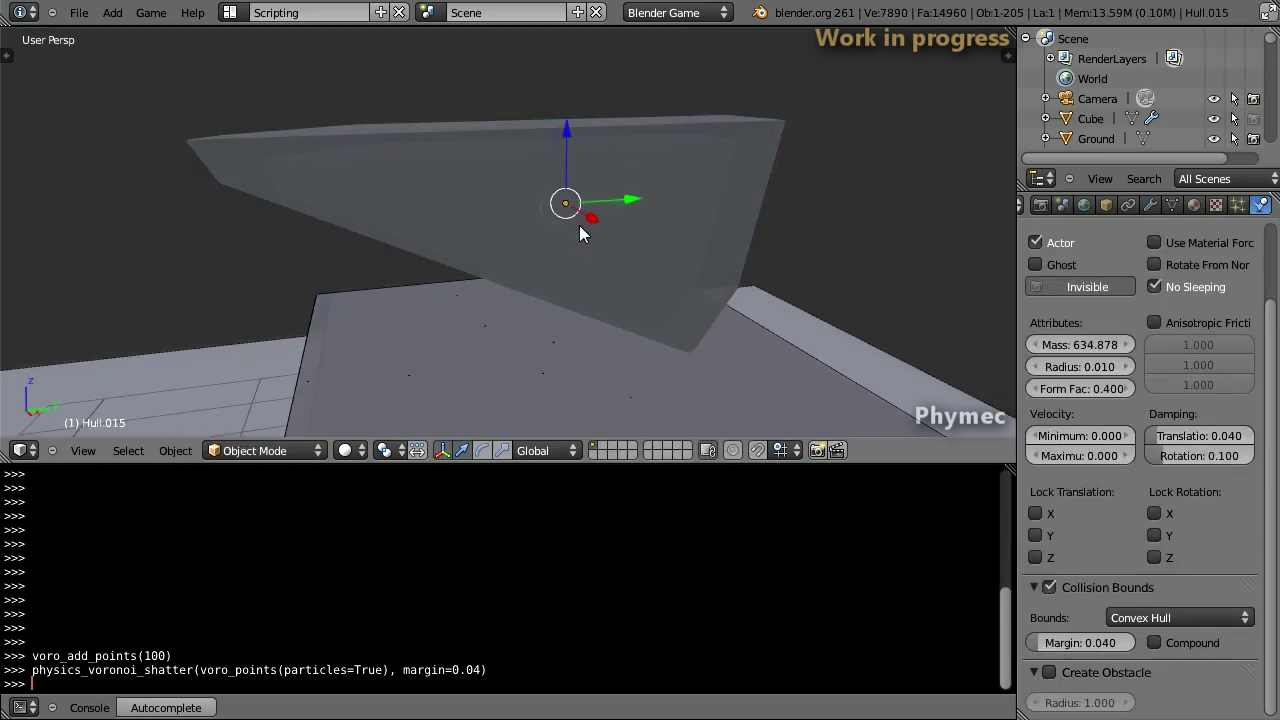
scroll(582, 233, down, 5)
mouse_move(582, 268)
middle_down()
mouse_move(648, 189)
mouse_move(591, 227)
middle_up()
- Play the game engine to watch the cube shatter, then orbit around the OctaHexExtLoops knot
key(p)
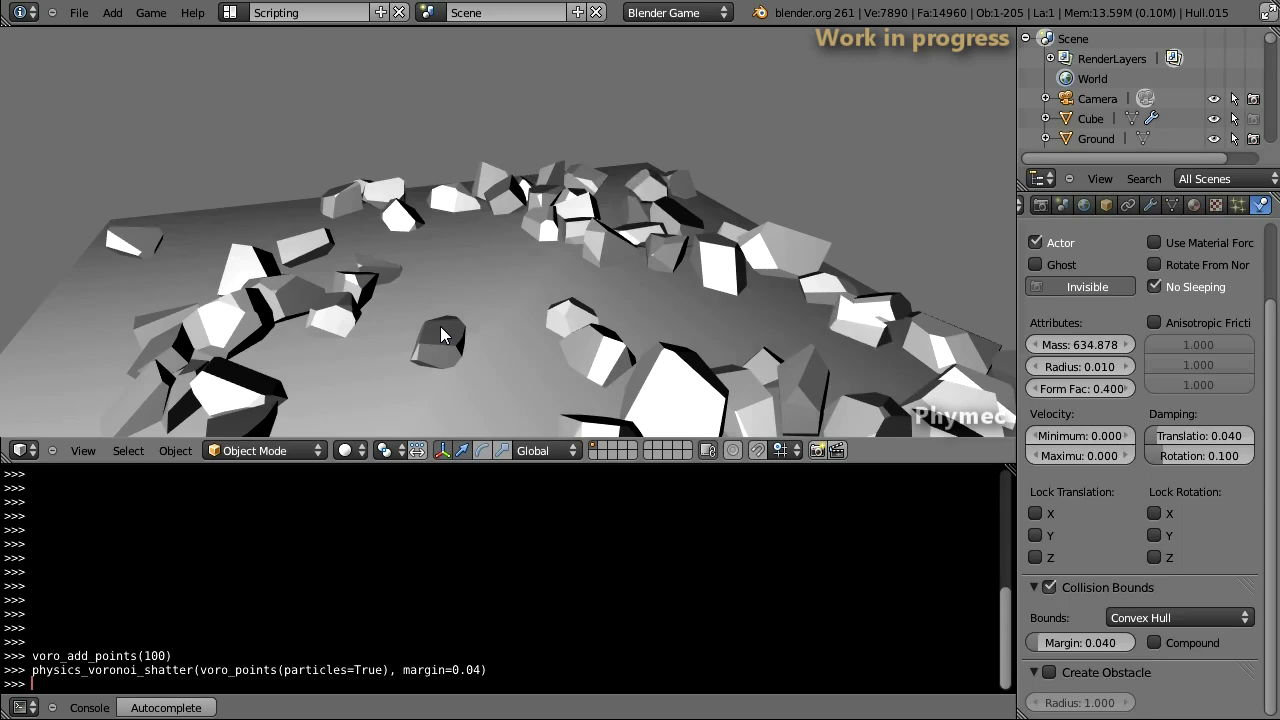
key(Escape)
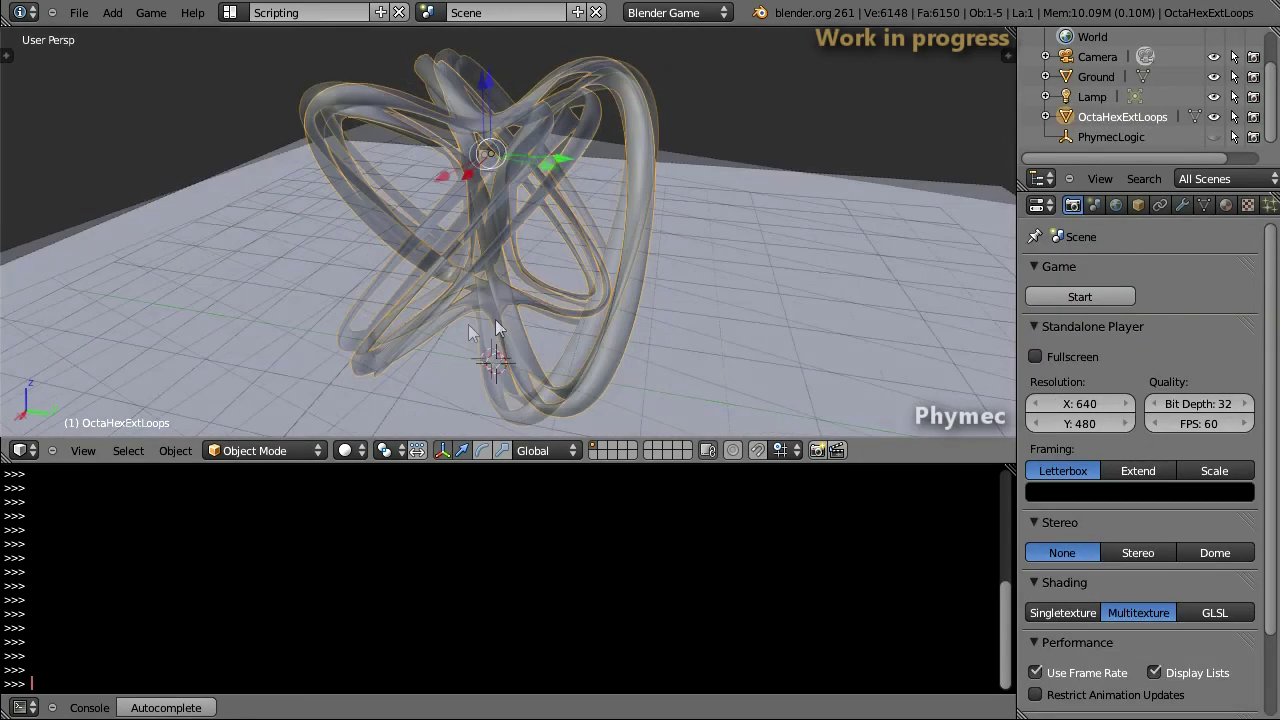
mouse_move(497, 330)
middle_down()
mouse_move(377, 292)
mouse_move(434, 228)
mouse_move(570, 228)
mouse_move(670, 255)
mouse_move(686, 351)
mouse_move(674, 360)
mouse_move(531, 369)
mouse_move(424, 357)
mouse_move(575, 303)
mouse_move(568, 396)
middle_up()
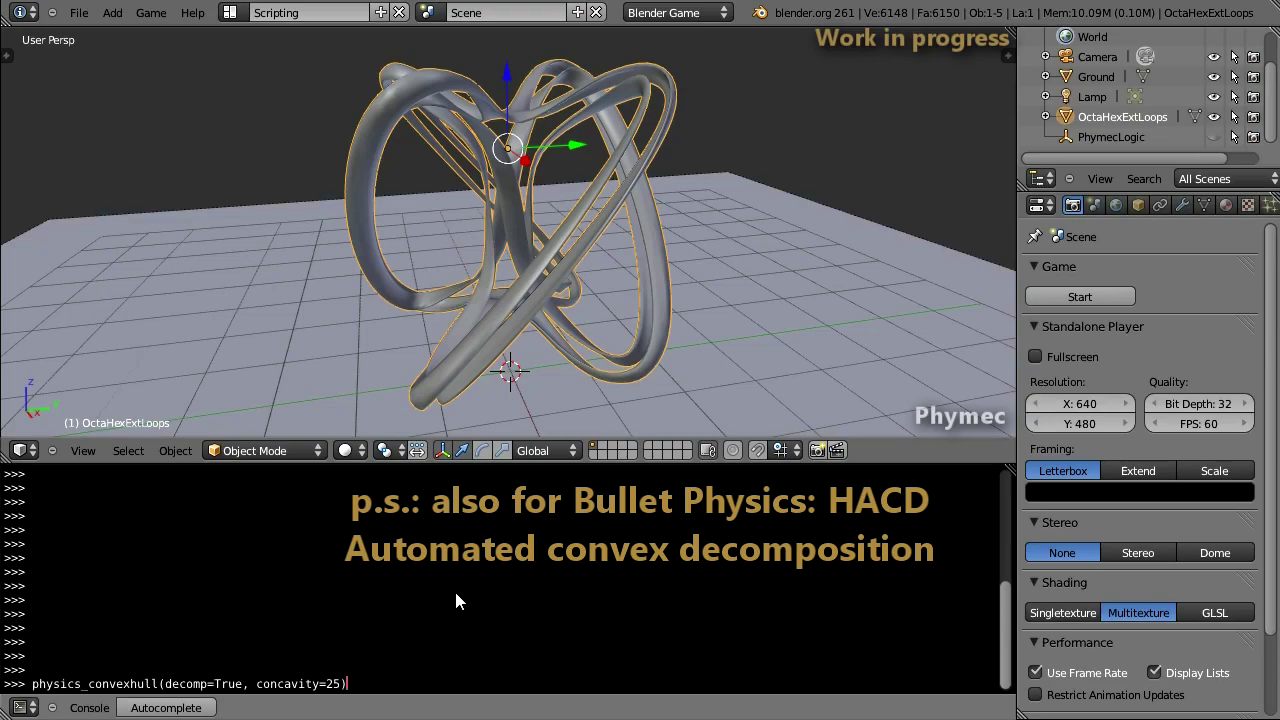
- Run physics_convexhull(decomp=True, concavity=25) to decompose the knot into a Compound
key(Return)
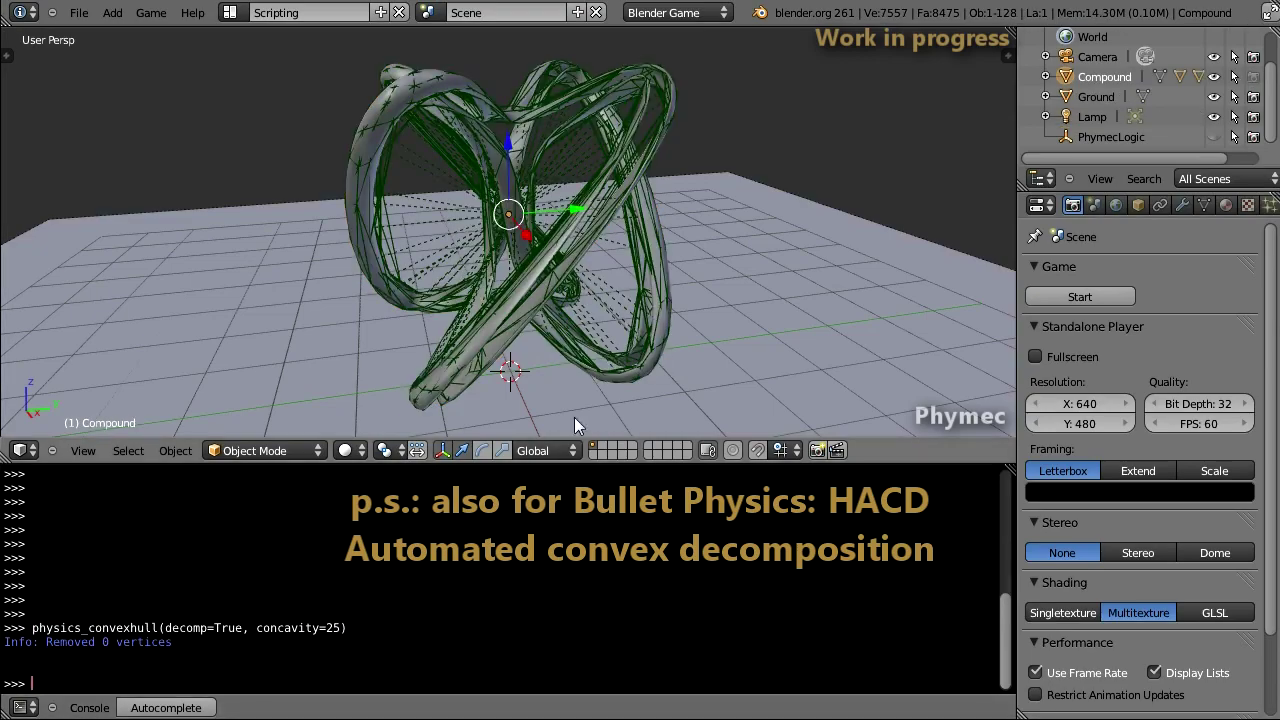
mouse_move(588, 286)
middle_down()
mouse_move(531, 270)
mouse_move(600, 243)
mouse_move(654, 243)
mouse_move(453, 333)
mouse_move(352, 290)
mouse_move(337, 258)
mouse_move(369, 224)
mouse_move(486, 250)
middle_up()
scroll(489, 258, down, 4)
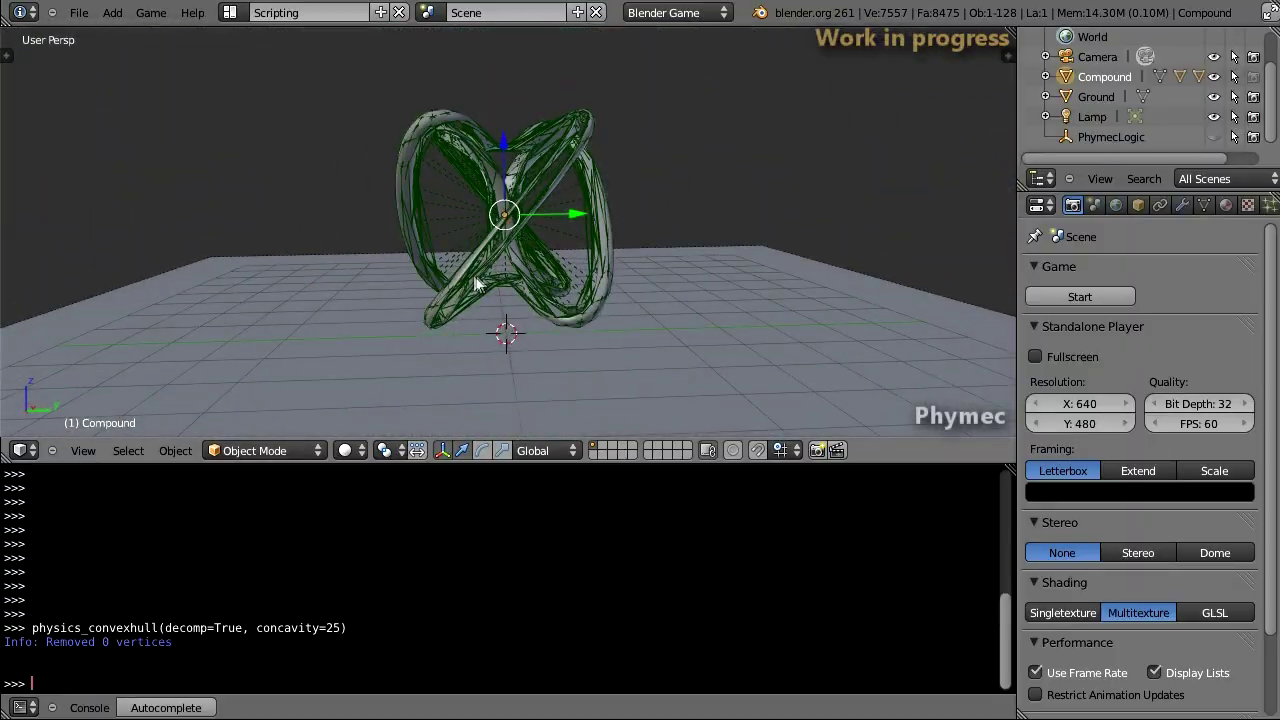
- Select the Compound together with all its child hulls and duplicate it
key(shift+g)
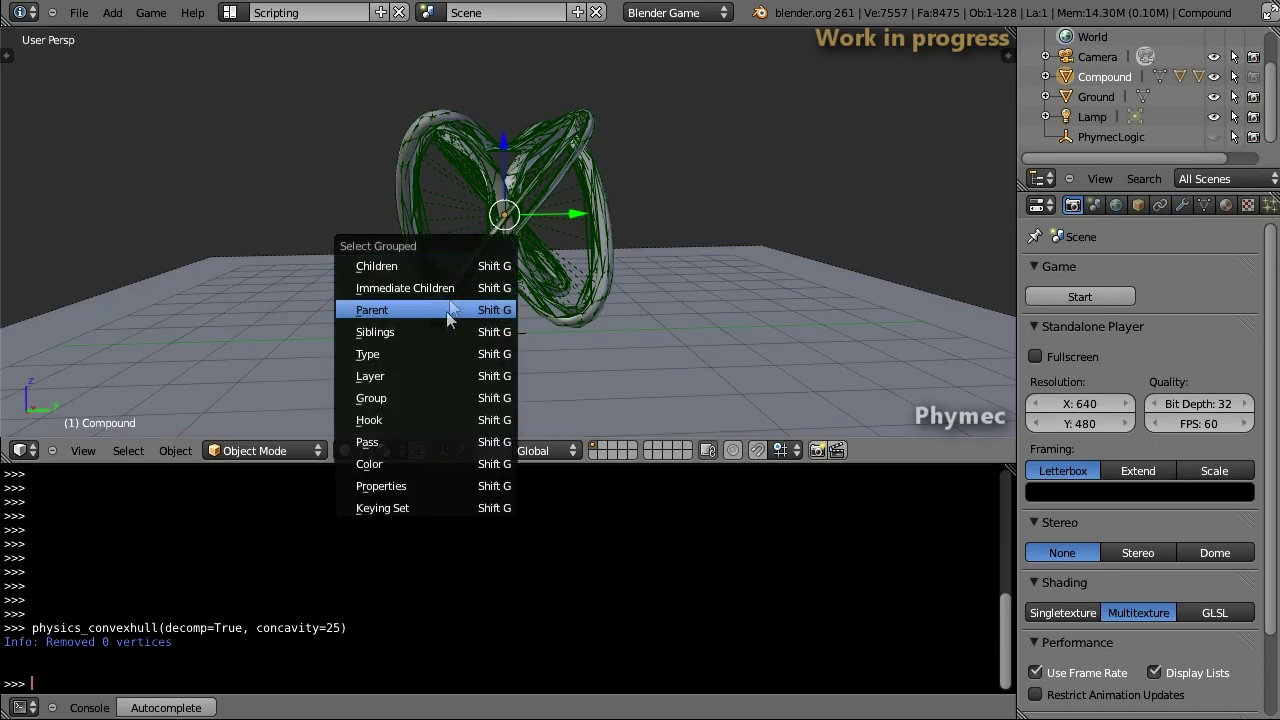
click(440, 265)
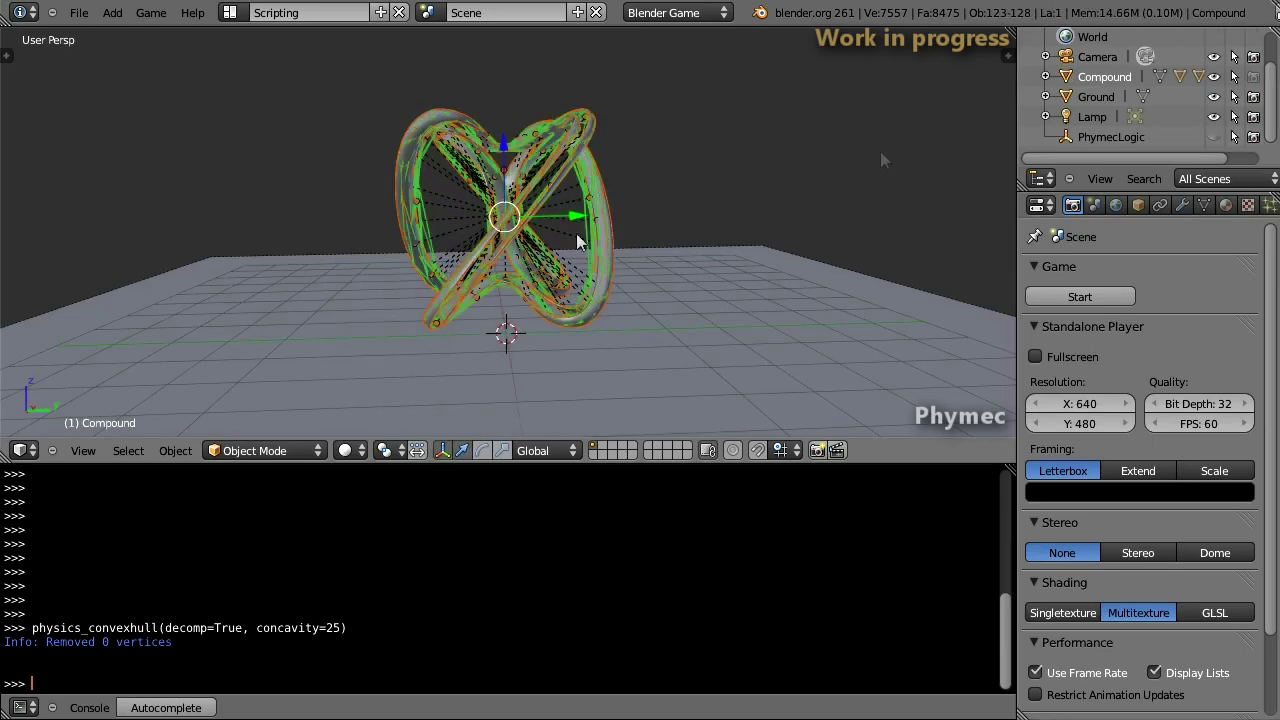
ctrl+click(1106, 78)
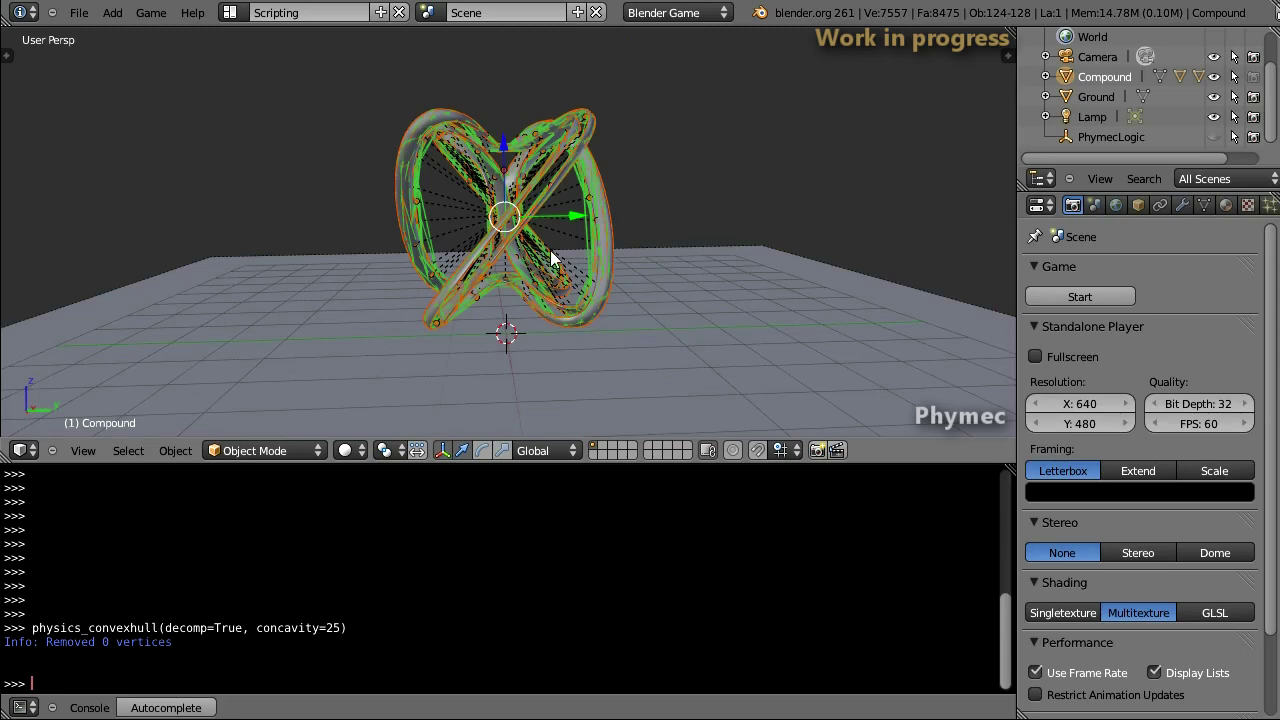
key(shift+d)
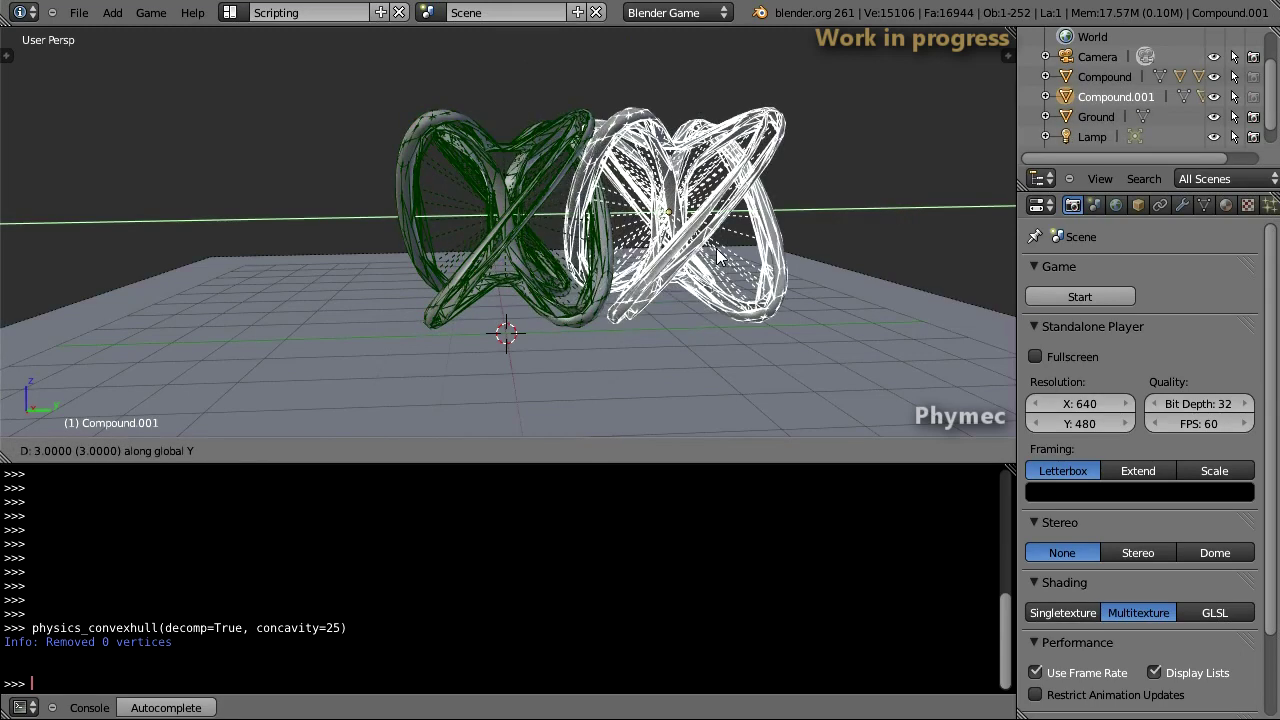
- Place the first duplicate knot beside the original and rotate it 45° about Y
click(717, 256)
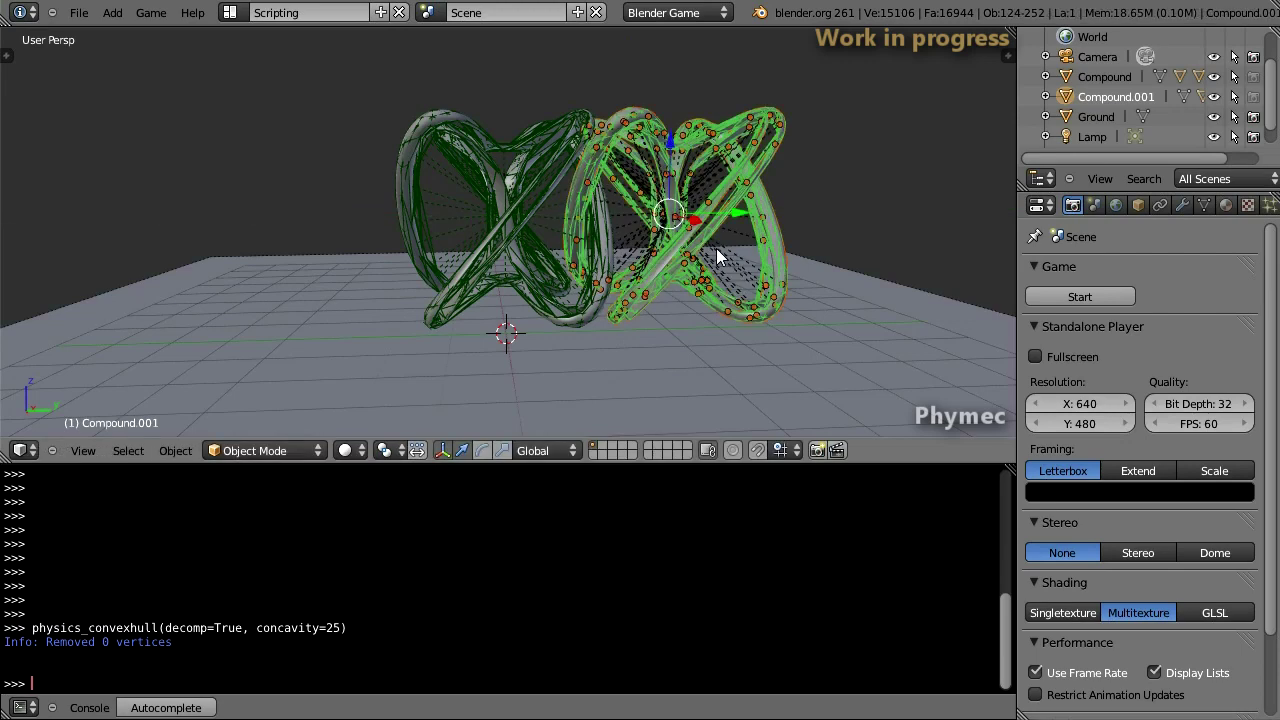
key(r)
key(x)
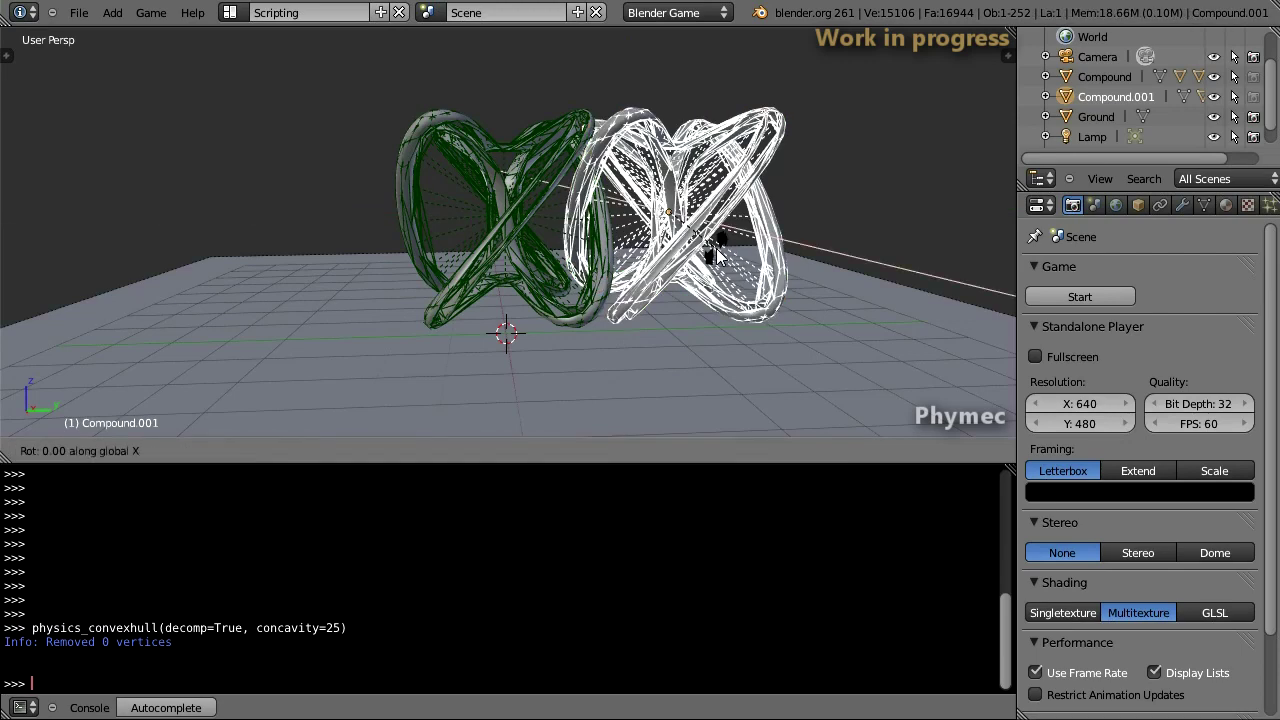
text(y45)
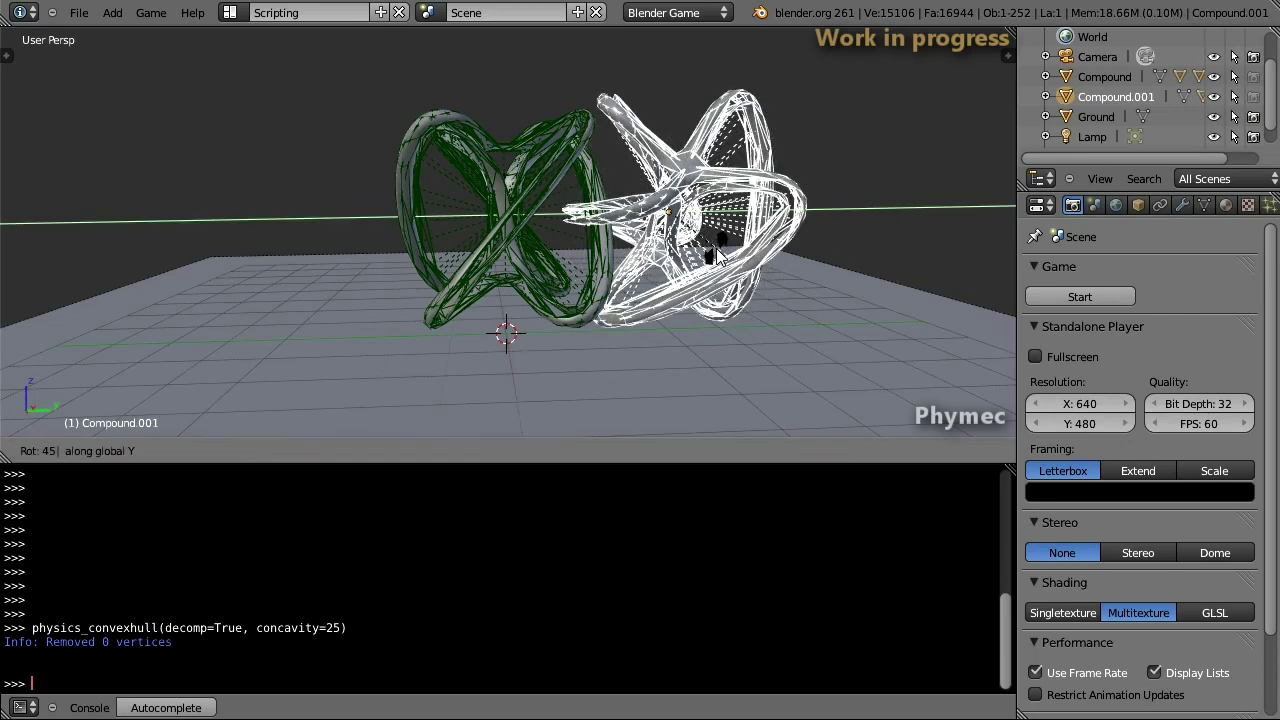
key(Return)
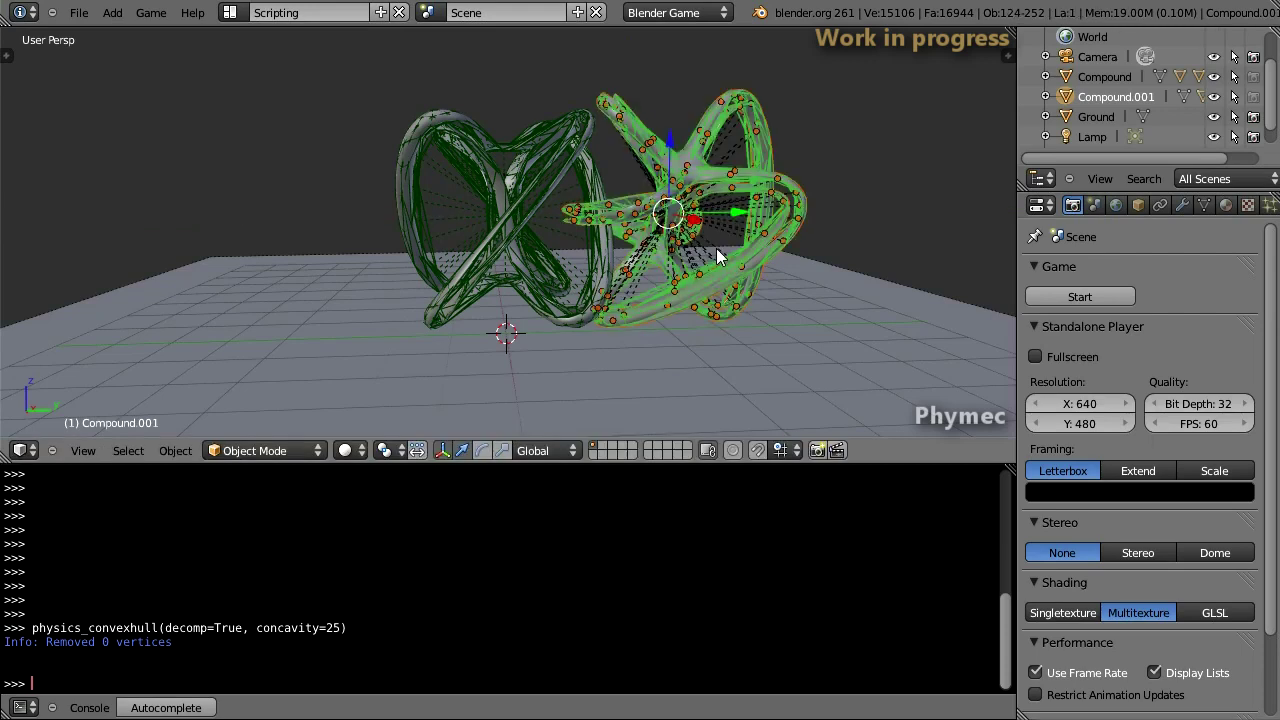
- Duplicate the rotated knot and move the copy -6 along Y to the left end
key(shift+d)
text(y)
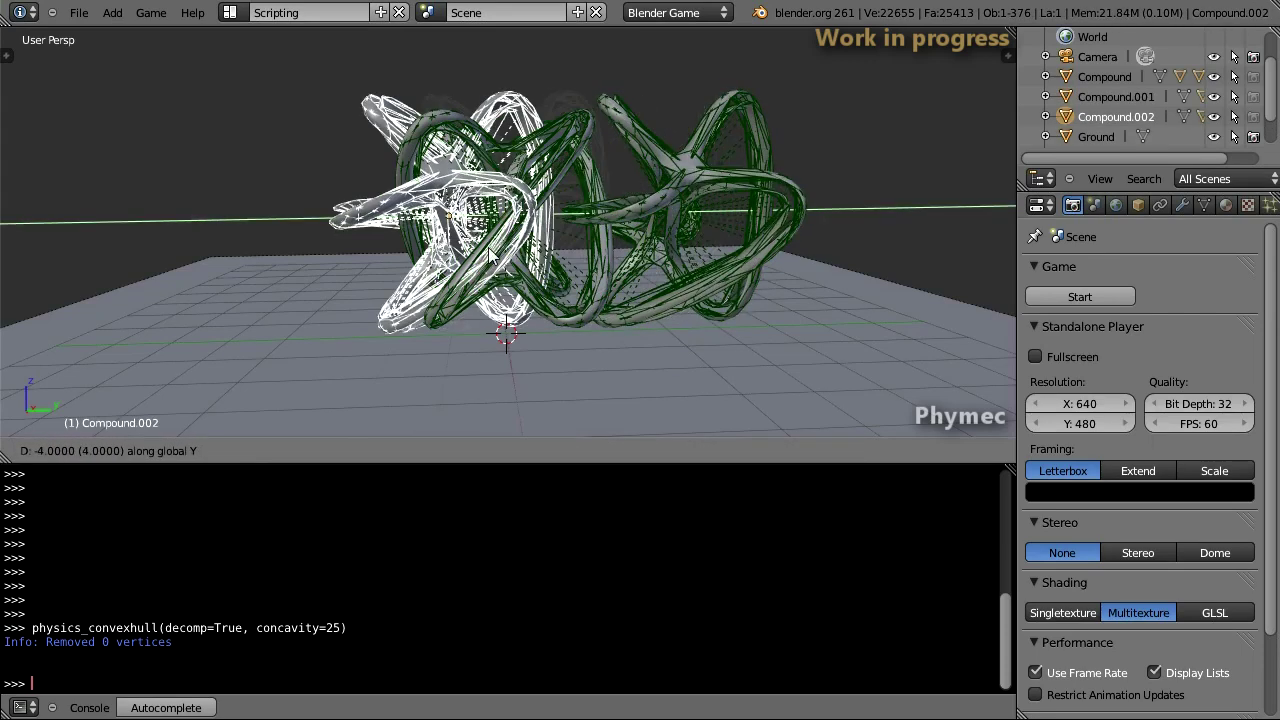
text(-6)
key(Return)
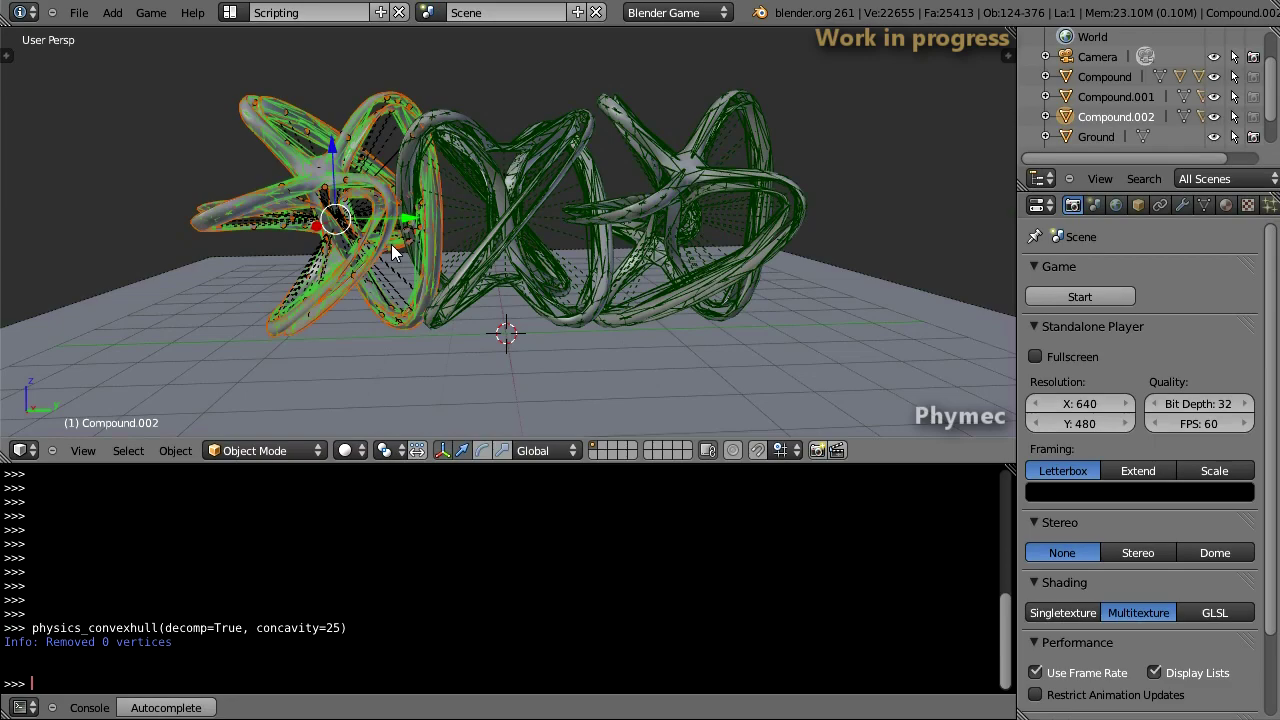
mouse_move(523, 263)
middle_down()
mouse_move(478, 308)
mouse_move(501, 308)
middle_up()
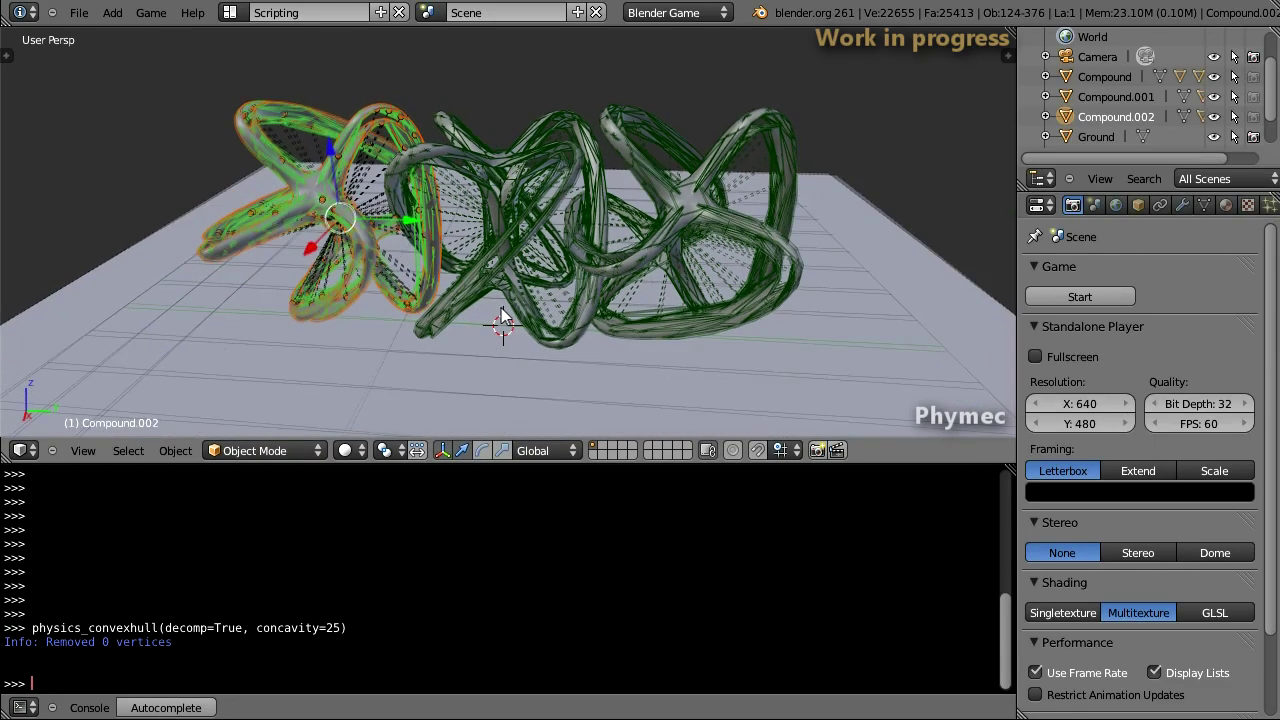
- Duplicate the original Compound with its hulls to the row's right end and run the simulation
click(1115, 75)
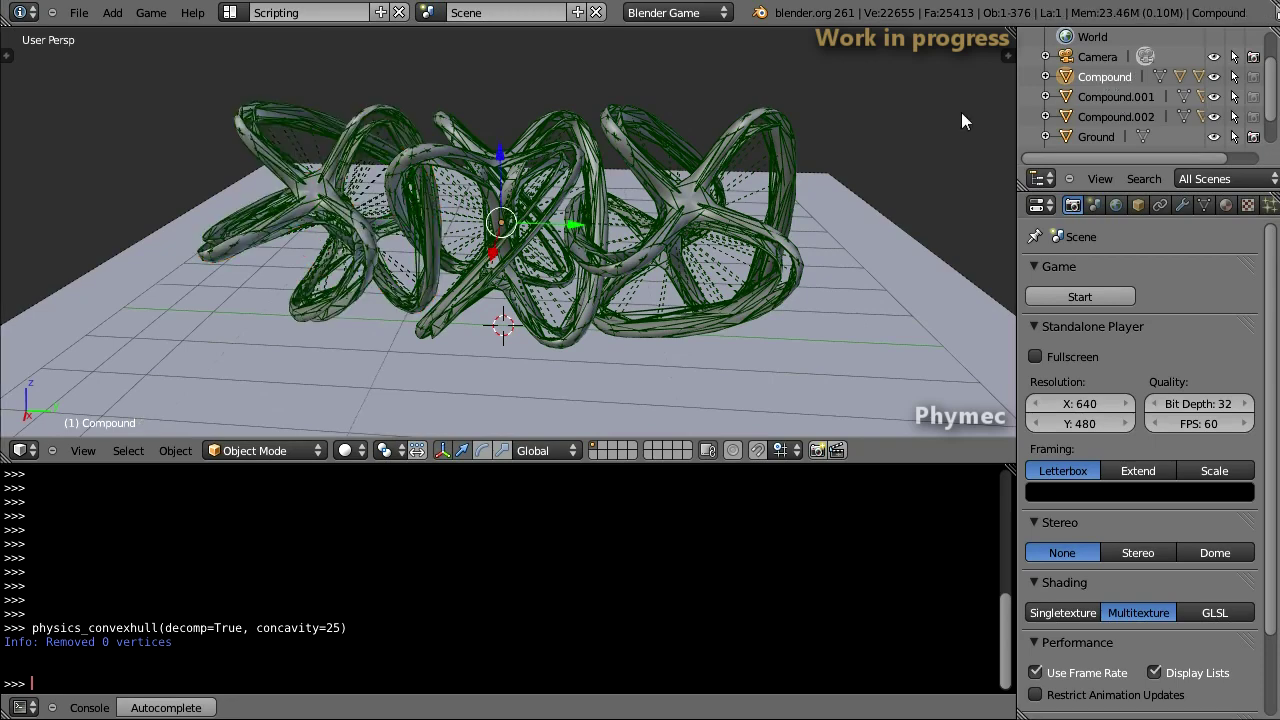
key(shift+g)
click(519, 245)
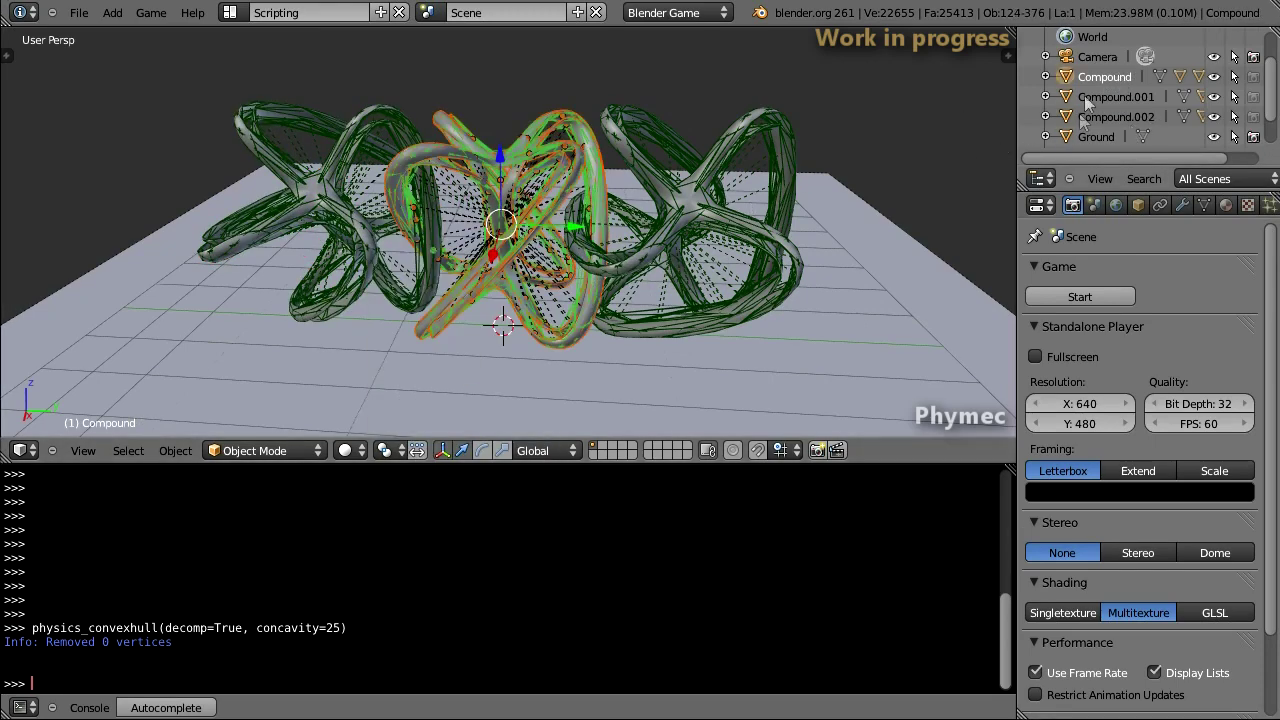
key(shift+d)
key(y)
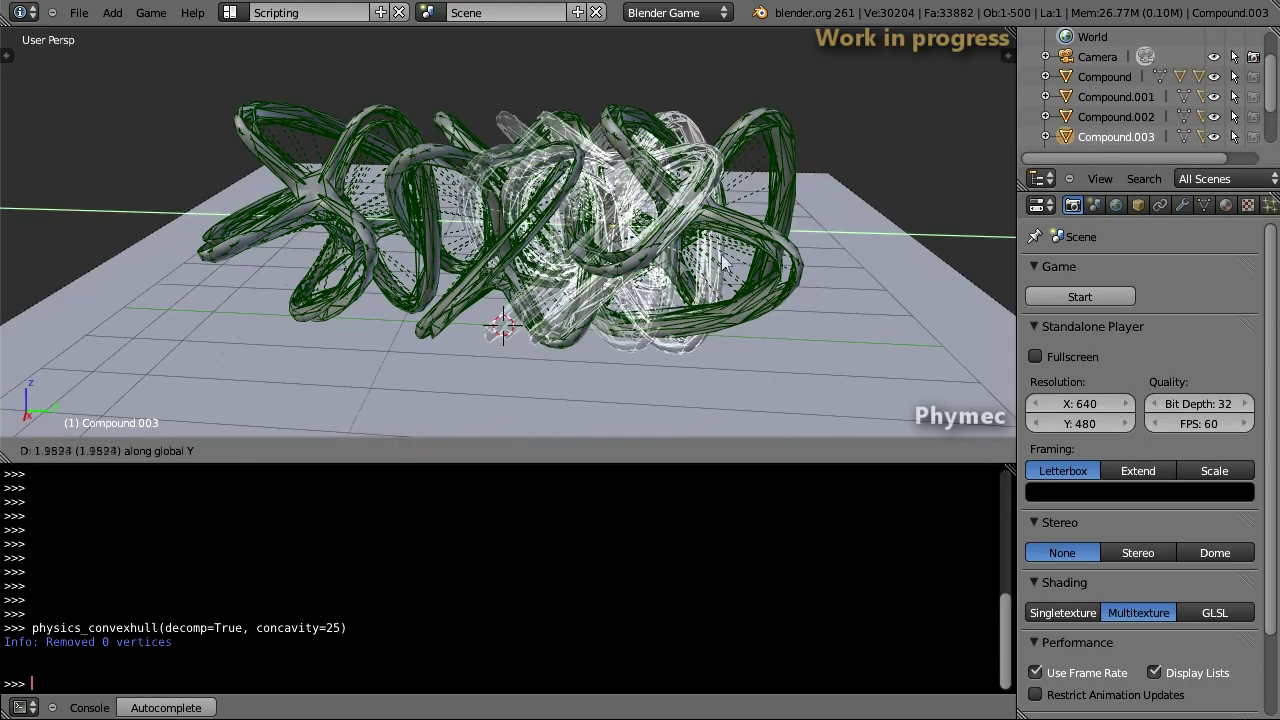
click(948, 250)
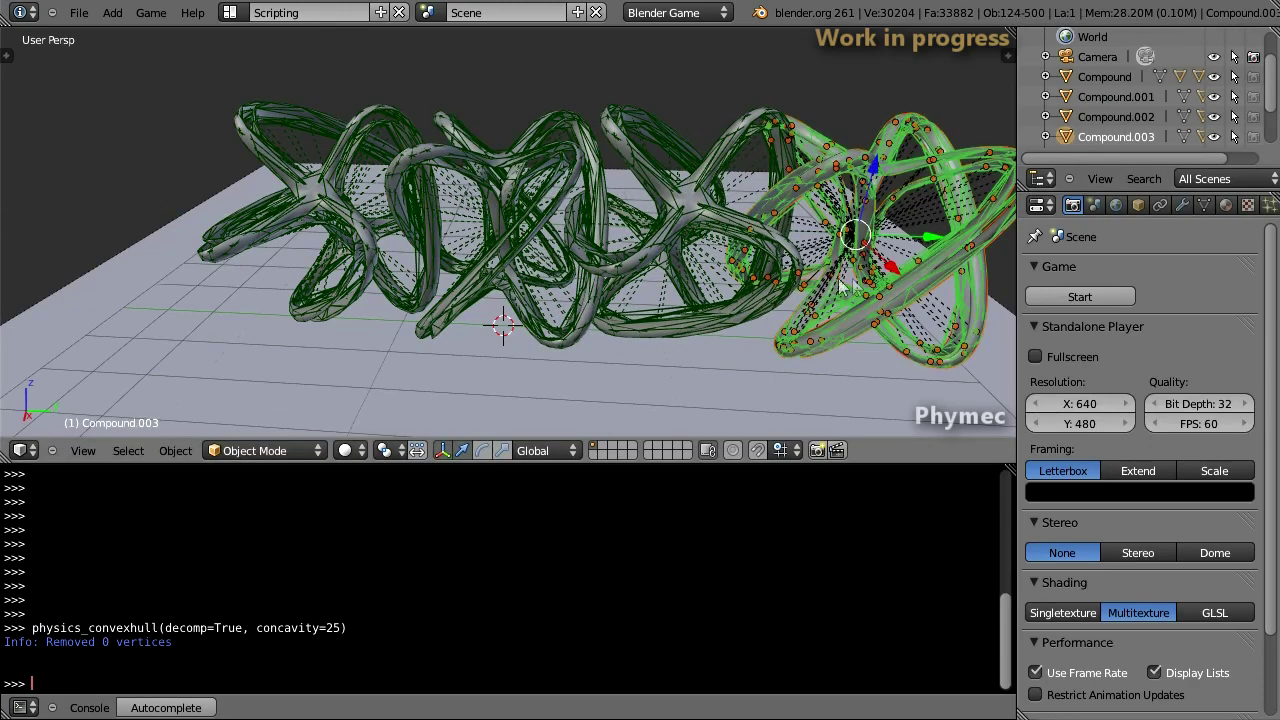
middle_drag(764, 292, 720, 305)
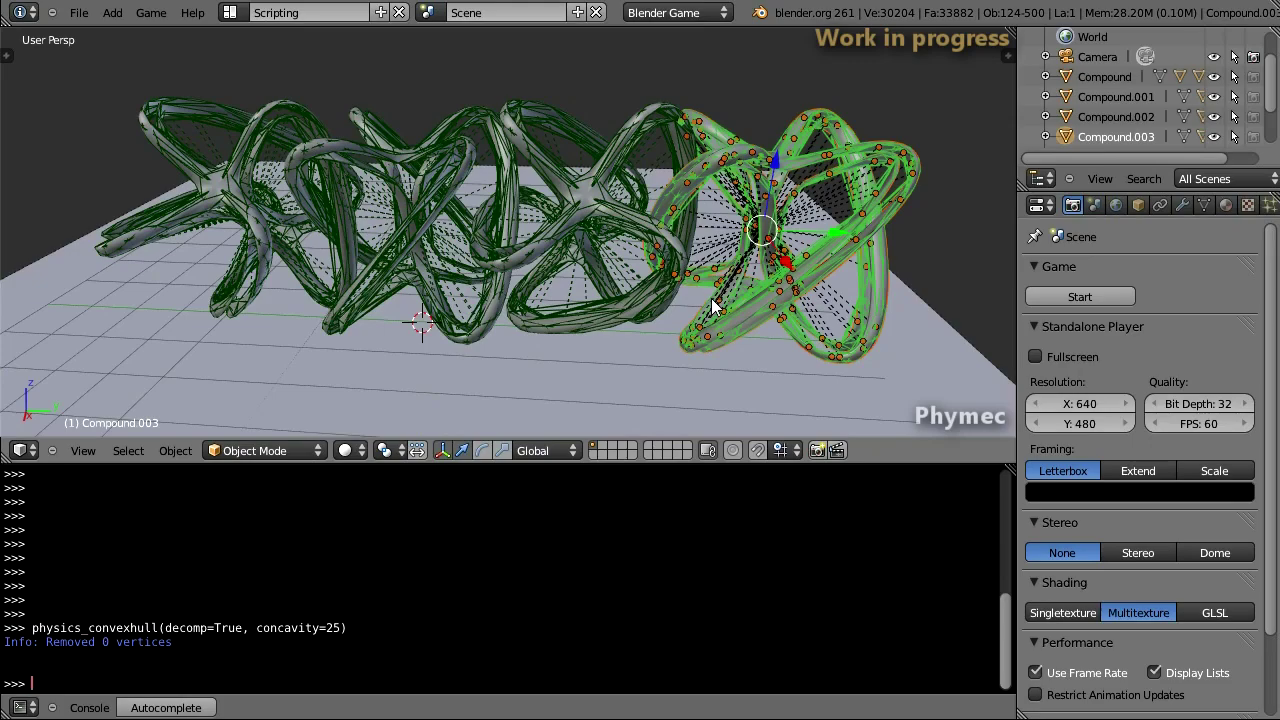
key(p)
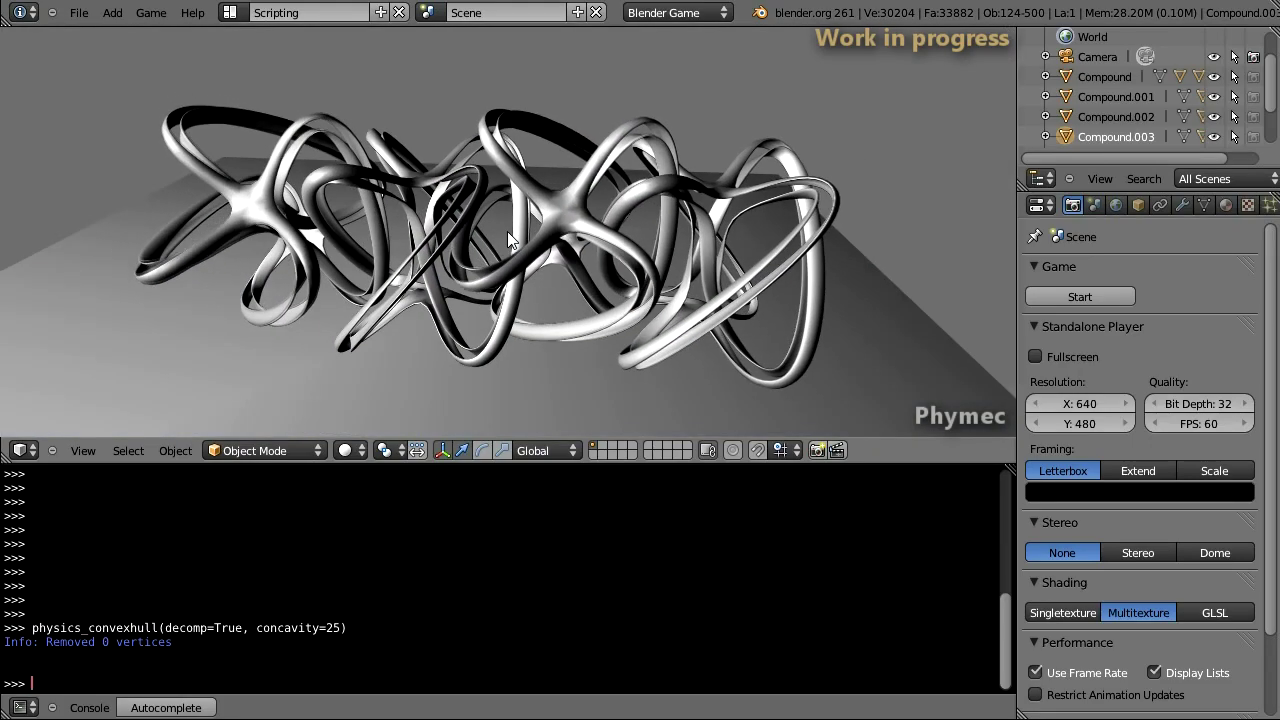